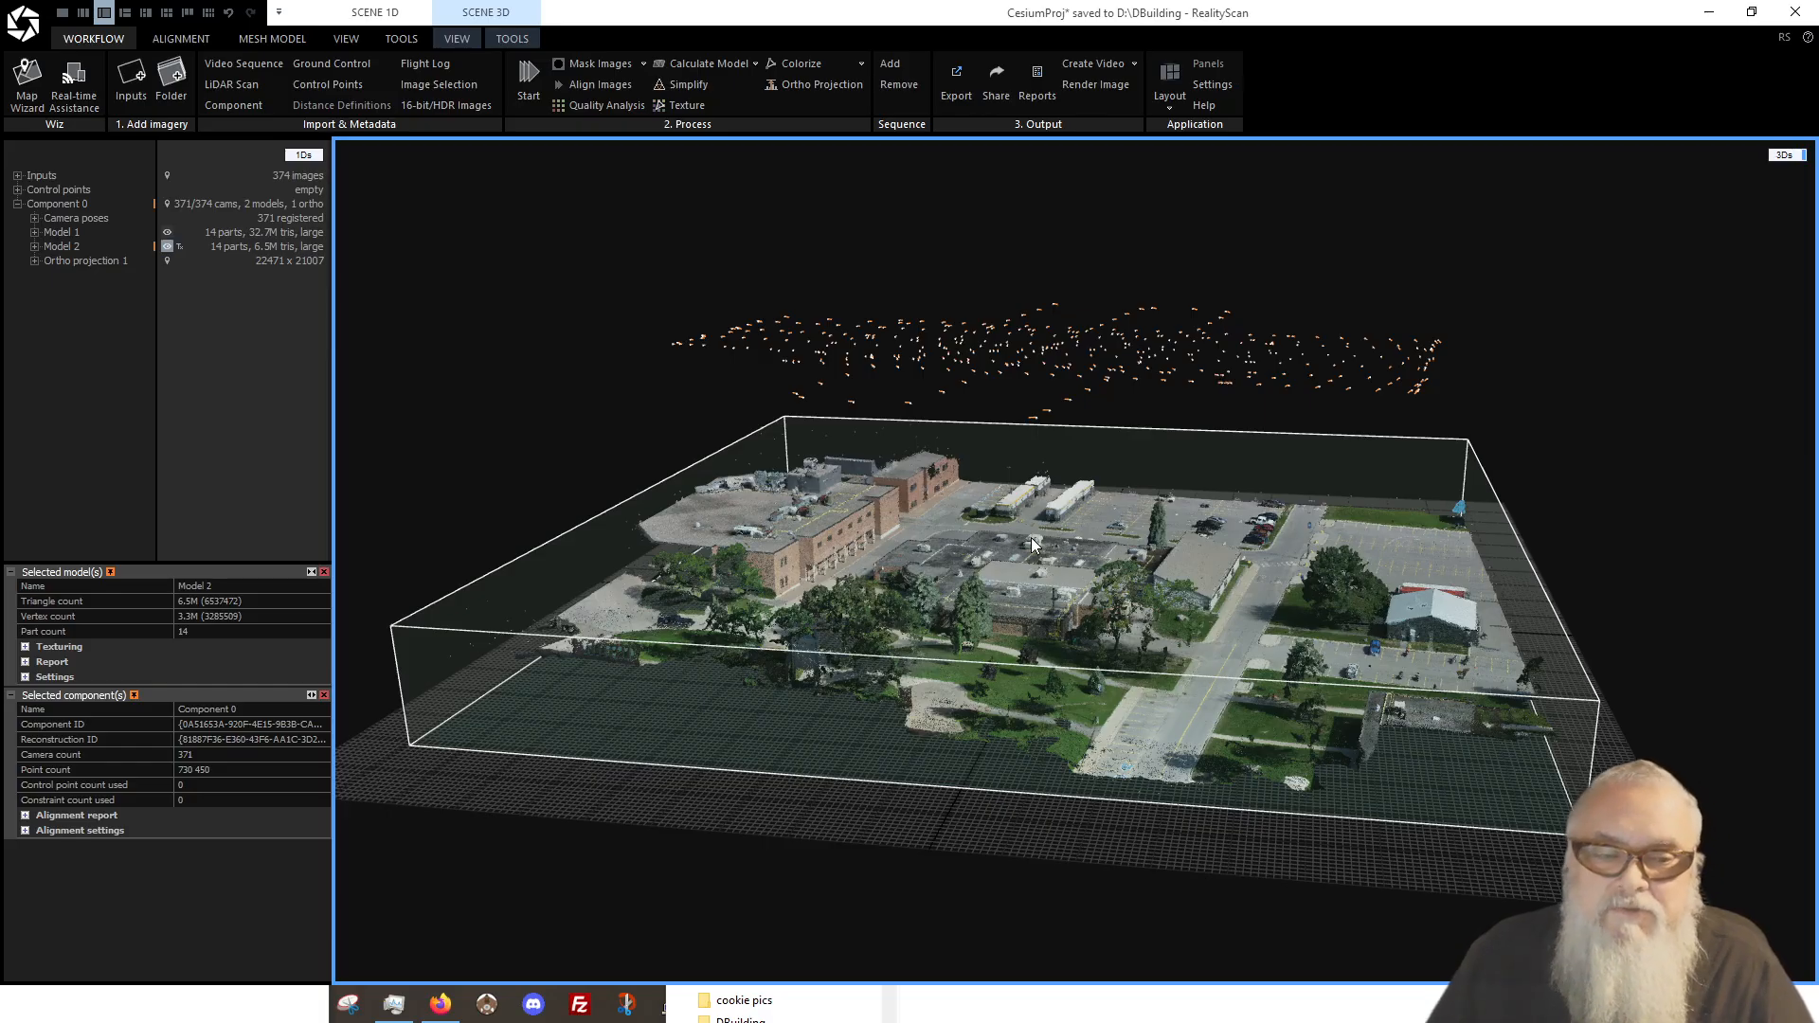
Step: Select Model 2 under Component 0 and start exporting it in Autodesk's FBX file format
left_click(68, 247)
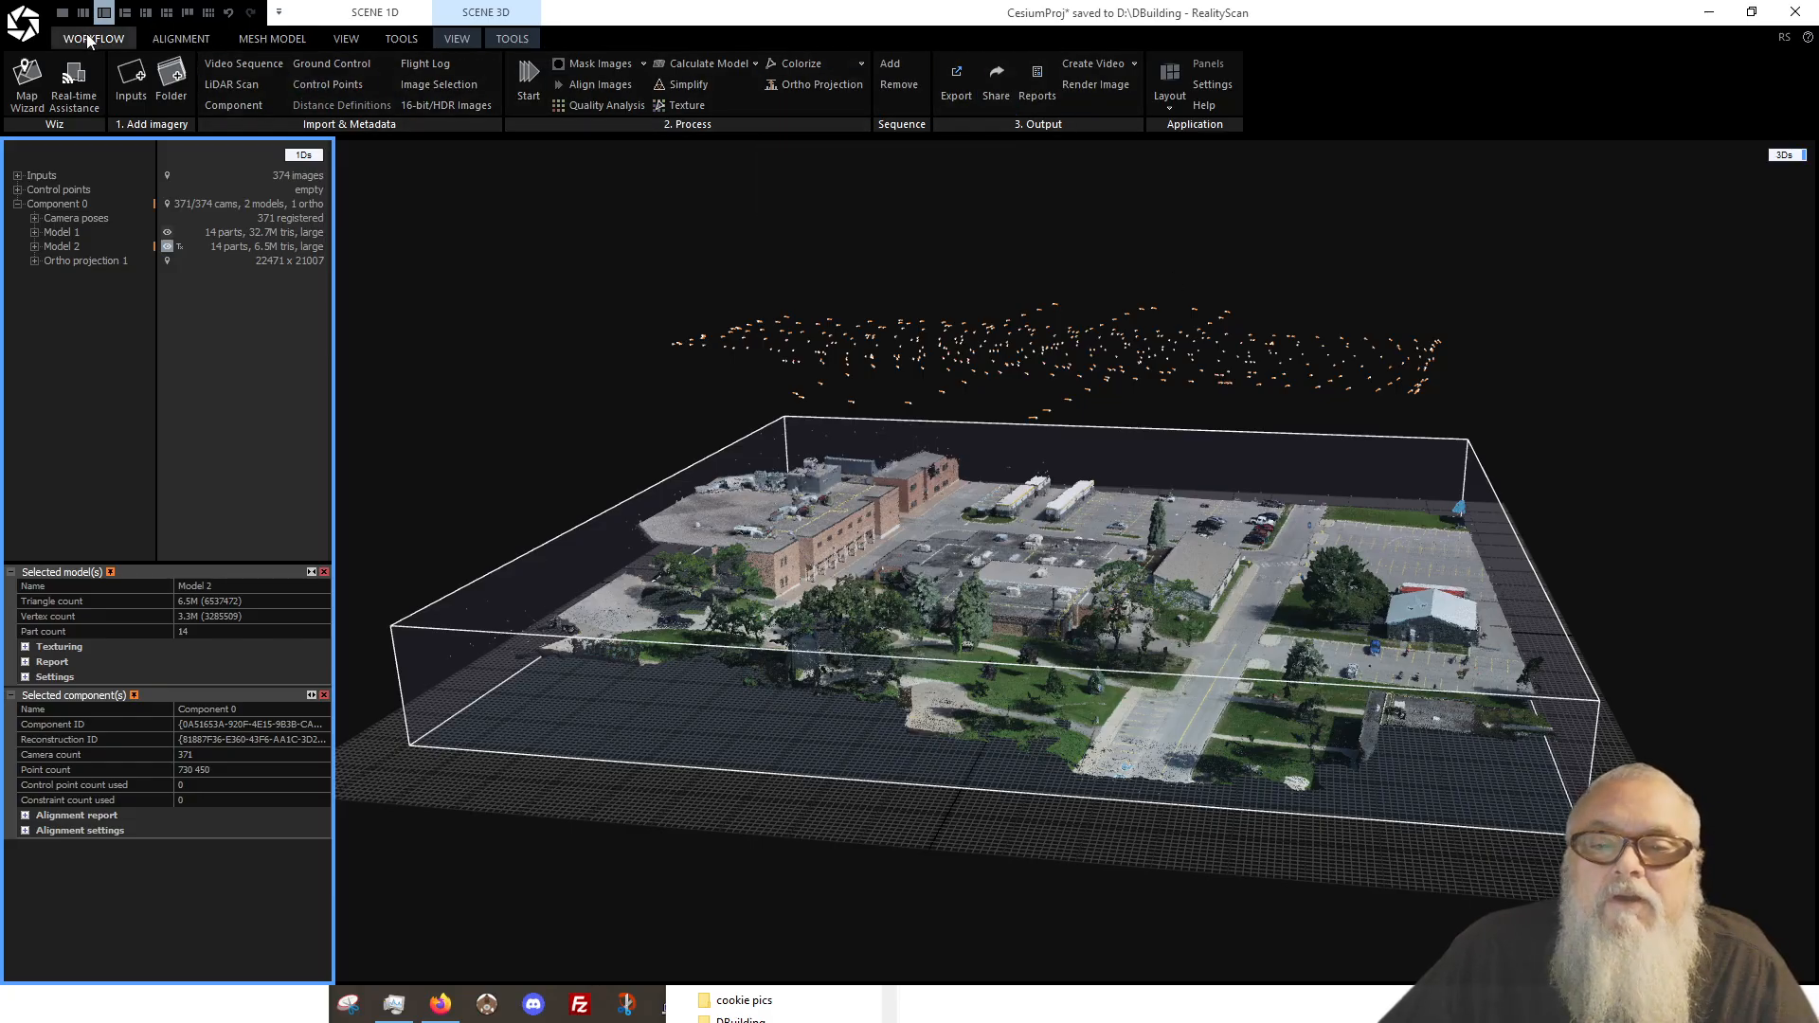
left_click(953, 95)
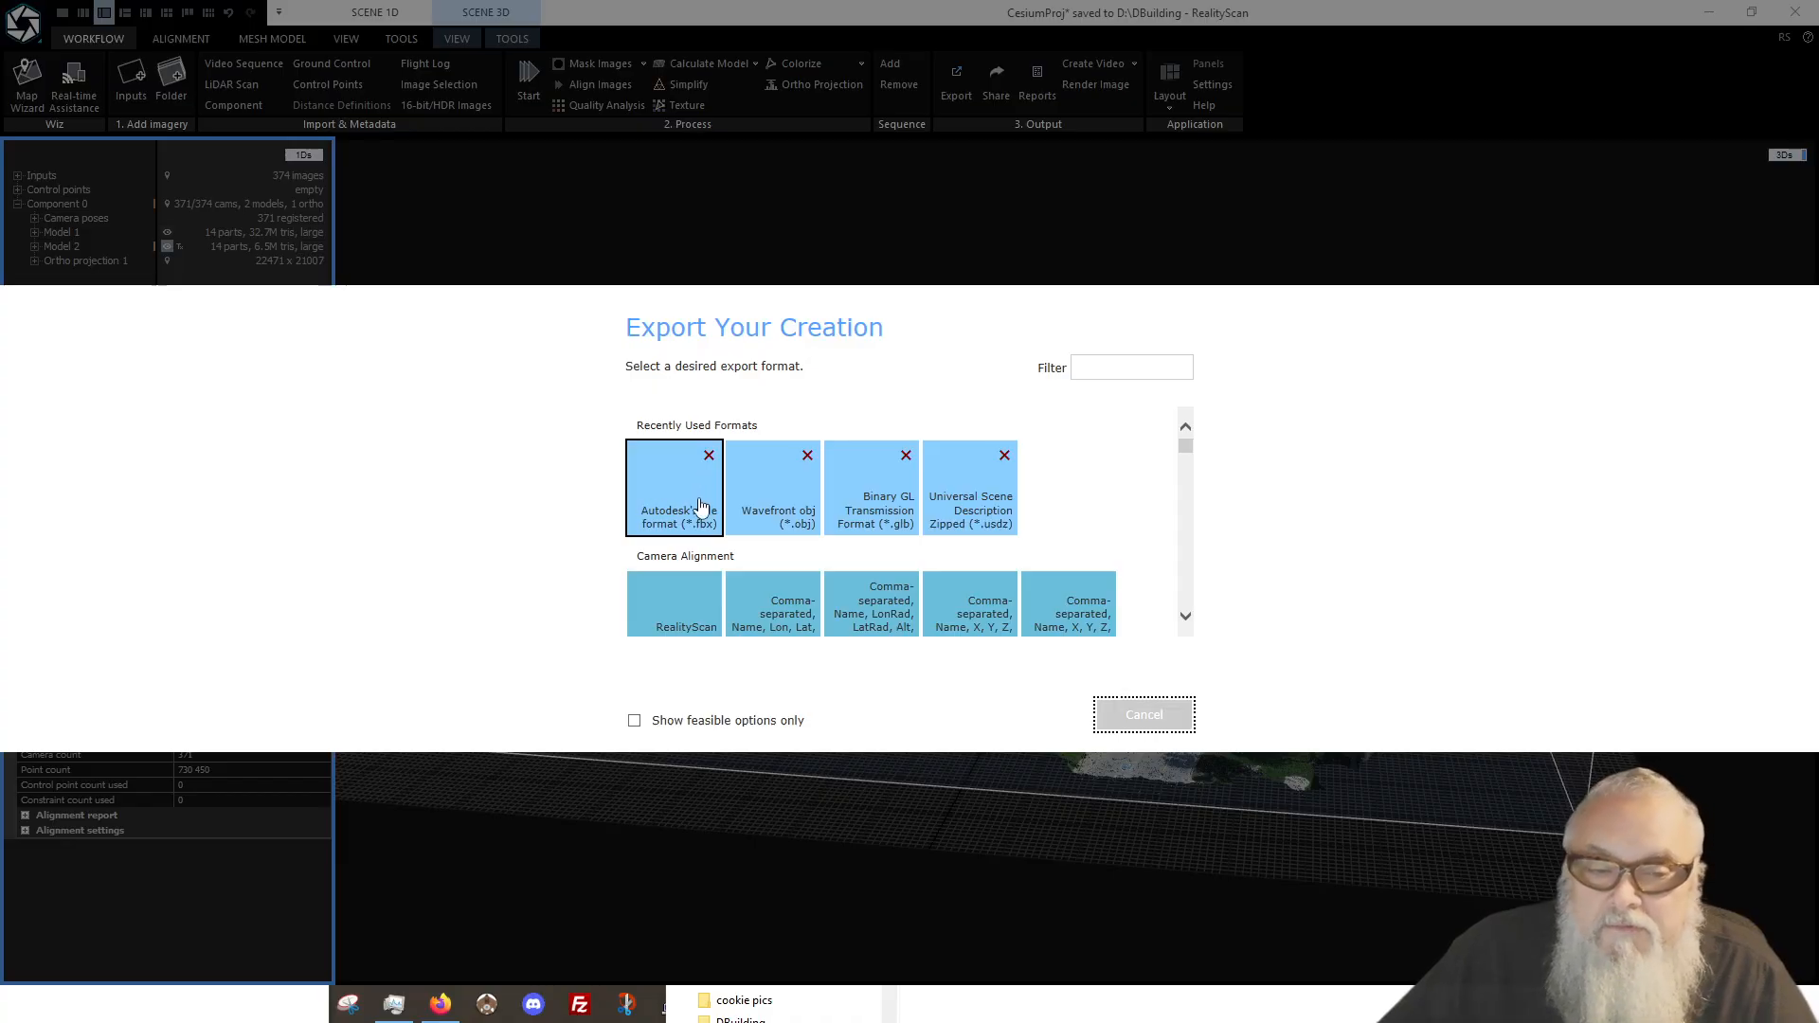
left_click(663, 486)
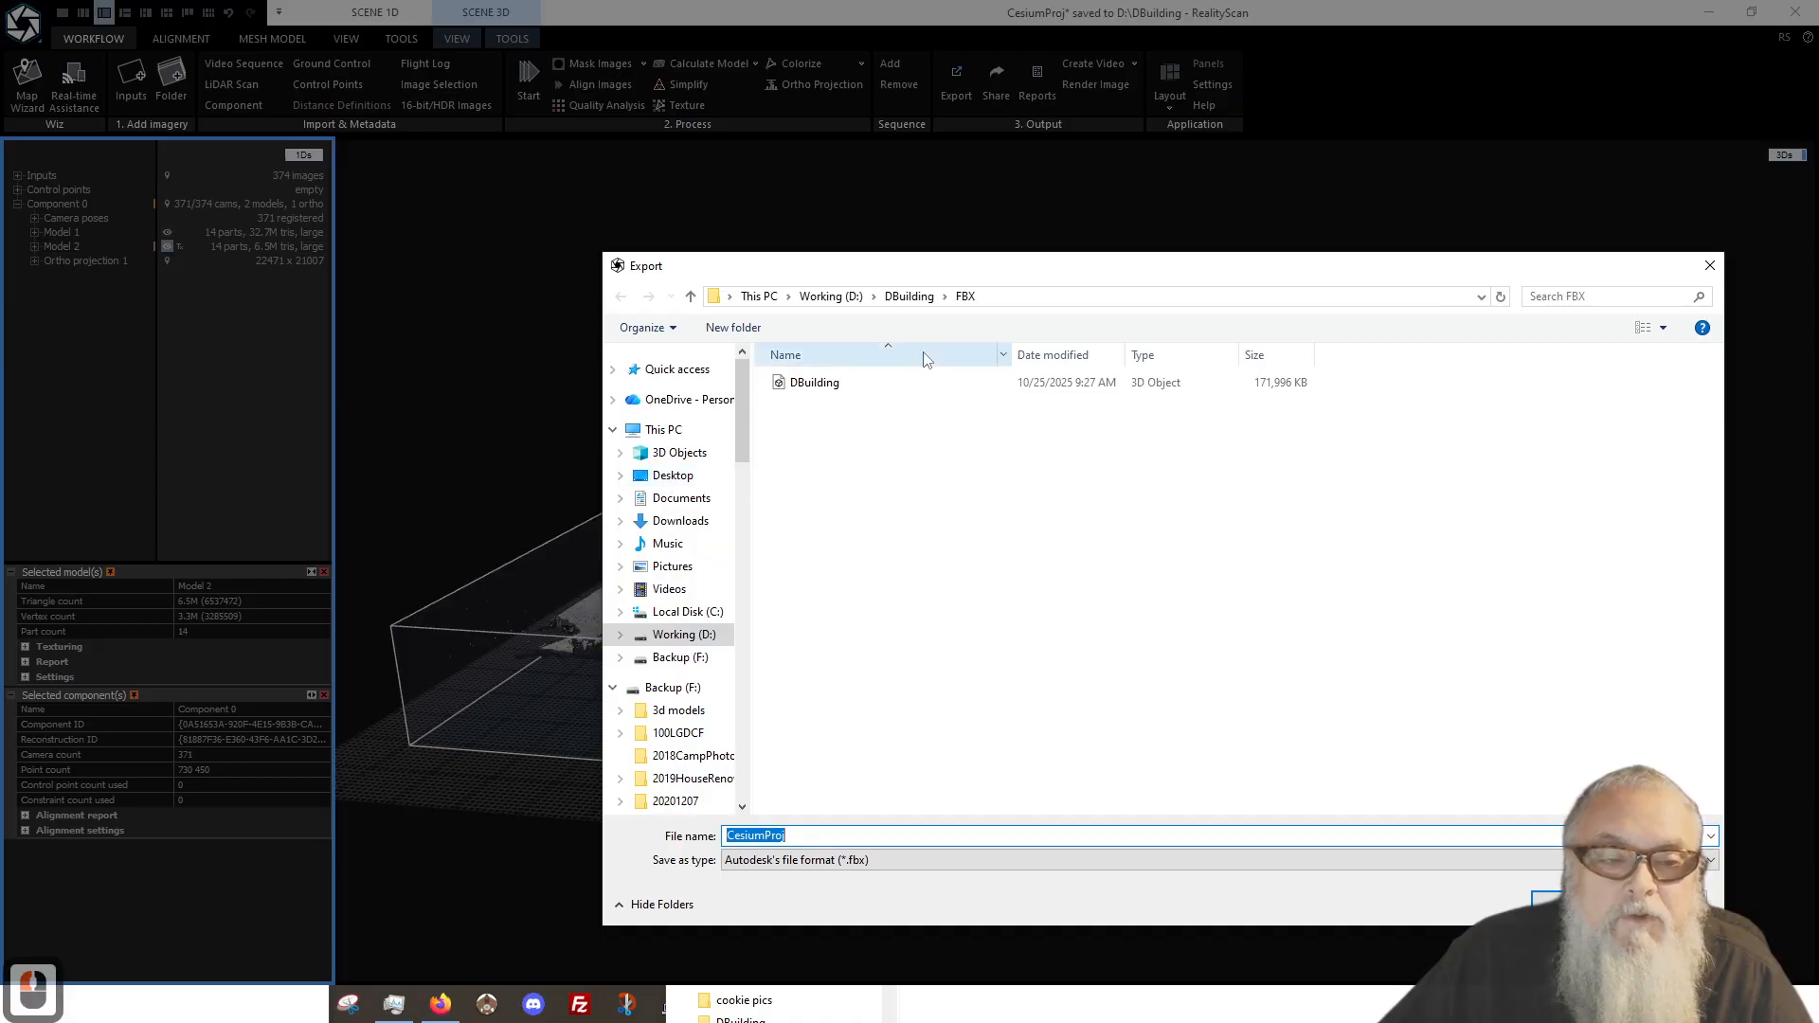
Step: Create a folder named fbx2 inside D:\DBuilding and open it as the export destination
left_click(910, 297)
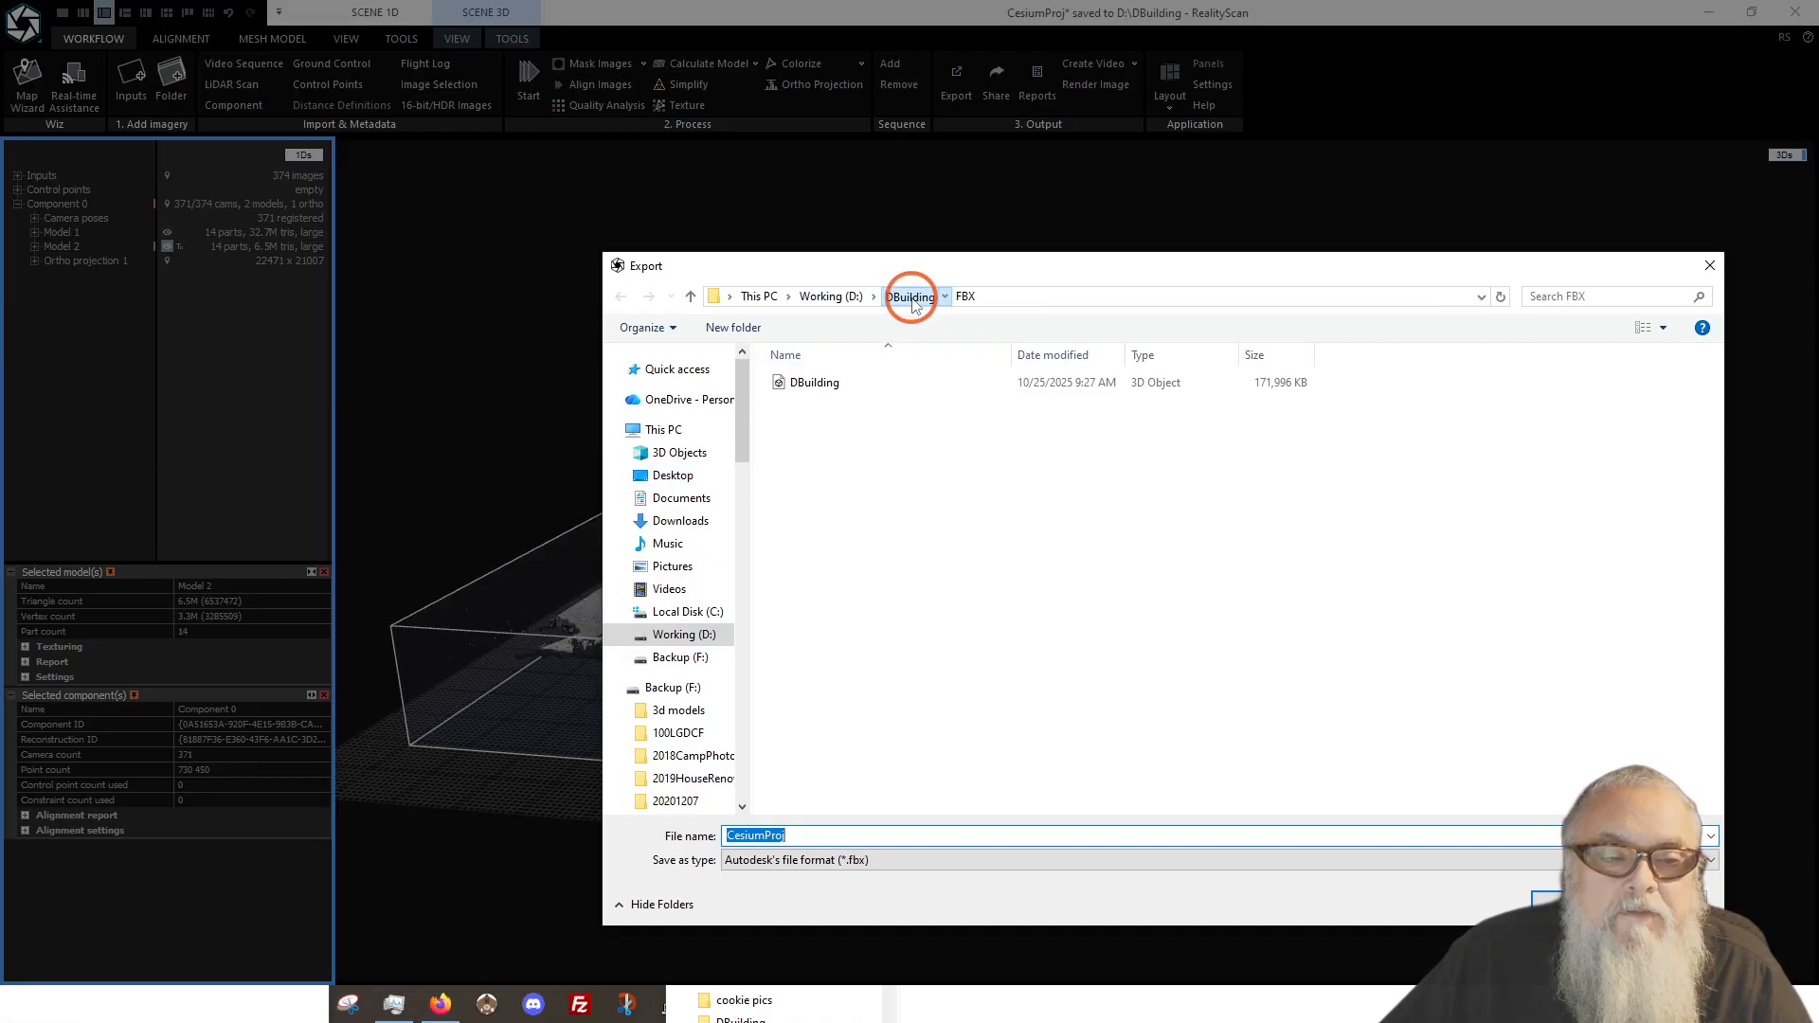
left_click(733, 327)
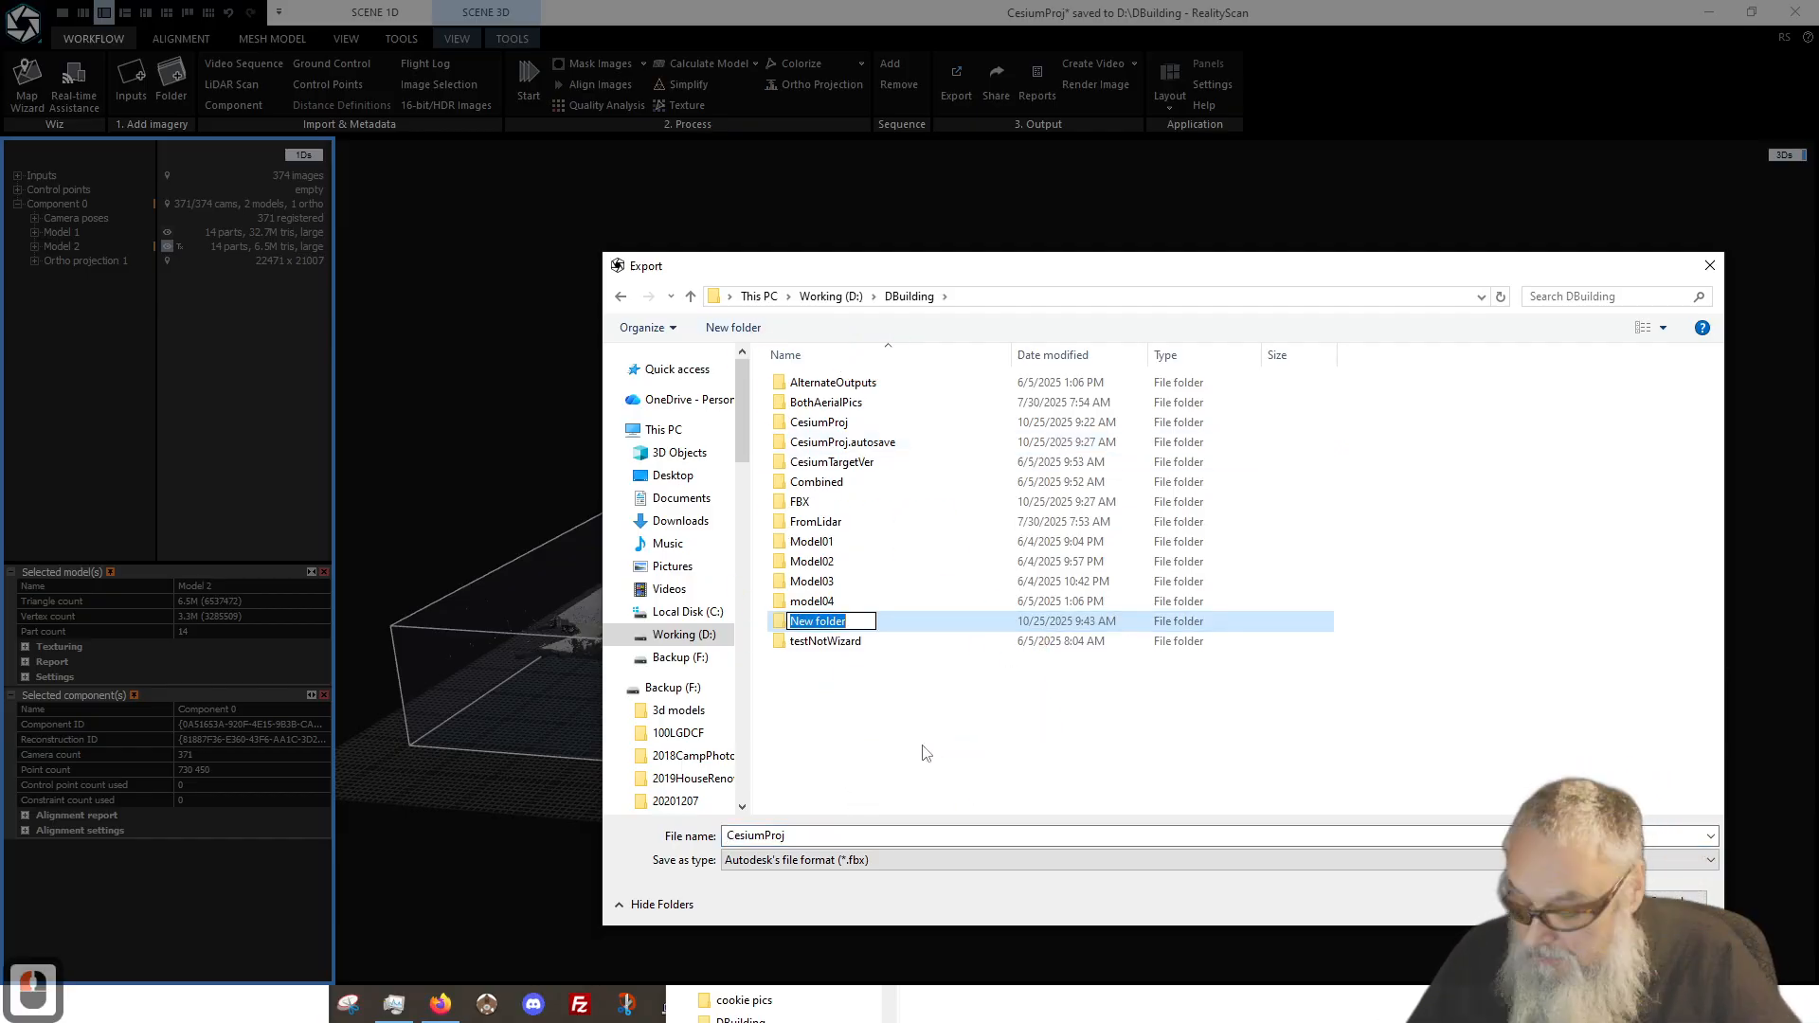
type("fbx")
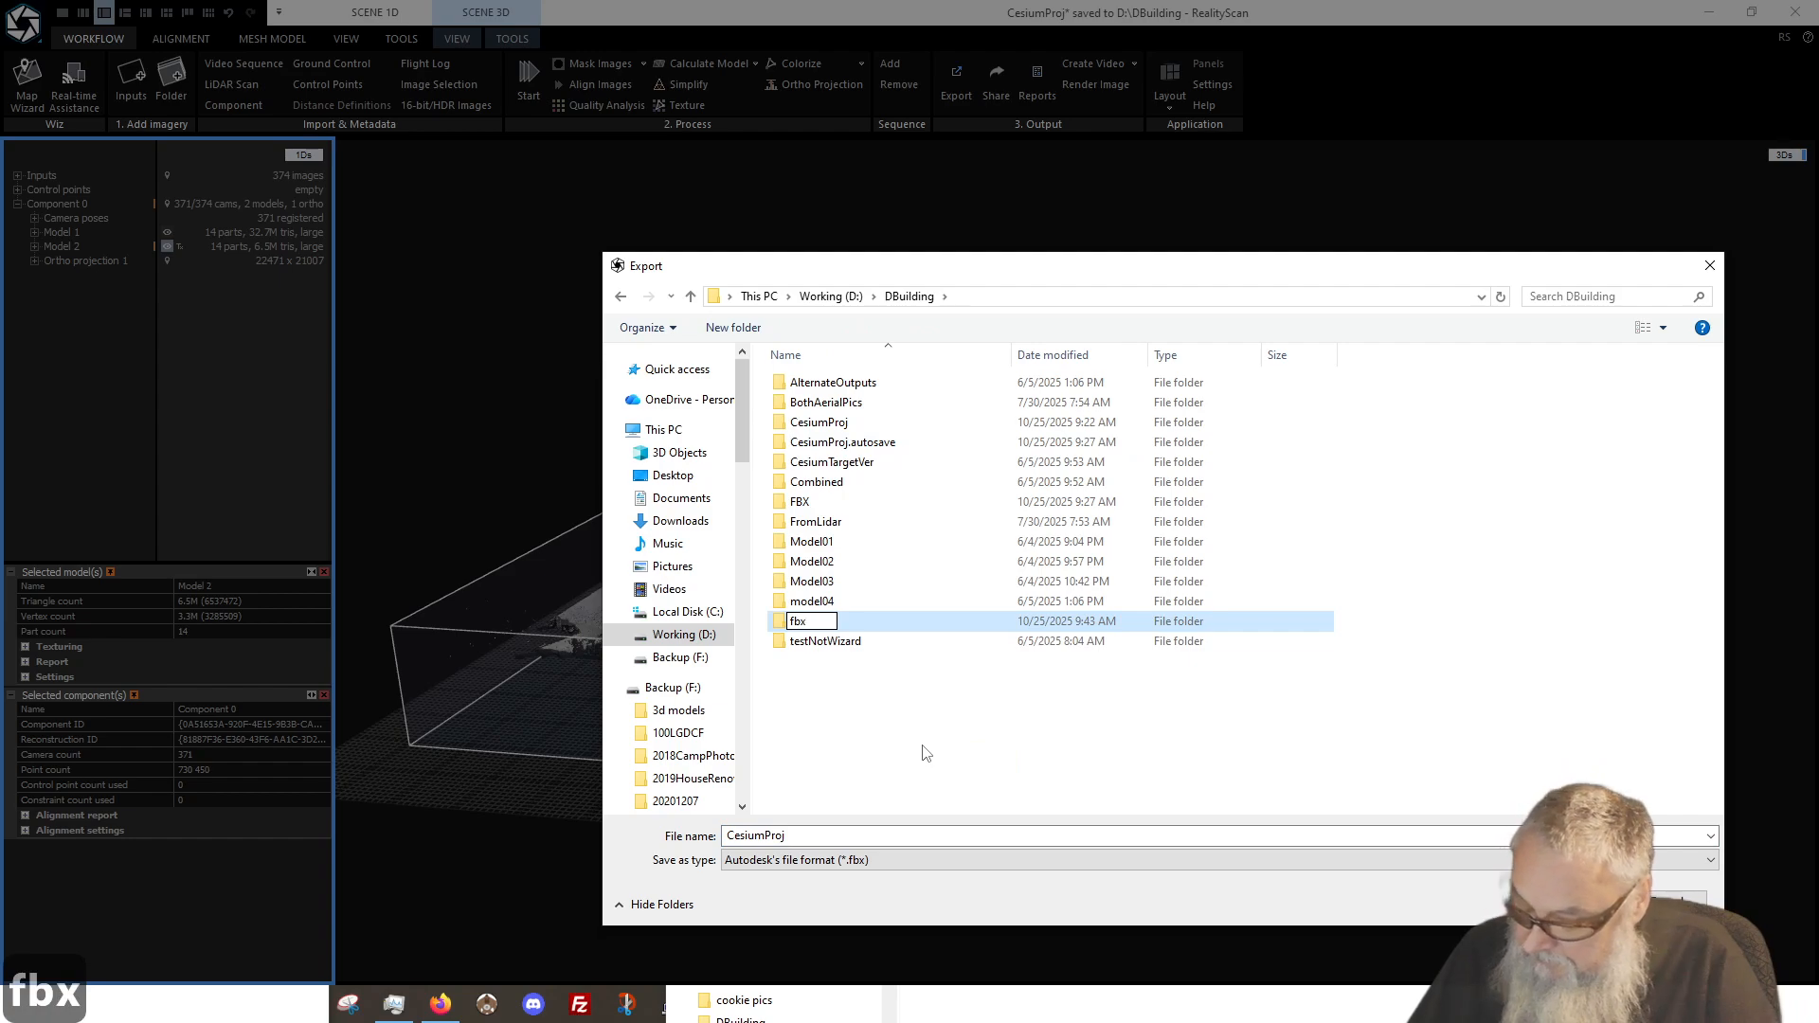
type("2")
key("Return")
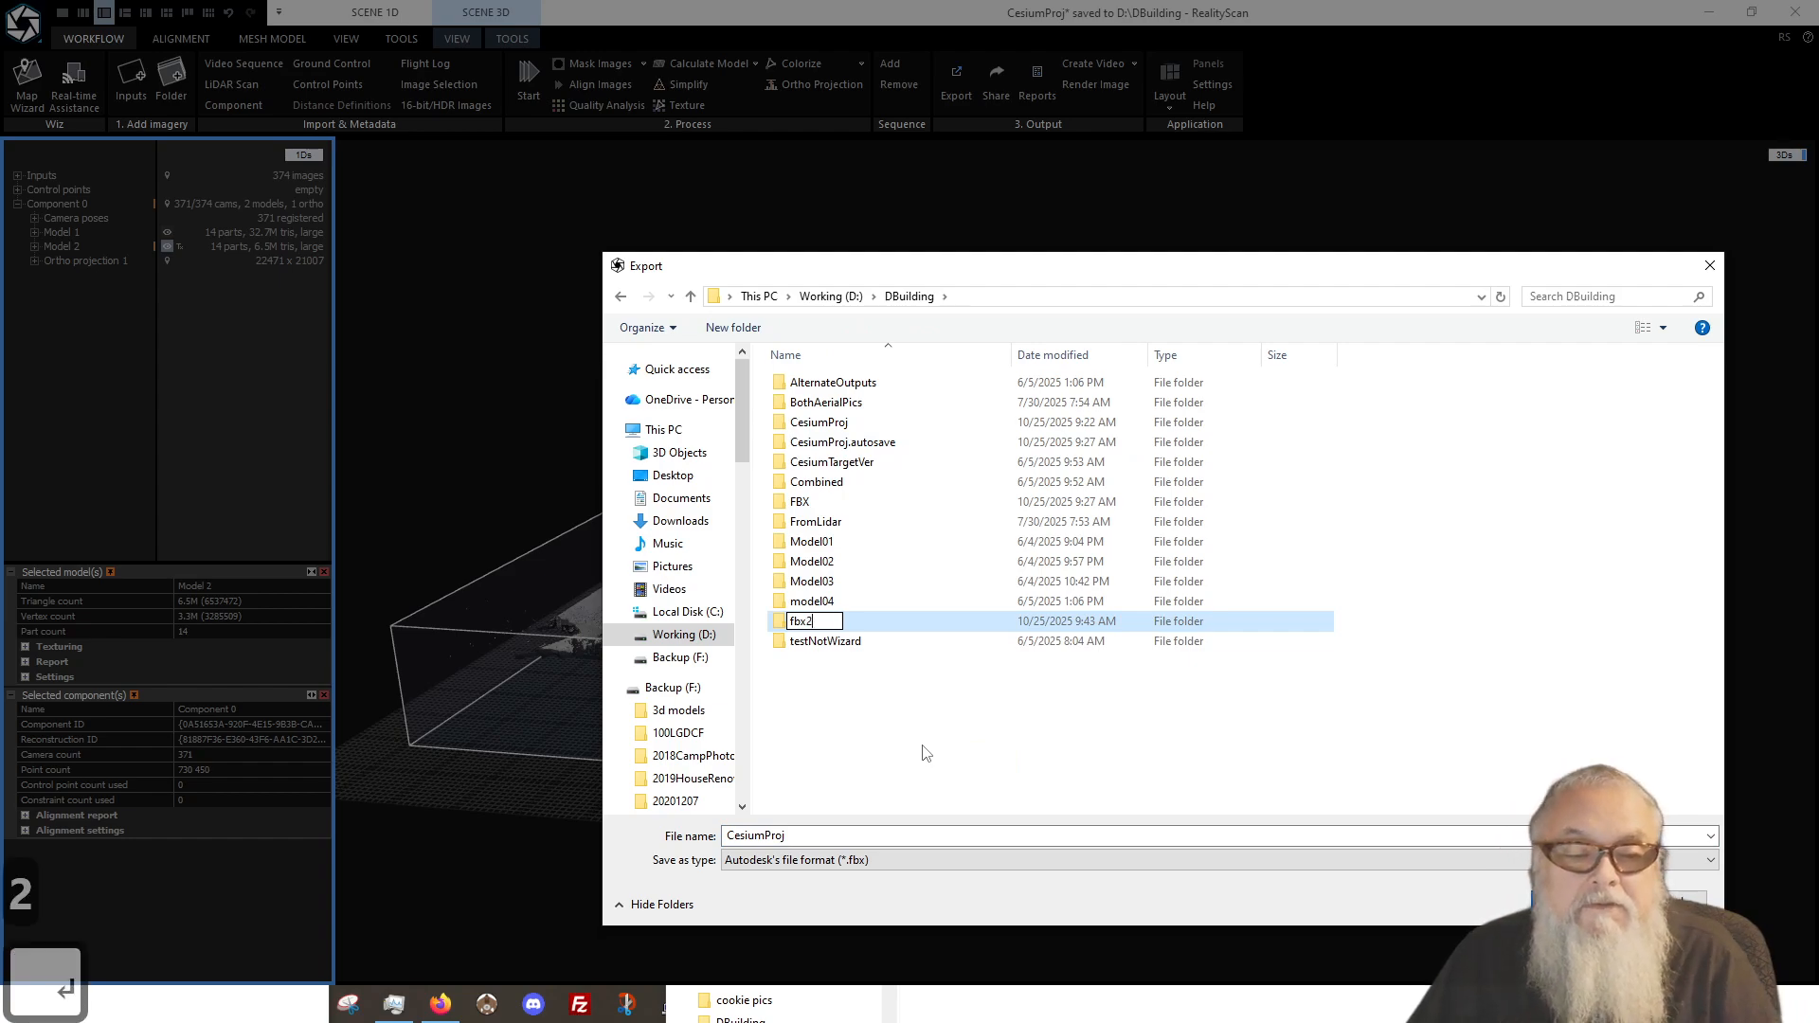
left_click(823, 524)
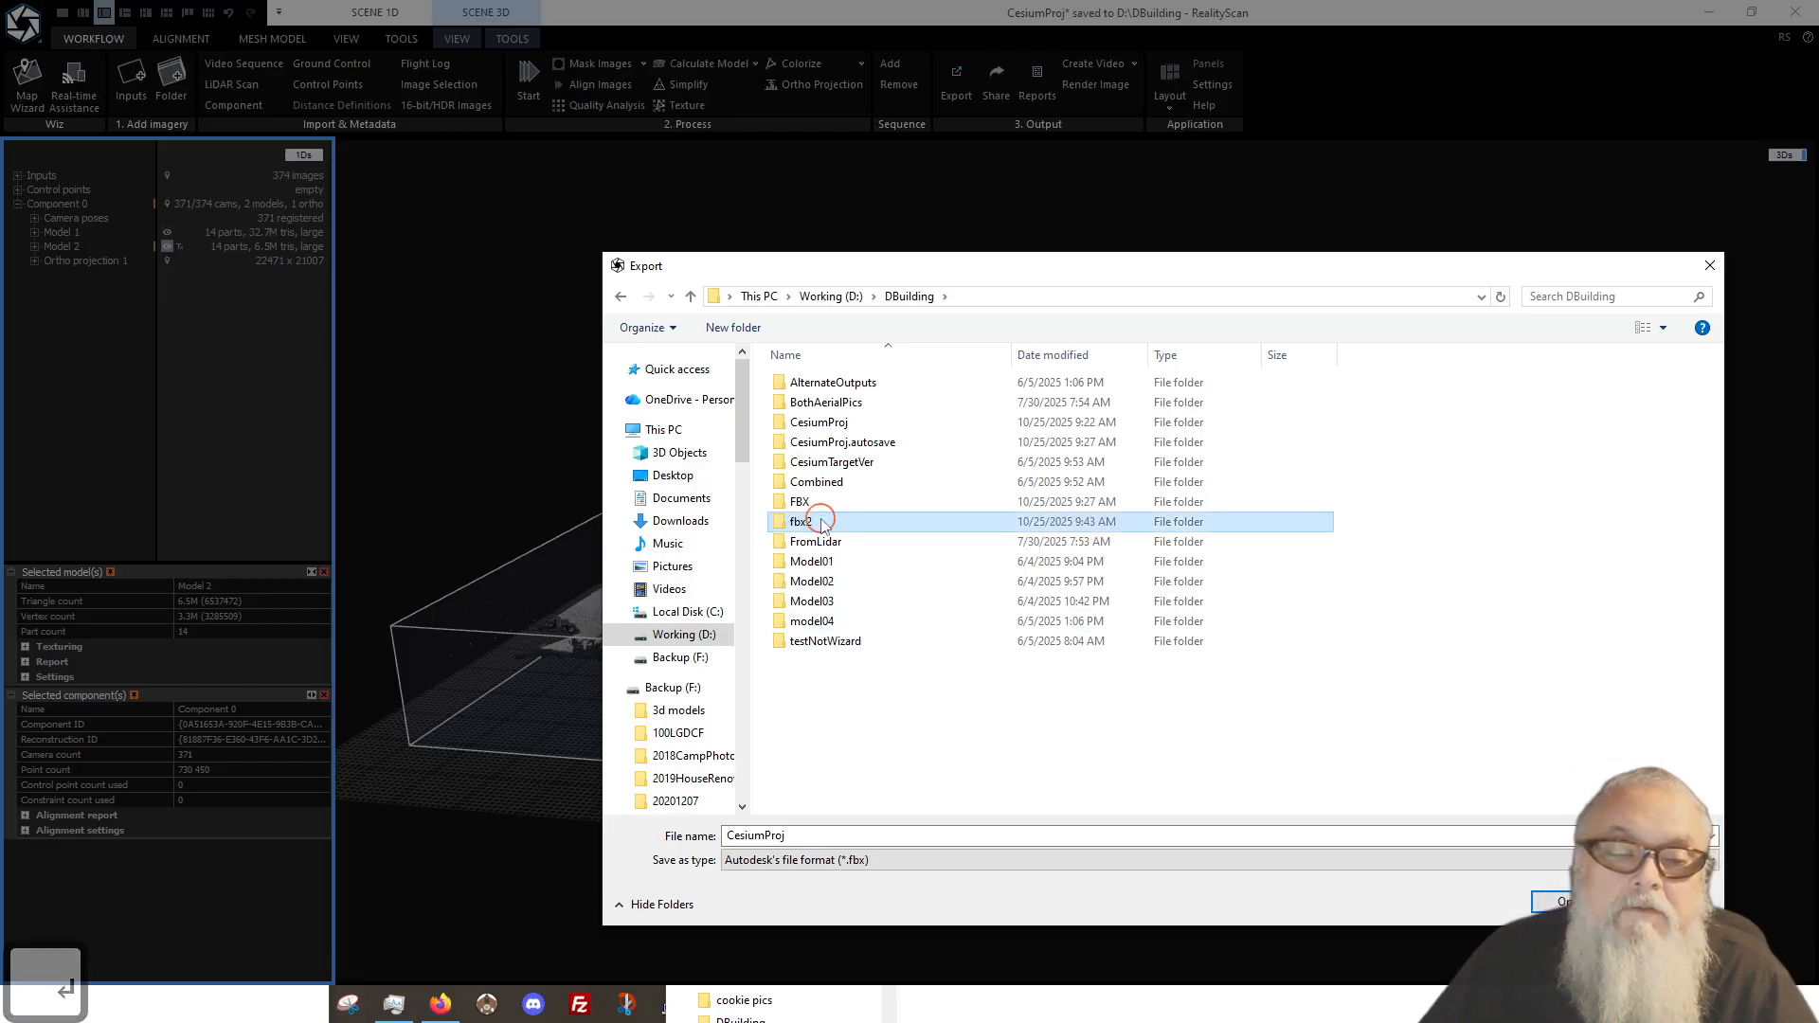
double_click(821, 520)
left_click(938, 738)
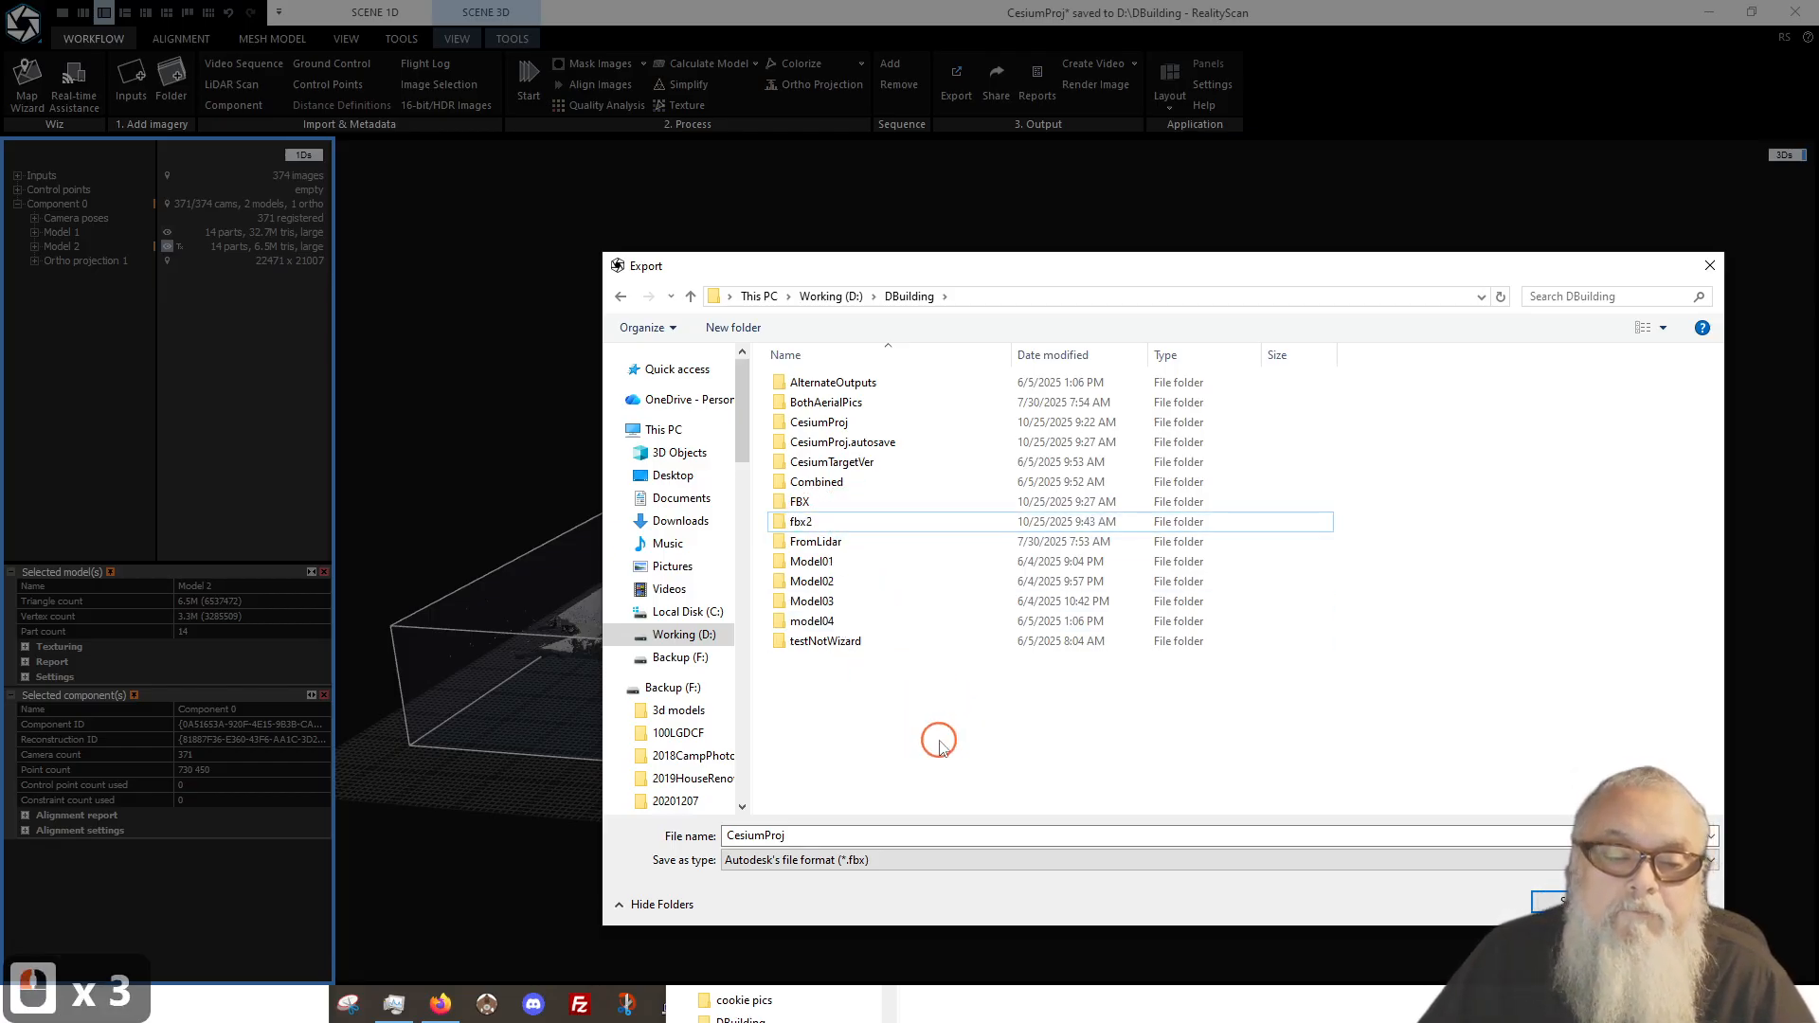
double_click(771, 517)
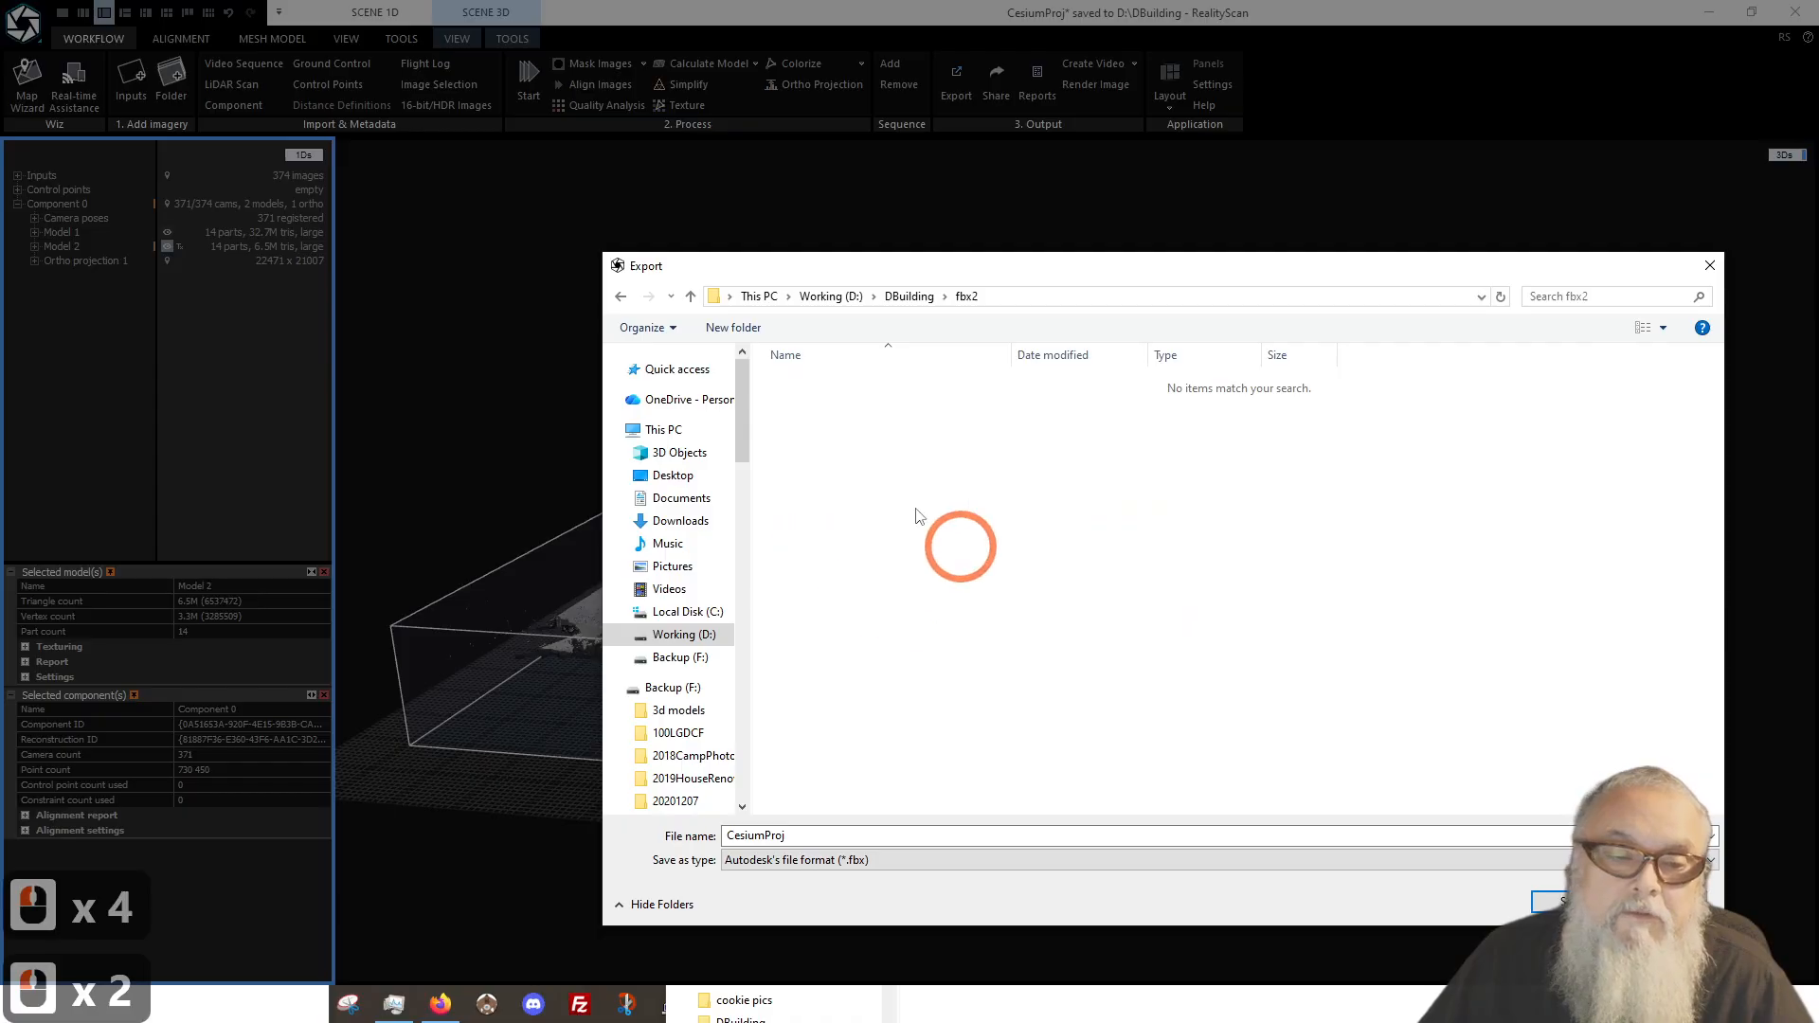
Step: Name the FBX export file DBuilding and save it in the fbx2 folder
triple_click(826, 837)
left_click(829, 838)
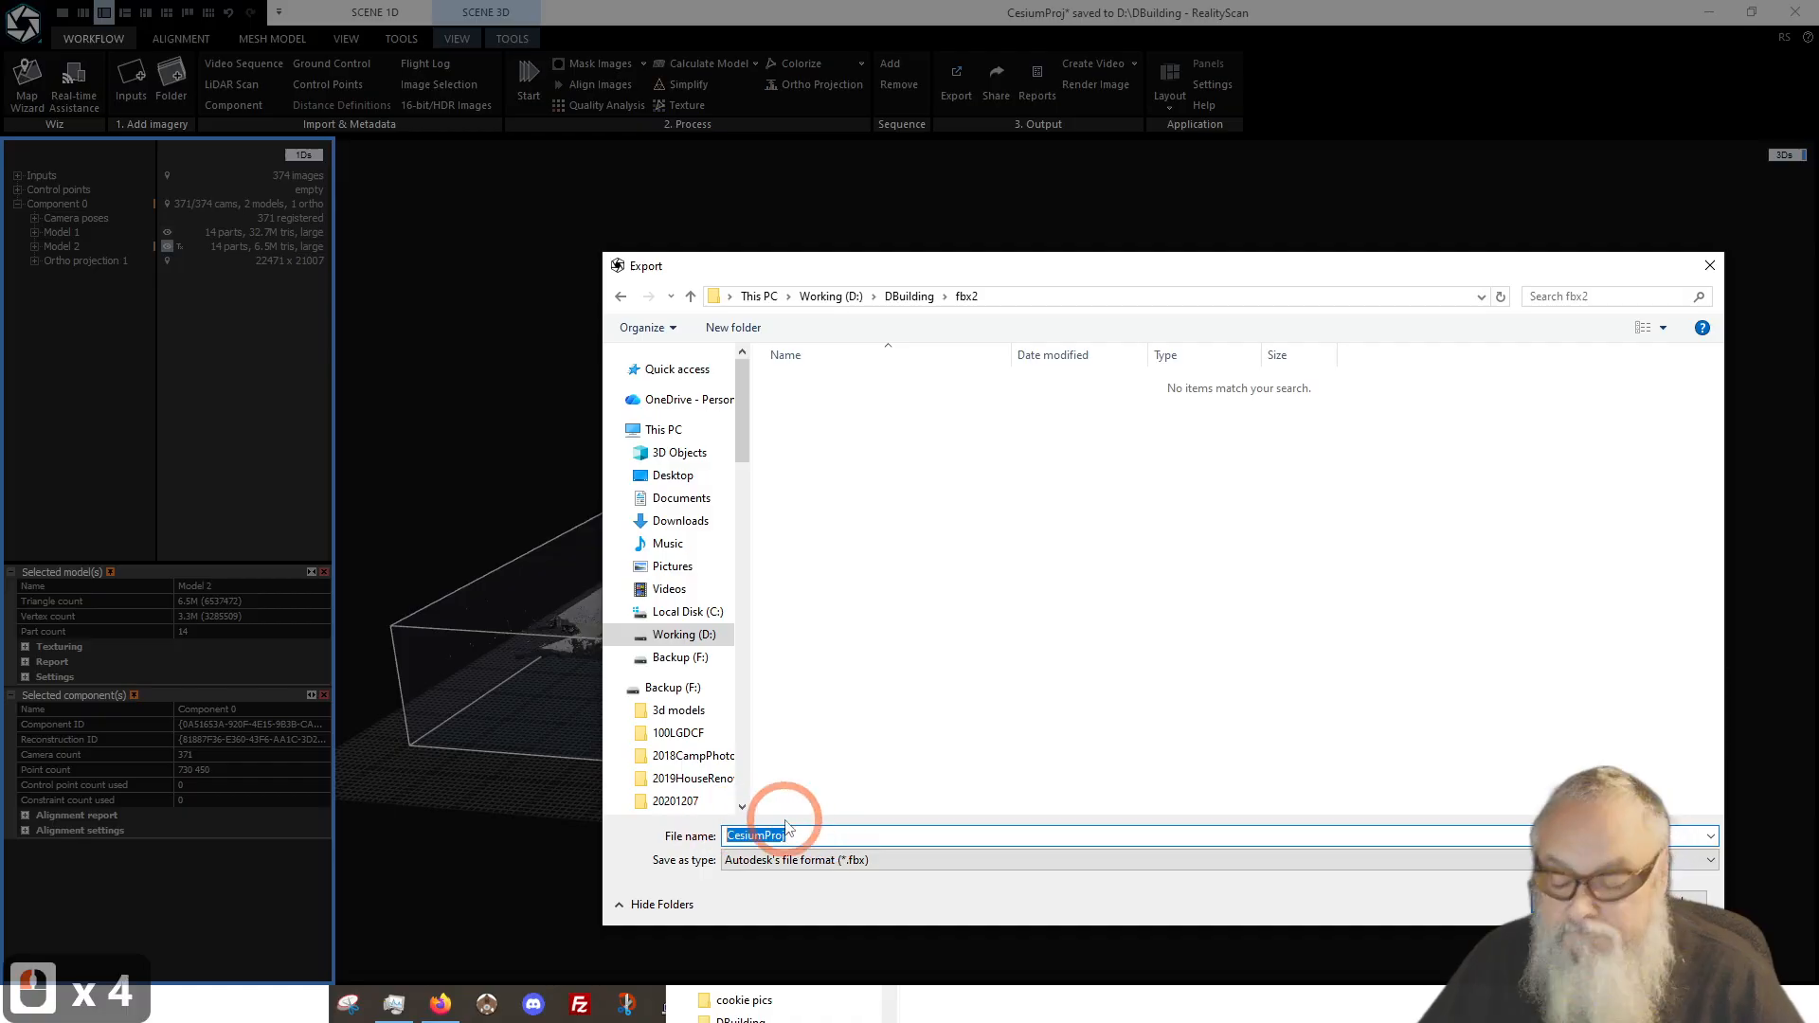
type("DBuilding")
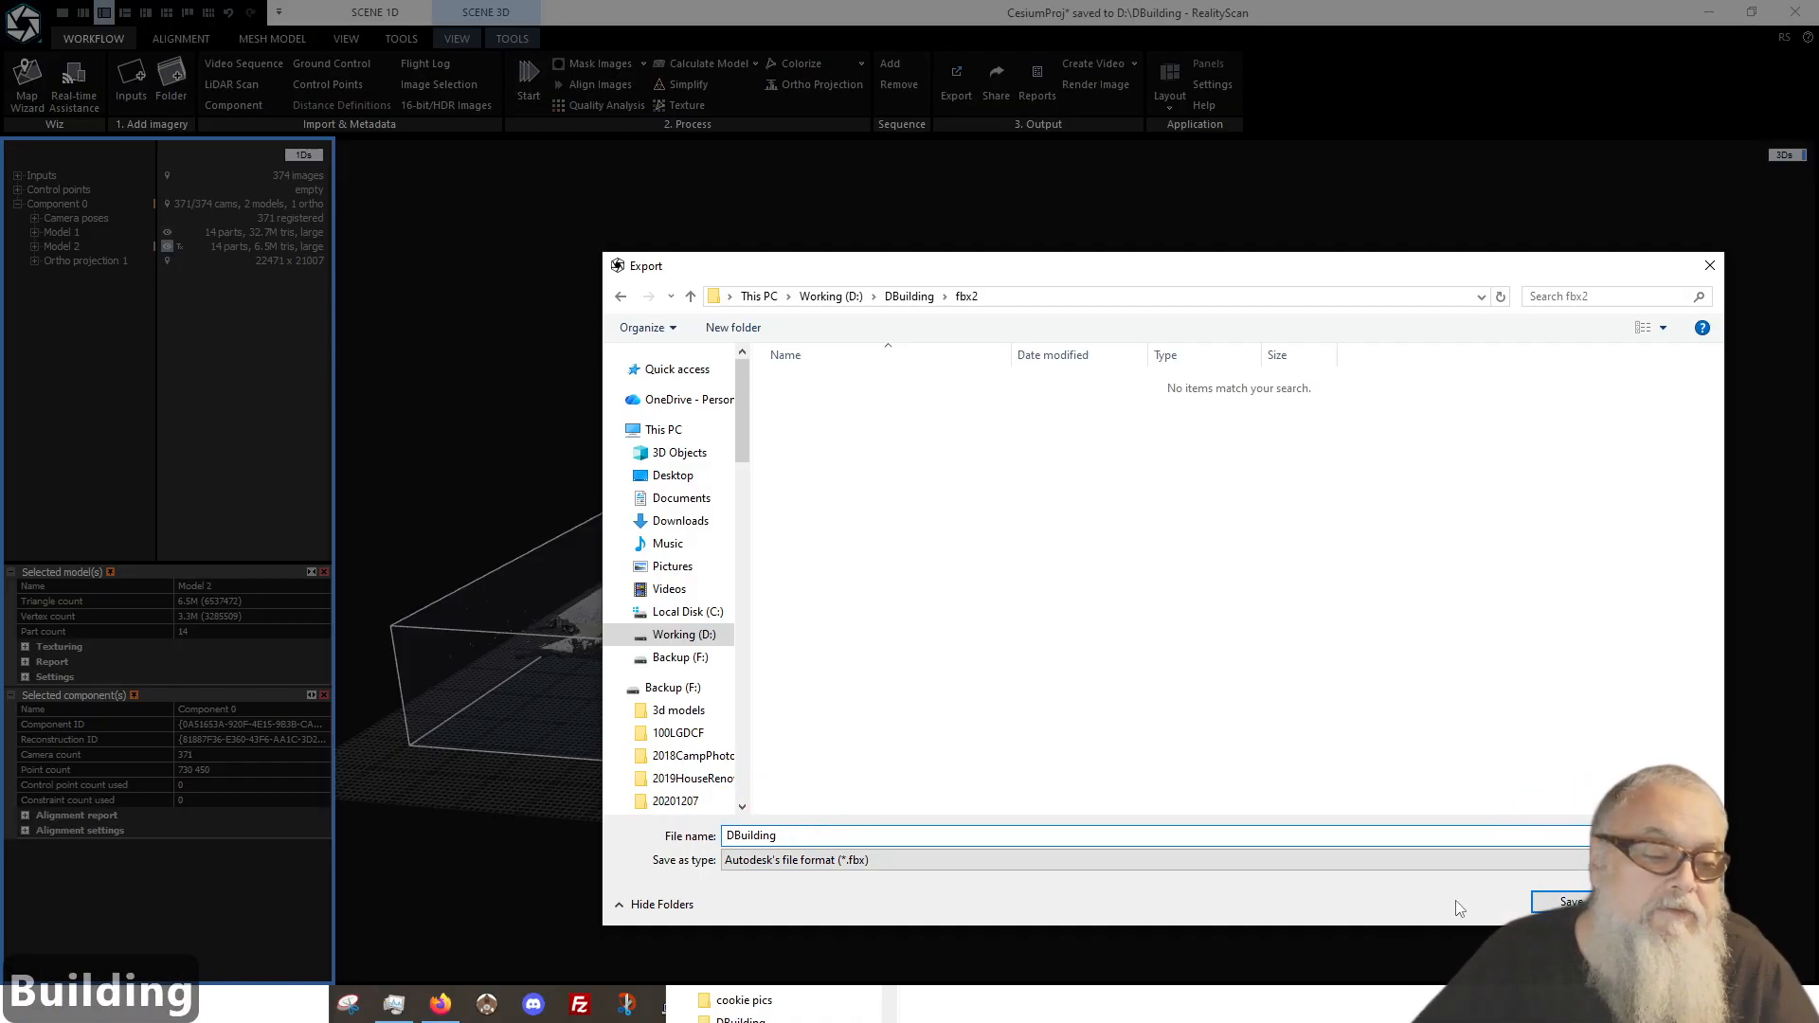
left_click(1561, 901)
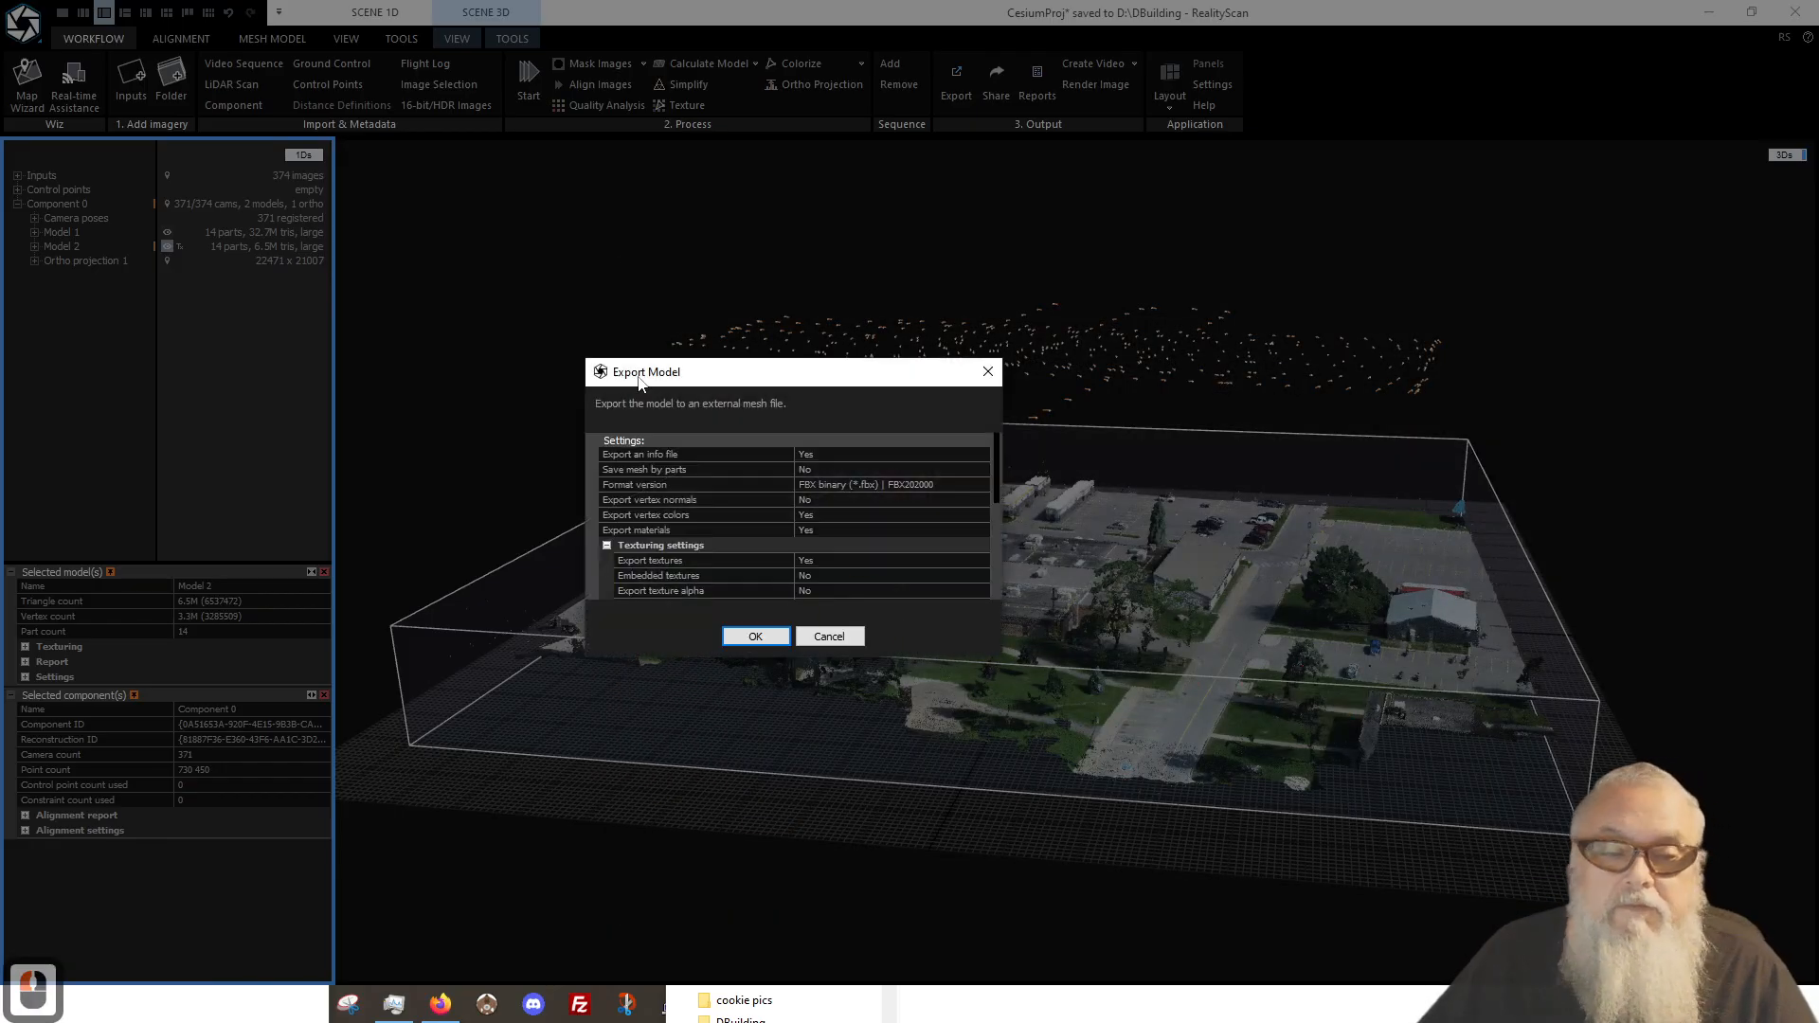
Step: Review the texturing, color layer and camera export settings and run the model export with the existing options
scroll(755, 490, "down", 2)
scroll(752, 491, "up", 1)
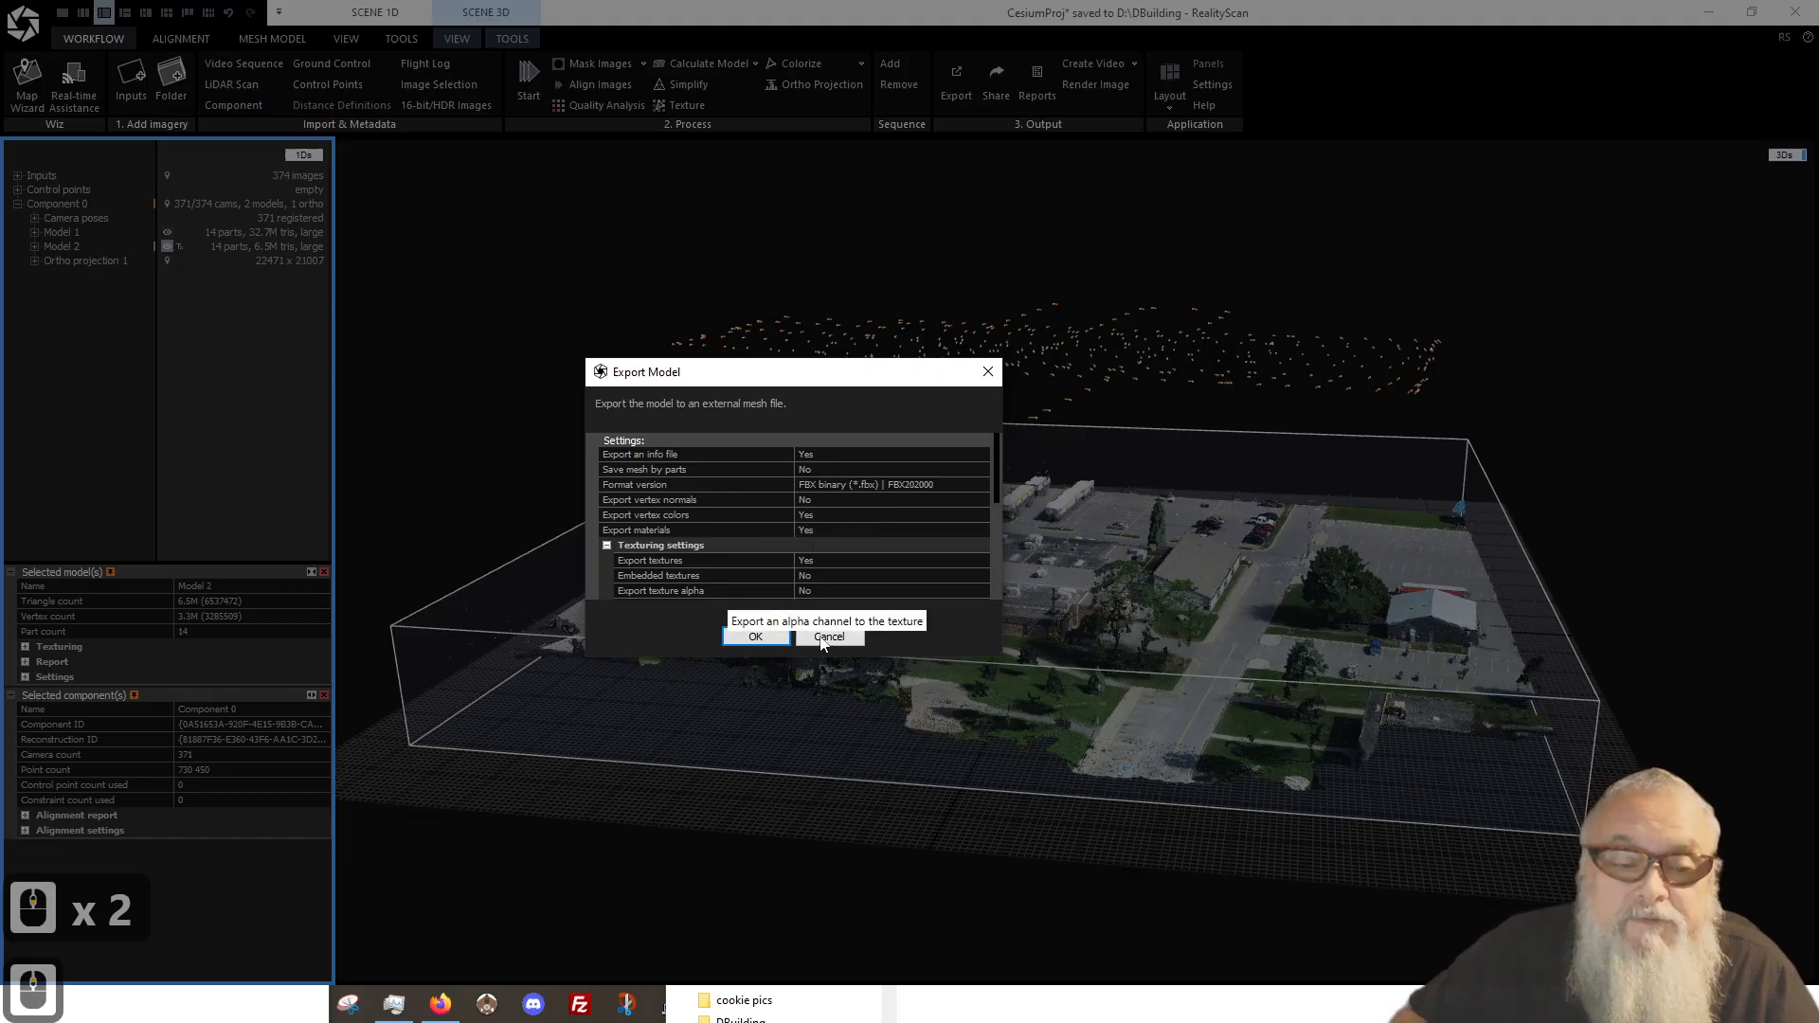
left_click_drag(997, 463, 997, 478)
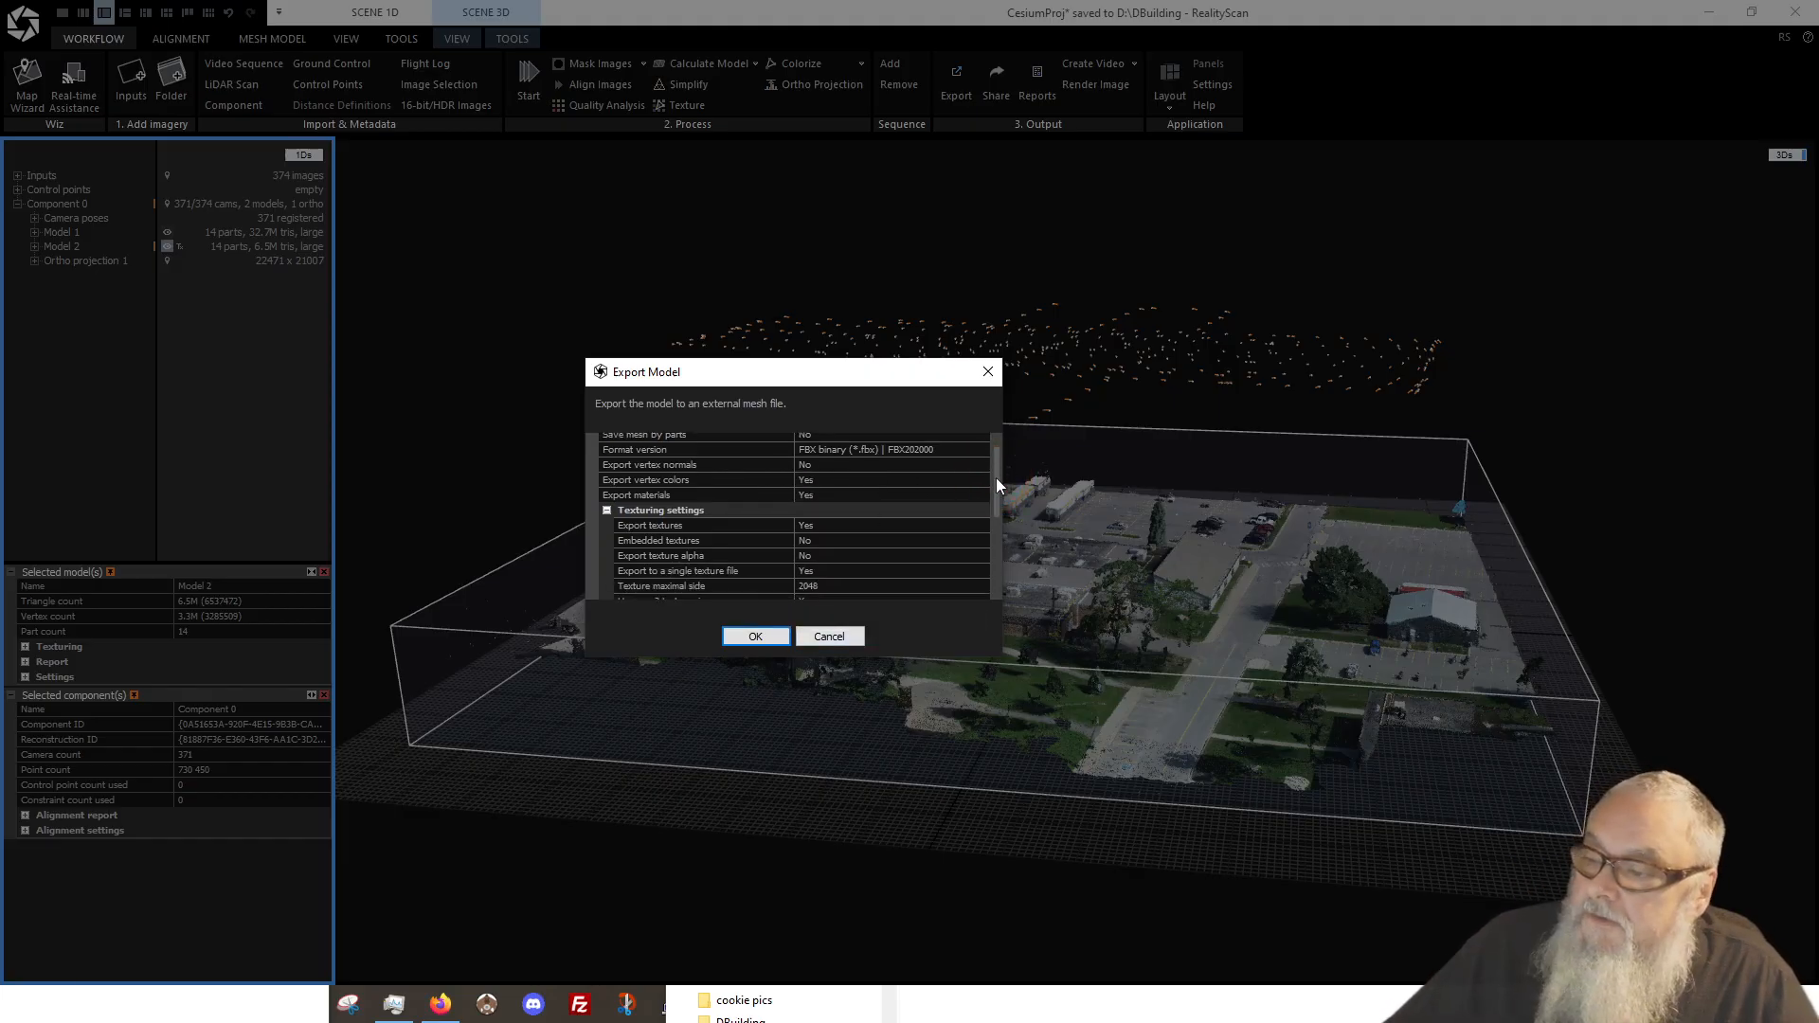
left_click_drag(996, 478, 997, 481)
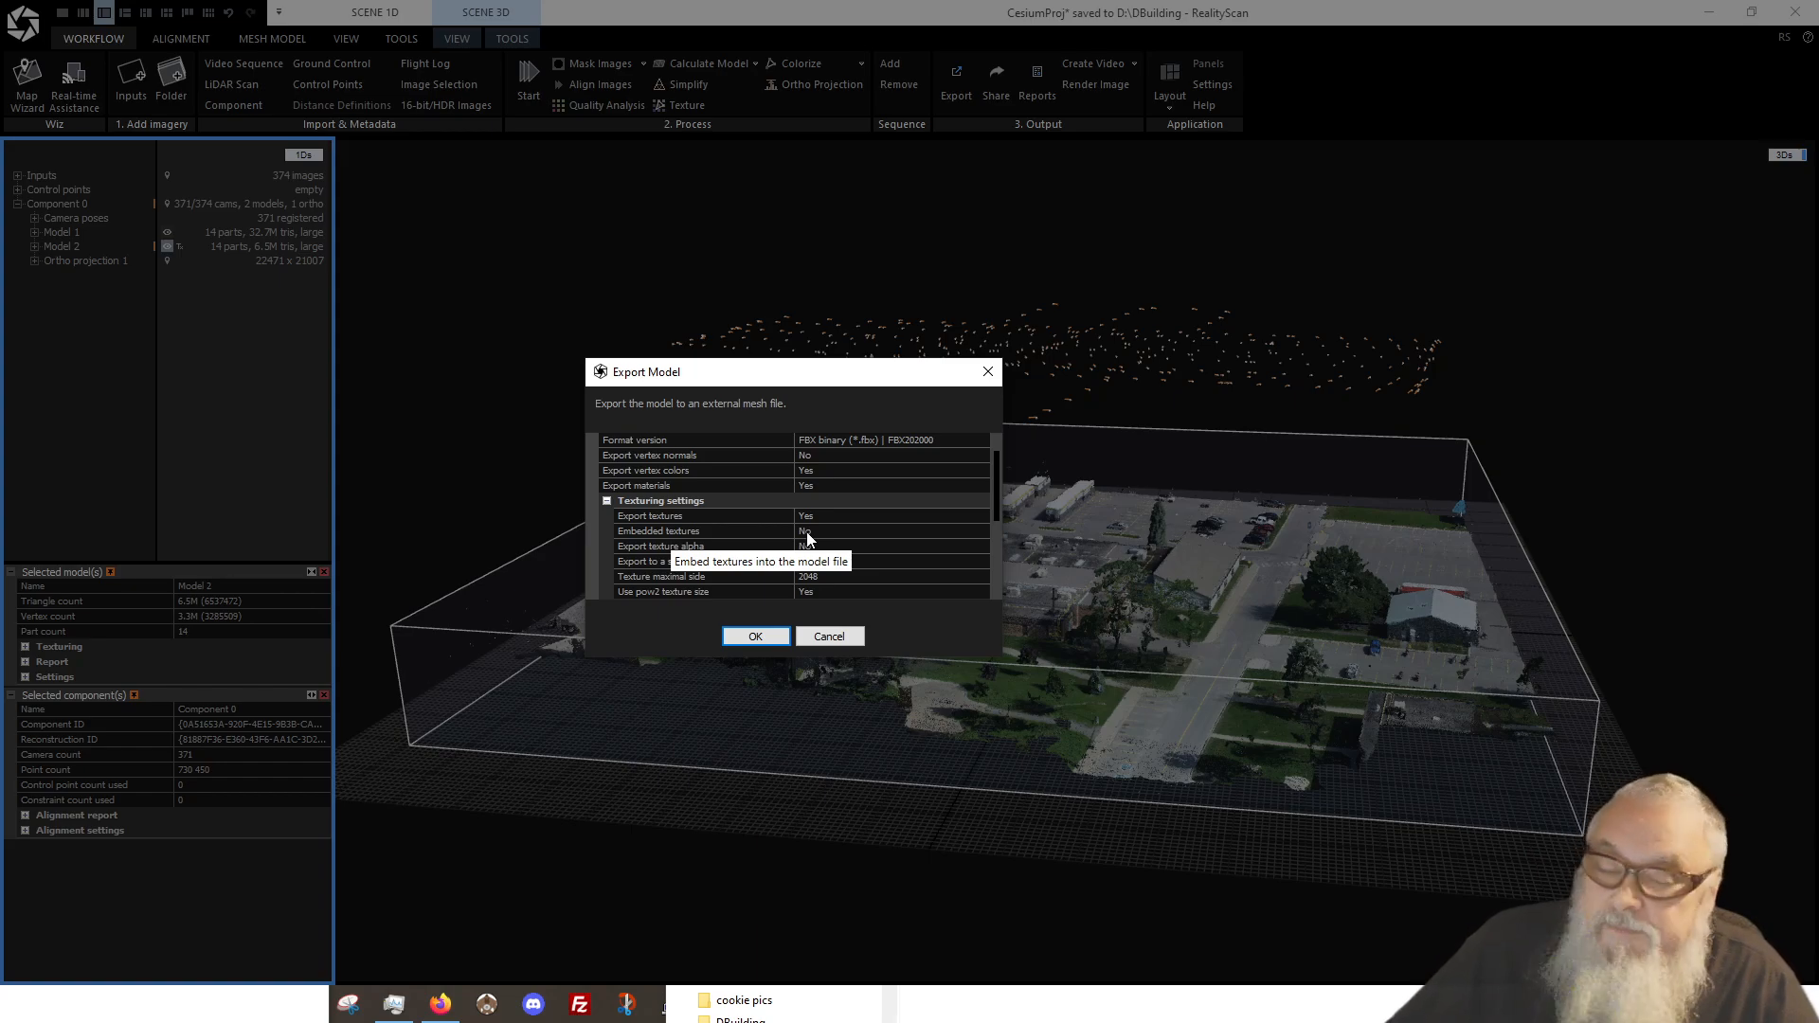
left_click_drag(996, 465, 992, 510)
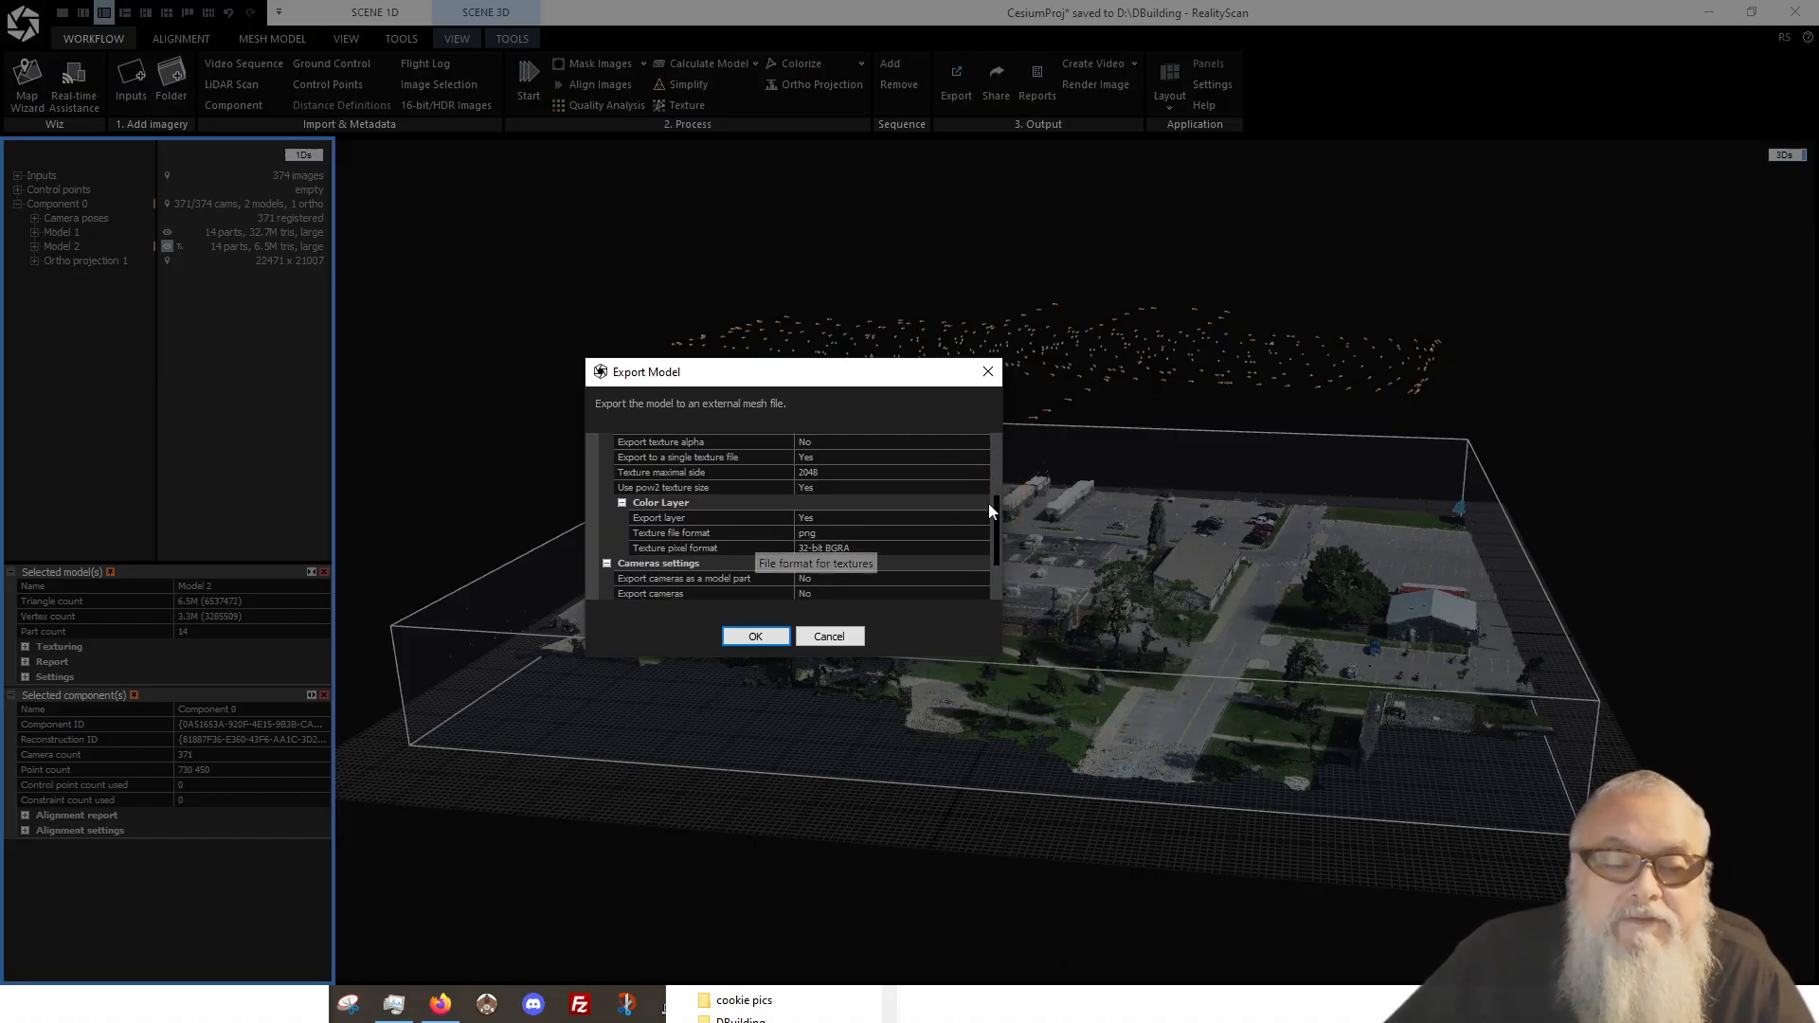
left_click_drag(993, 510, 895, 515)
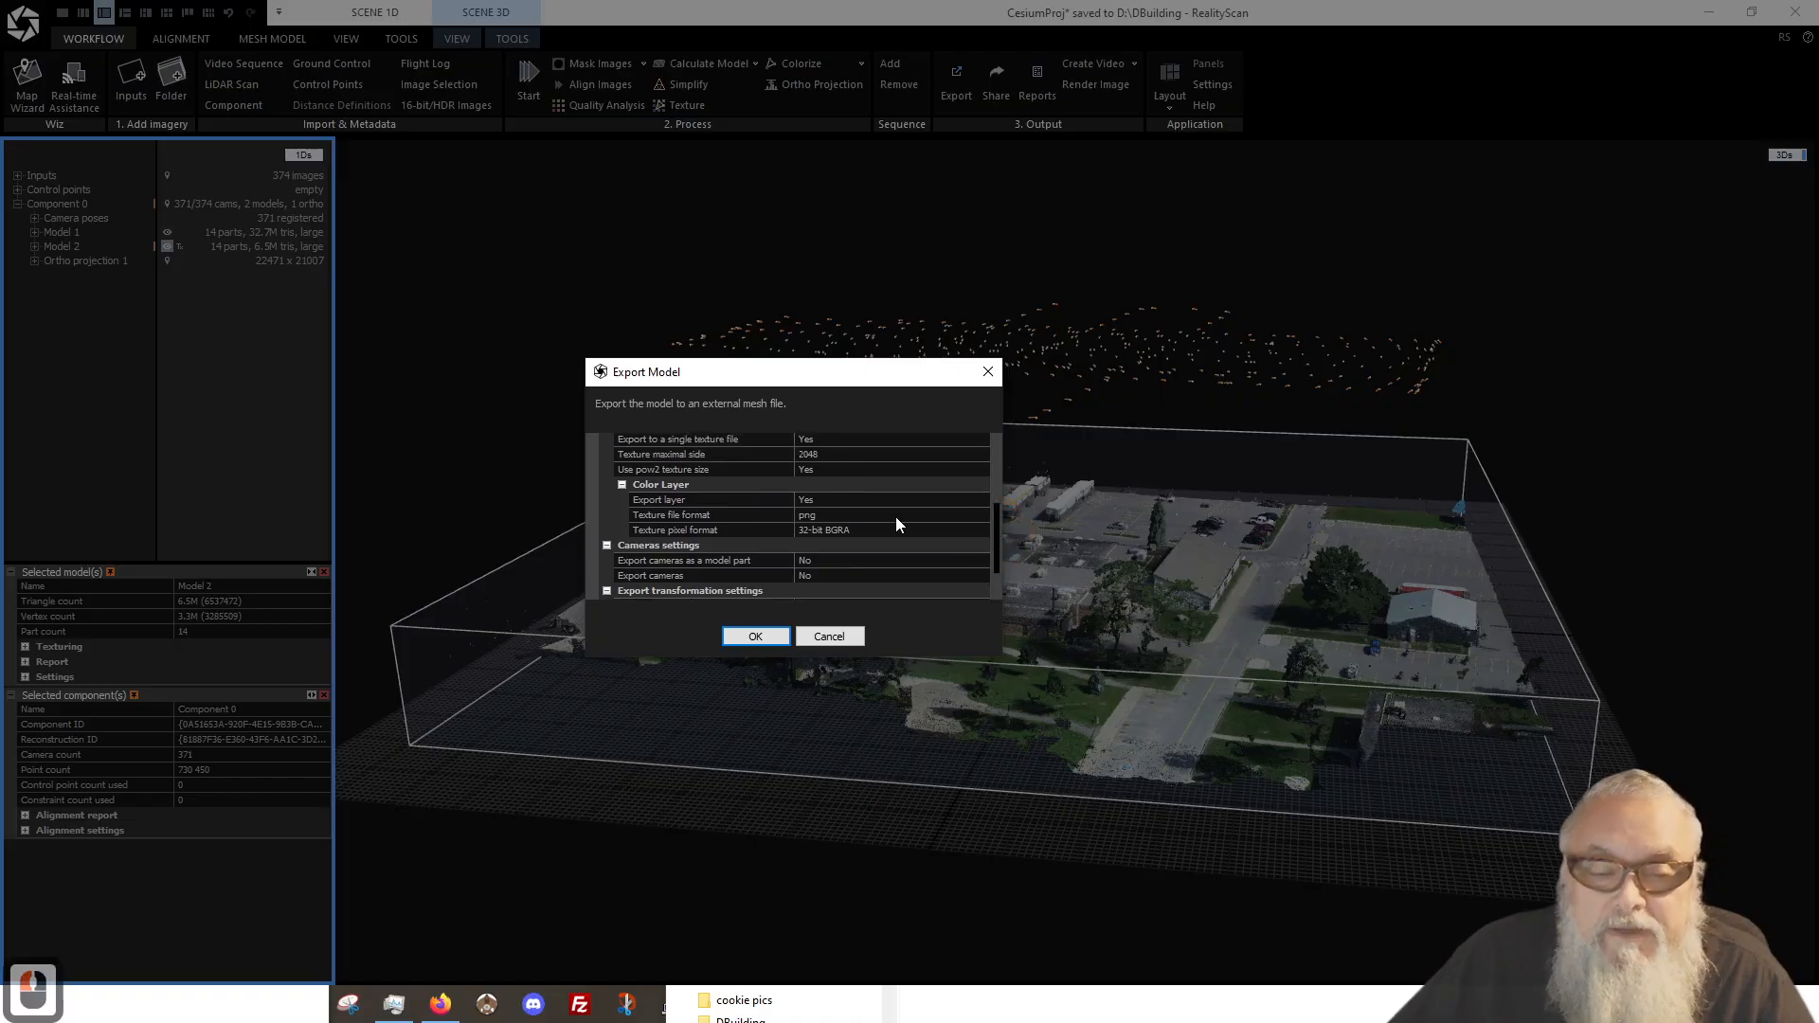
double_click(753, 636)
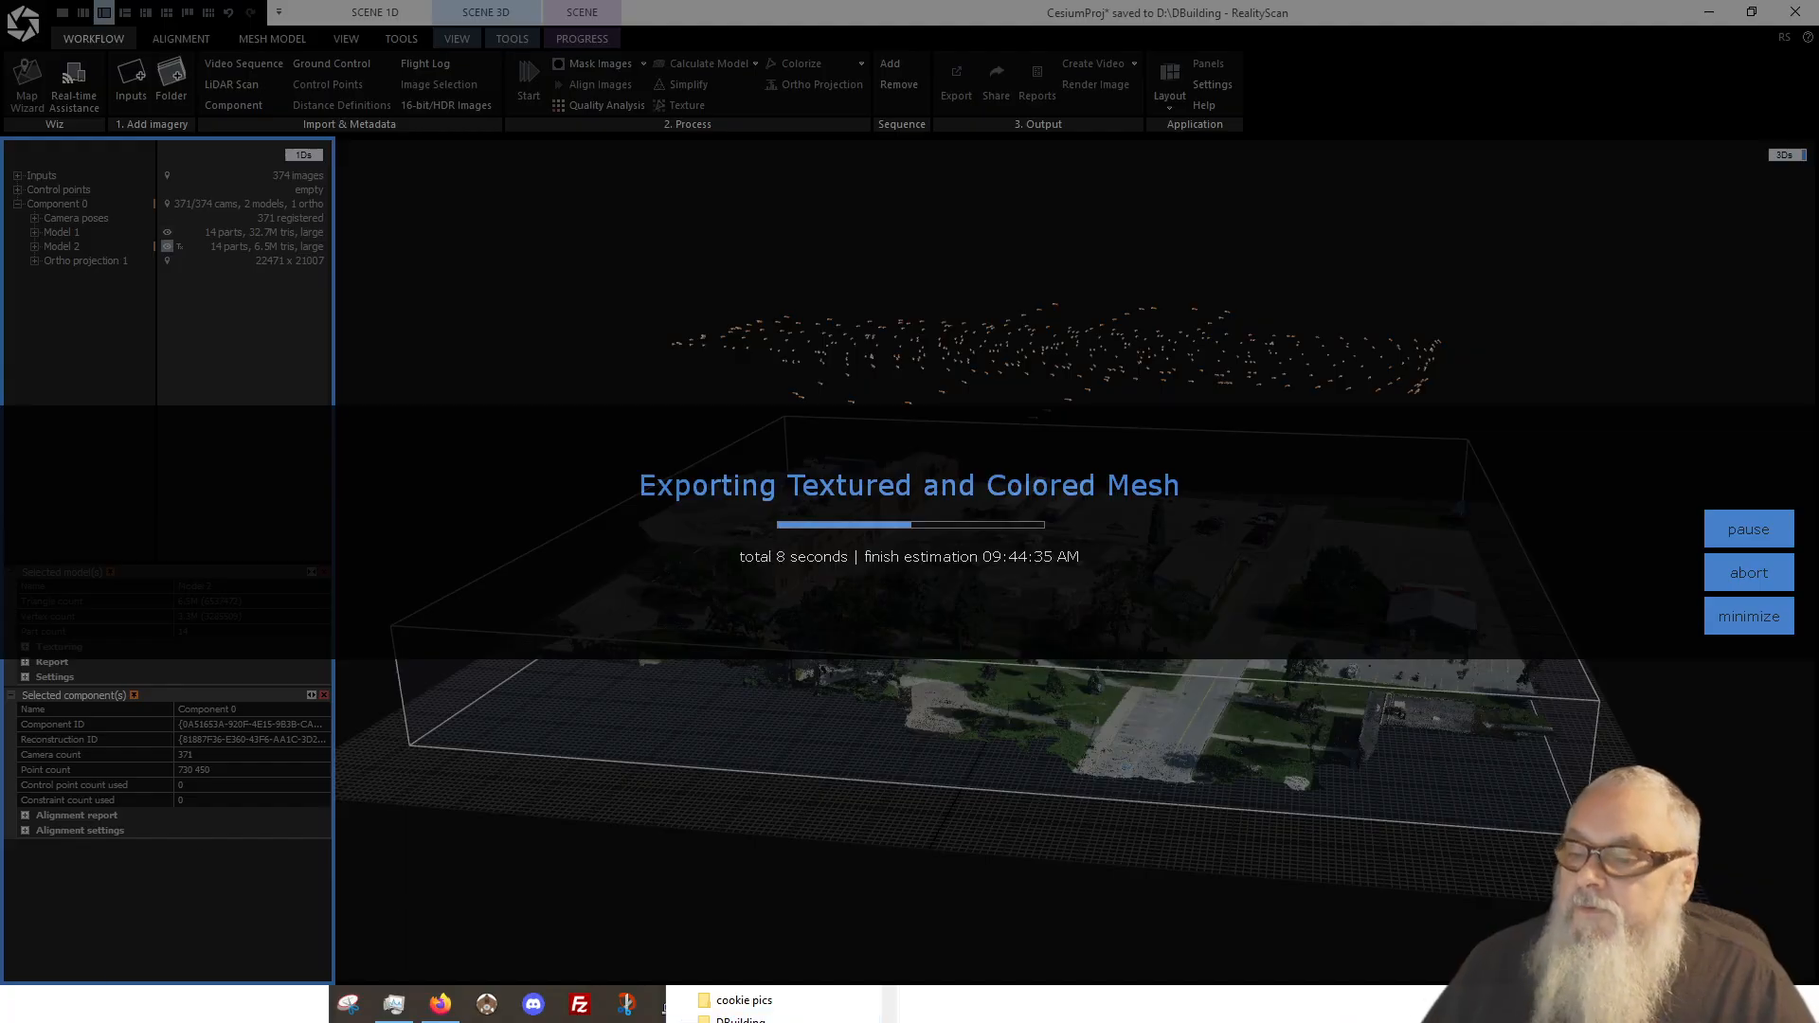
Step: Switch to File Explorer and open the D:\DBuilding\fbx2 folder containing the exported files
left_click(34, 1001)
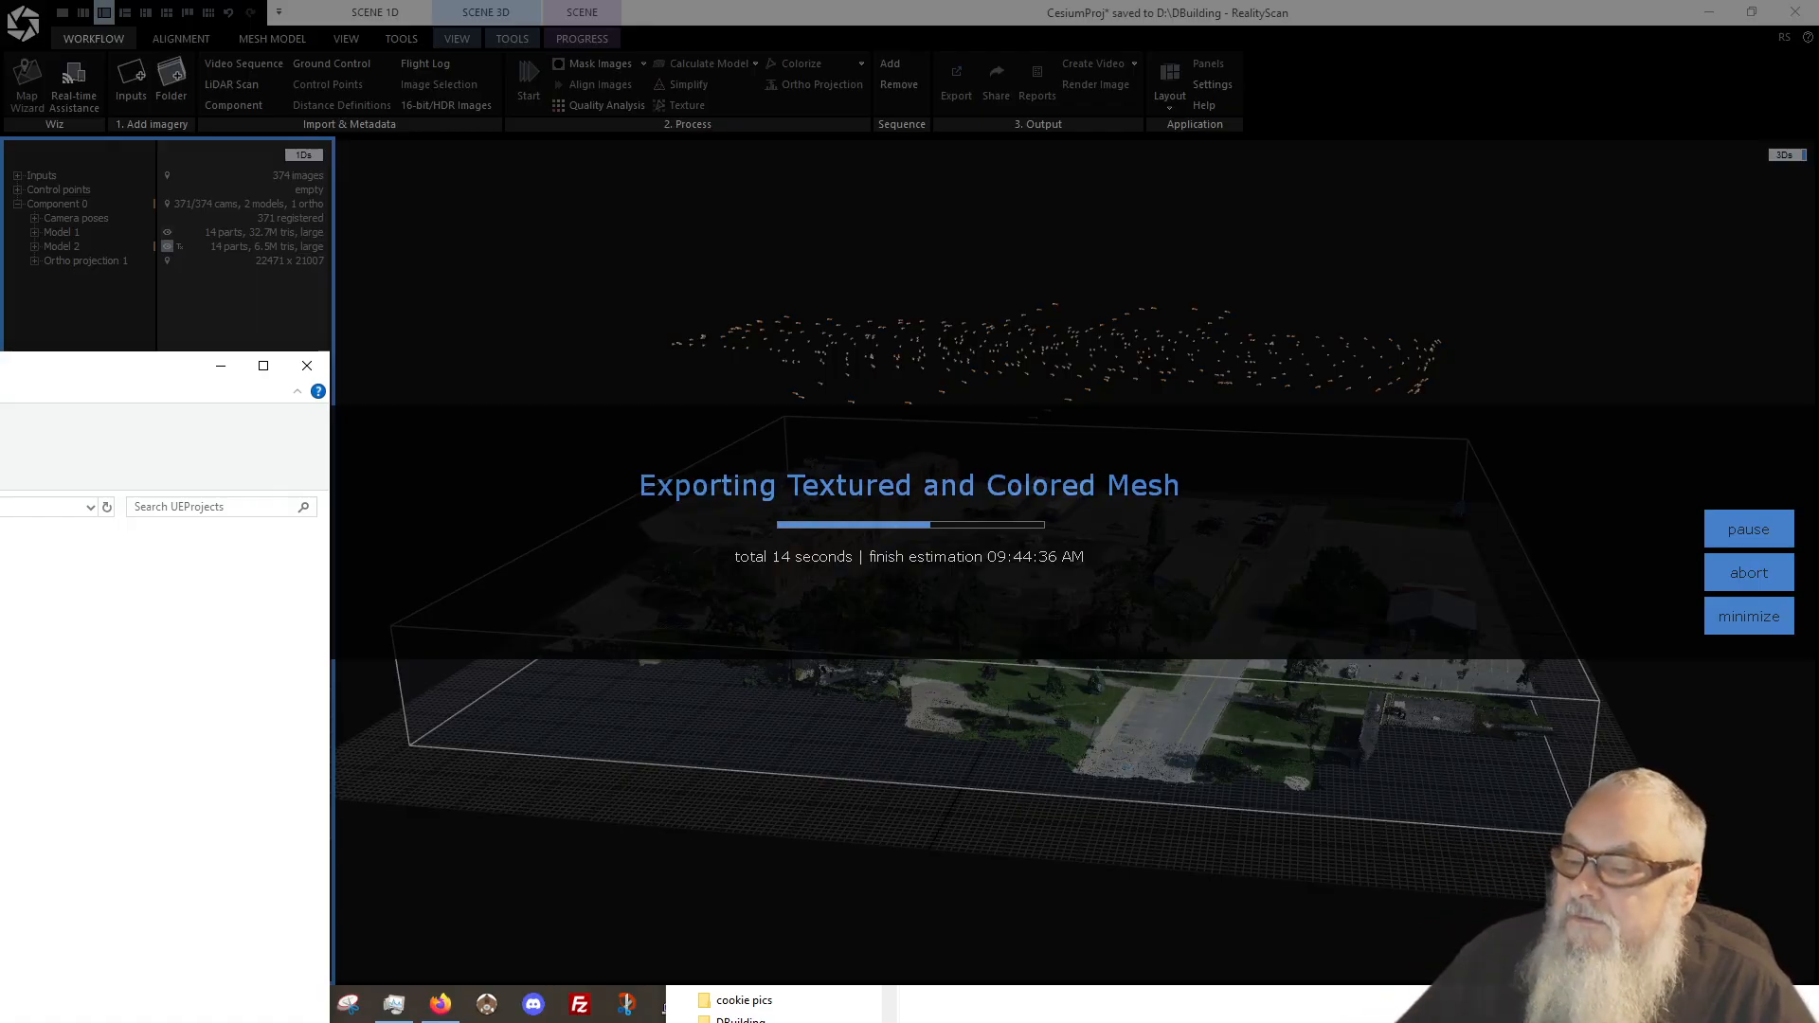
left_click(1, 507)
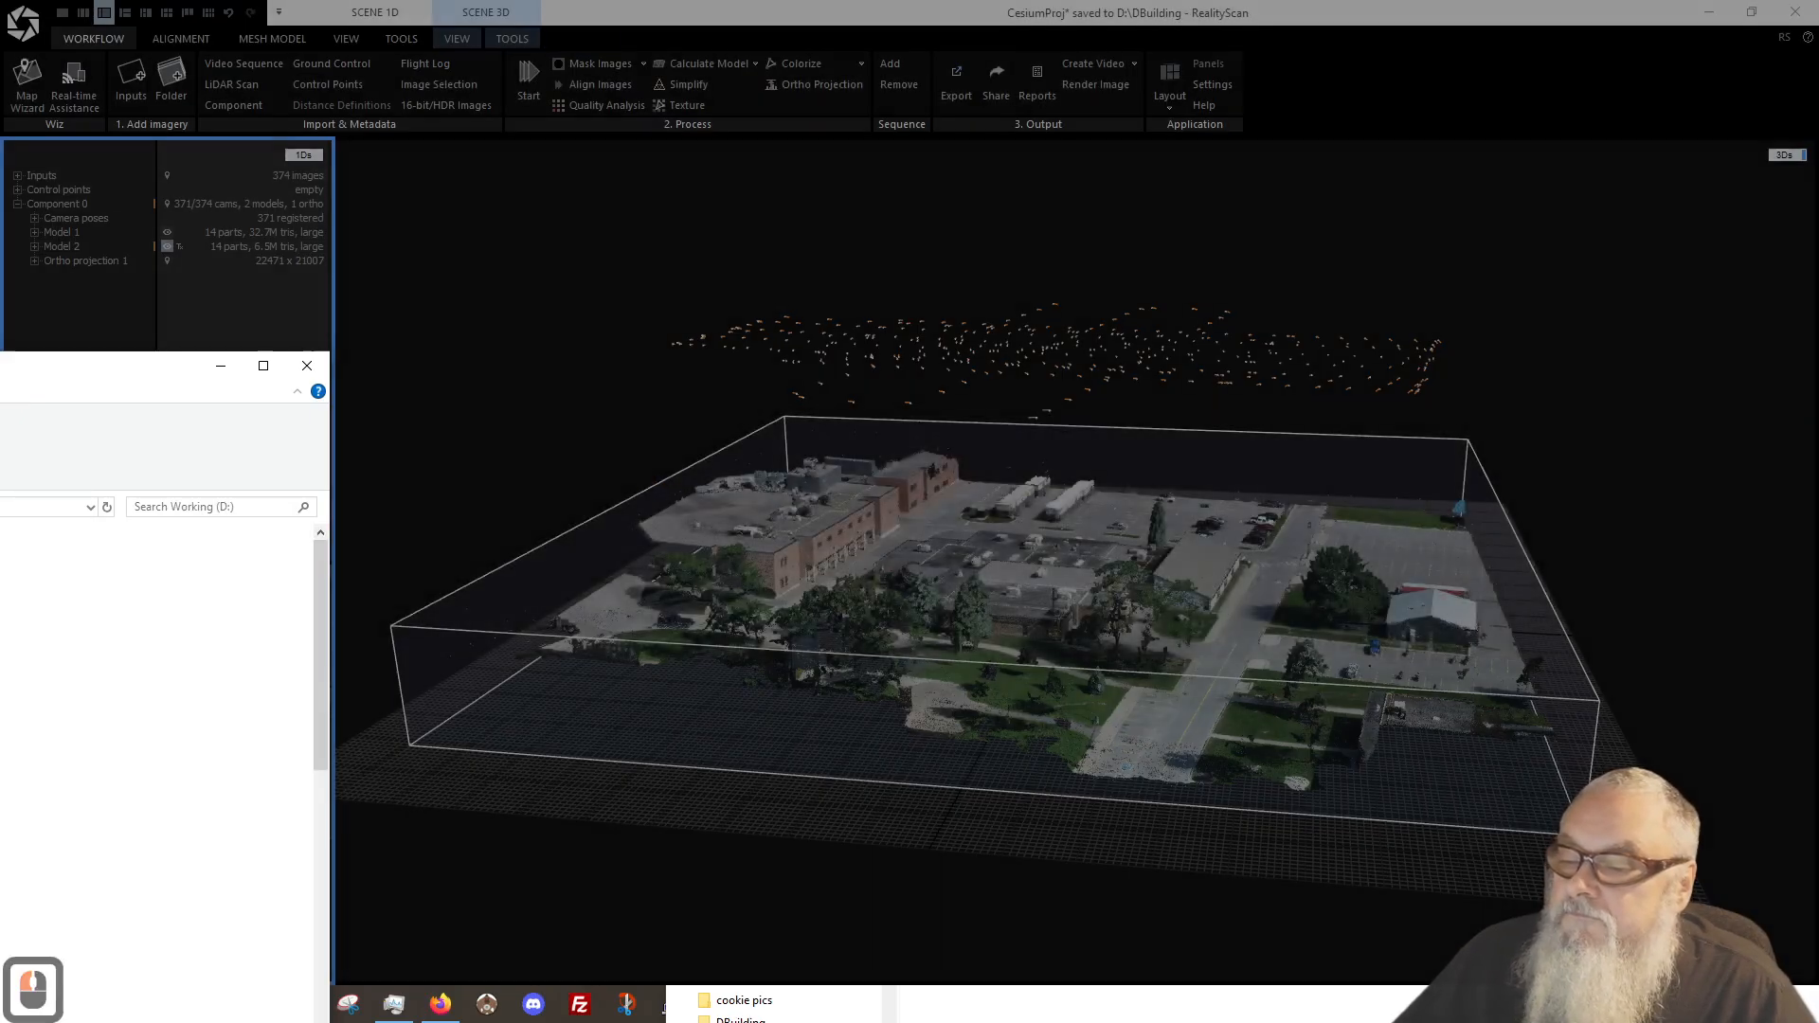
double_click(53, 799)
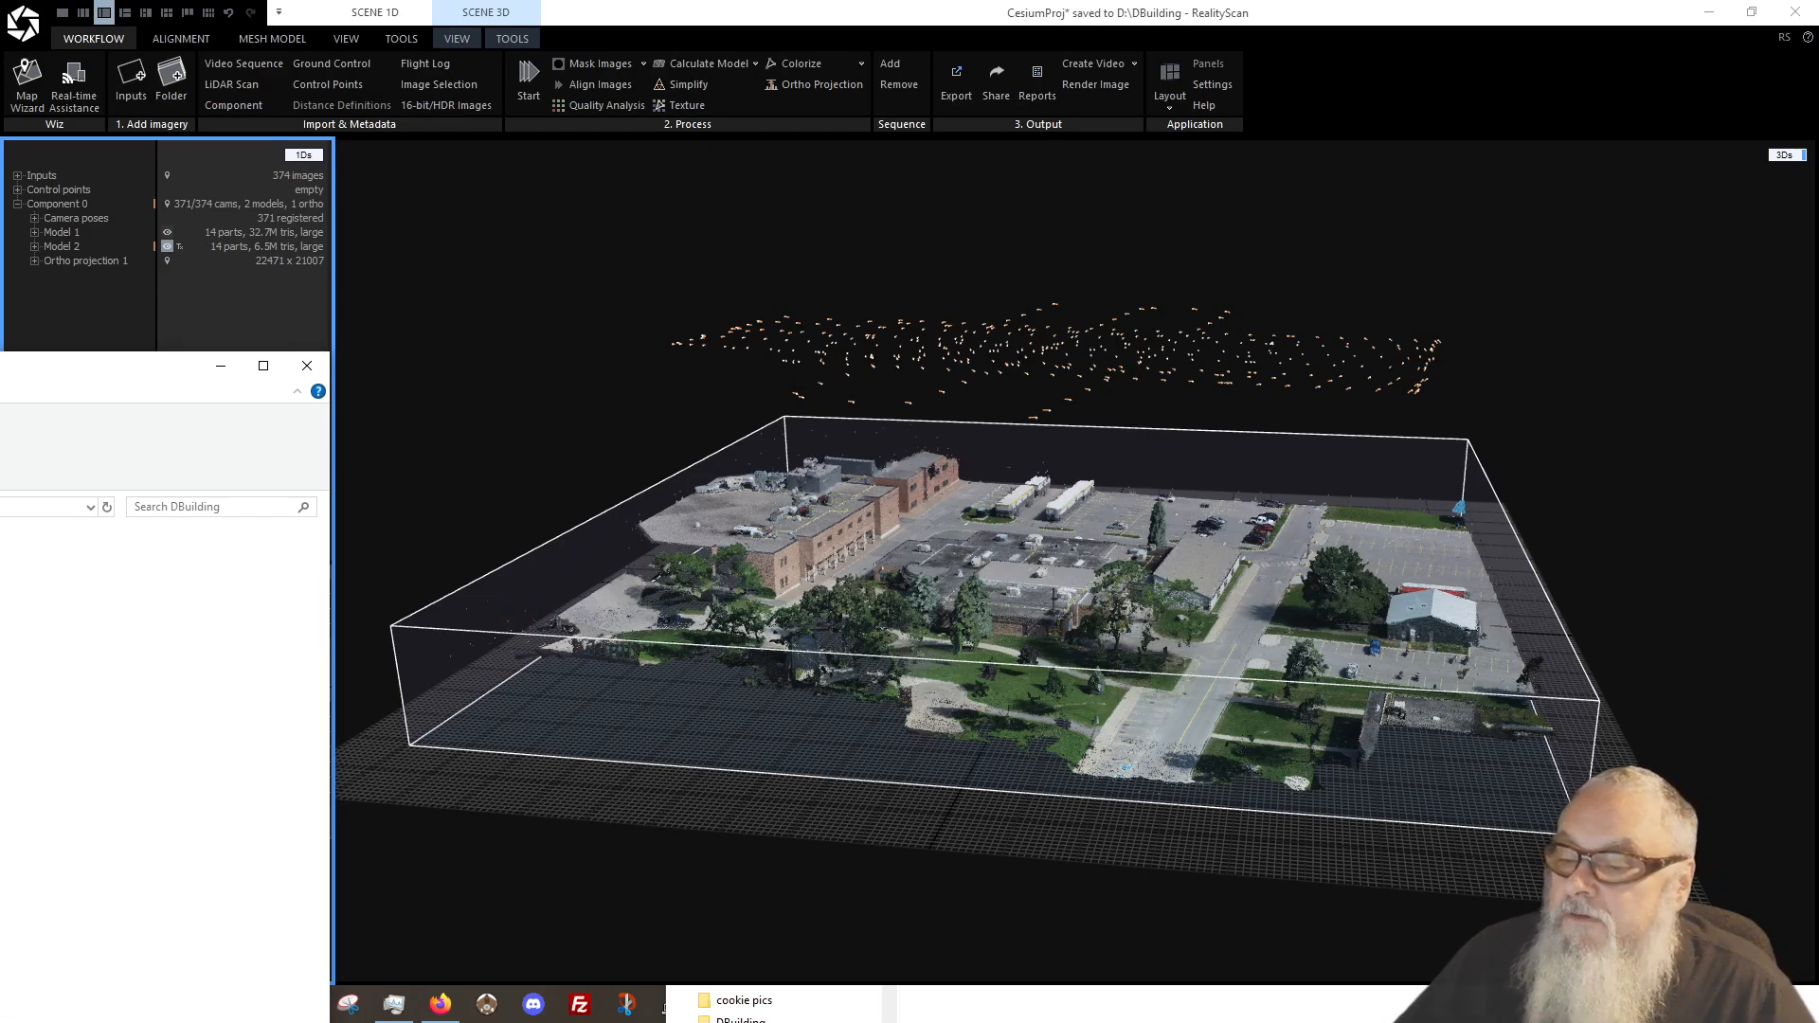
left_click_drag(0, 368, 842, 348)
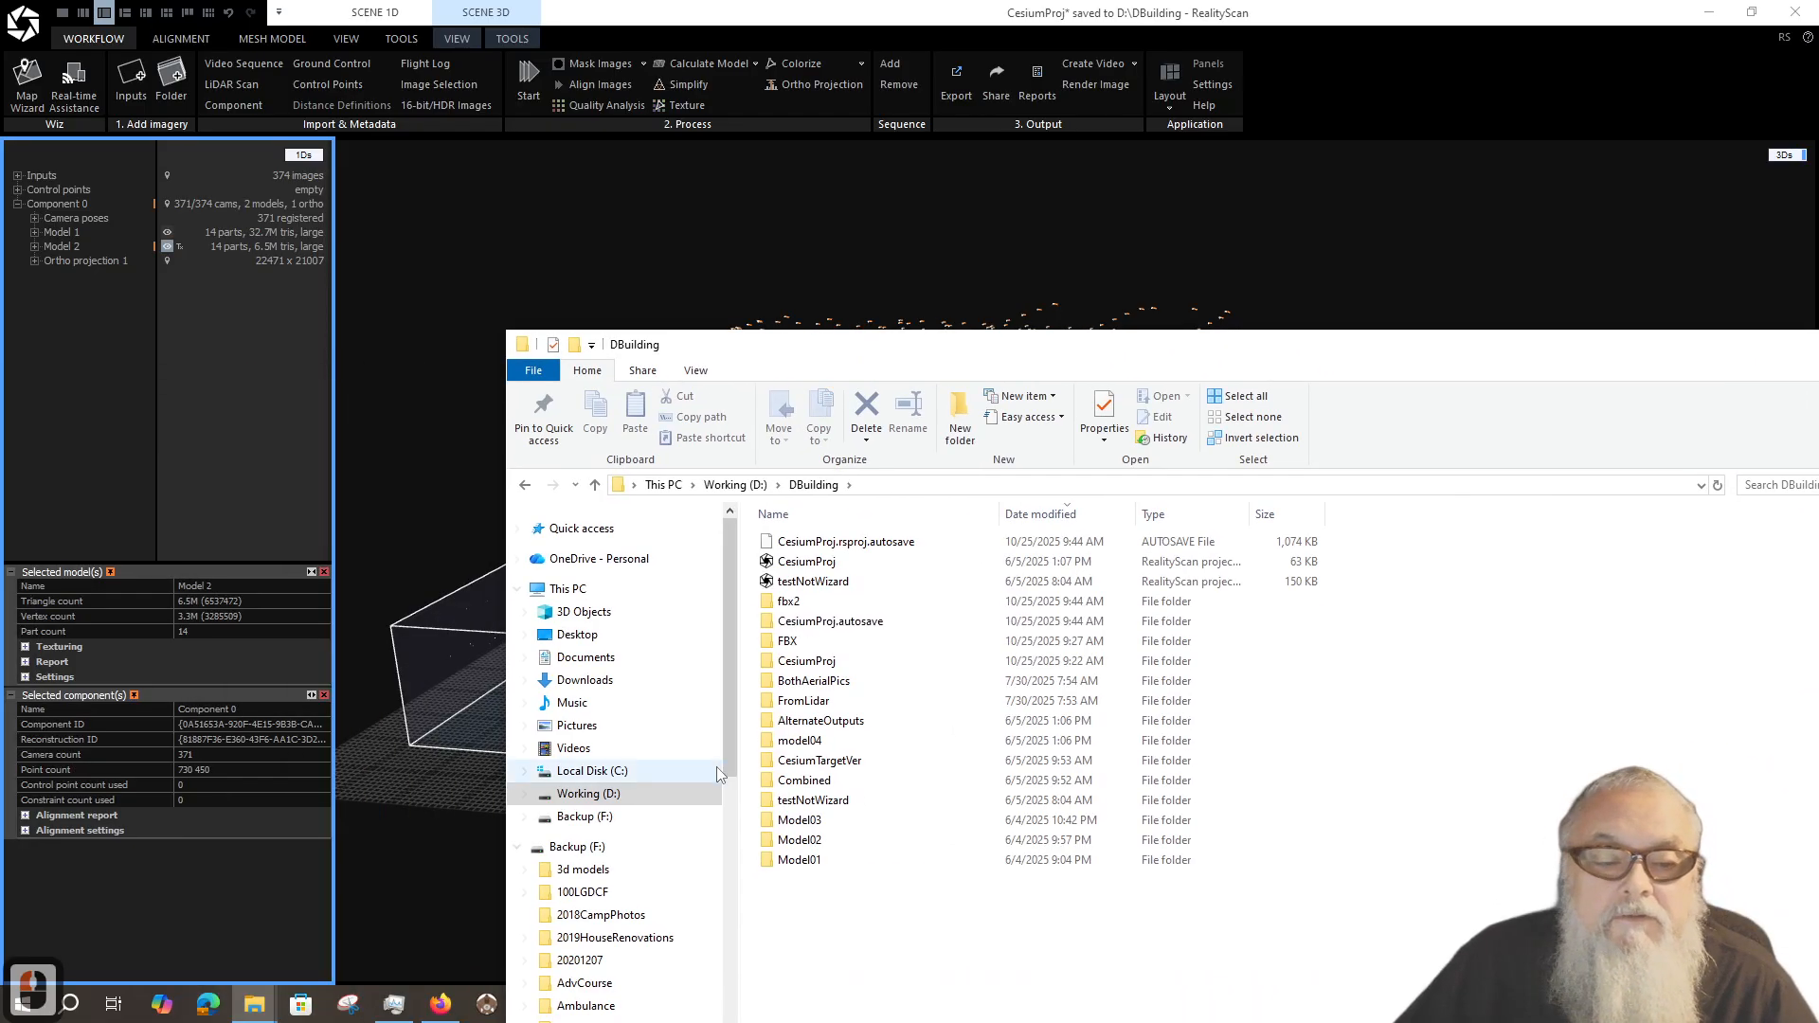
double_click(788, 601)
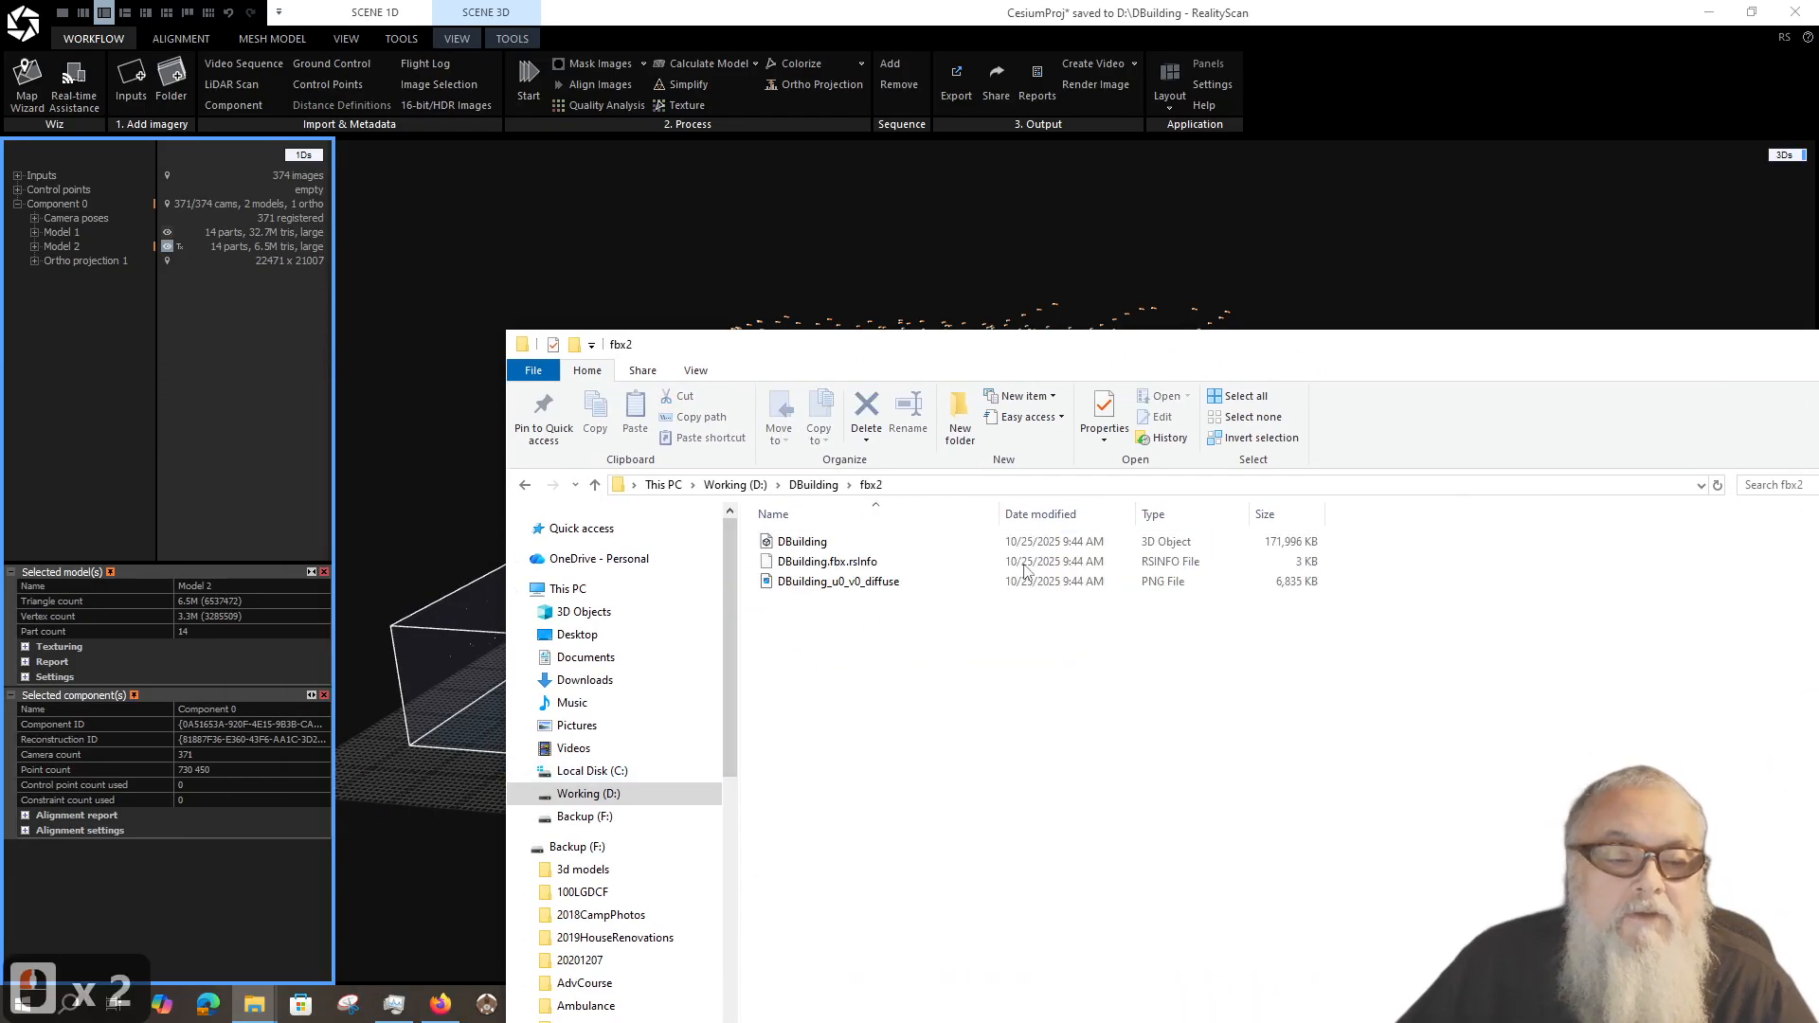
Step: Check the properties of the exported DBuilding FBX file and locate its diffuse PNG texture
left_click(810, 542)
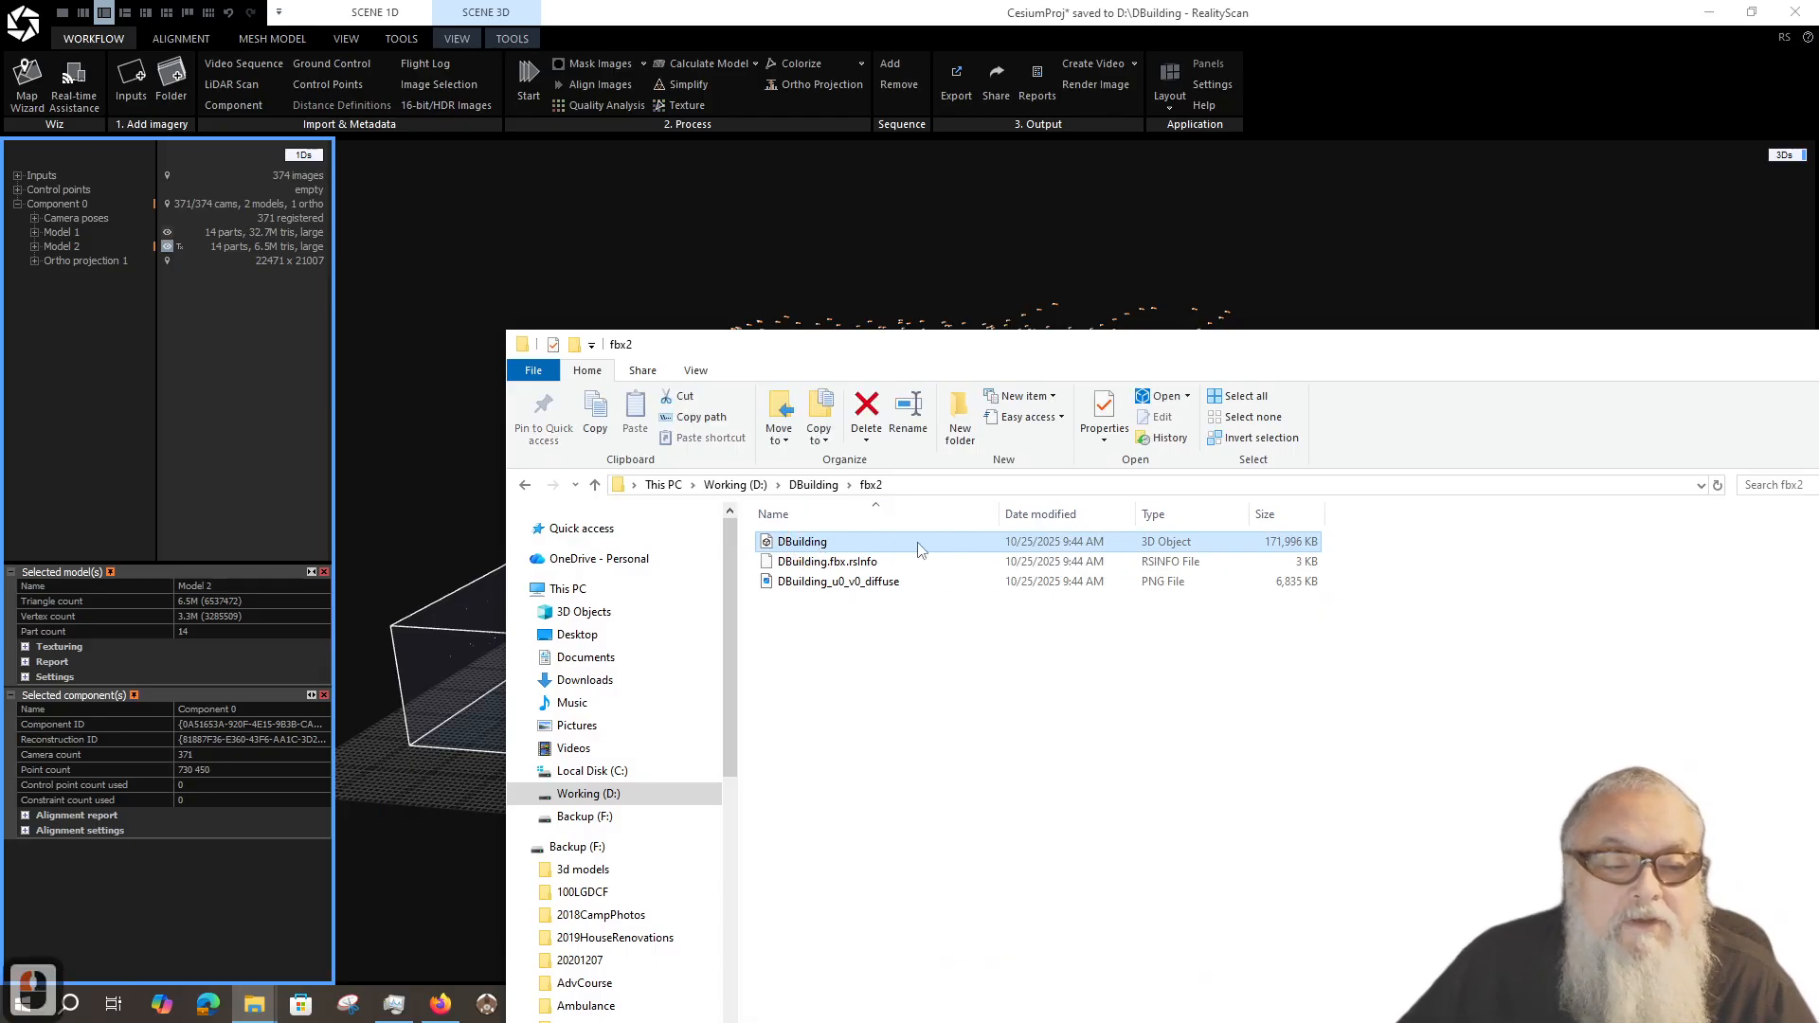
right_click(828, 547)
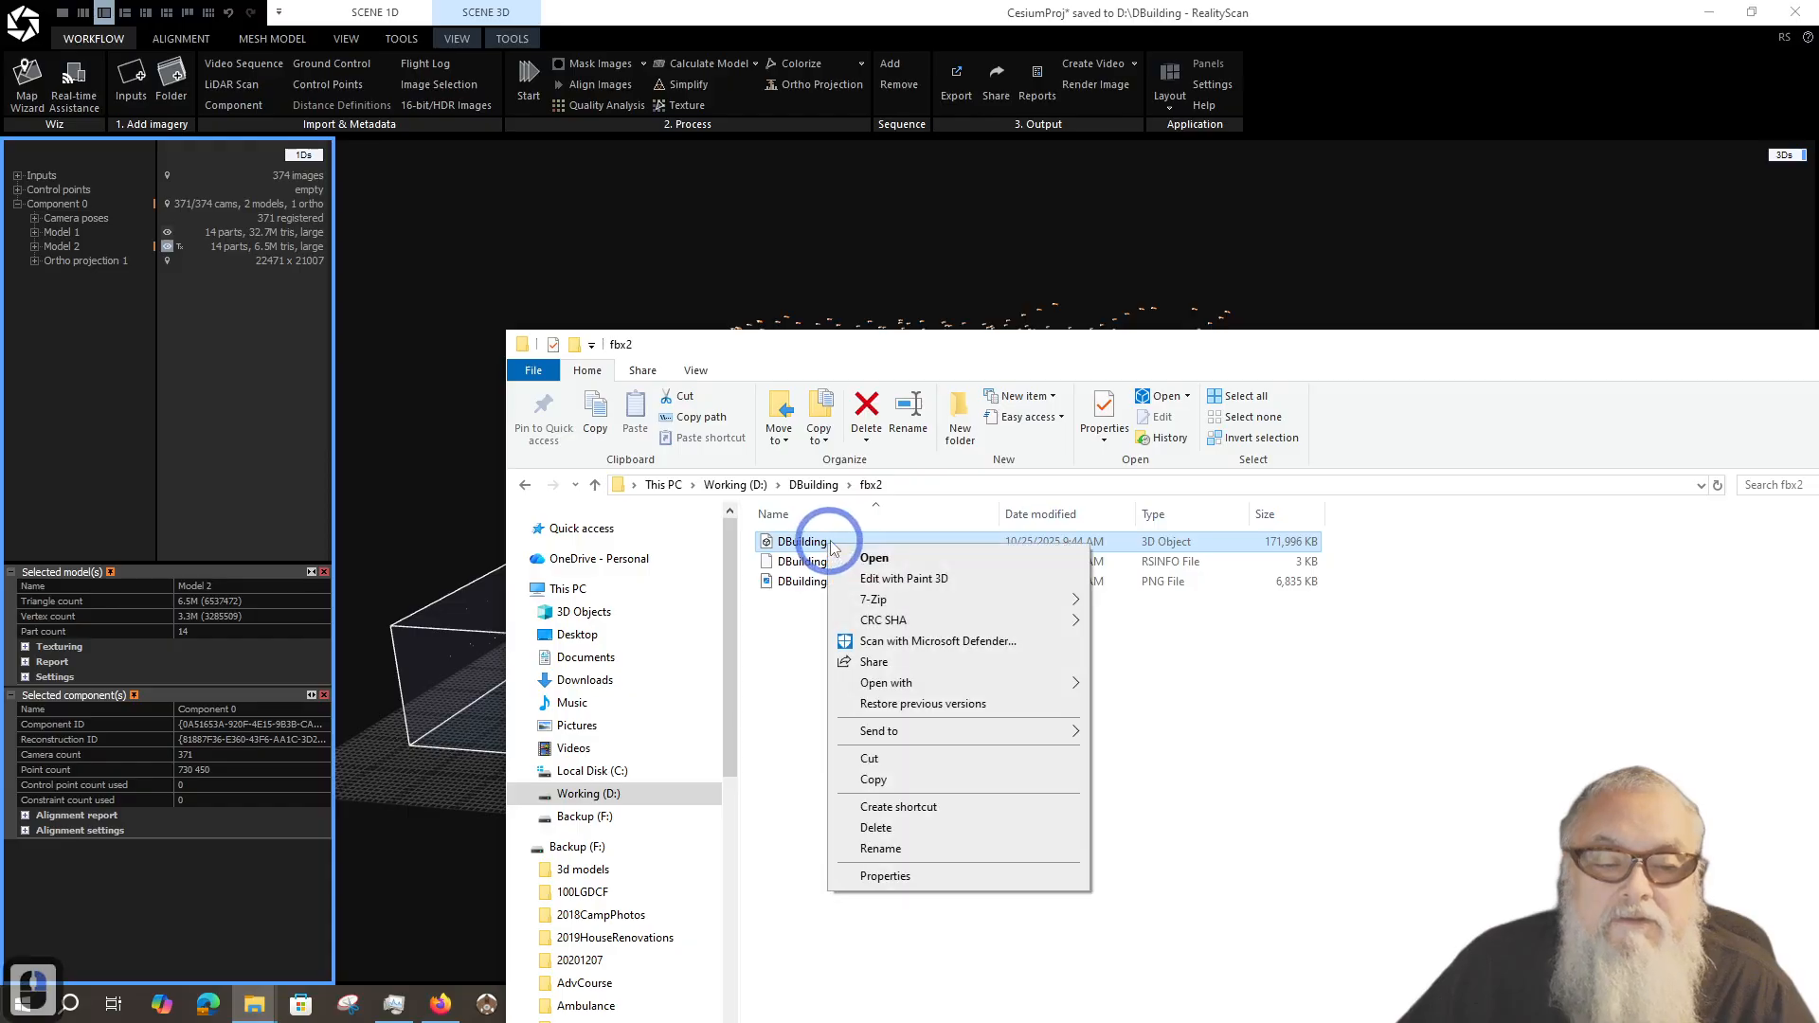
left_click(886, 876)
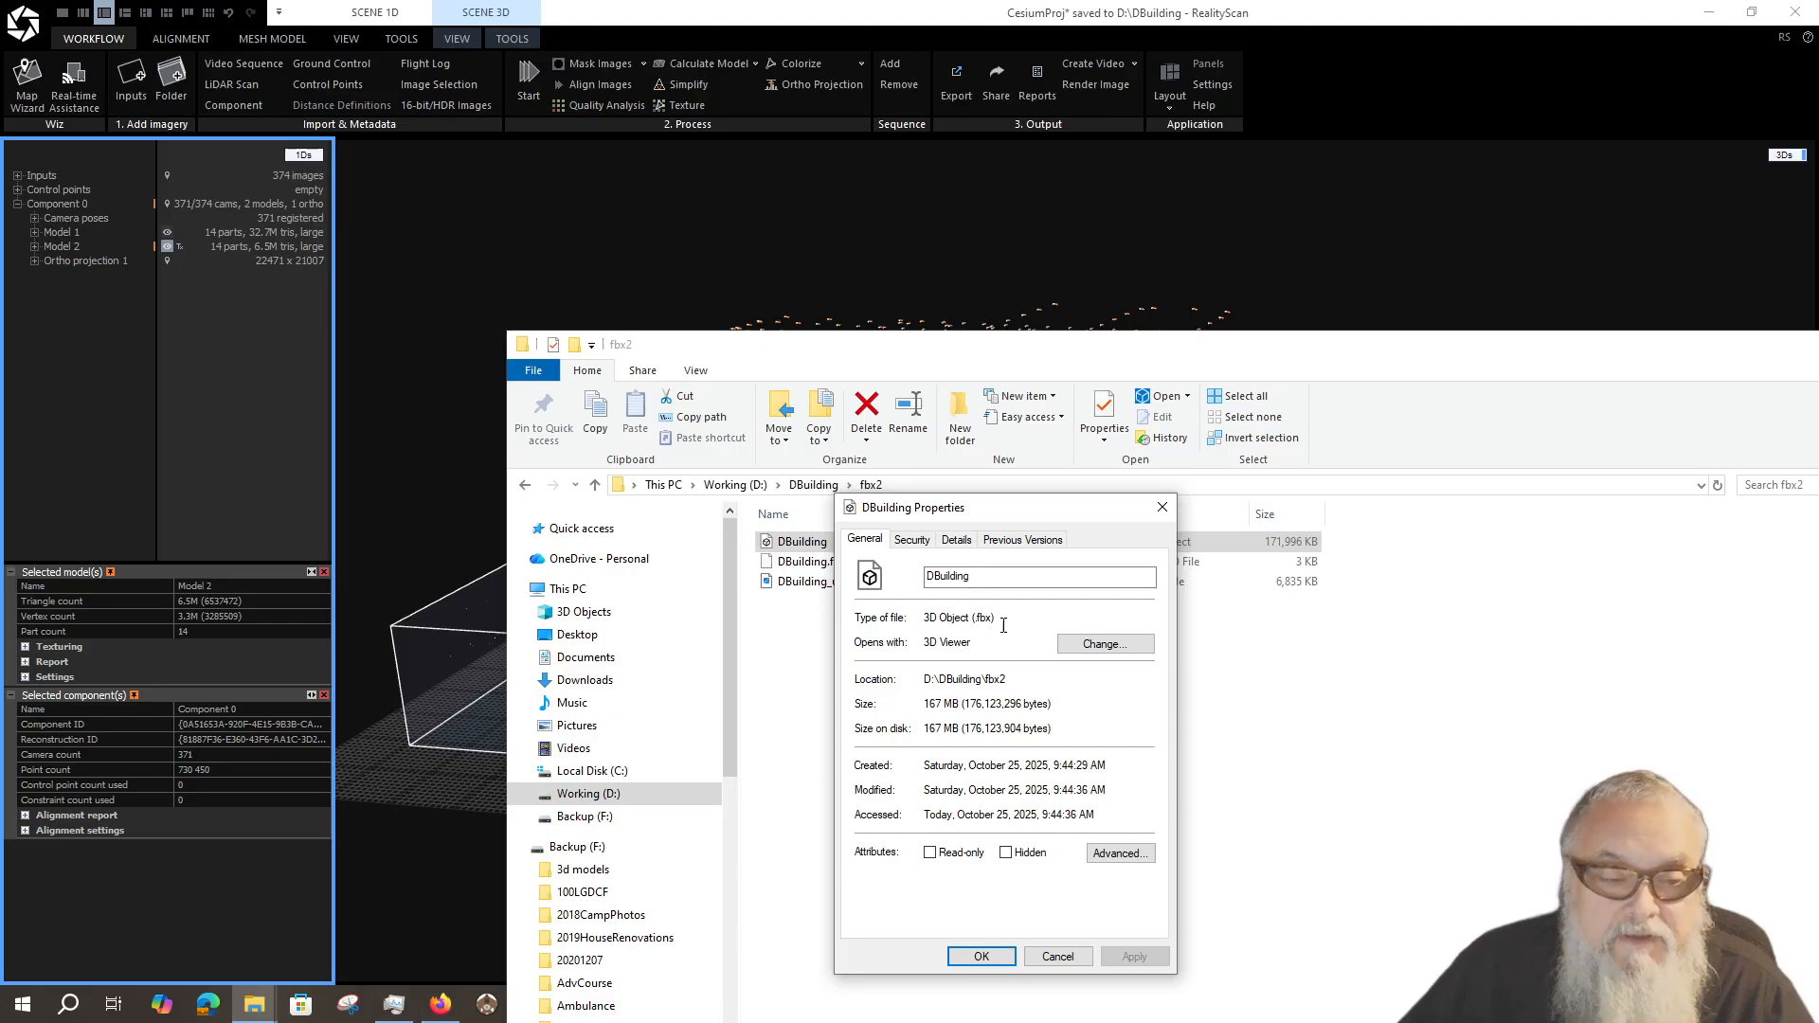
left_click(1069, 959)
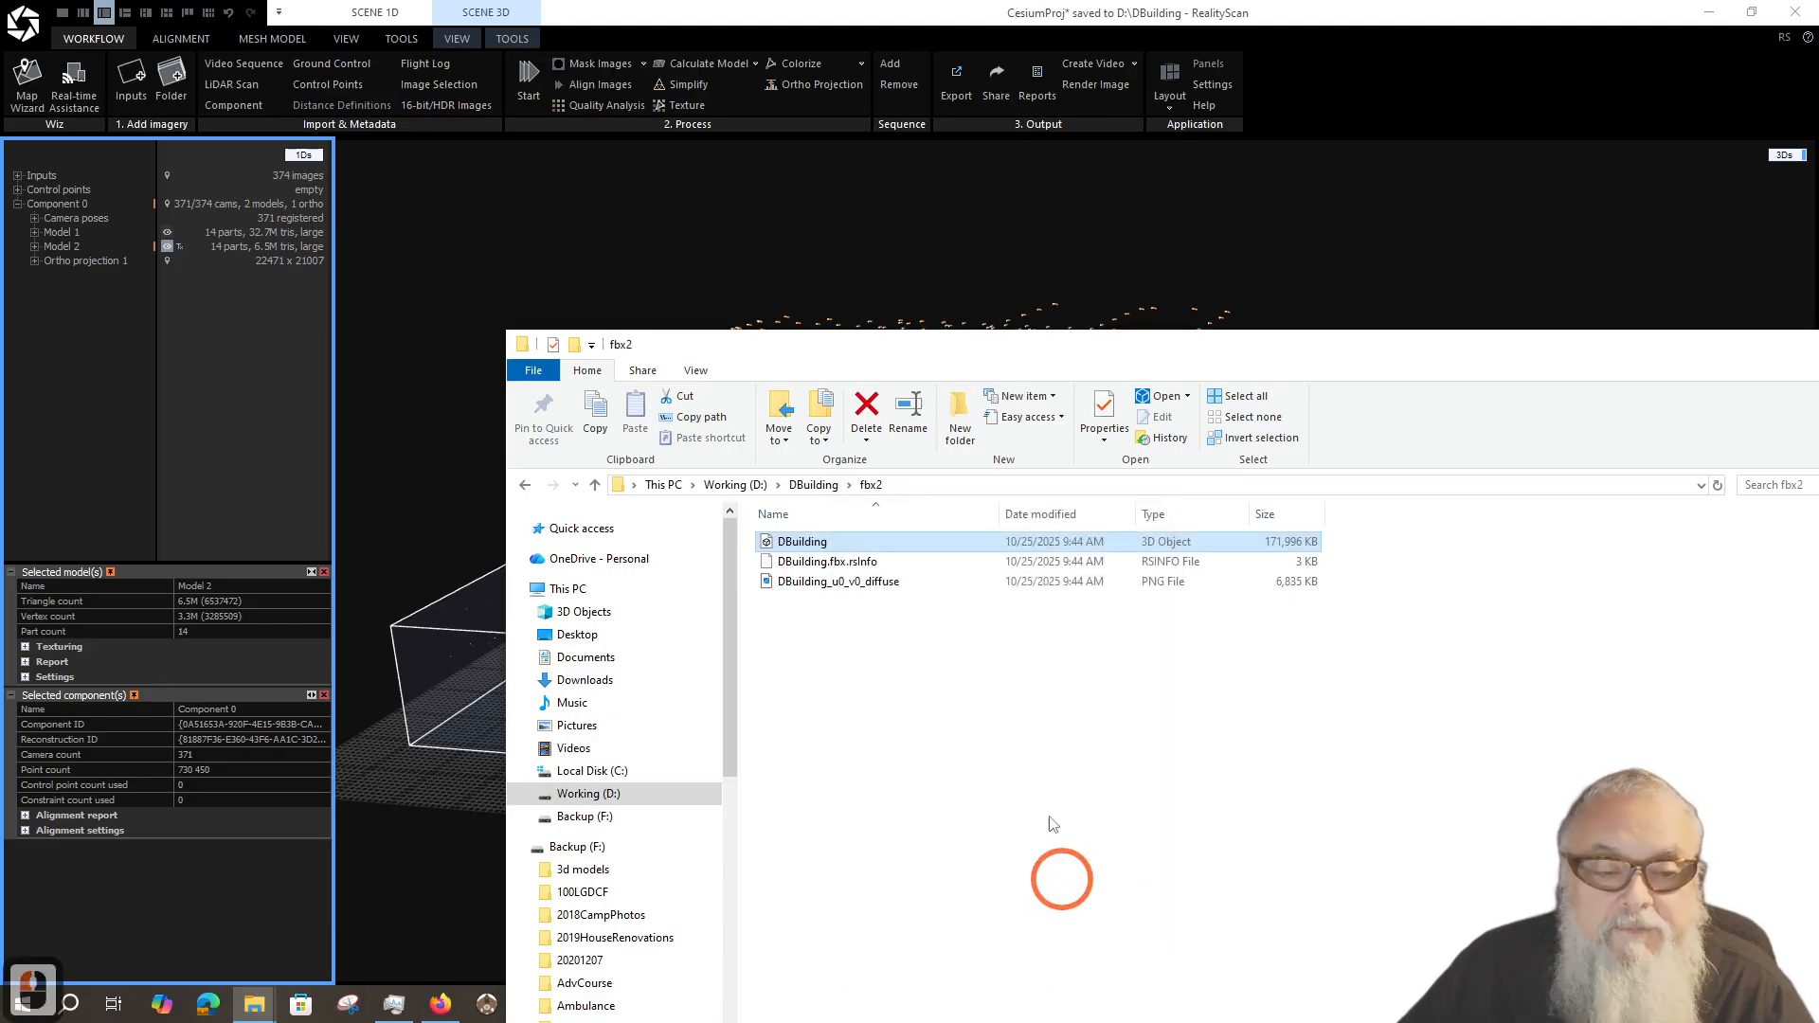
left_click(836, 585)
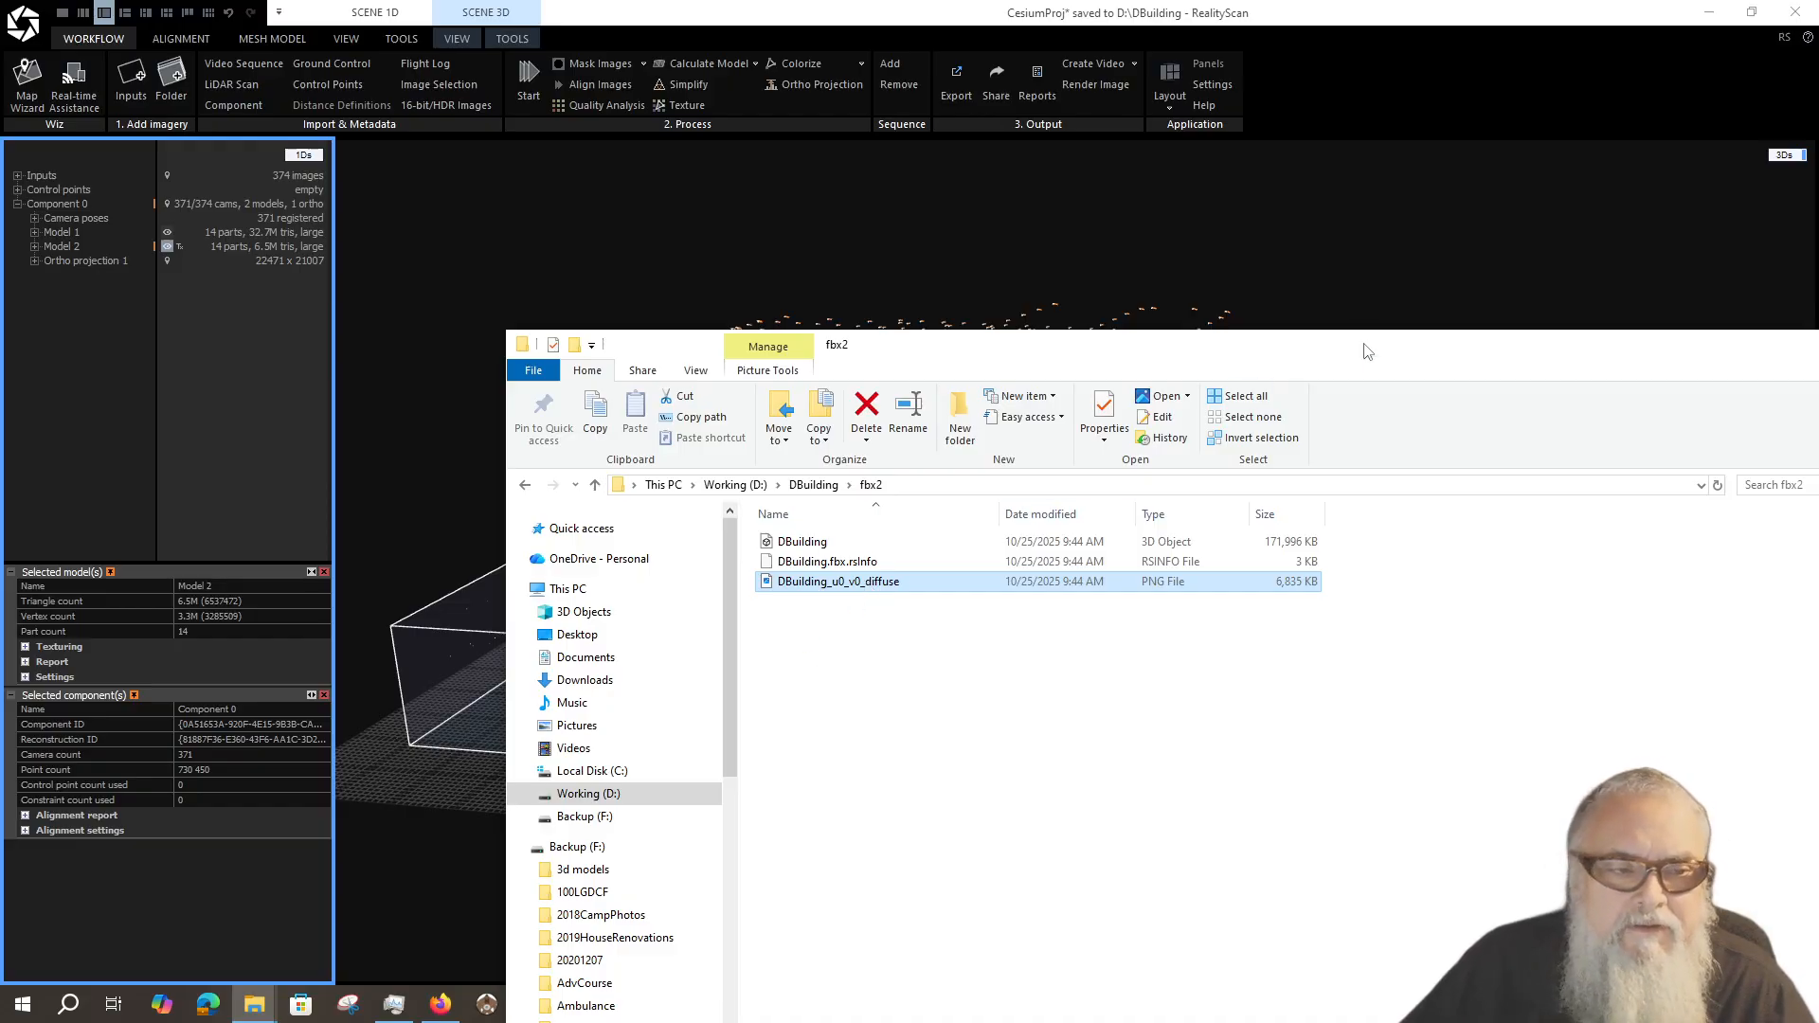
left_click_drag(1368, 346, 1191, 340)
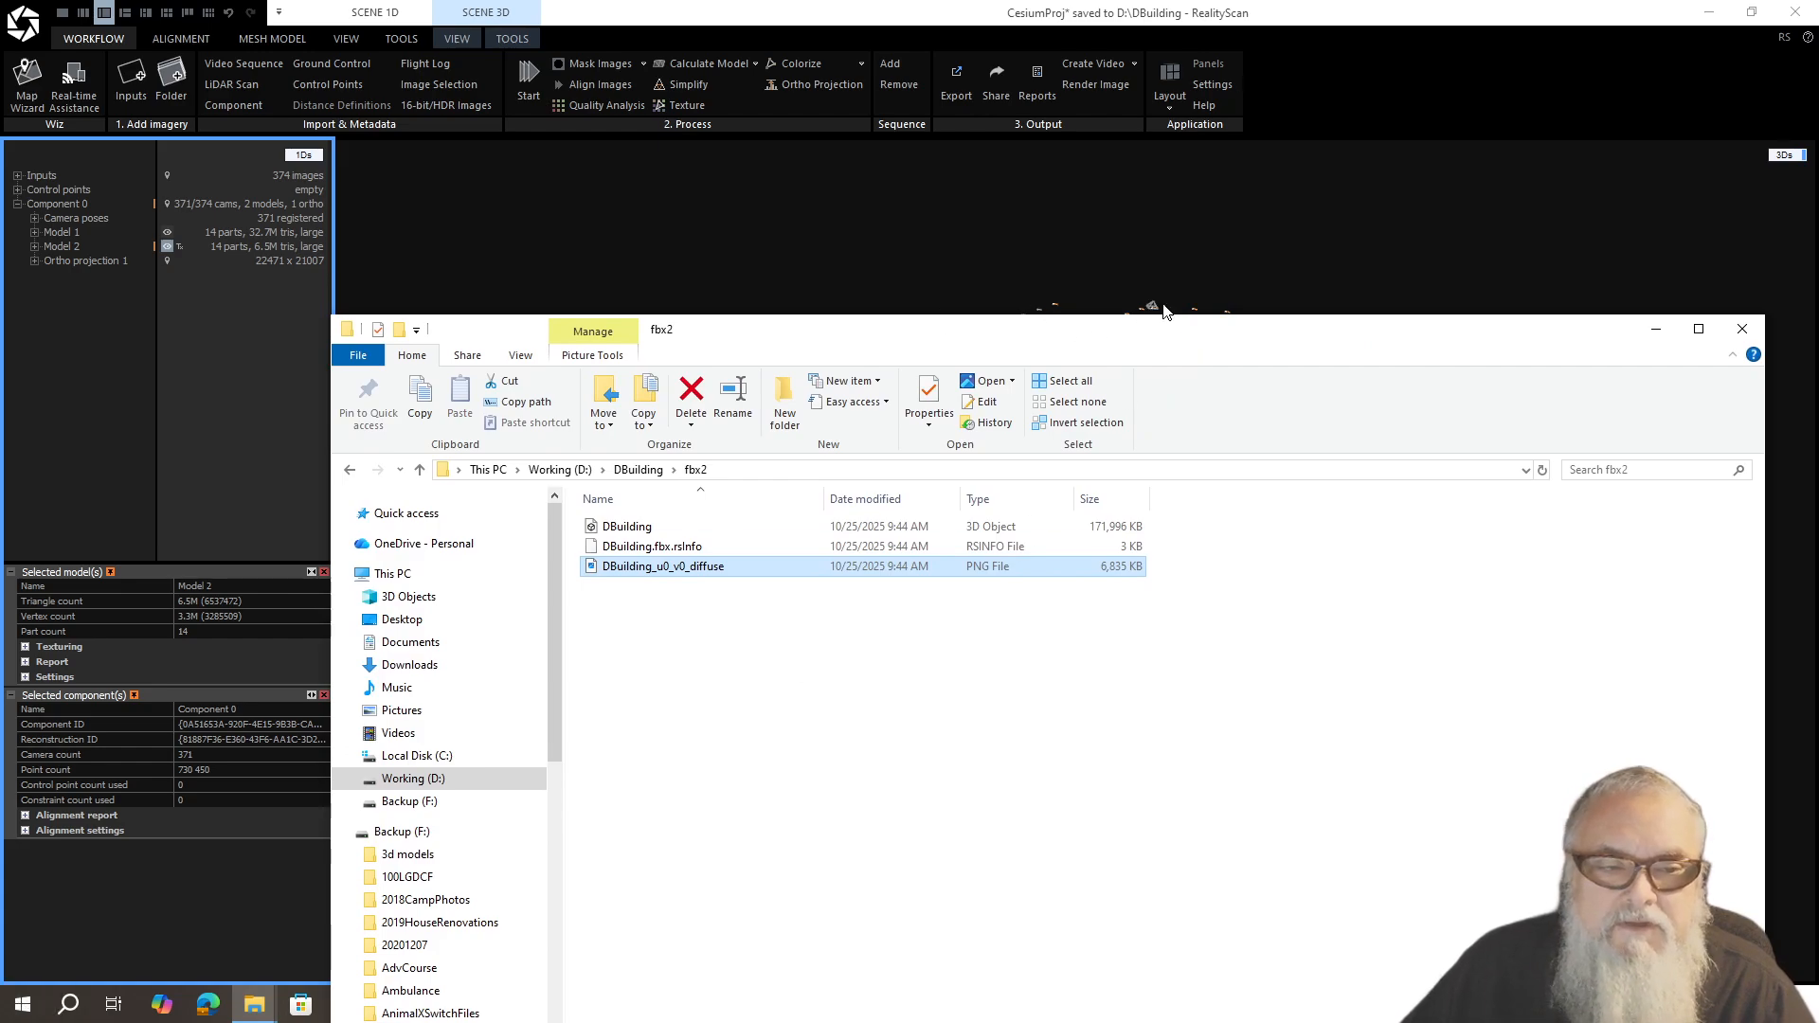
Step: Switch back to RealityScan and exit the application
left_click(1192, 206)
left_click(1034, 375)
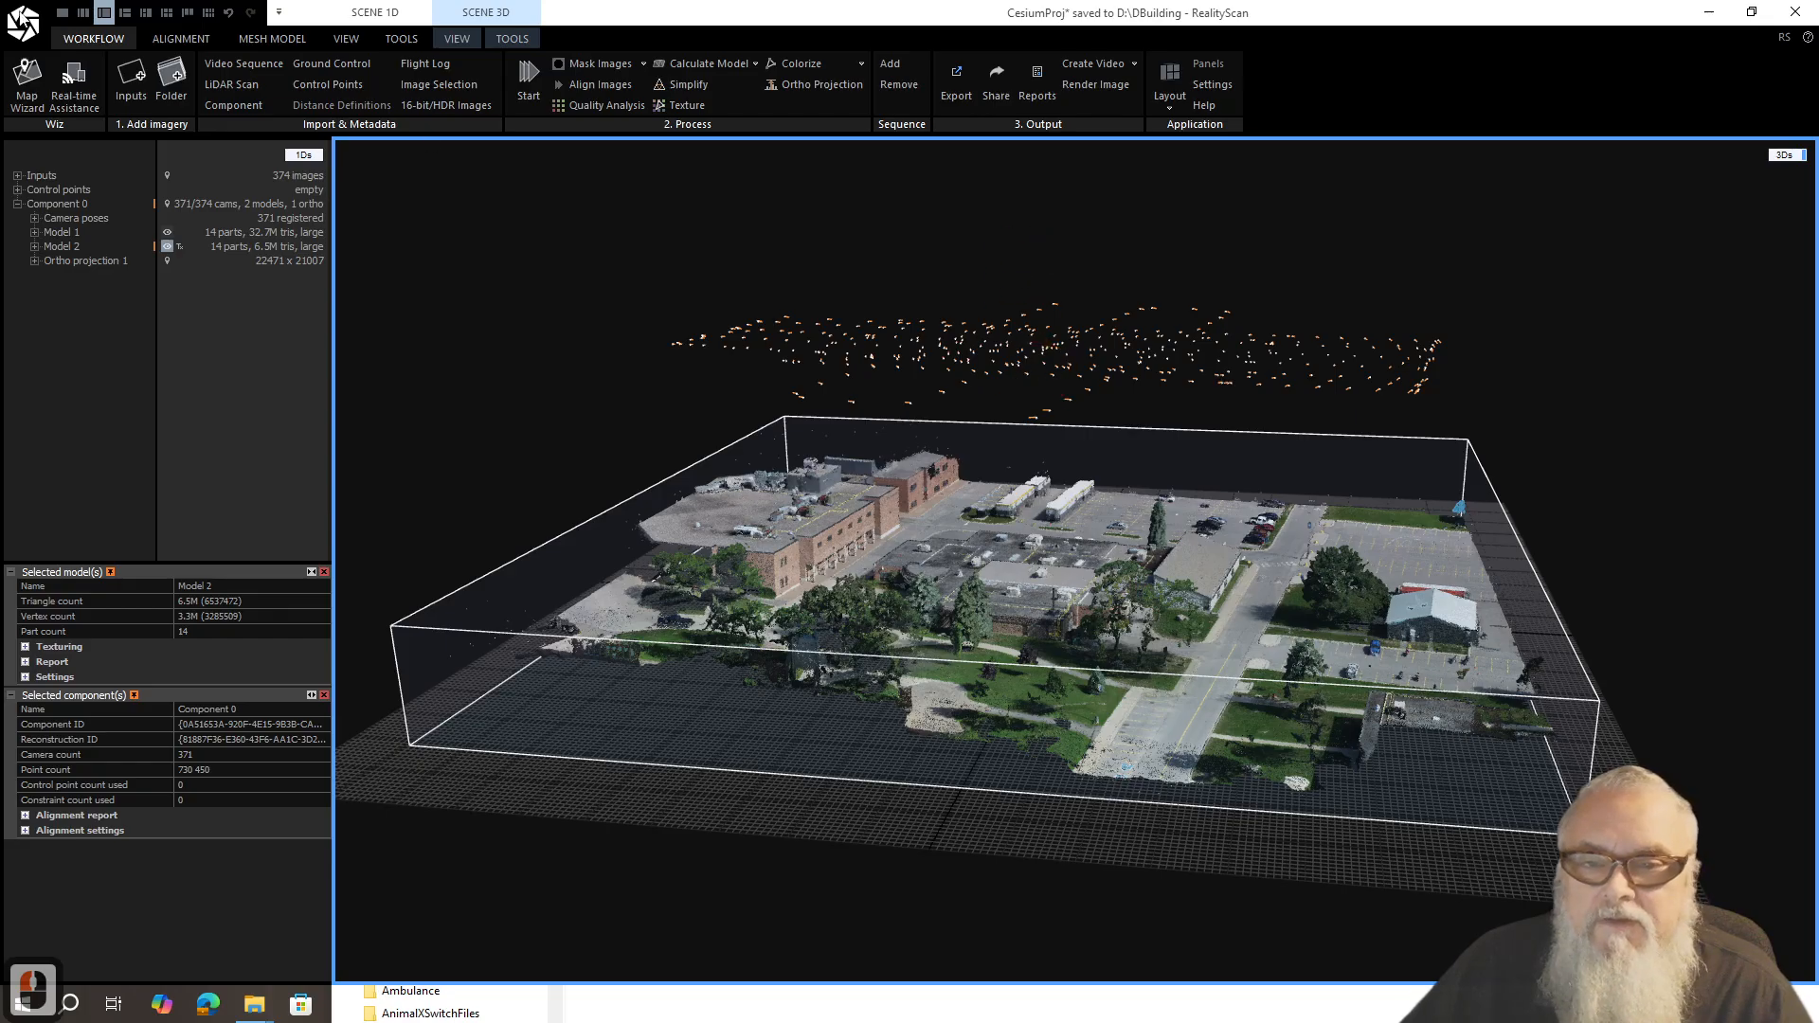
left_click(23, 22)
left_click(21, 210)
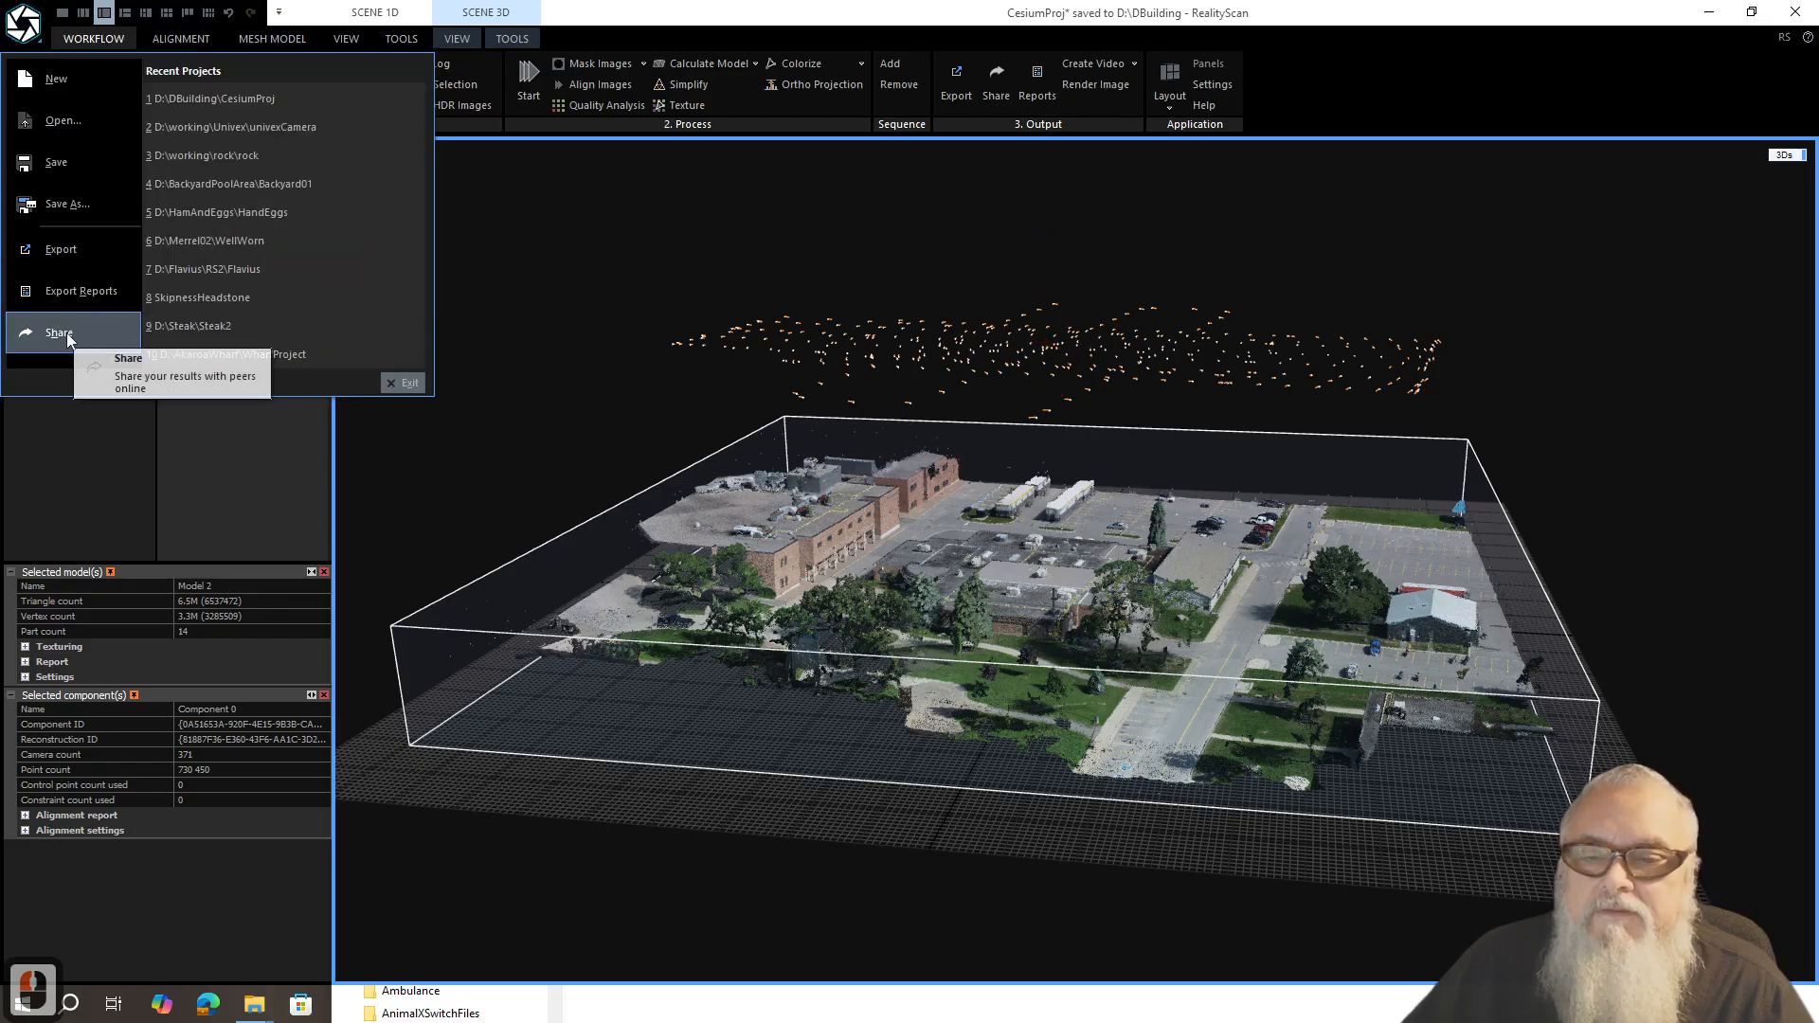
left_click(417, 355)
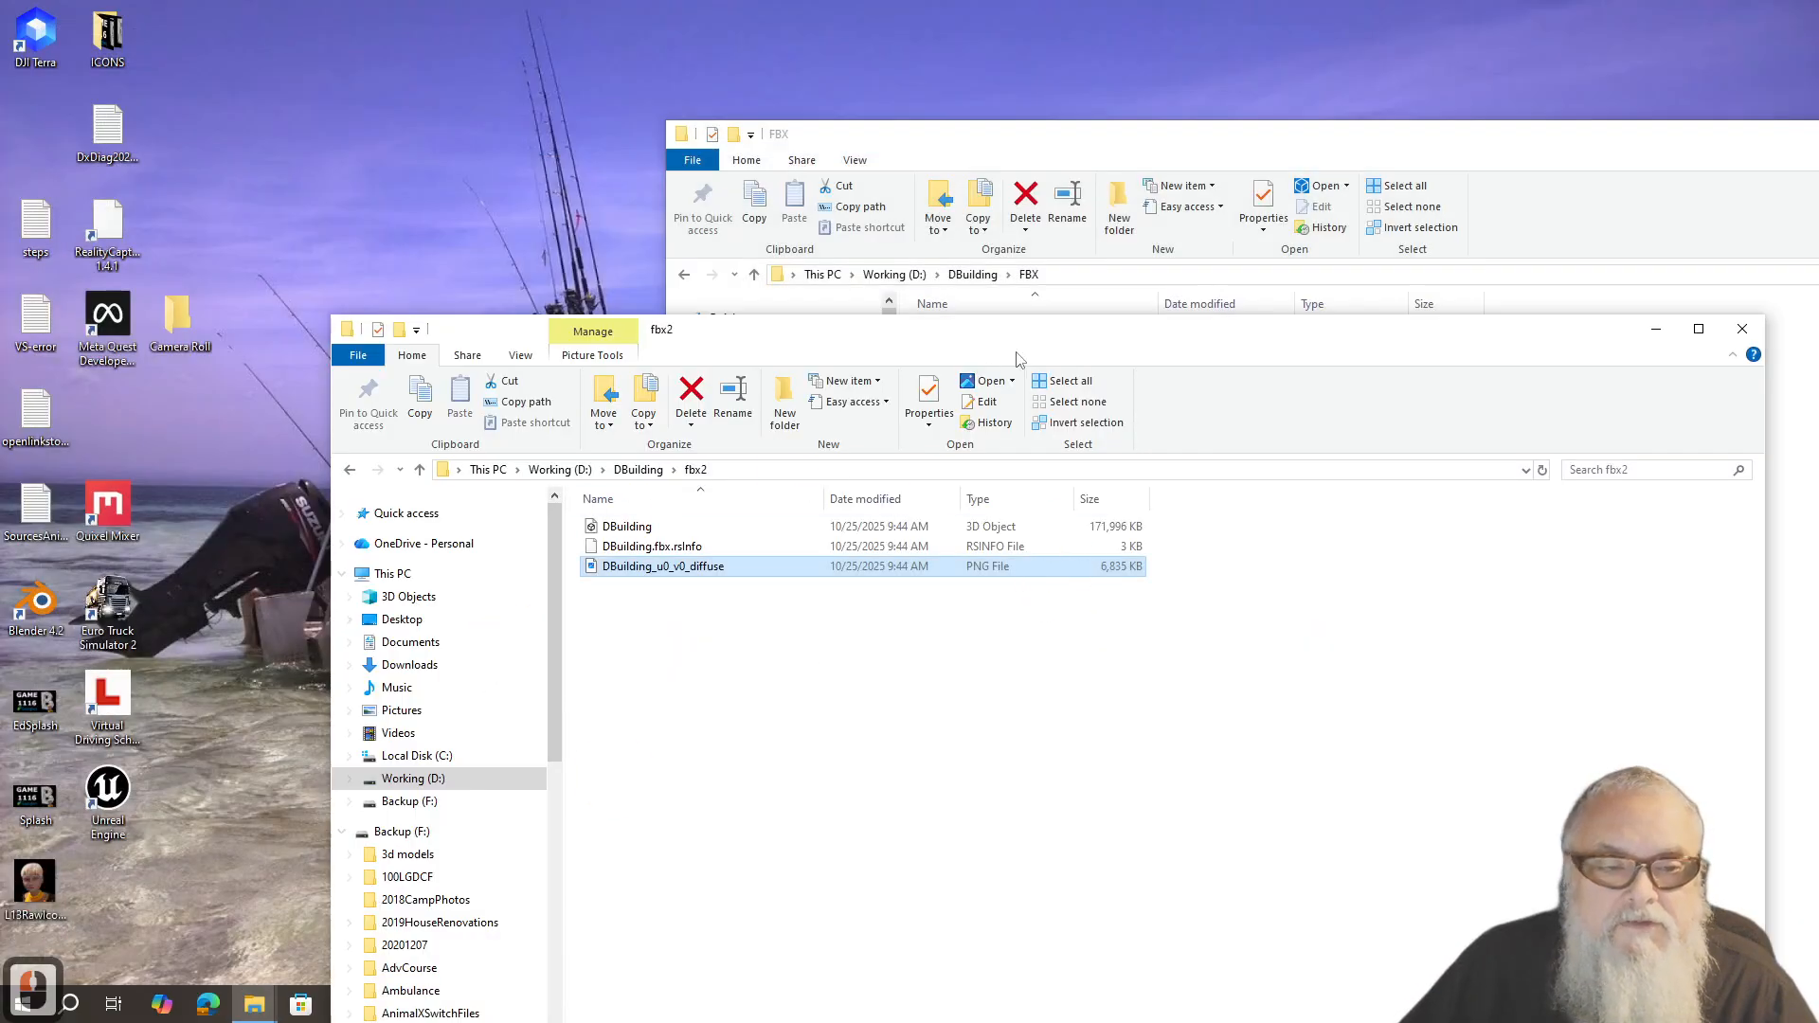
Step: Name the new Third Person project Dbuilding in the Unreal Project Browser
left_click(30, 991)
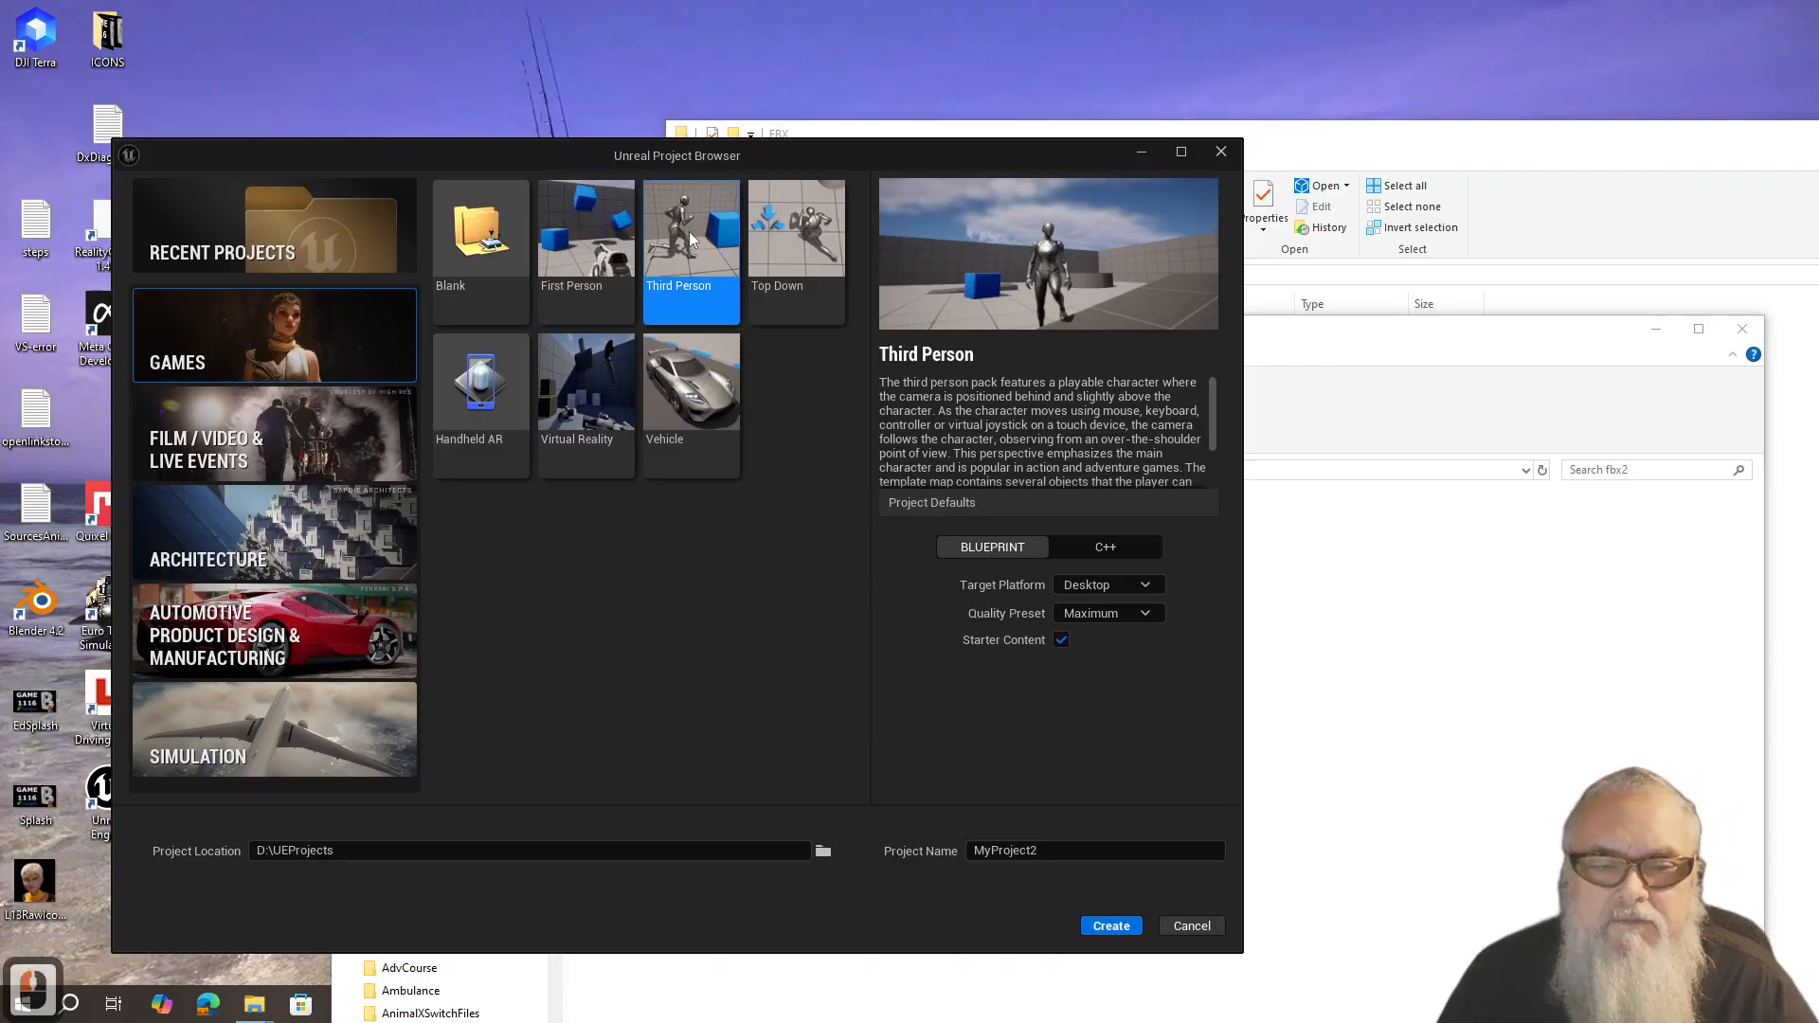
left_click(867, 769)
left_click(1064, 849)
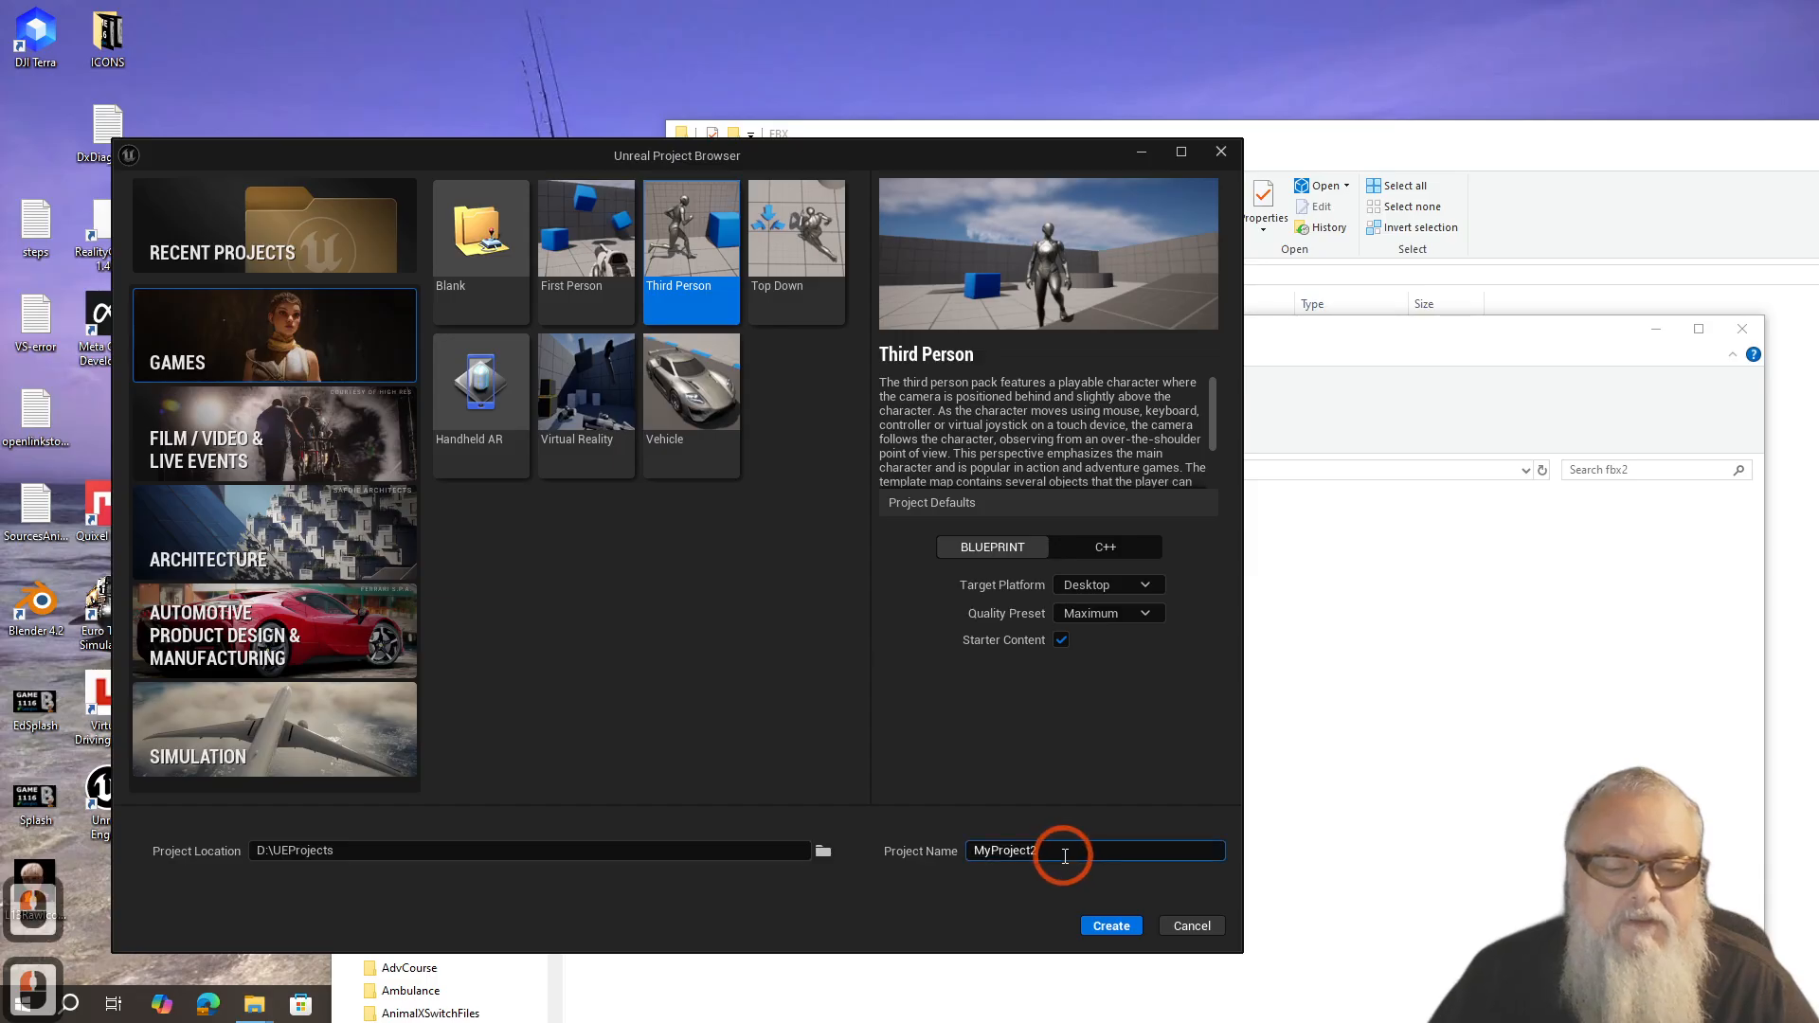
left_click(886, 845)
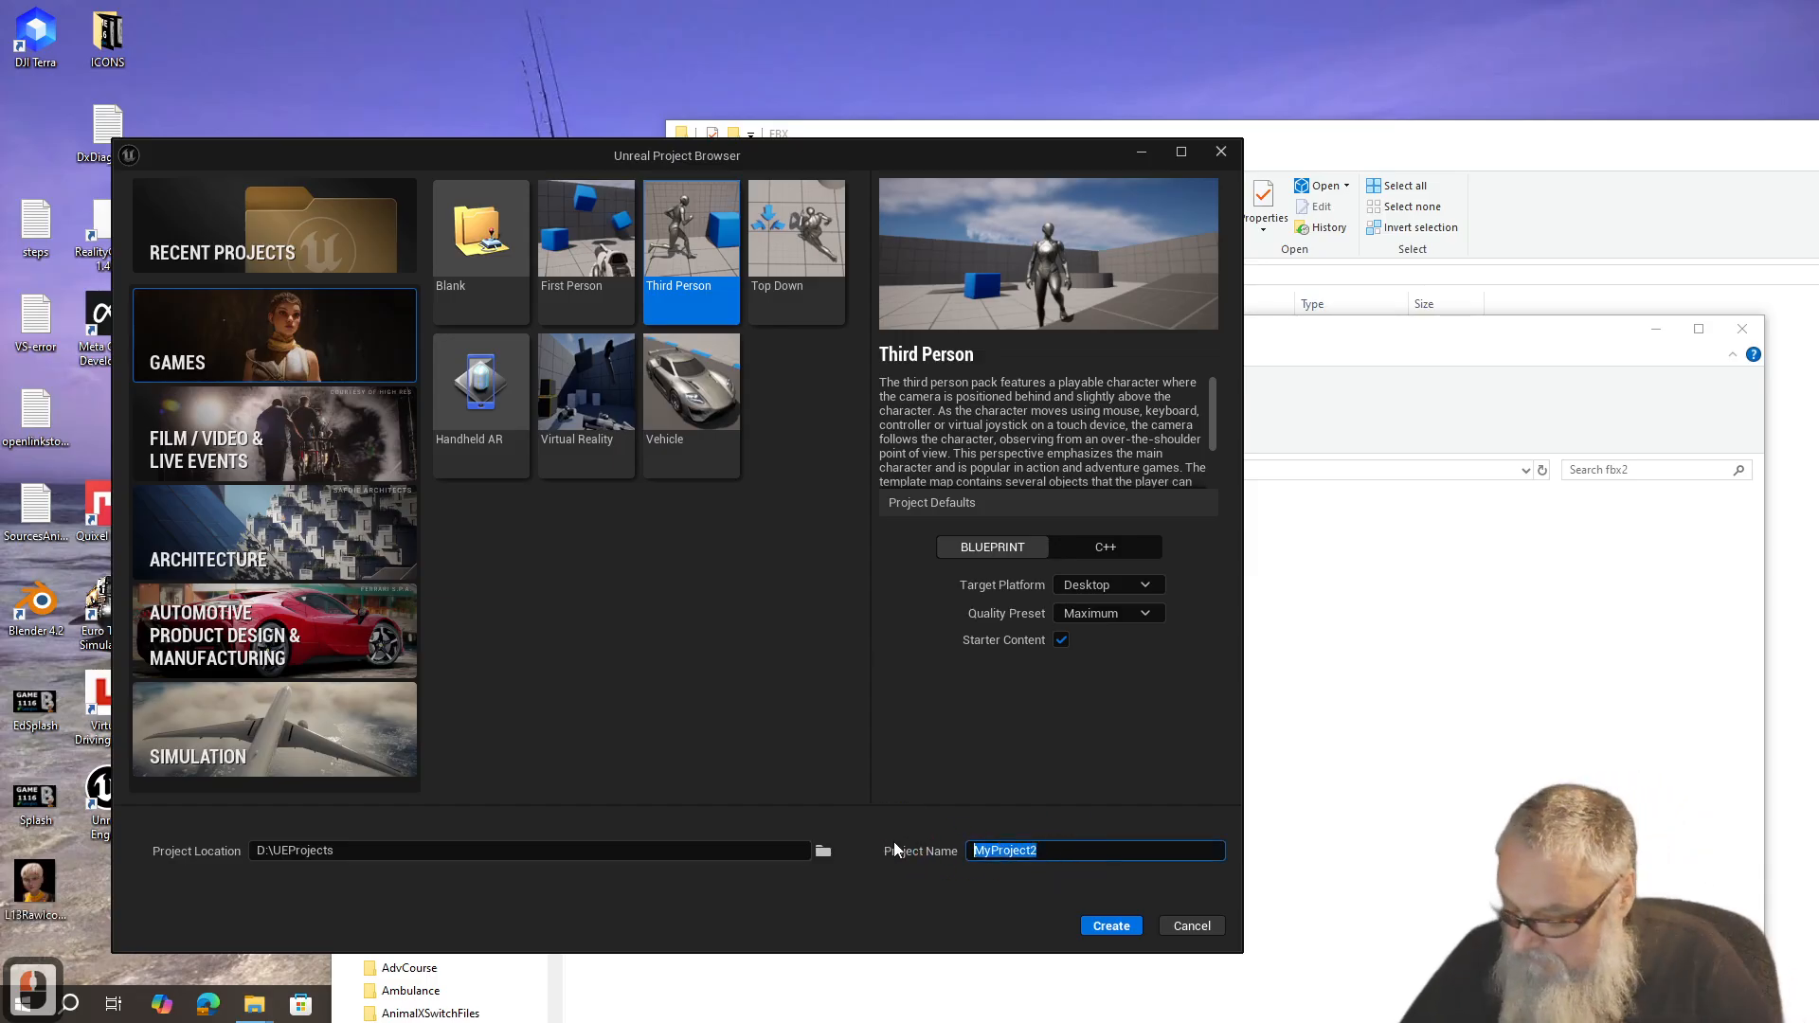
type("Dbuilding")
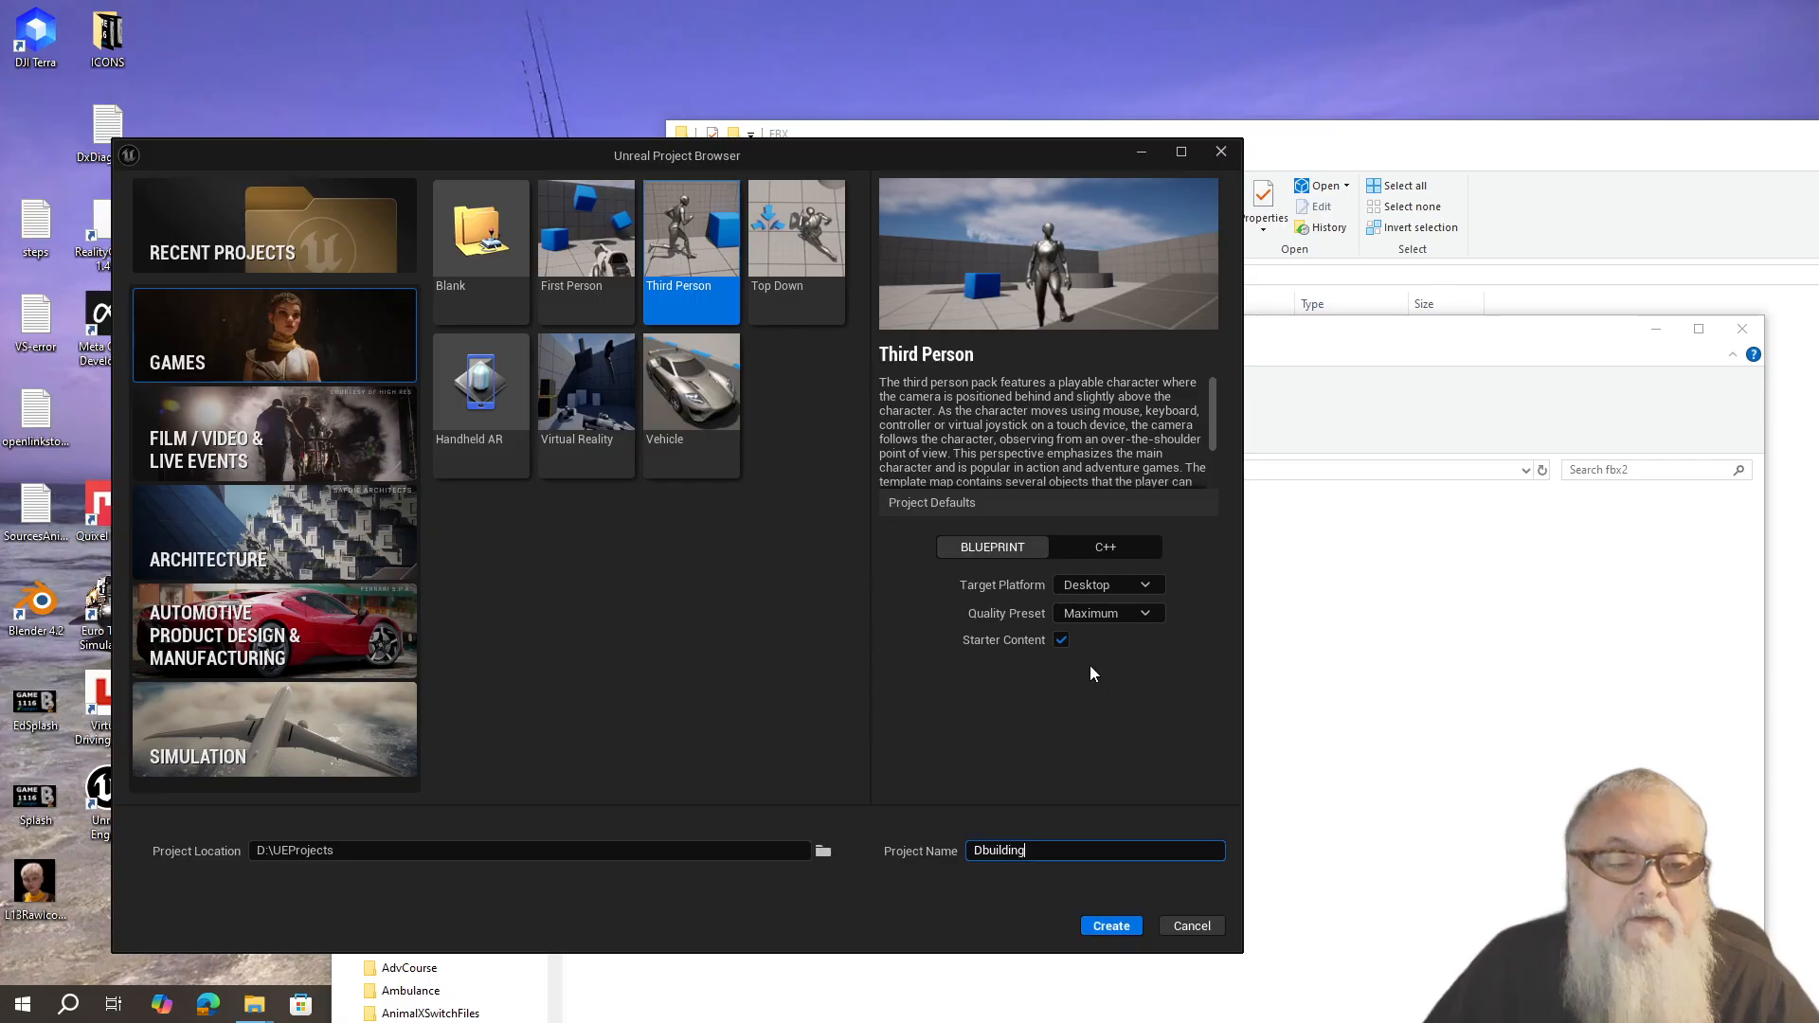
Step: Set the project's quality preset to Scalable and create the project
left_click(1109, 614)
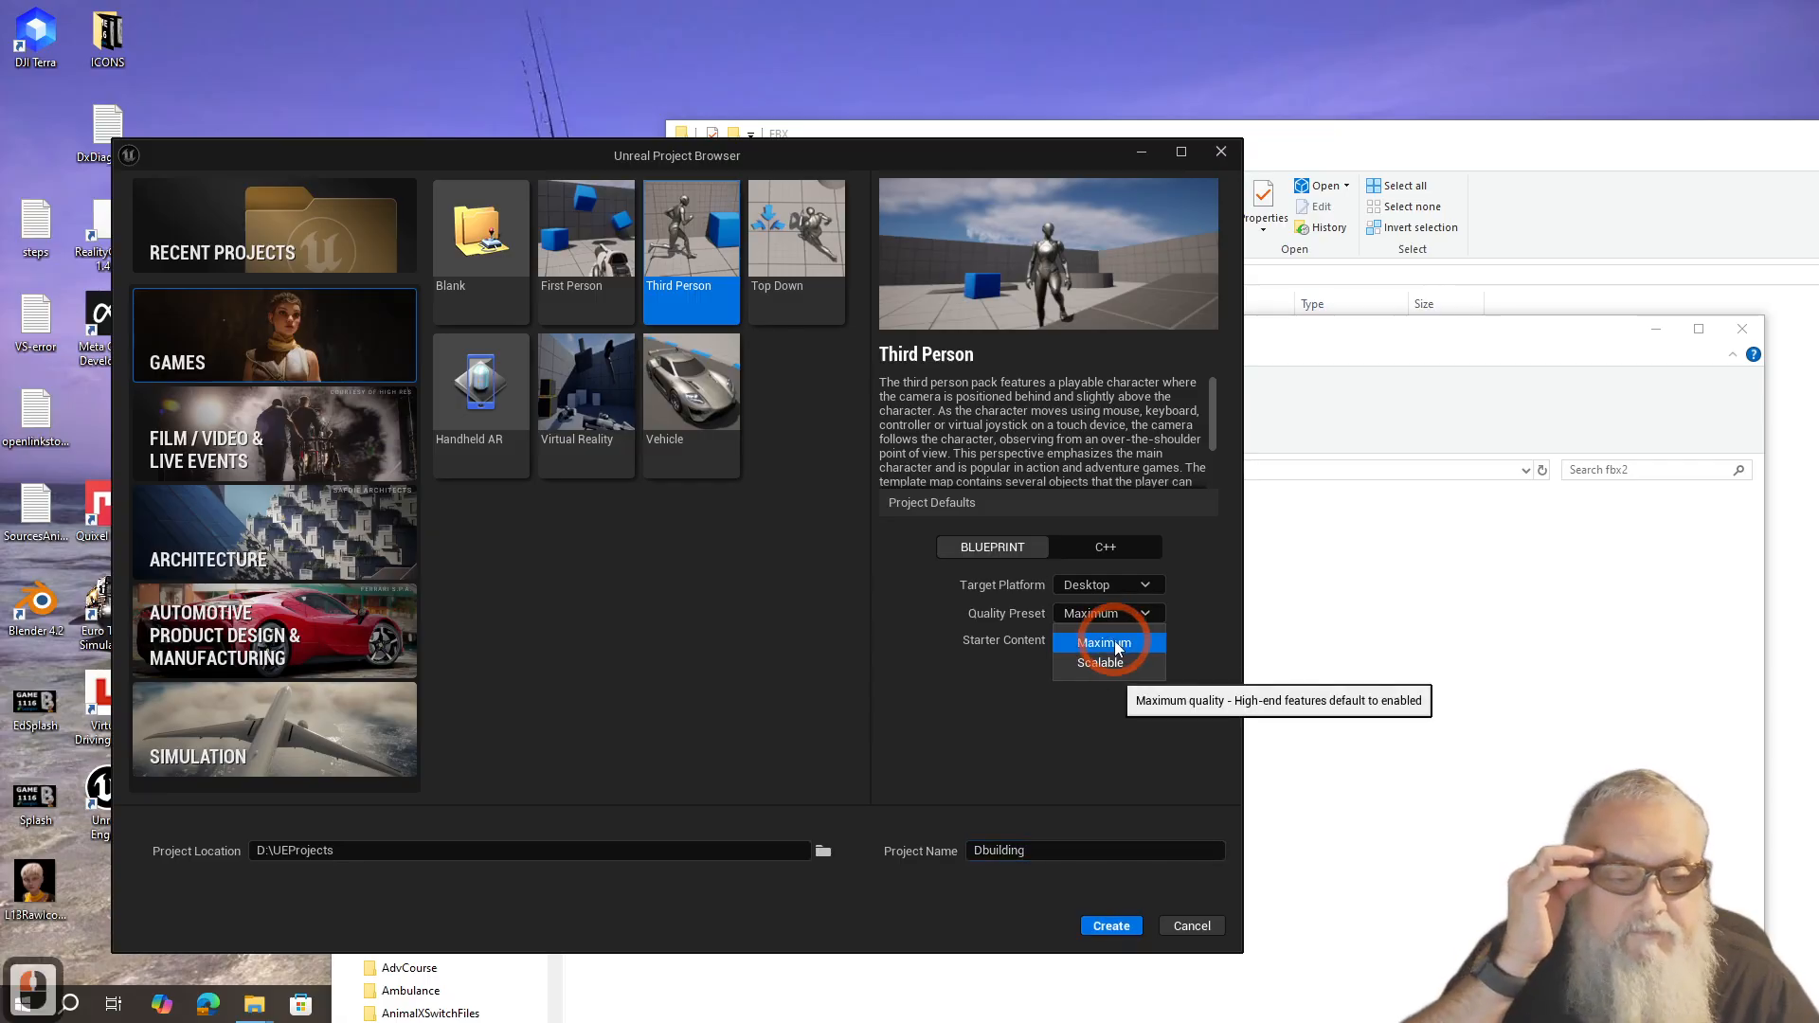
left_click(1096, 661)
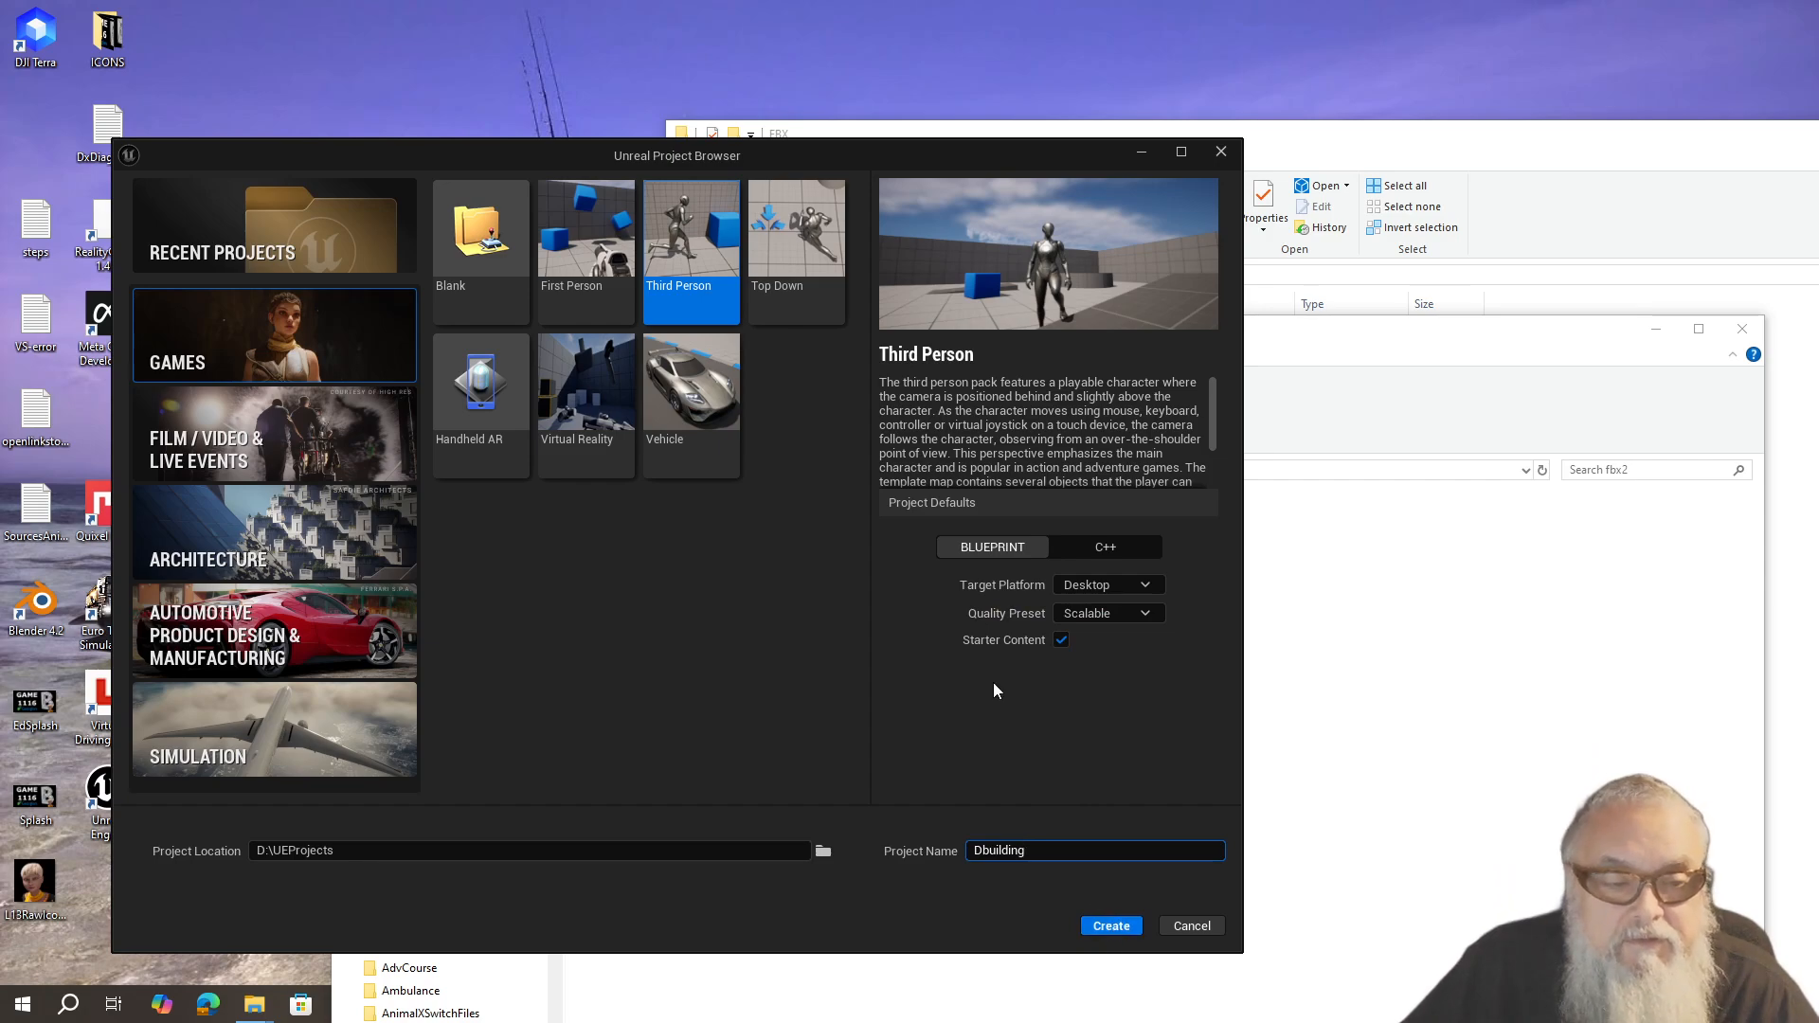
left_click(1104, 928)
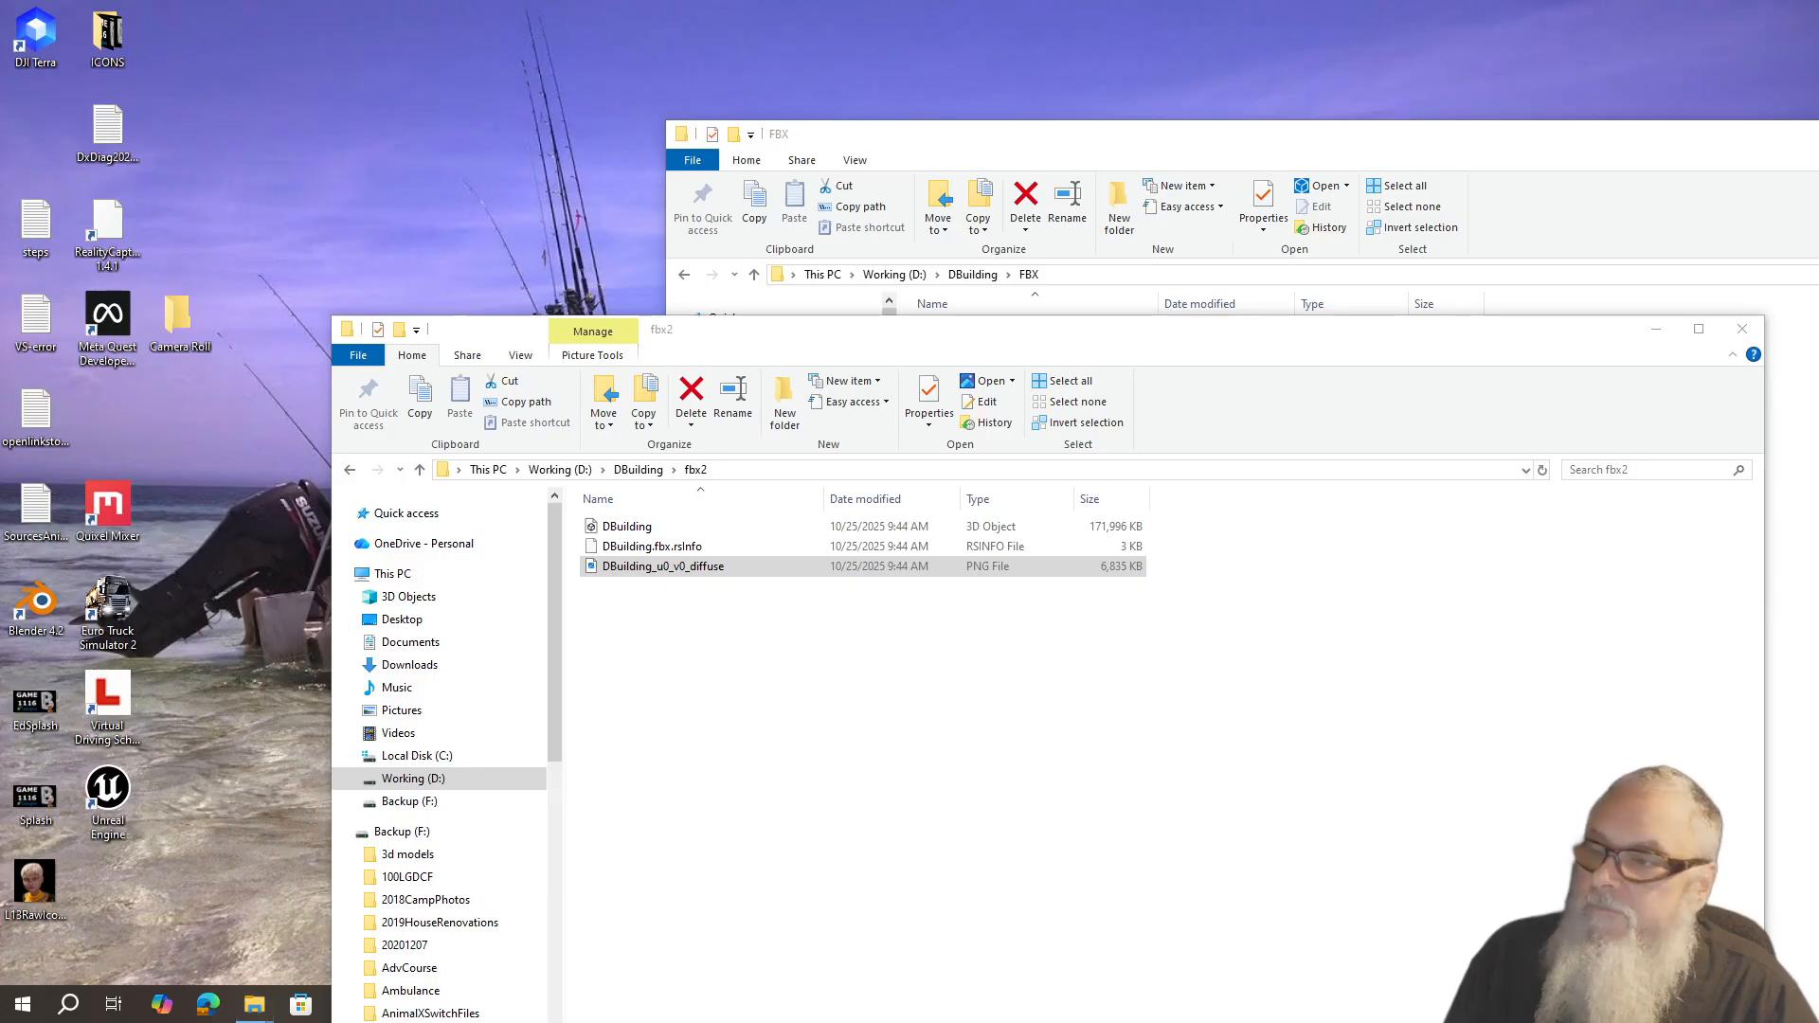
Step: Maximize the Unreal Editor window of the Dbuilding project
left_click(544, 224)
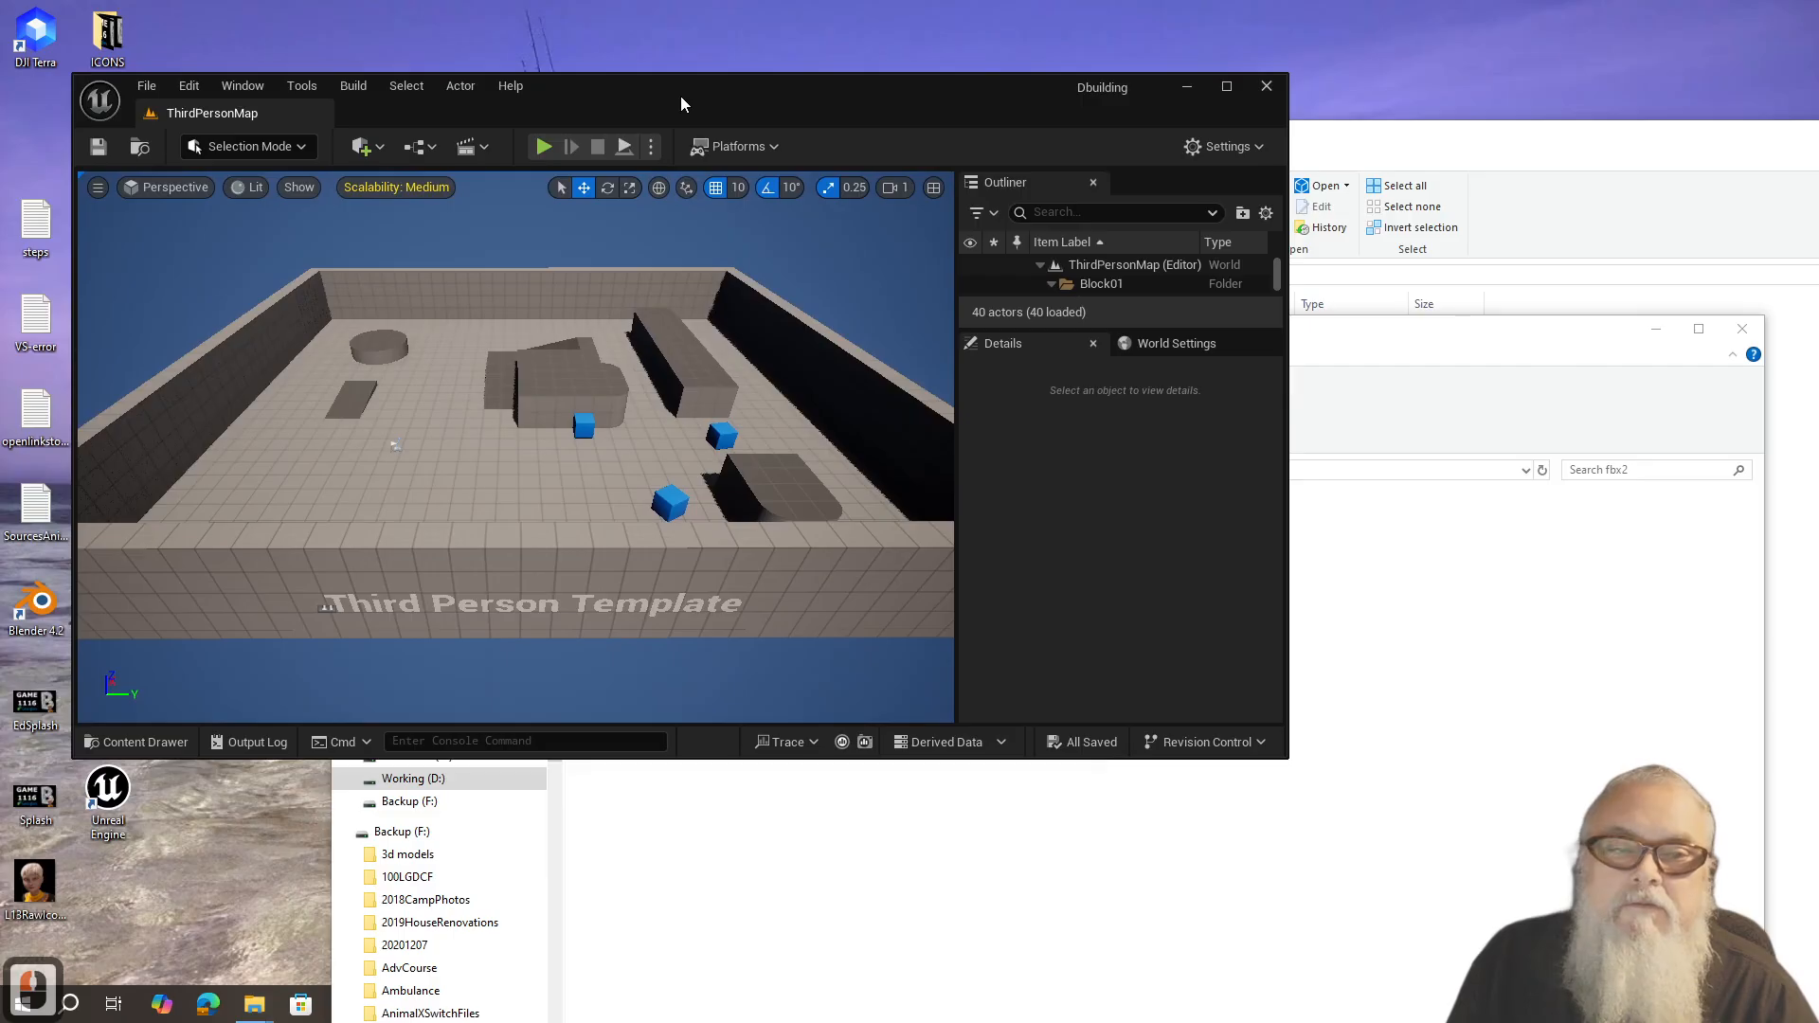
double_click(680, 94)
scroll(691, 284, "down", 5)
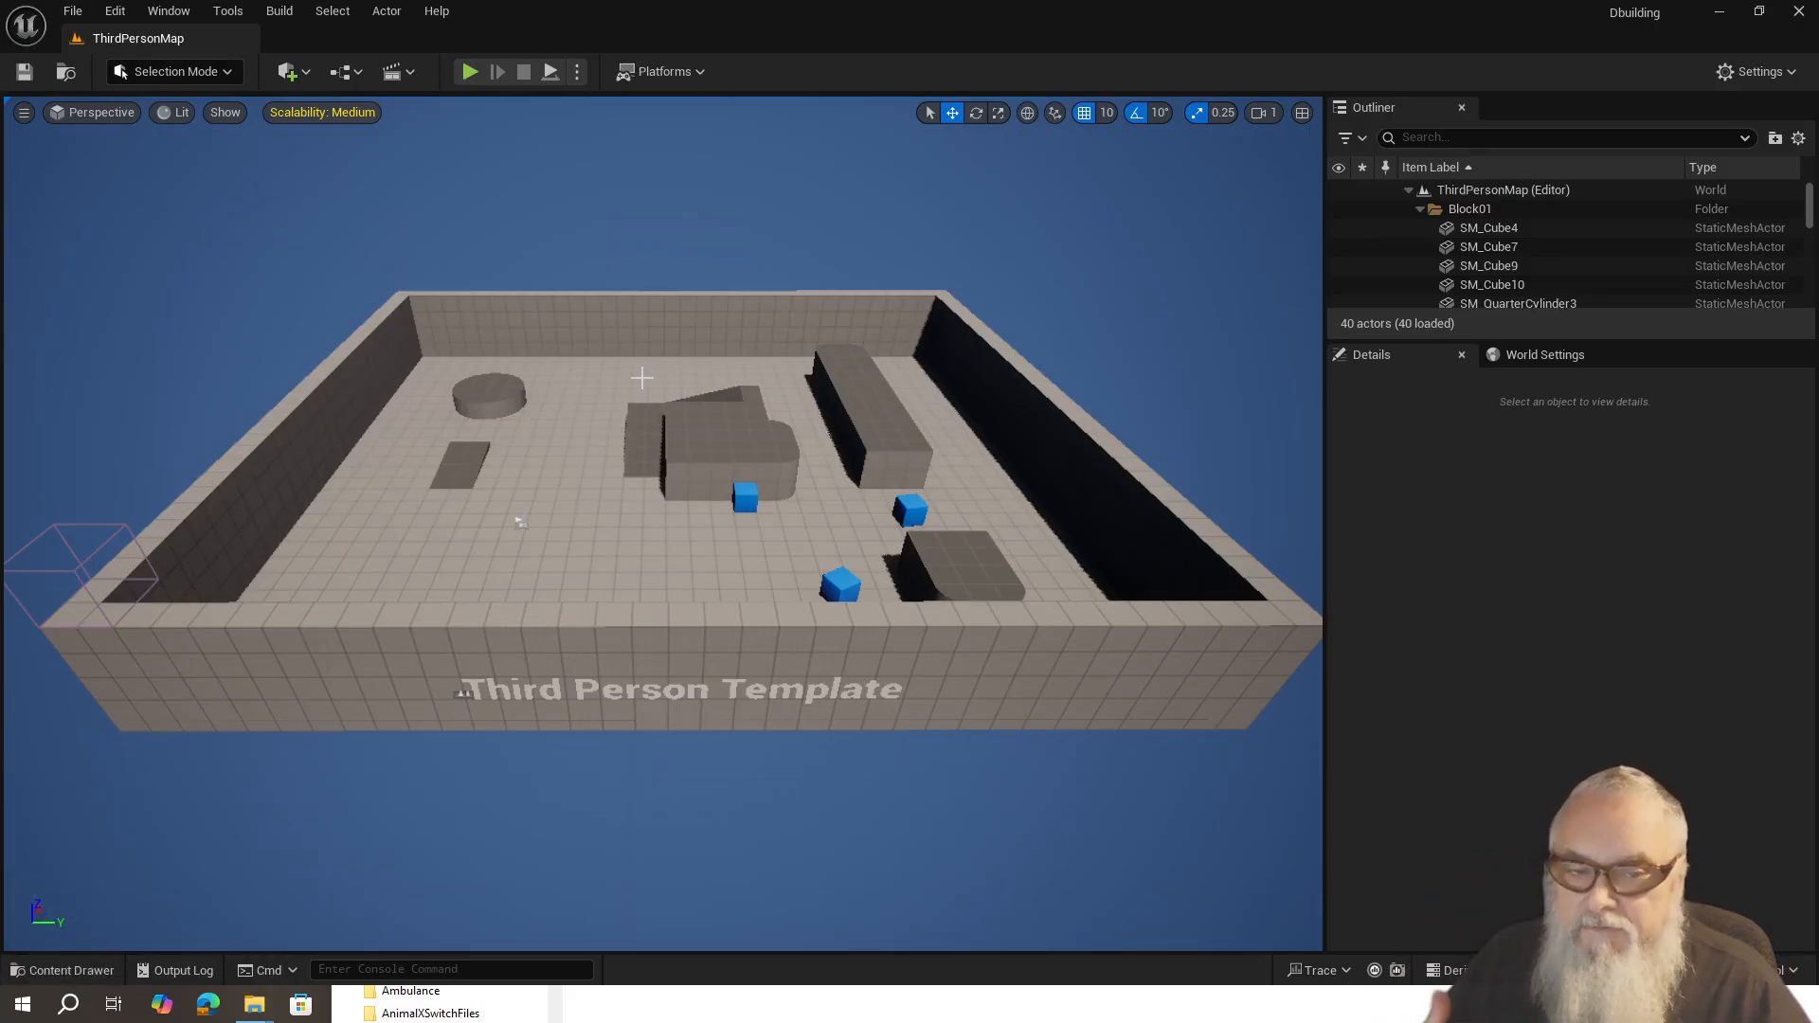
Step: Delete the four perimeter walls around the floor of the Third Person template level
left_click(531, 305)
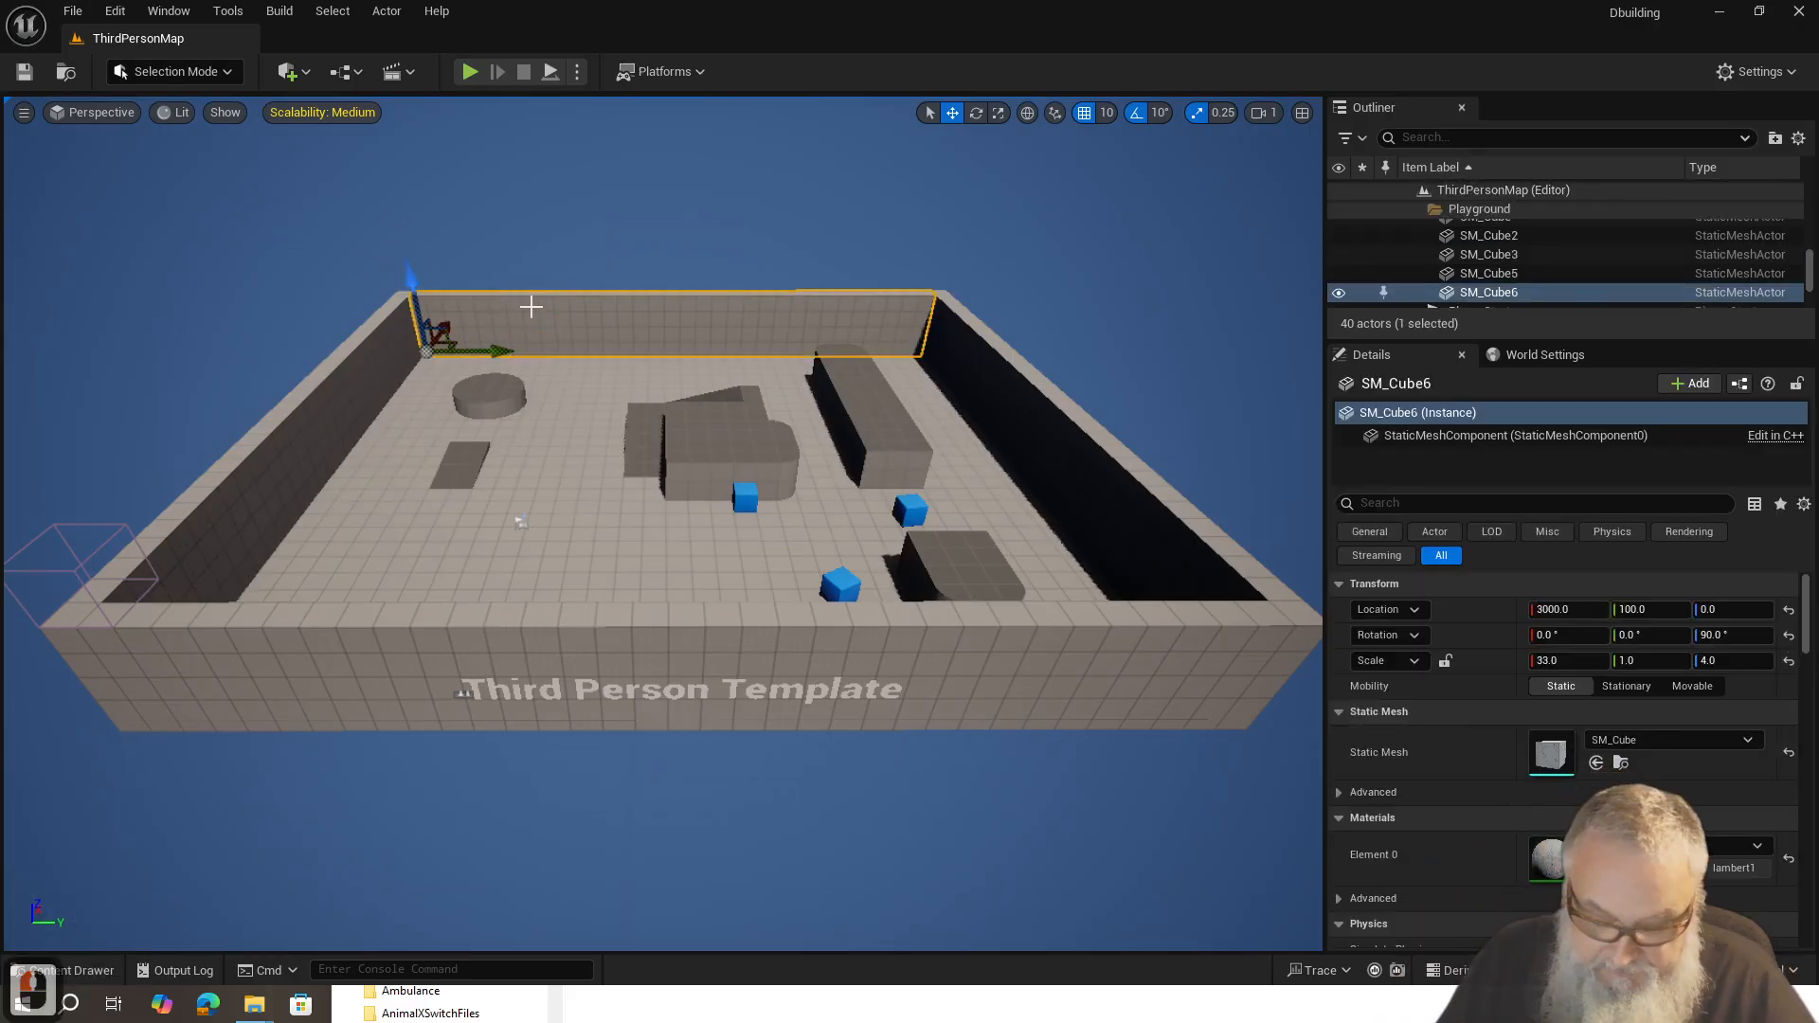
key("BackSpace")
left_click(374, 386)
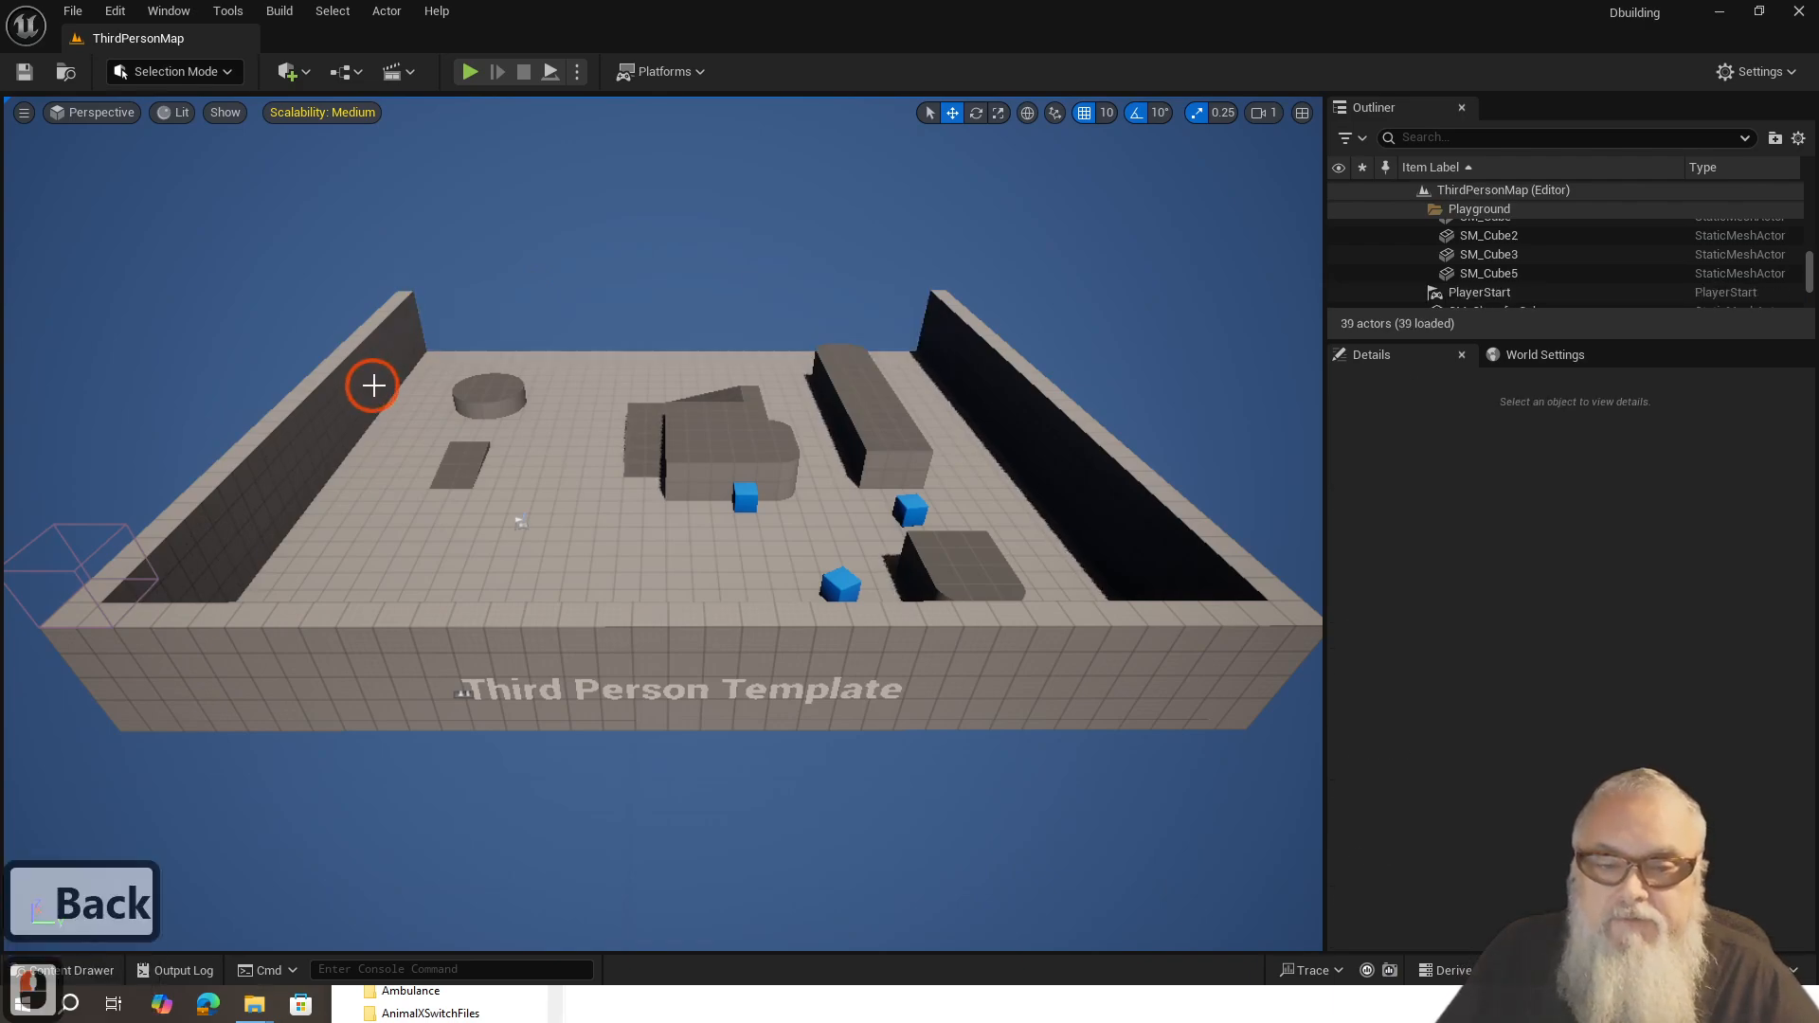
key("BackSpace")
left_click(469, 651)
key("BackSpace")
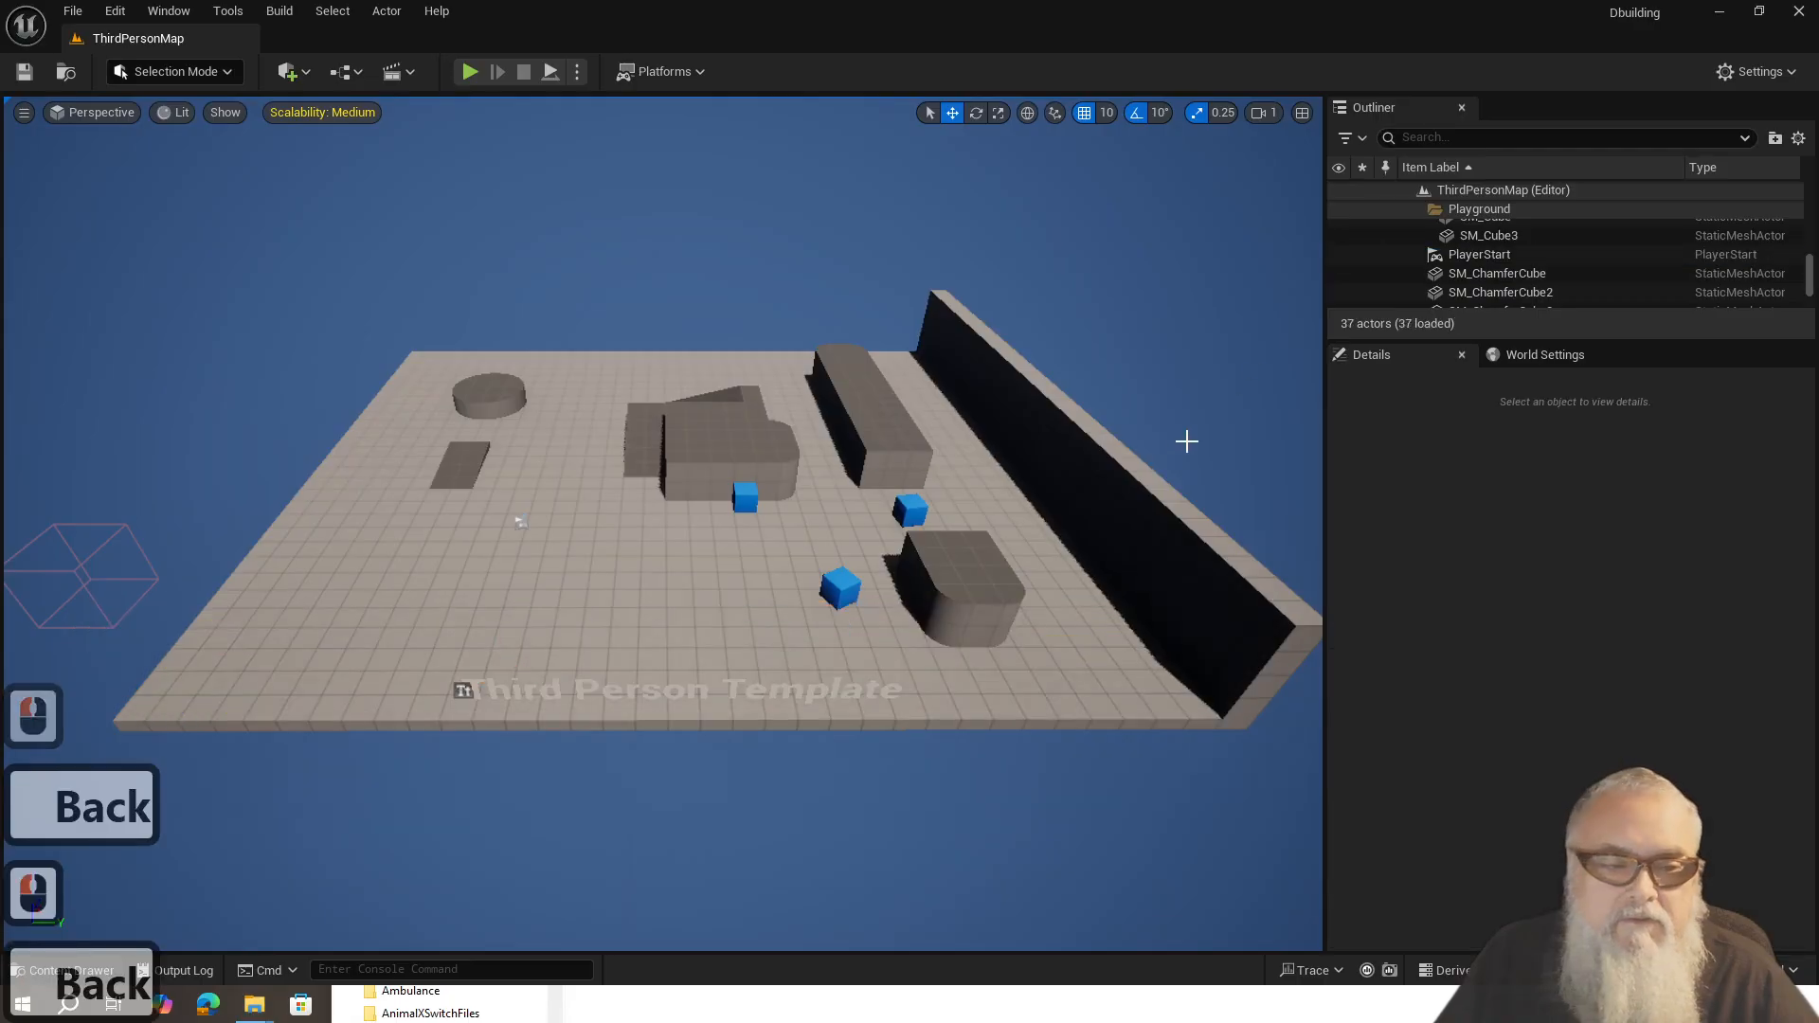
left_click(1126, 507)
key("BackSpace")
left_click(714, 247)
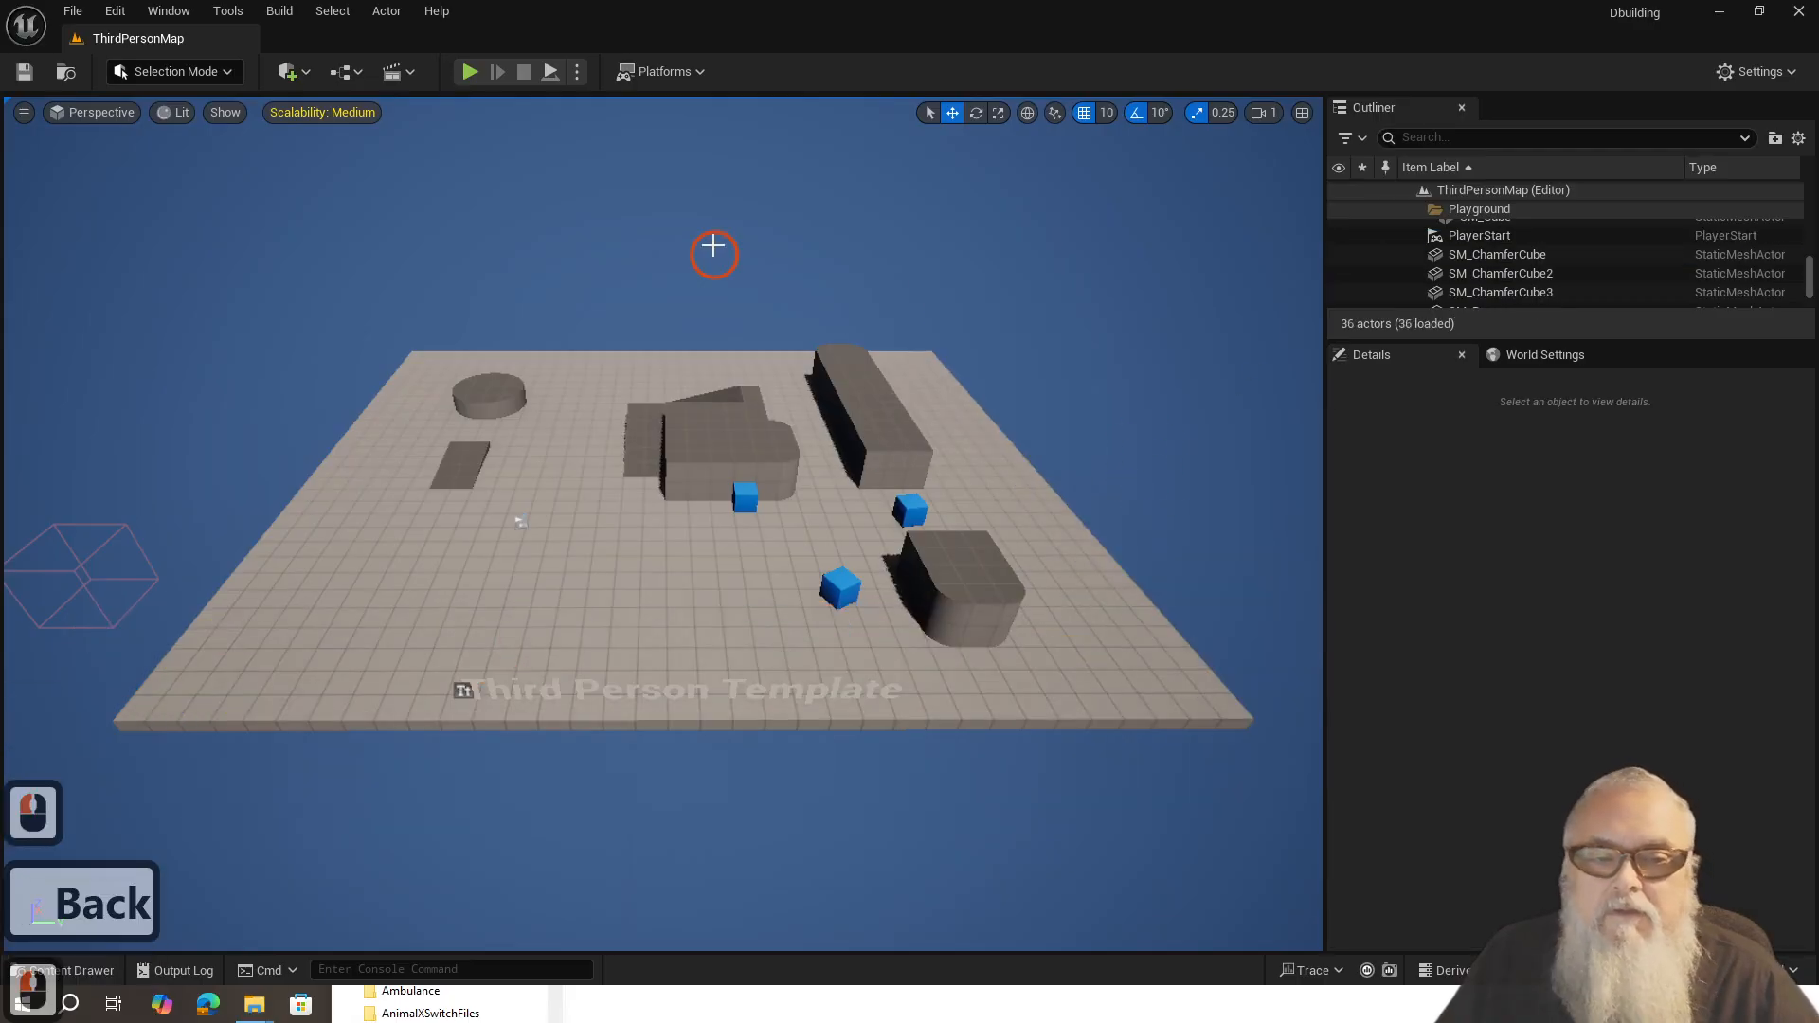
left_click(570, 227)
Step: Create a new folder named Building in the project's Content folder
key("ctrl+space")
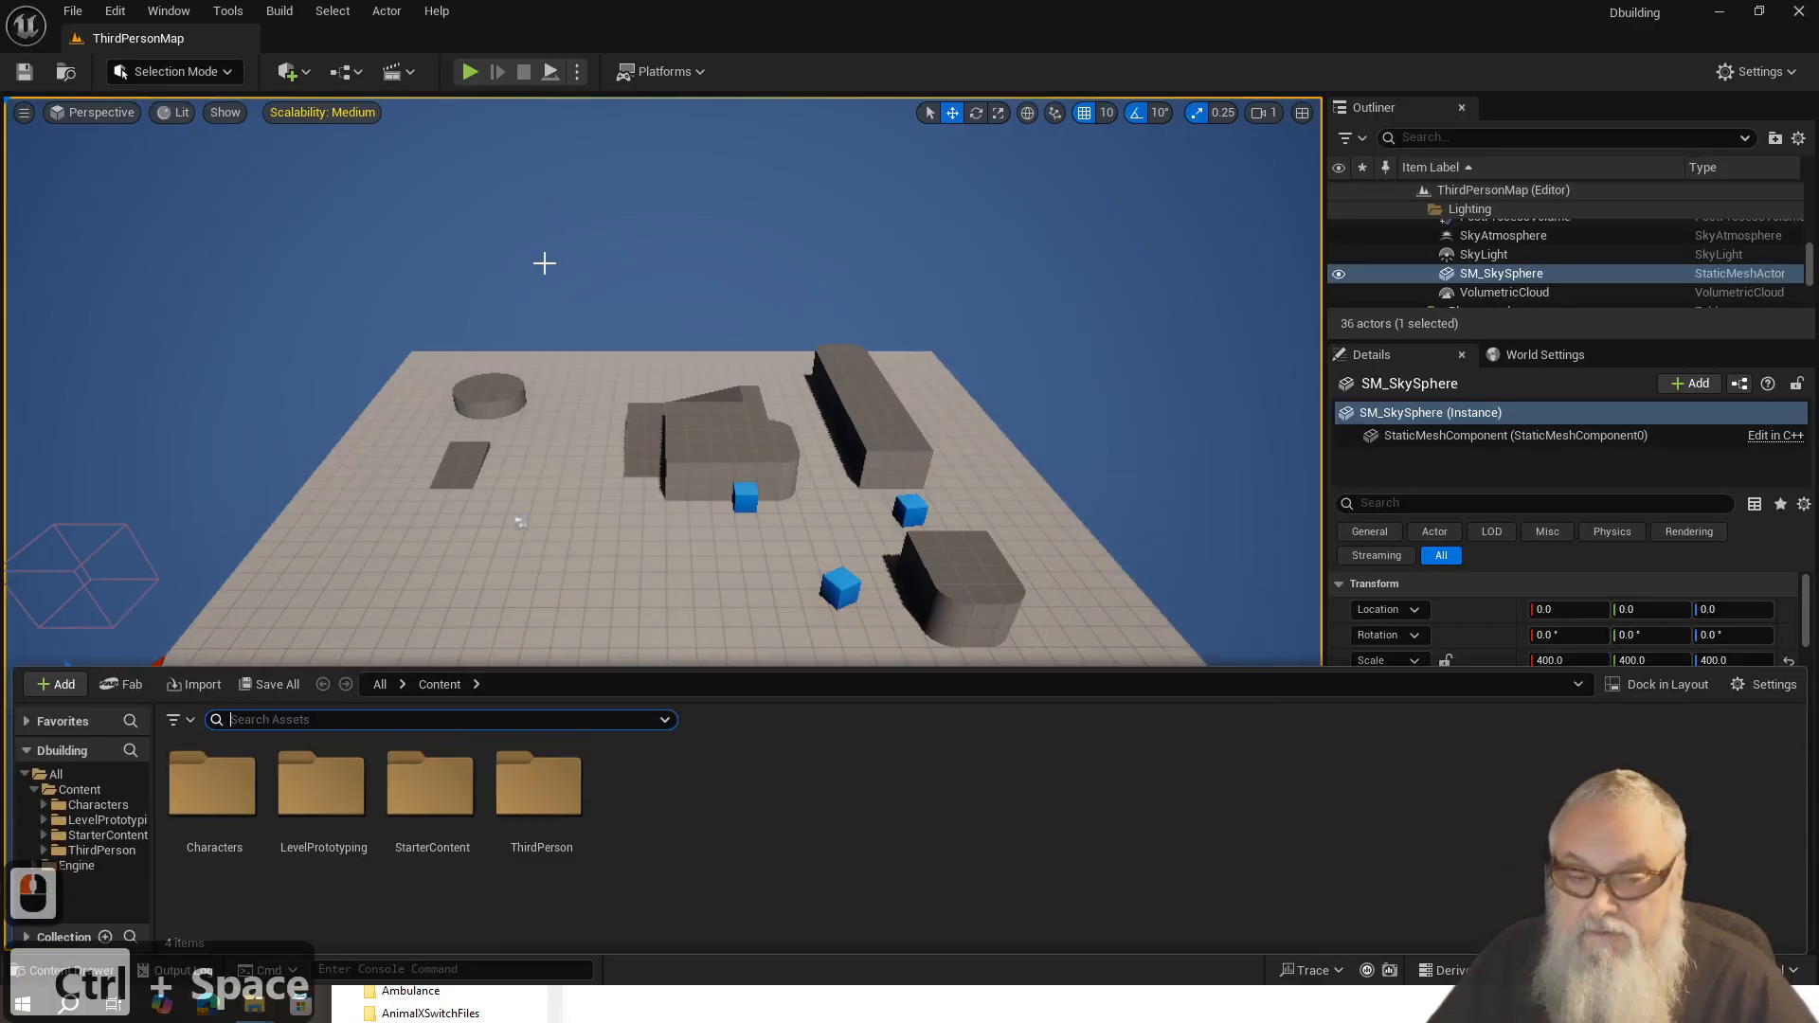
right_click(699, 728)
left_click(783, 360)
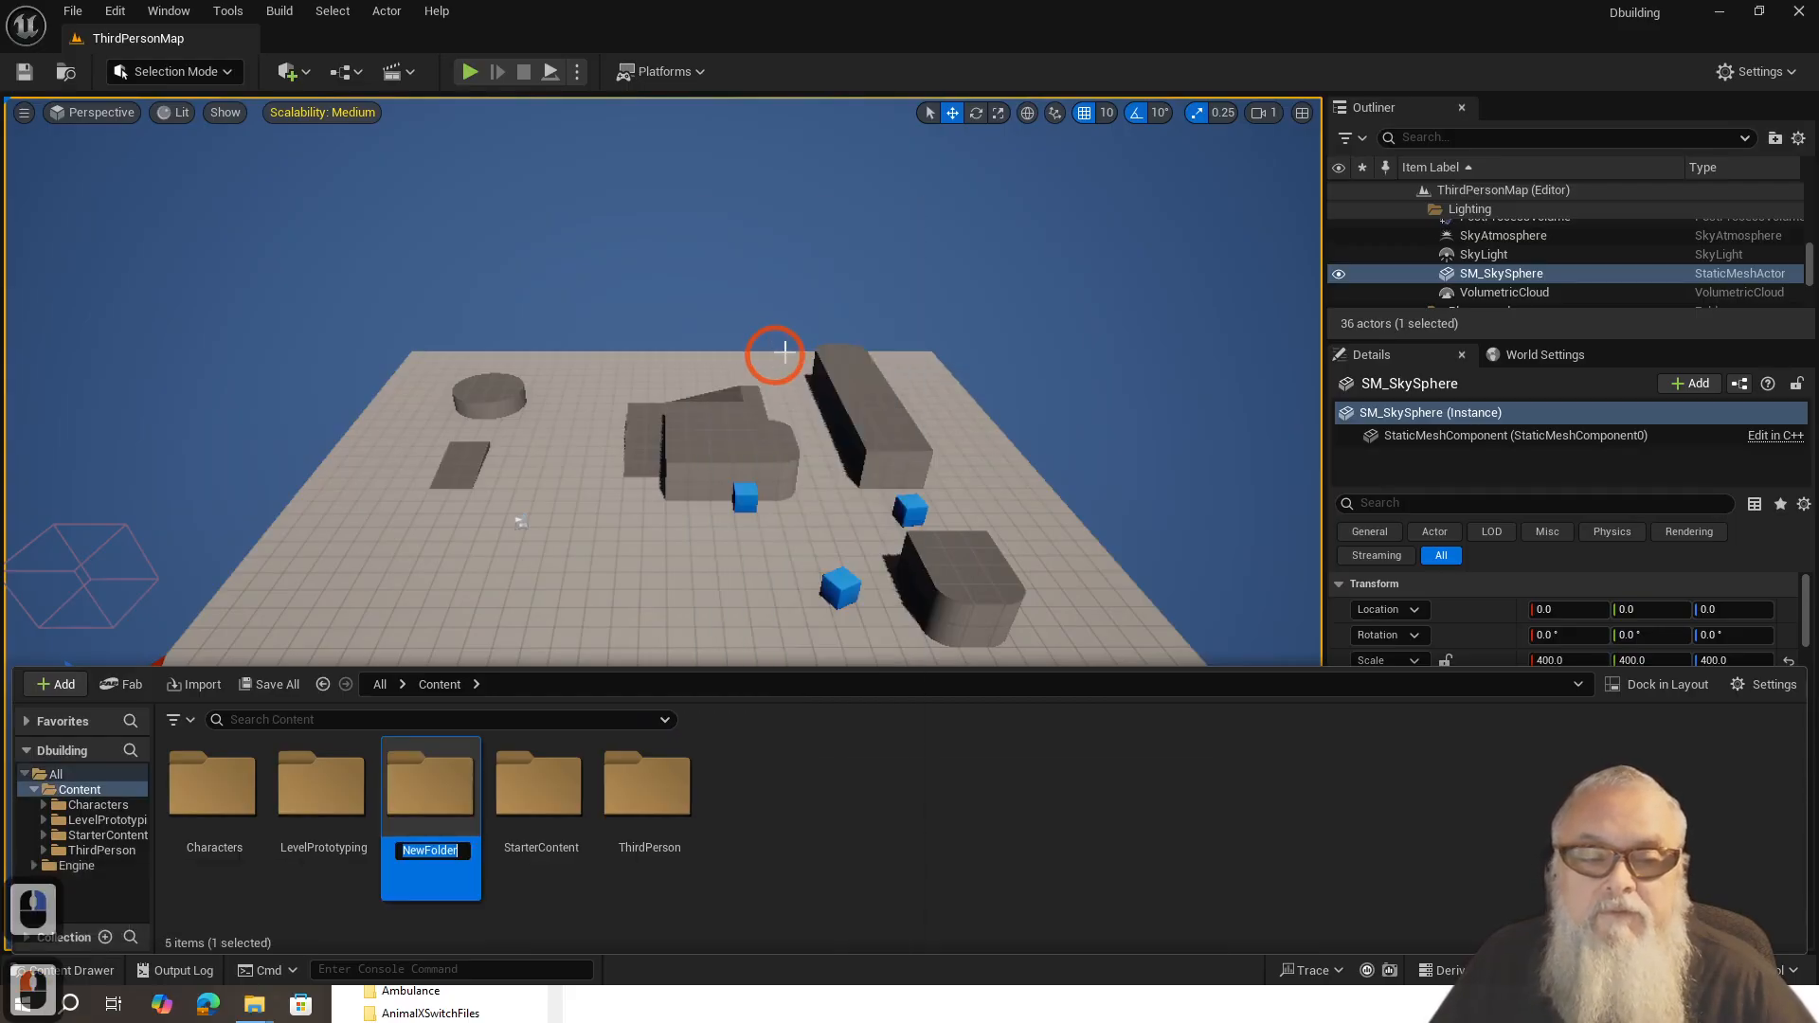
type("B")
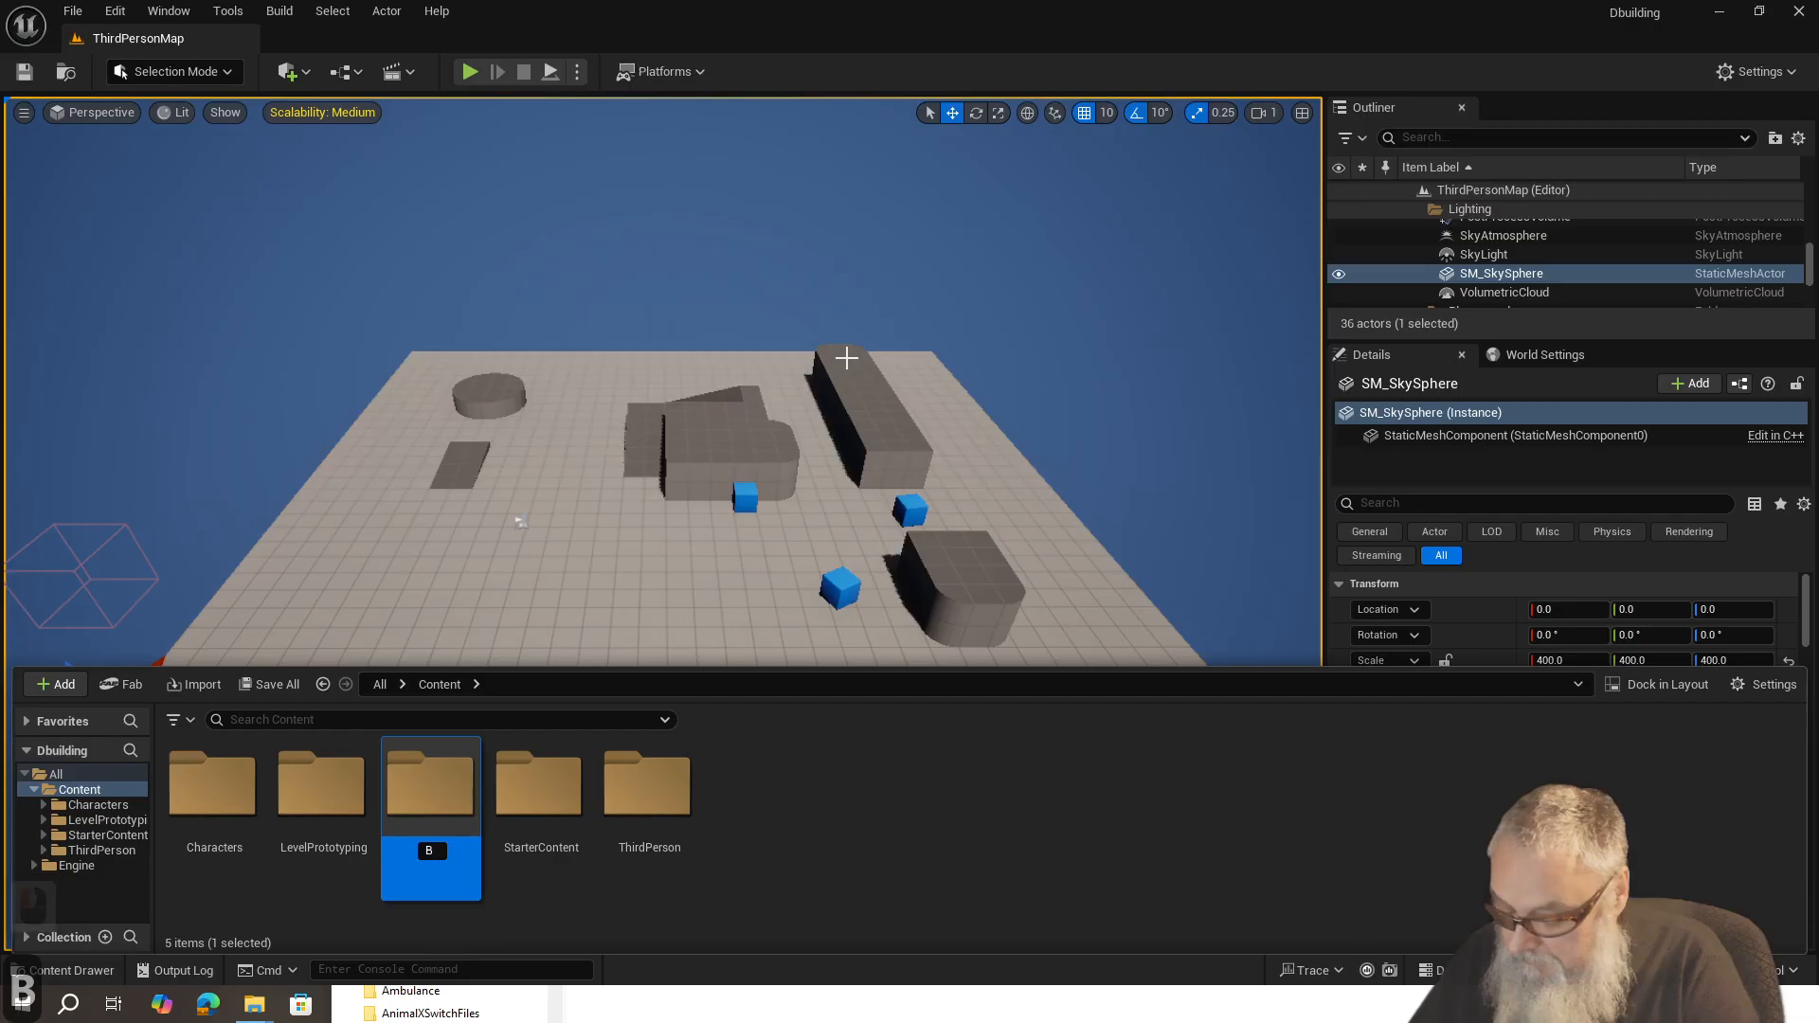
type("uildng")
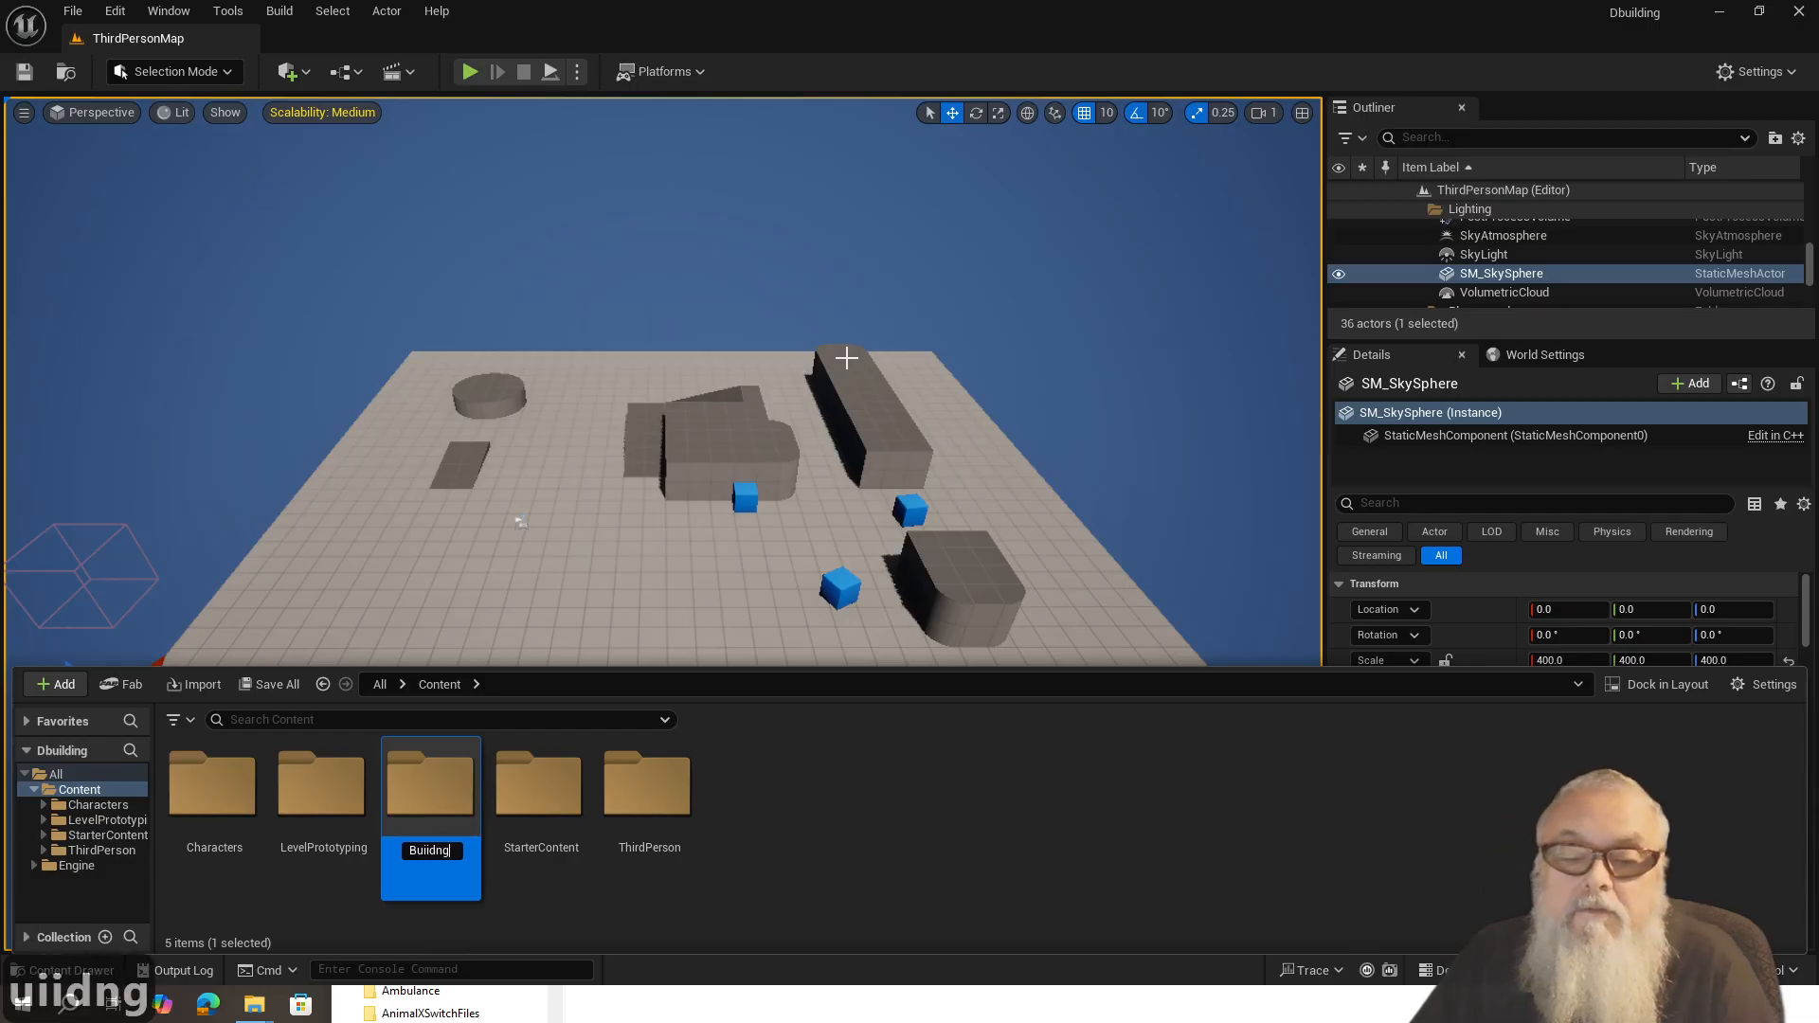
key("Left")
key("Left")
key("Left")
key("BackSpace")
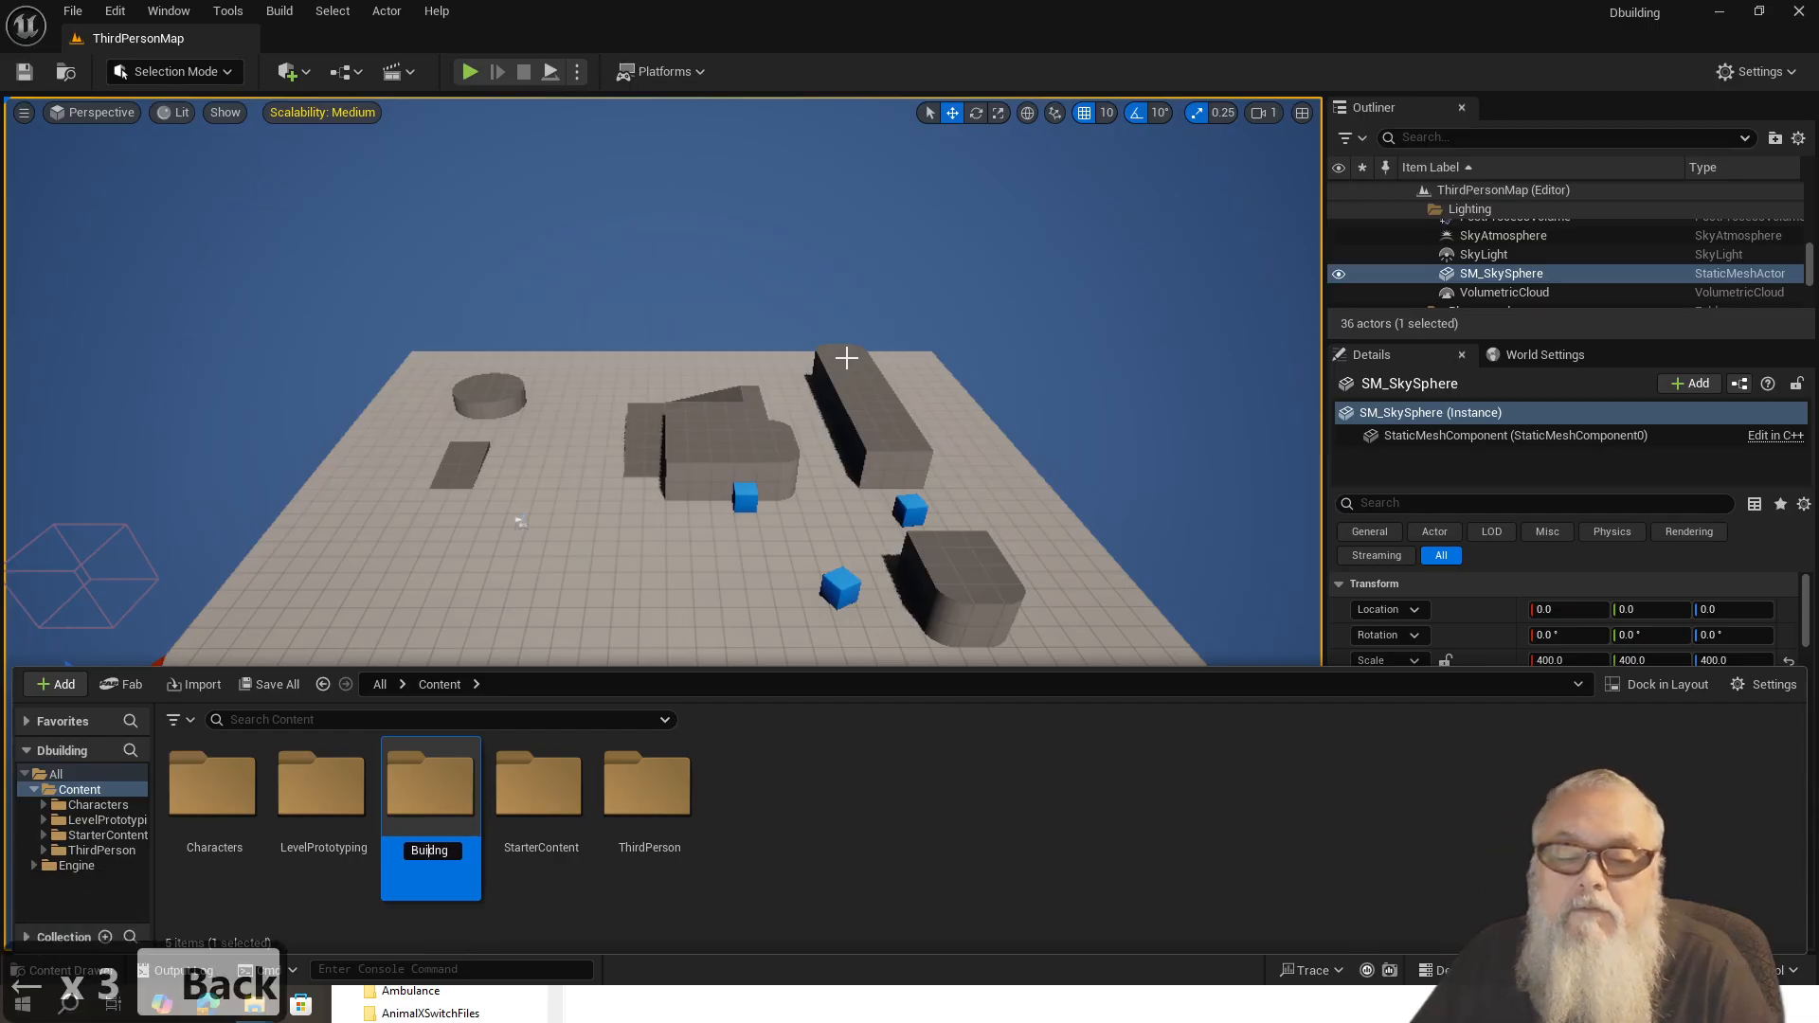
key("Right")
key("Right")
key("Right")
key("Right")
key("Right")
key("Right")
key("Right")
key("Right")
key("Right")
key("Right")
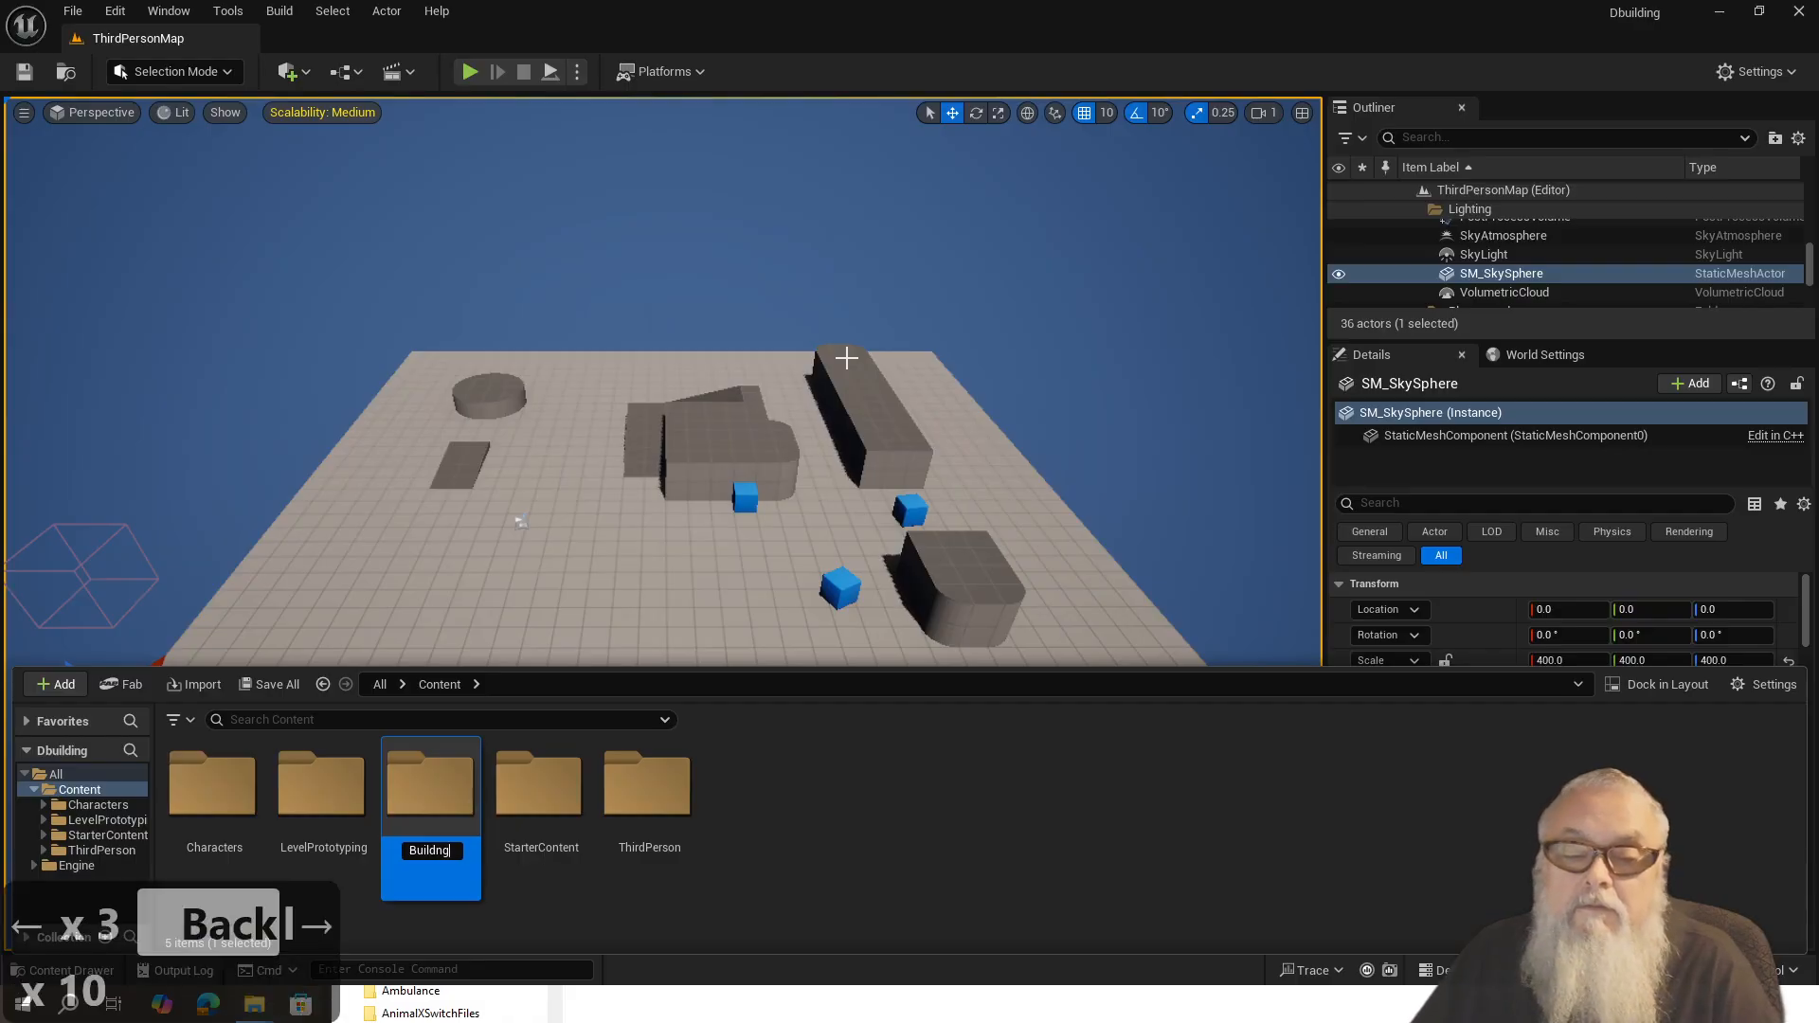
type("i")
key("Return")
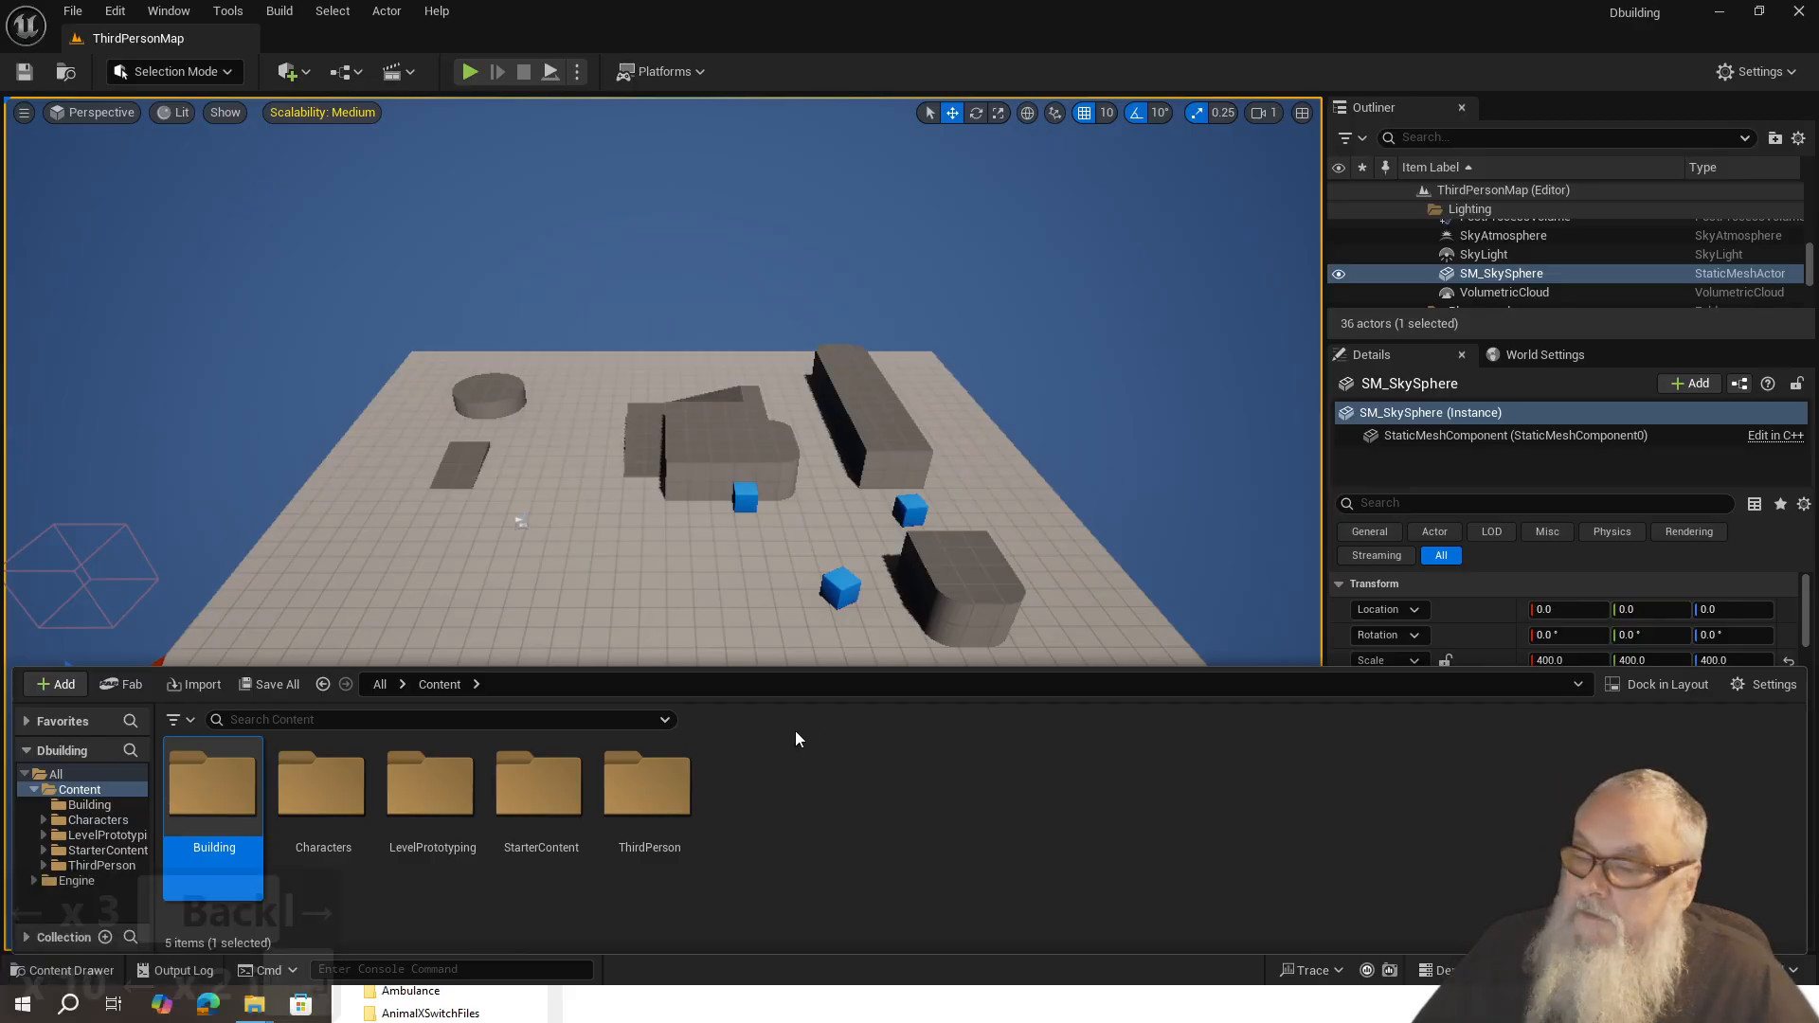
Step: Import DBuilding.fbx from D:\DBuilding\fbx2 into the Building folder with the default import settings
double_click(234, 803)
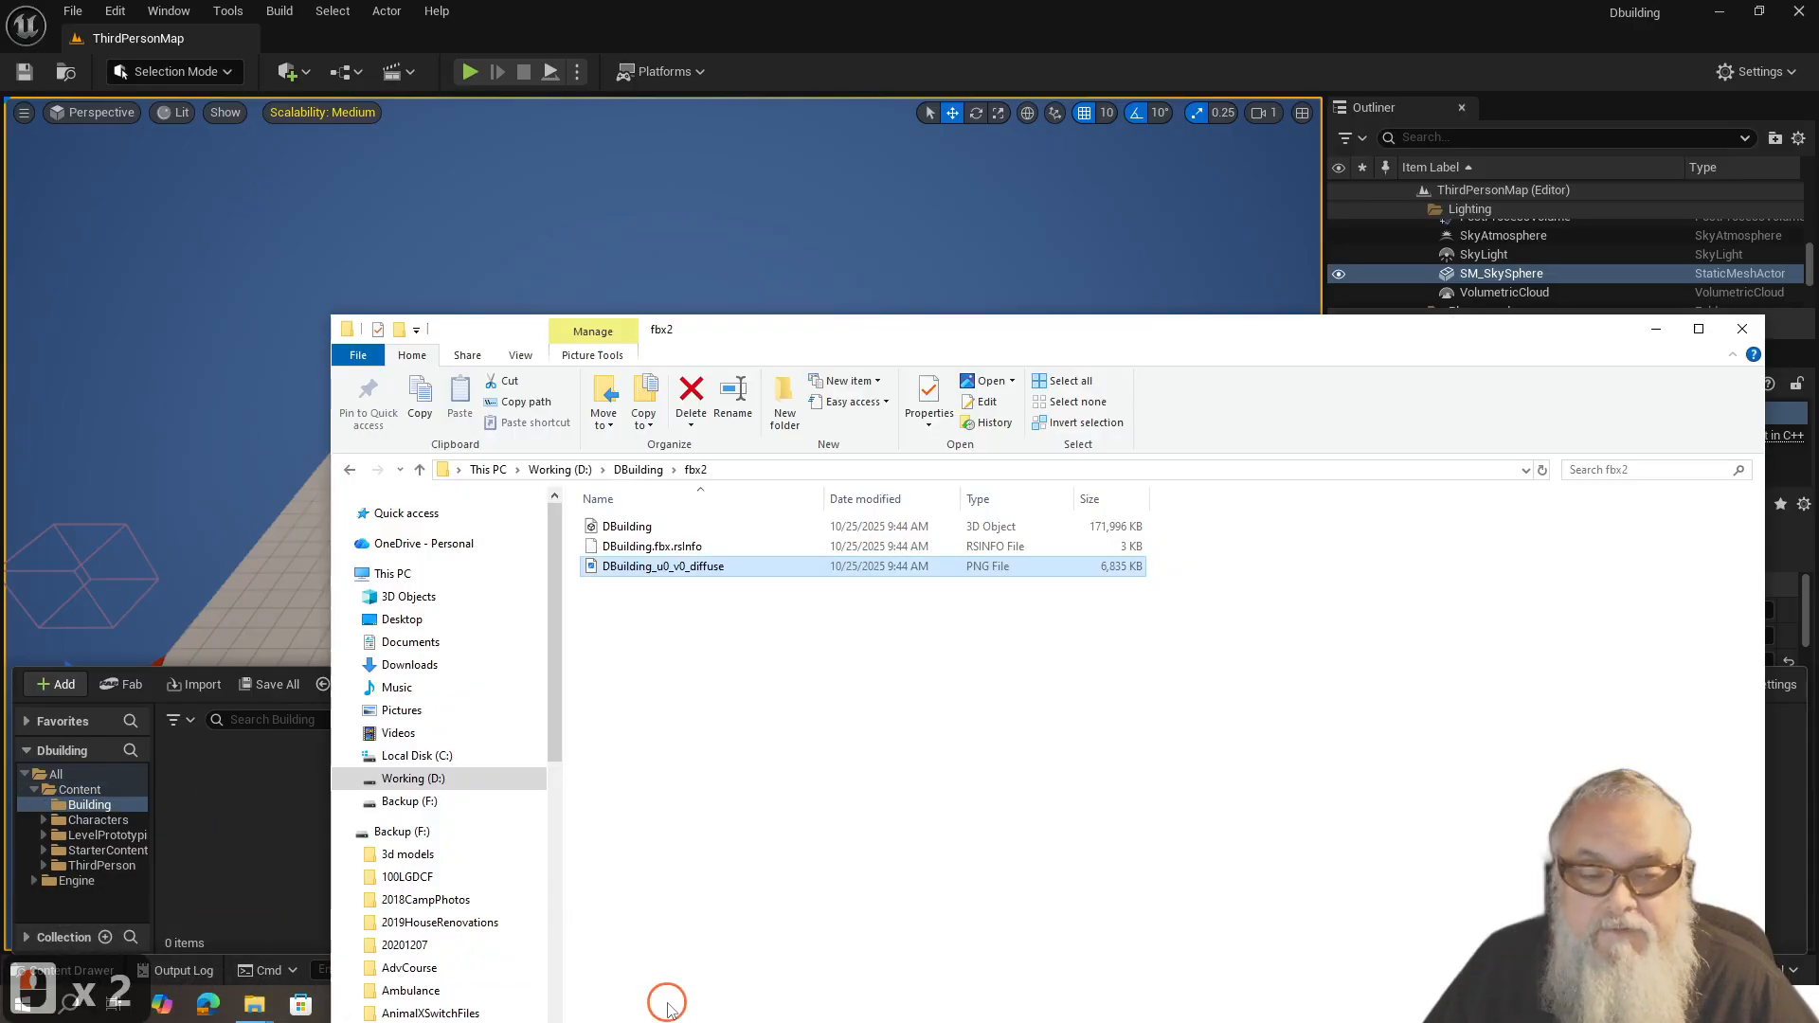
left_click(668, 1002)
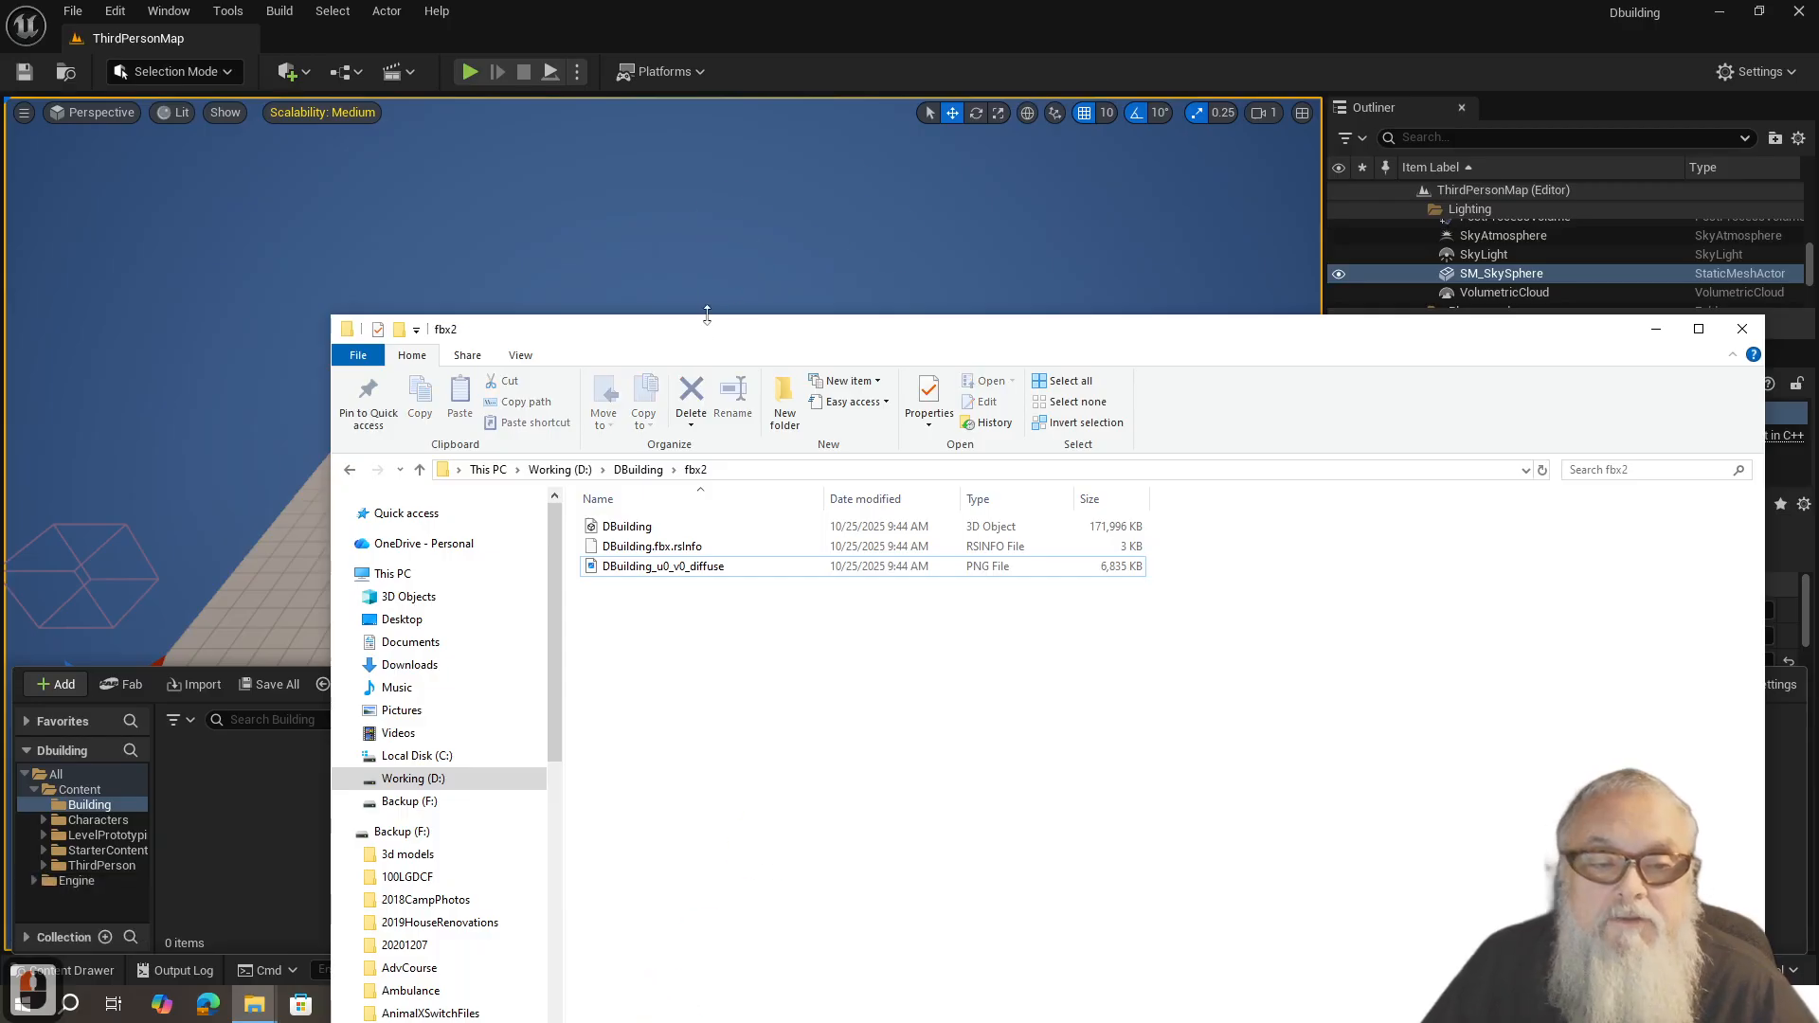
left_click_drag(707, 324, 1036, 203)
left_click(961, 410)
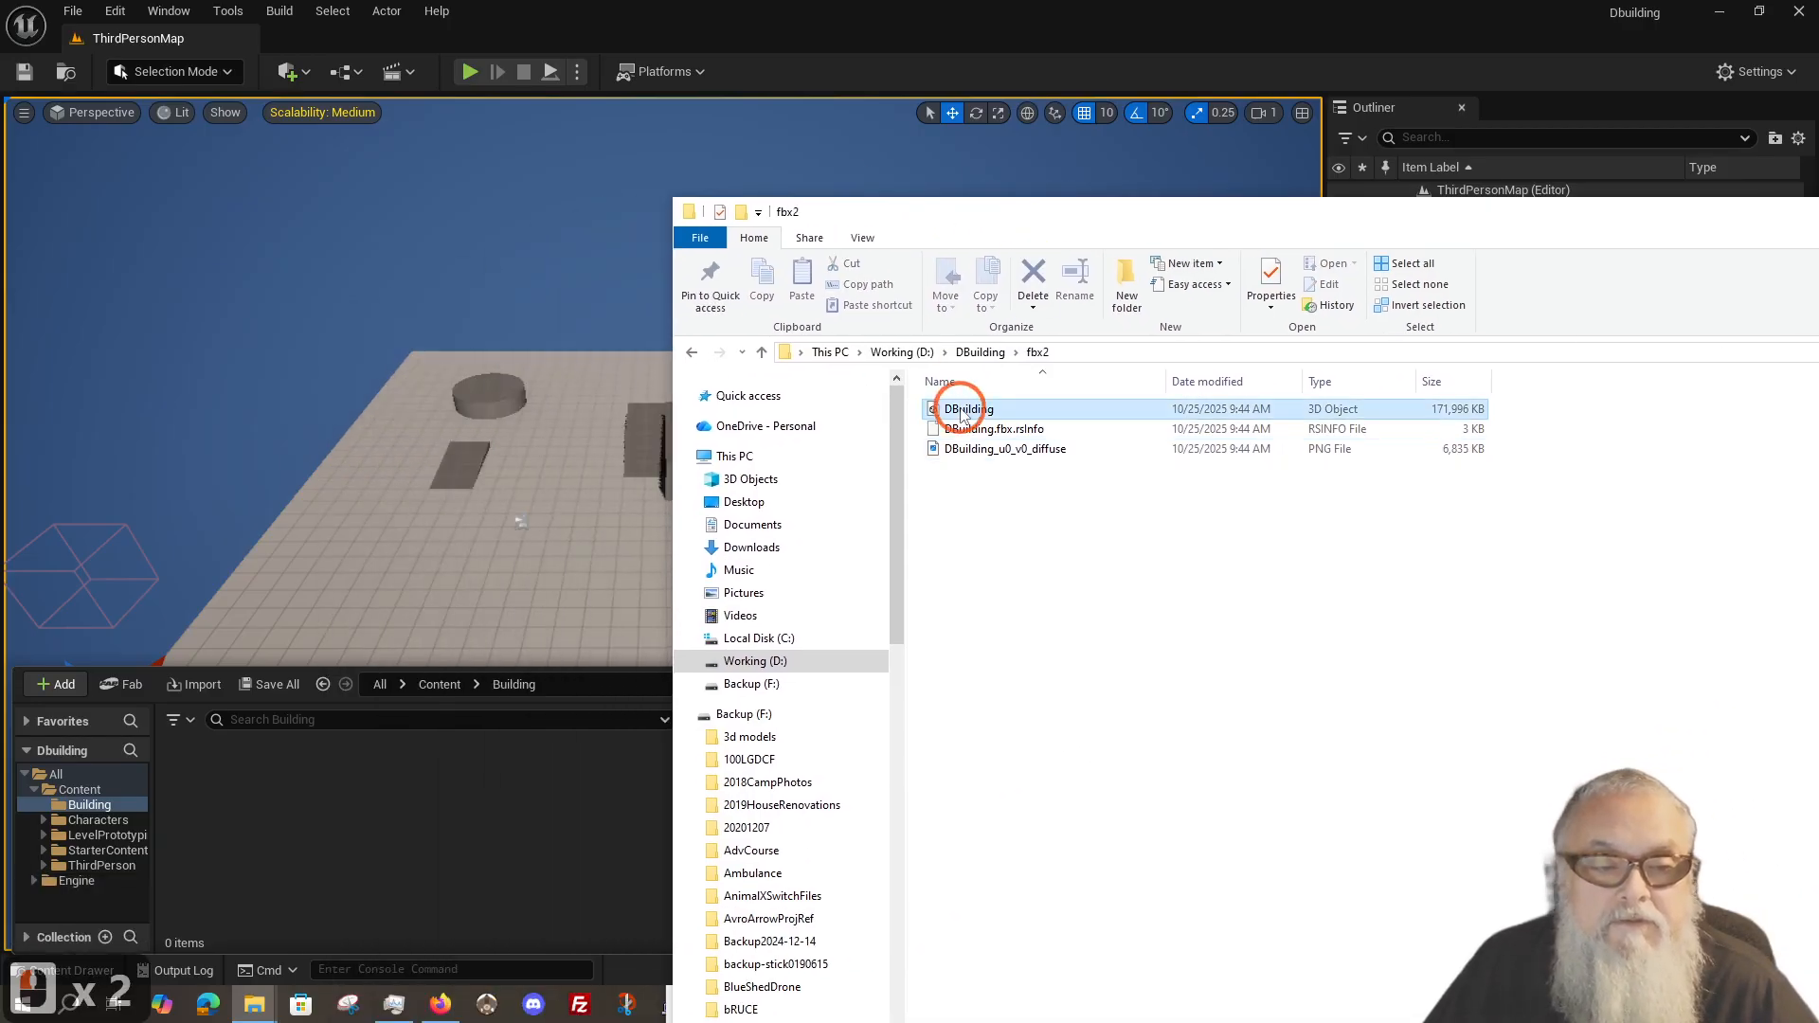
left_click_drag(964, 410, 345, 827)
left_click(383, 817)
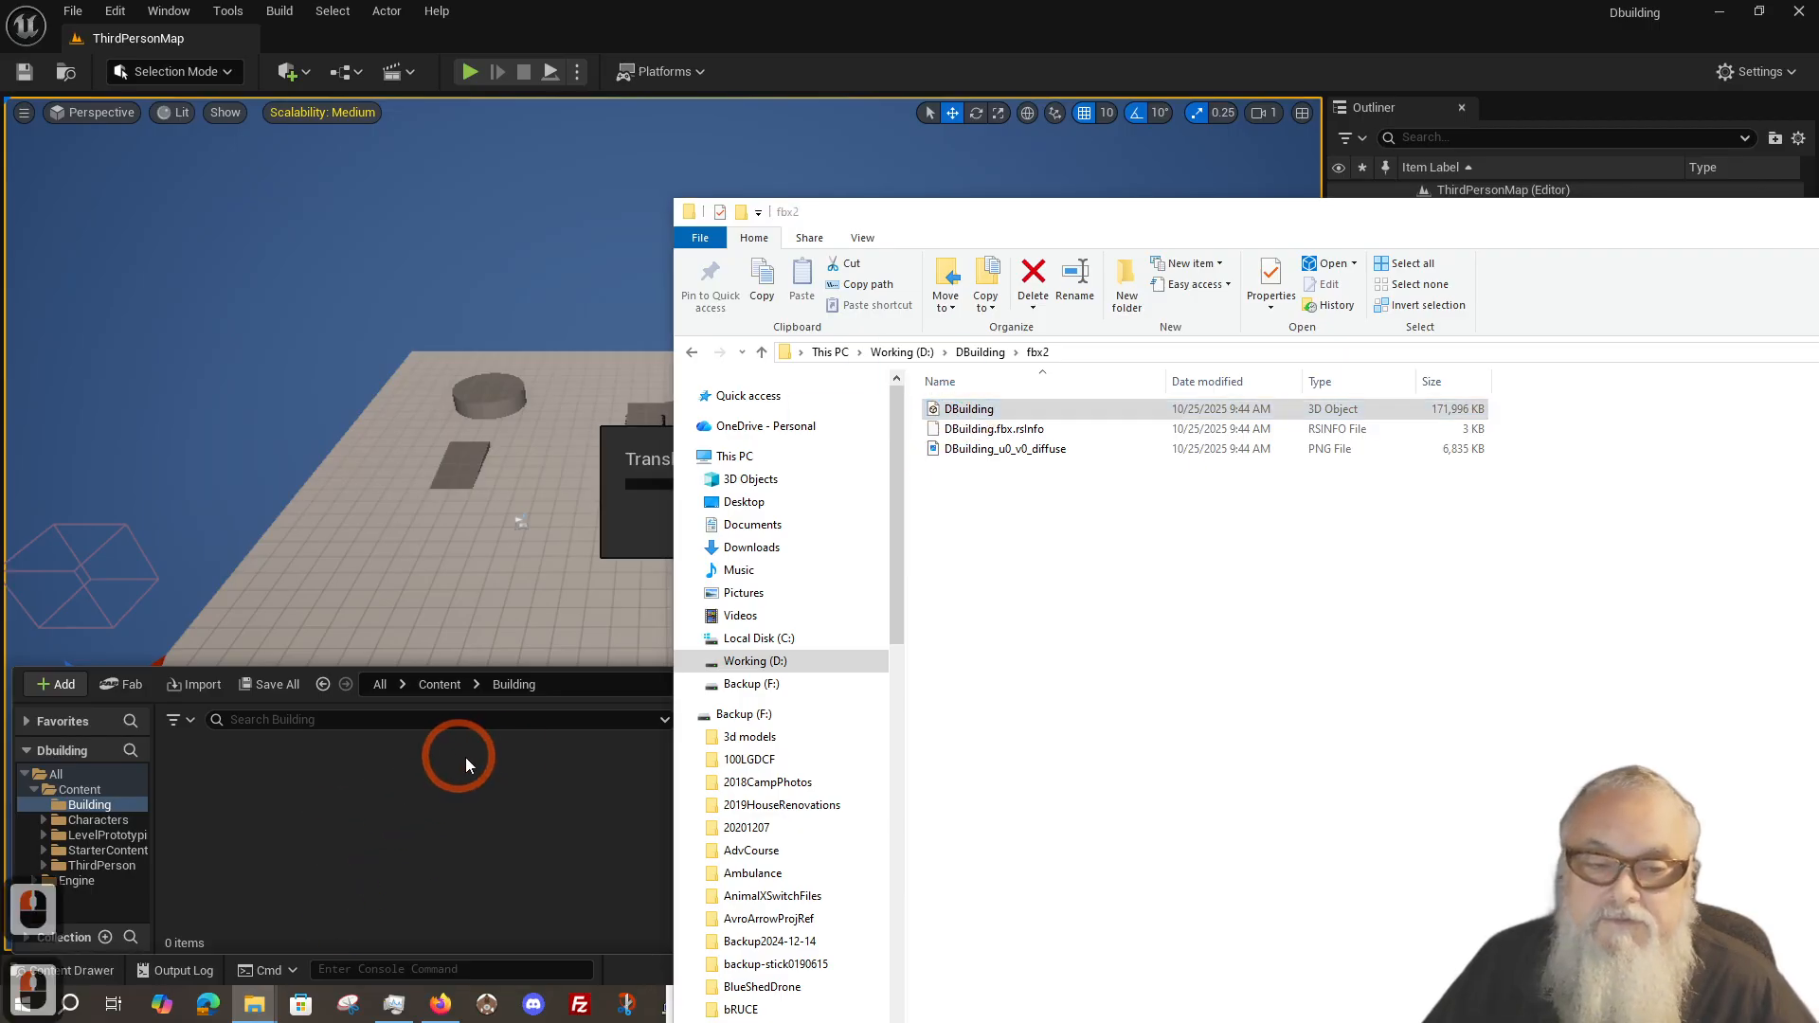
left_click(521, 752)
left_click(769, 28)
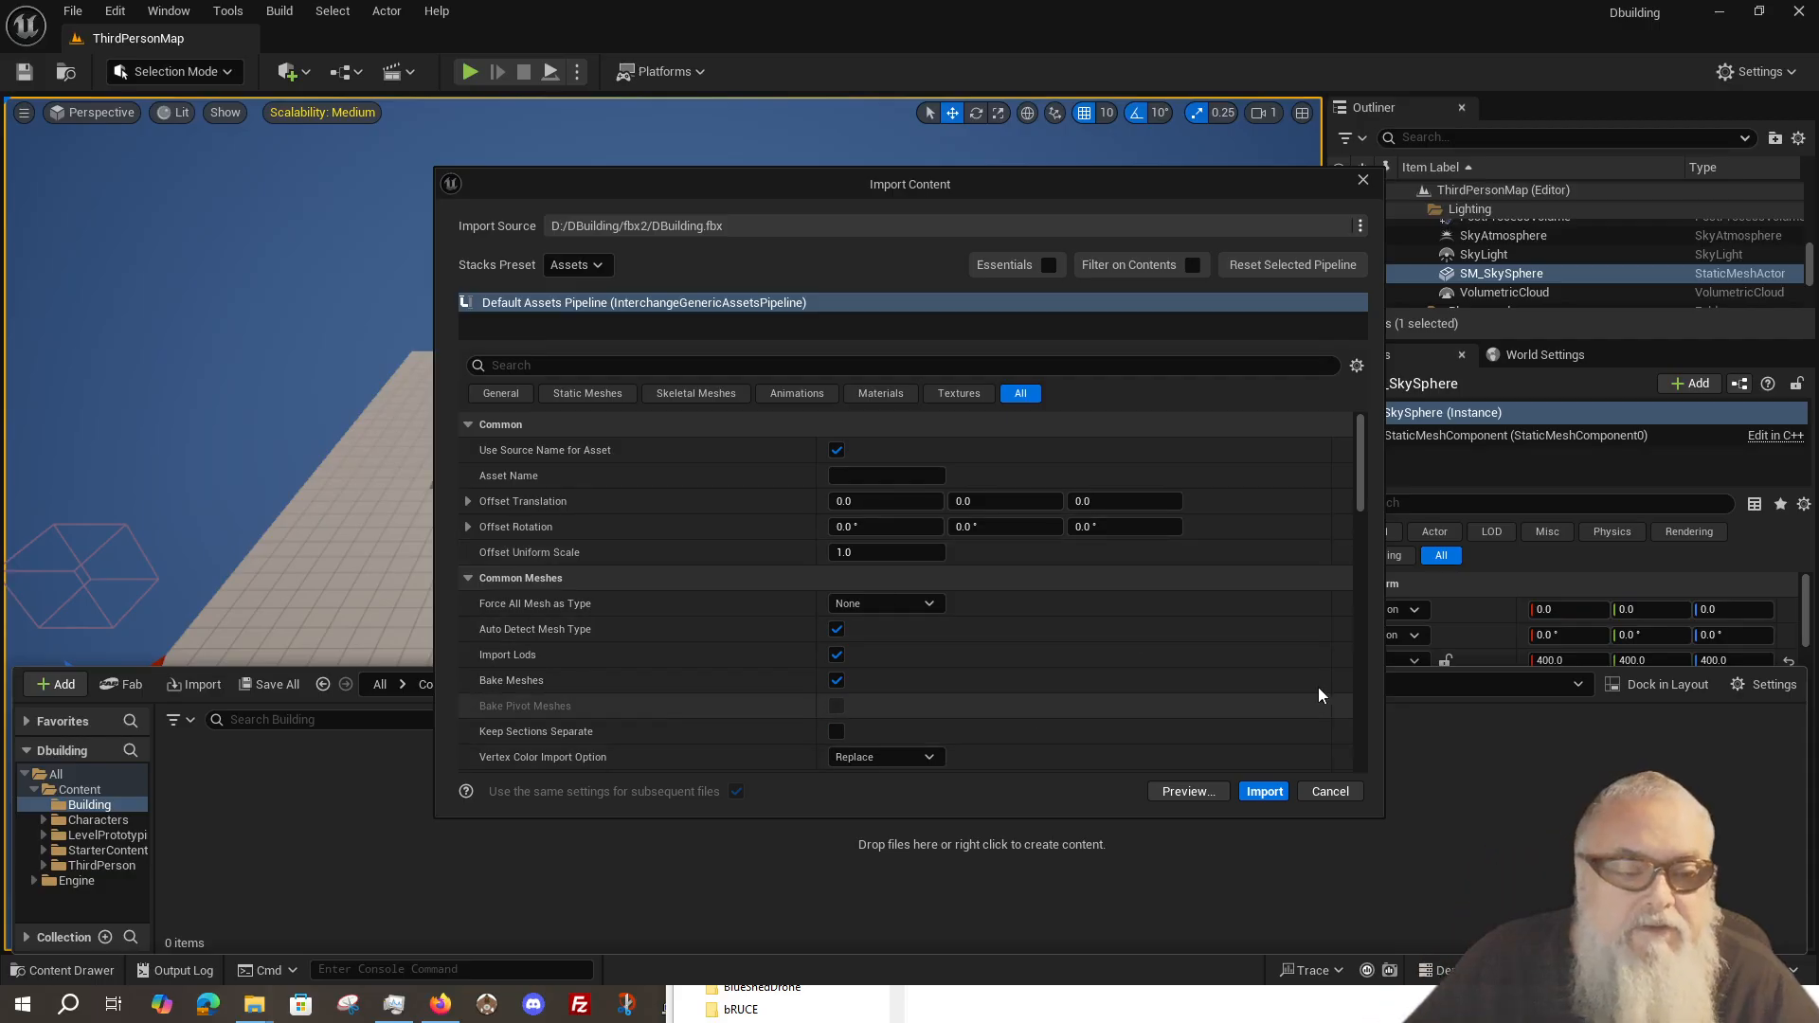
left_click(1262, 792)
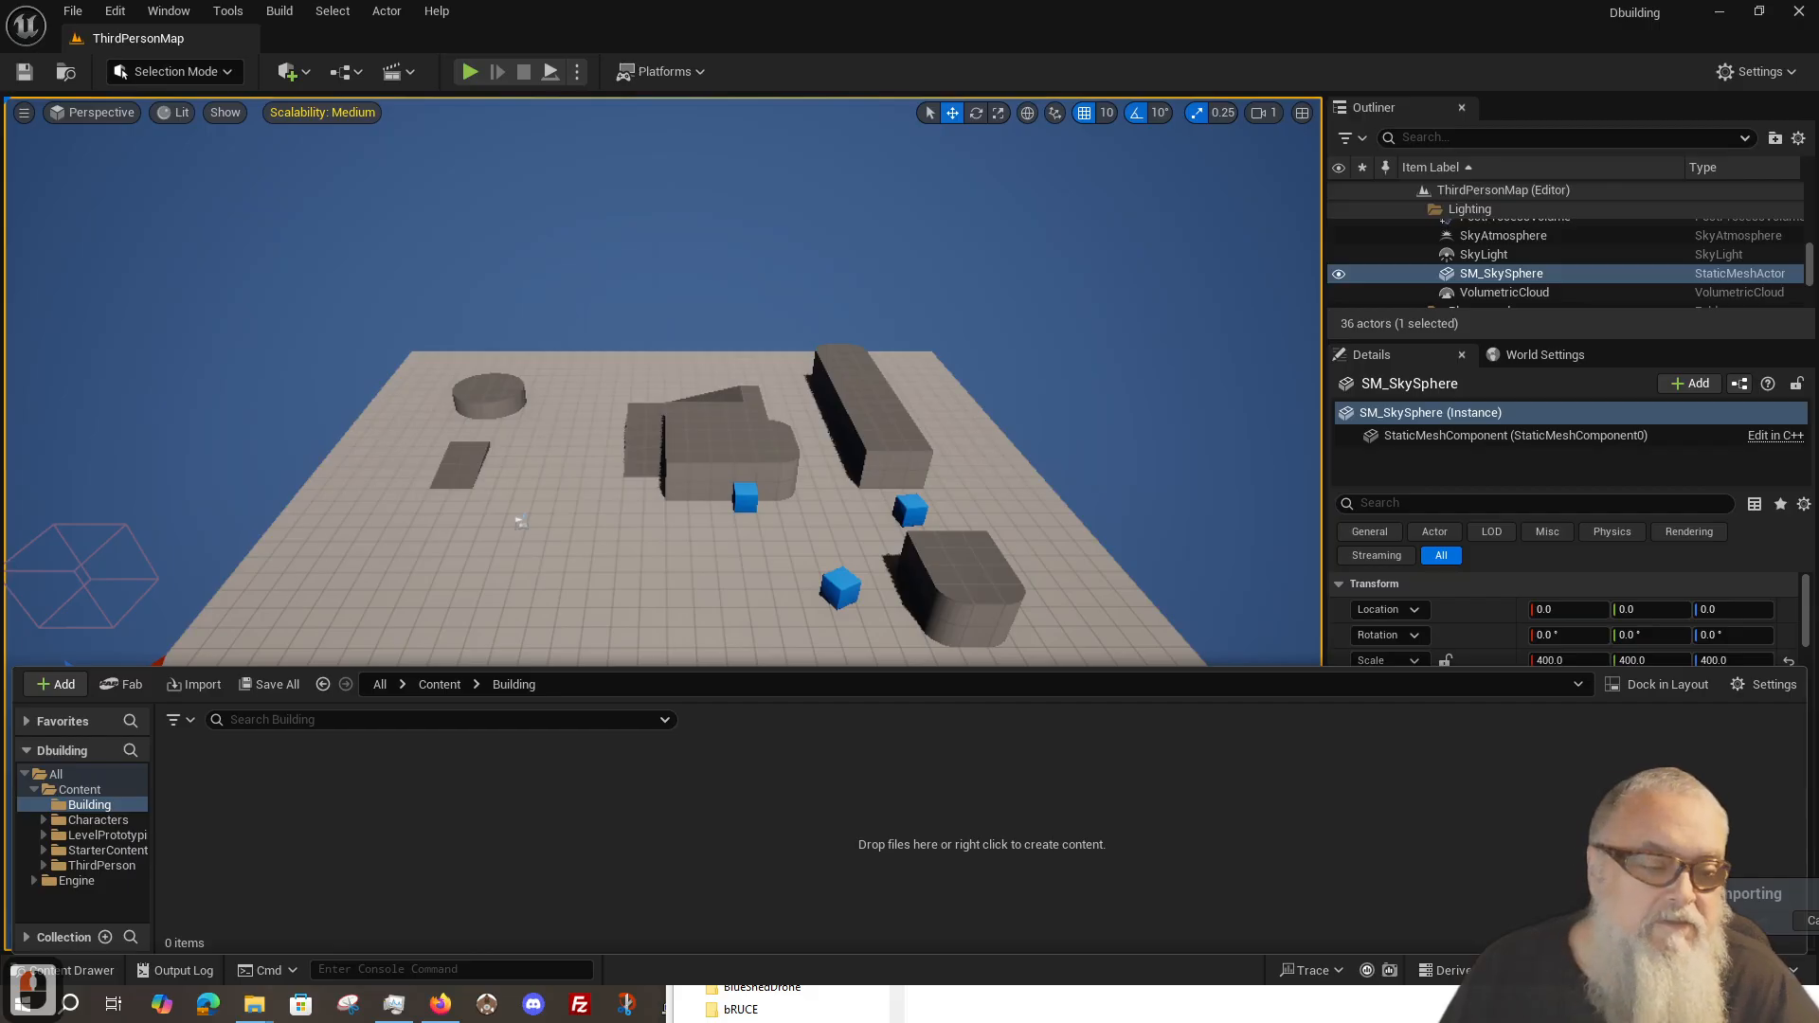
left_click(394, 1004)
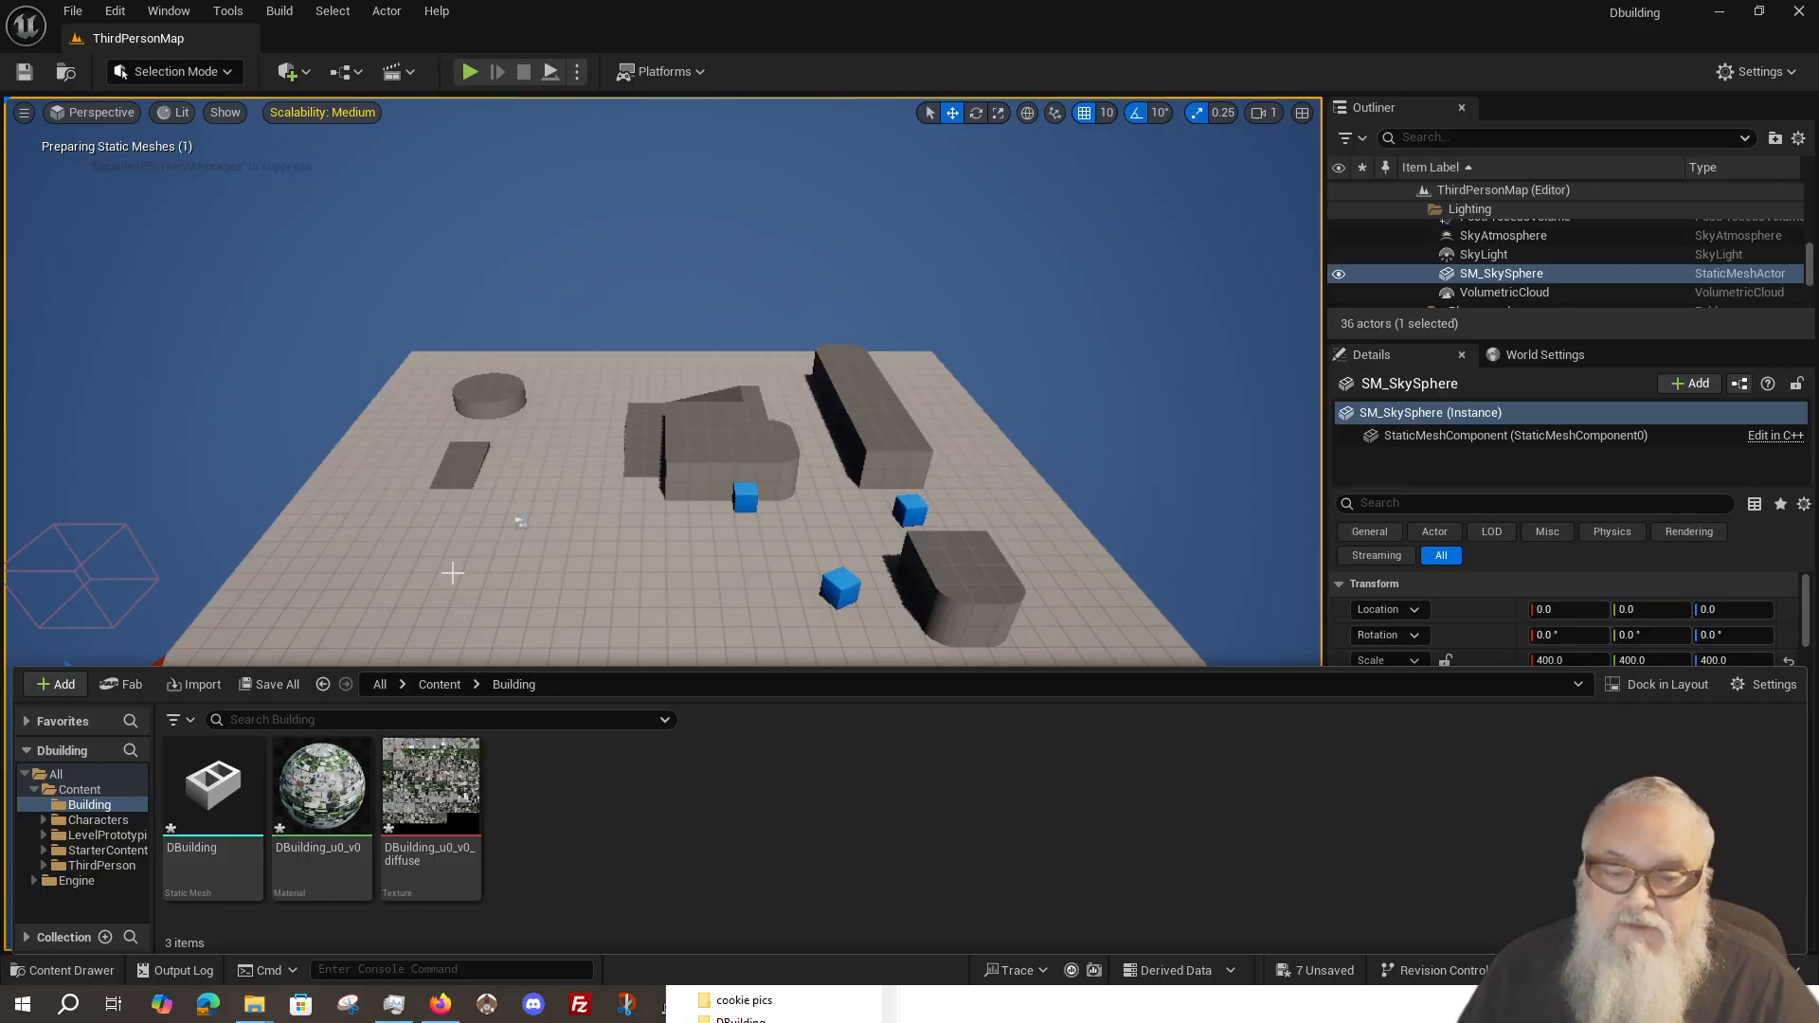
Step: Place the DBuilding static mesh in the level at about X 2220, Y 1240, Z 0
left_click_drag(204, 815, 533, 552)
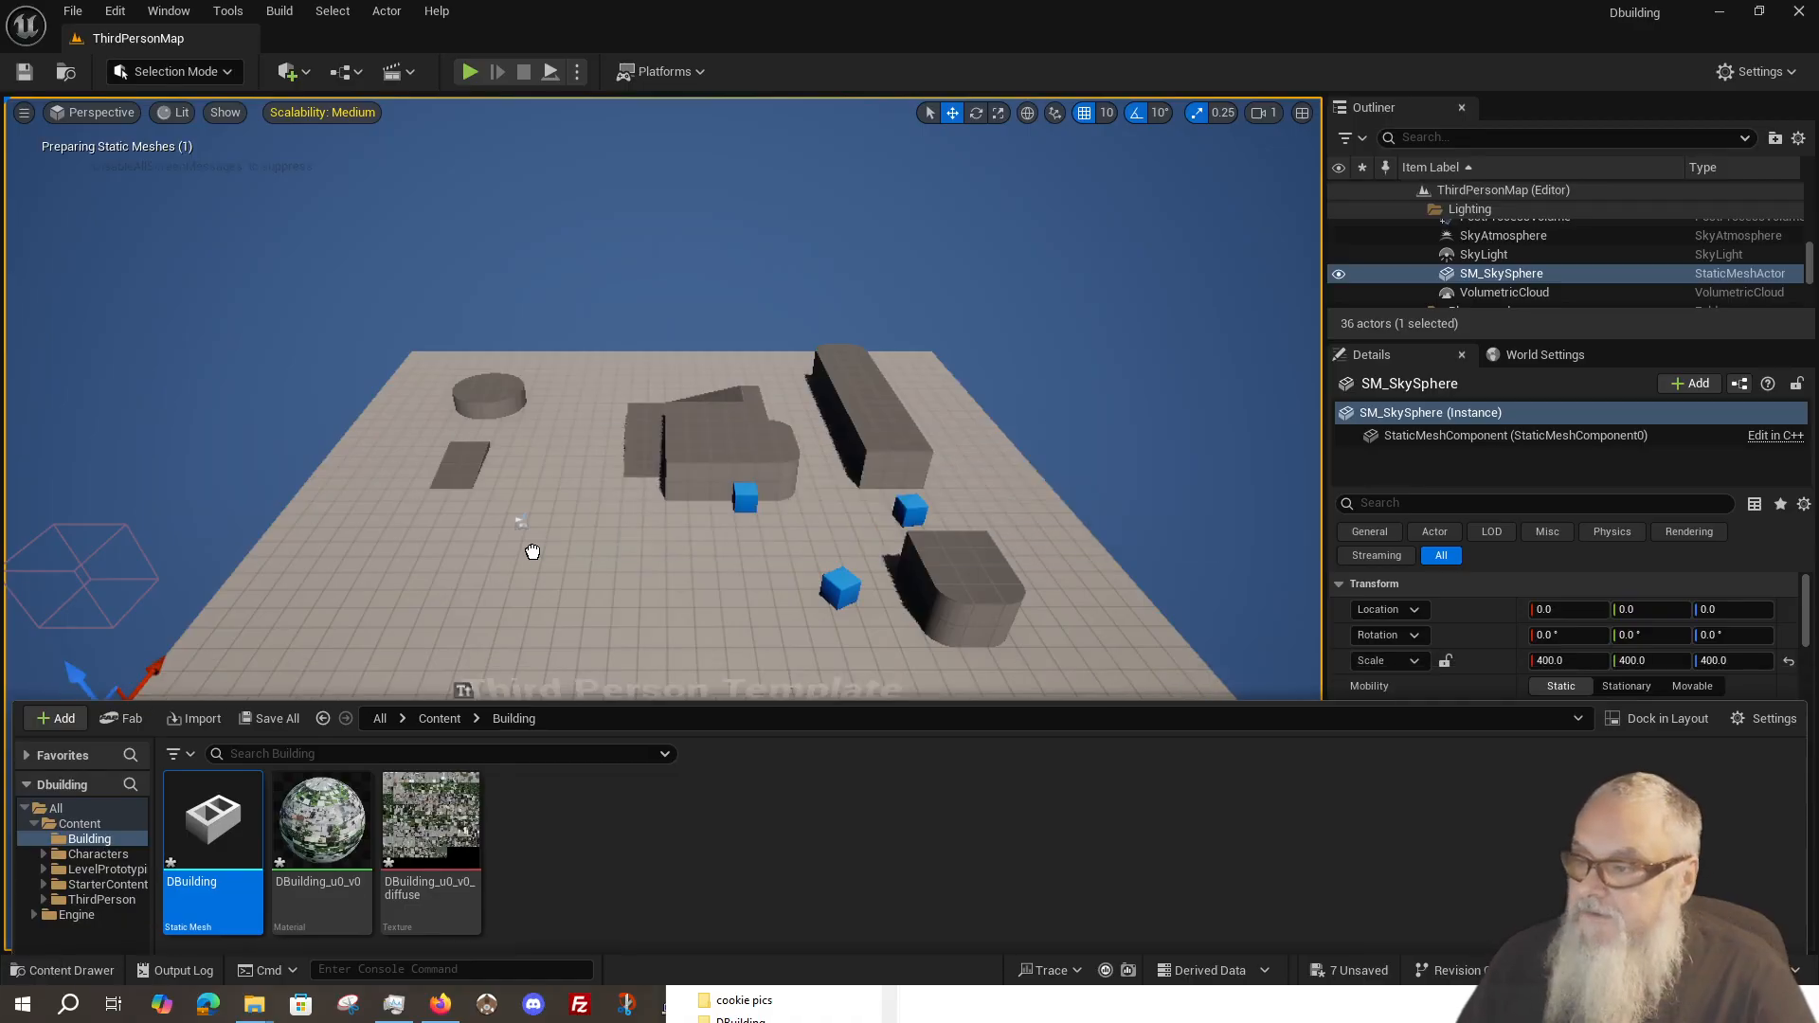
left_click_drag(533, 551, 607, 420)
scroll(588, 414, "down", 3)
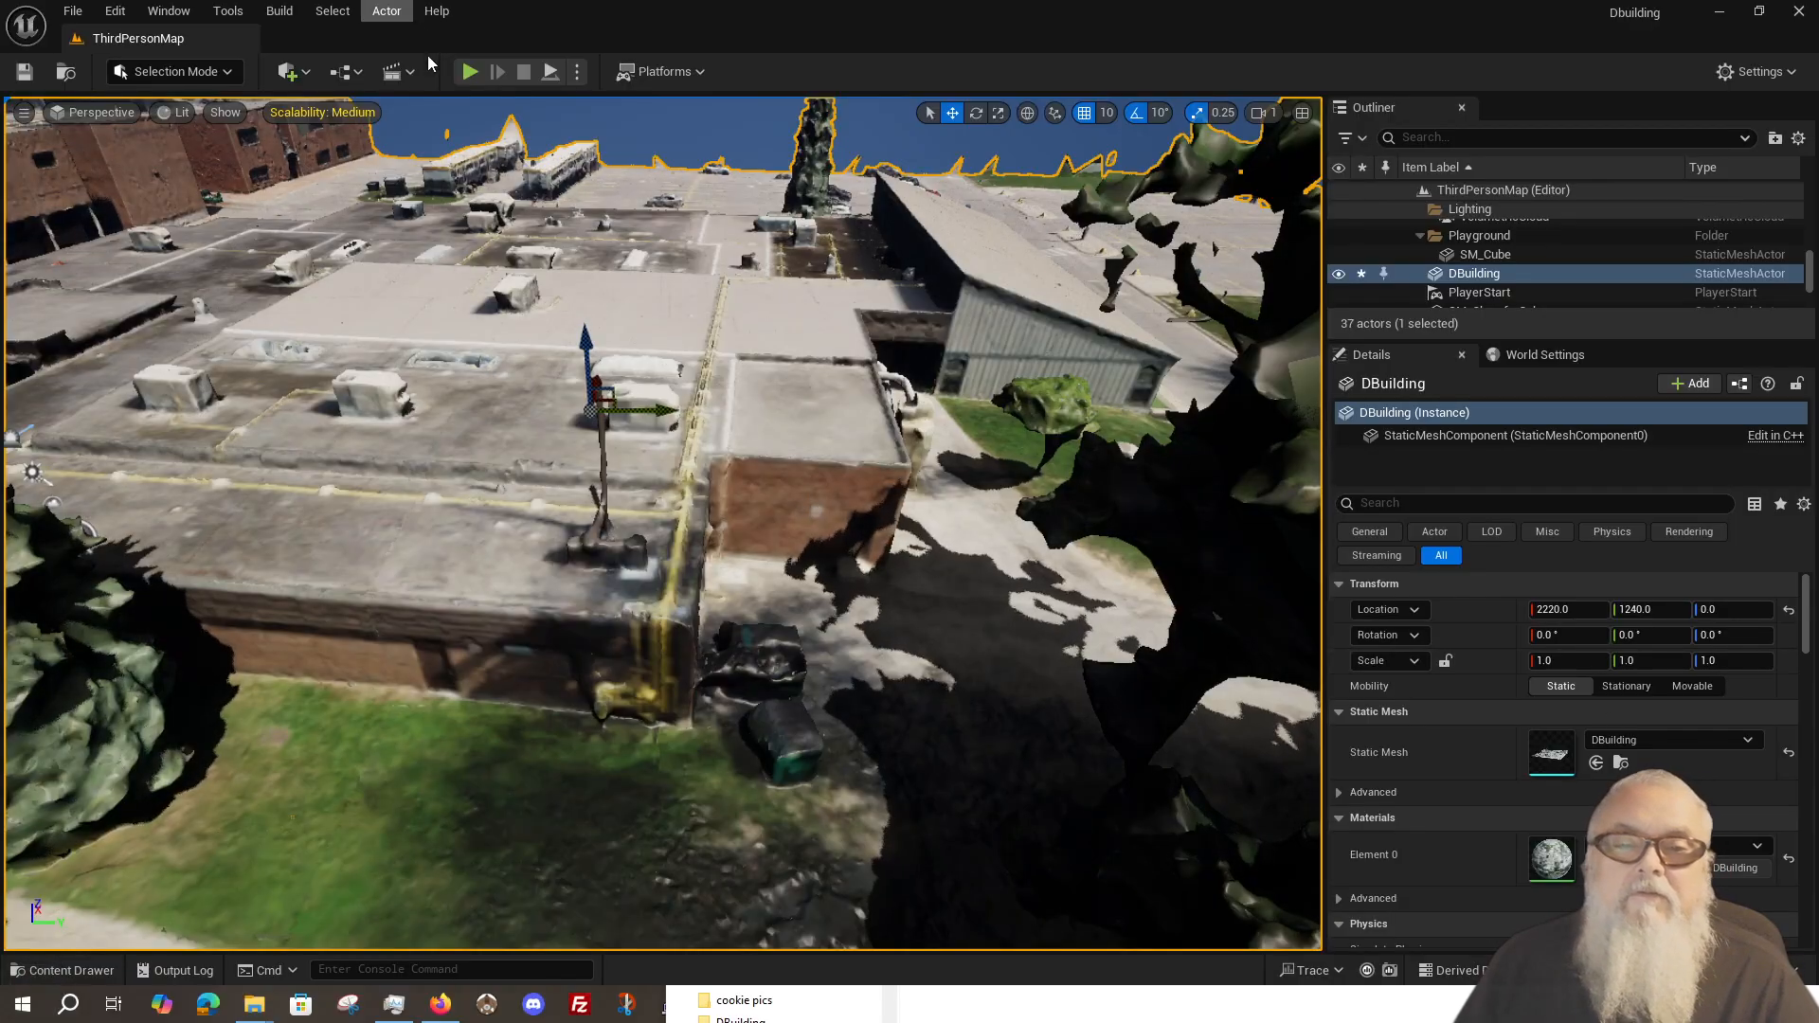
Step: Play the level in the editor to check the character's spawn position, and stop the play session
left_click(470, 71)
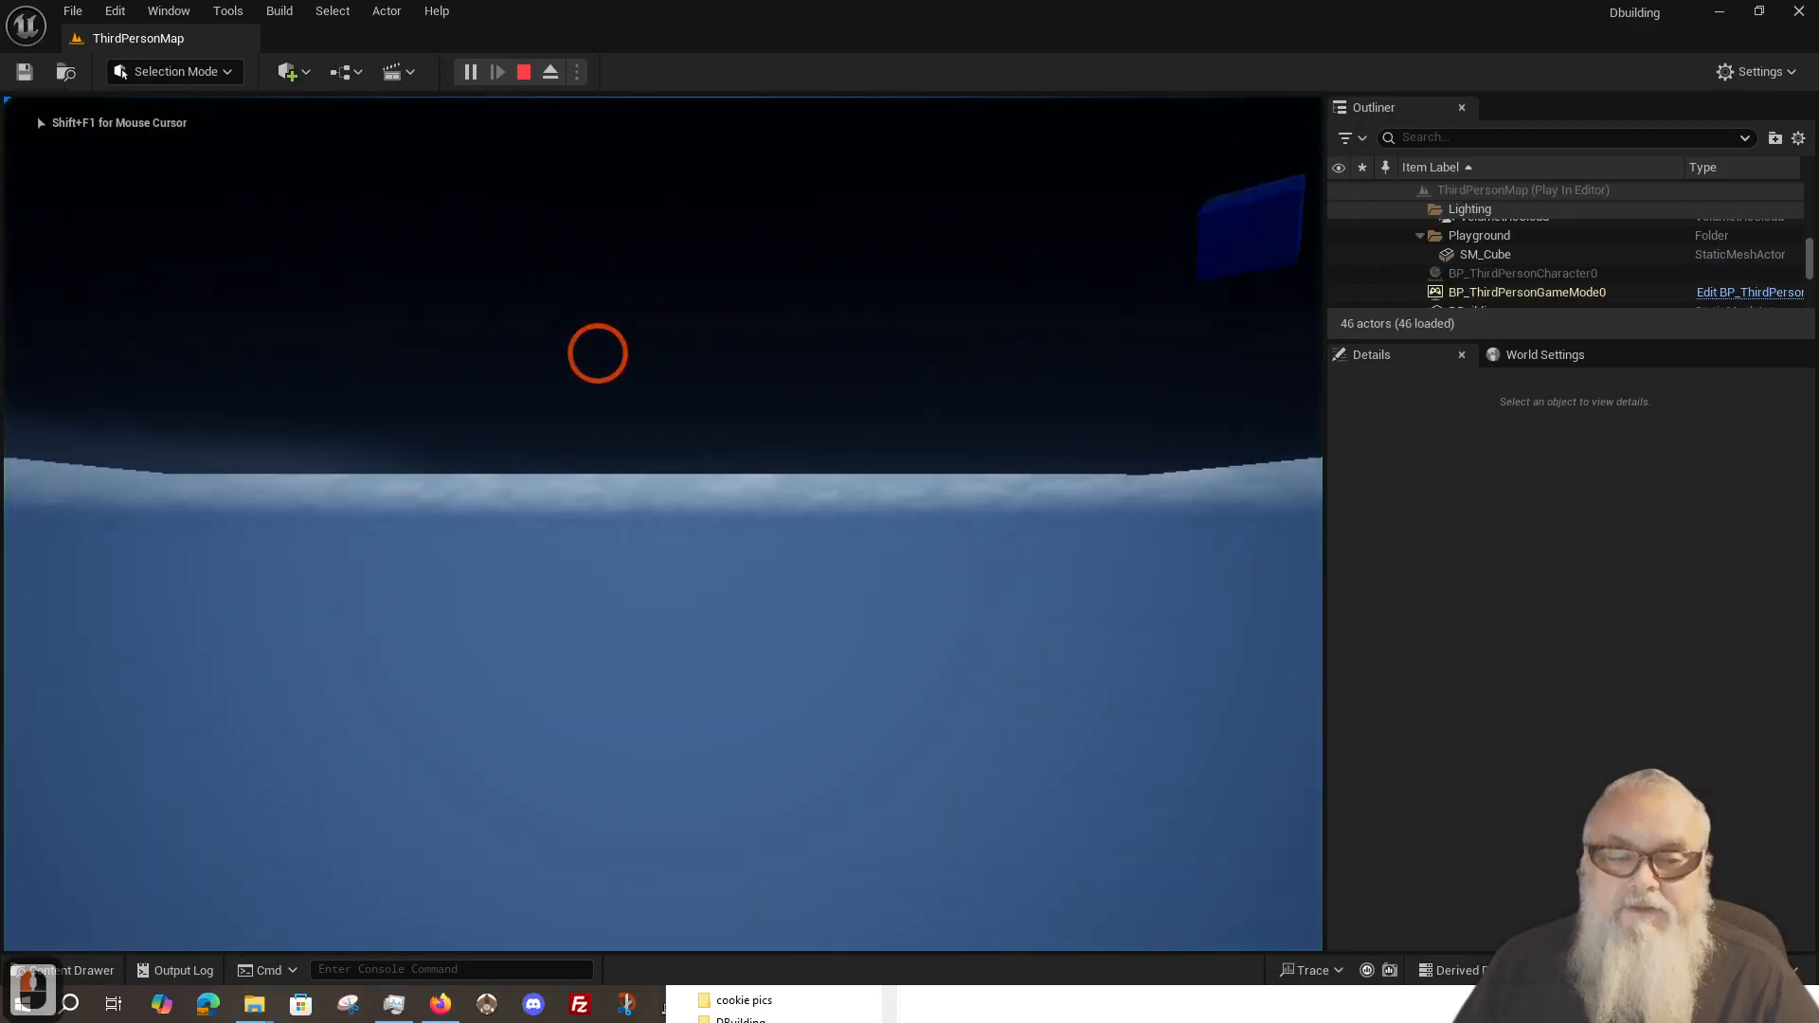
key("Escape")
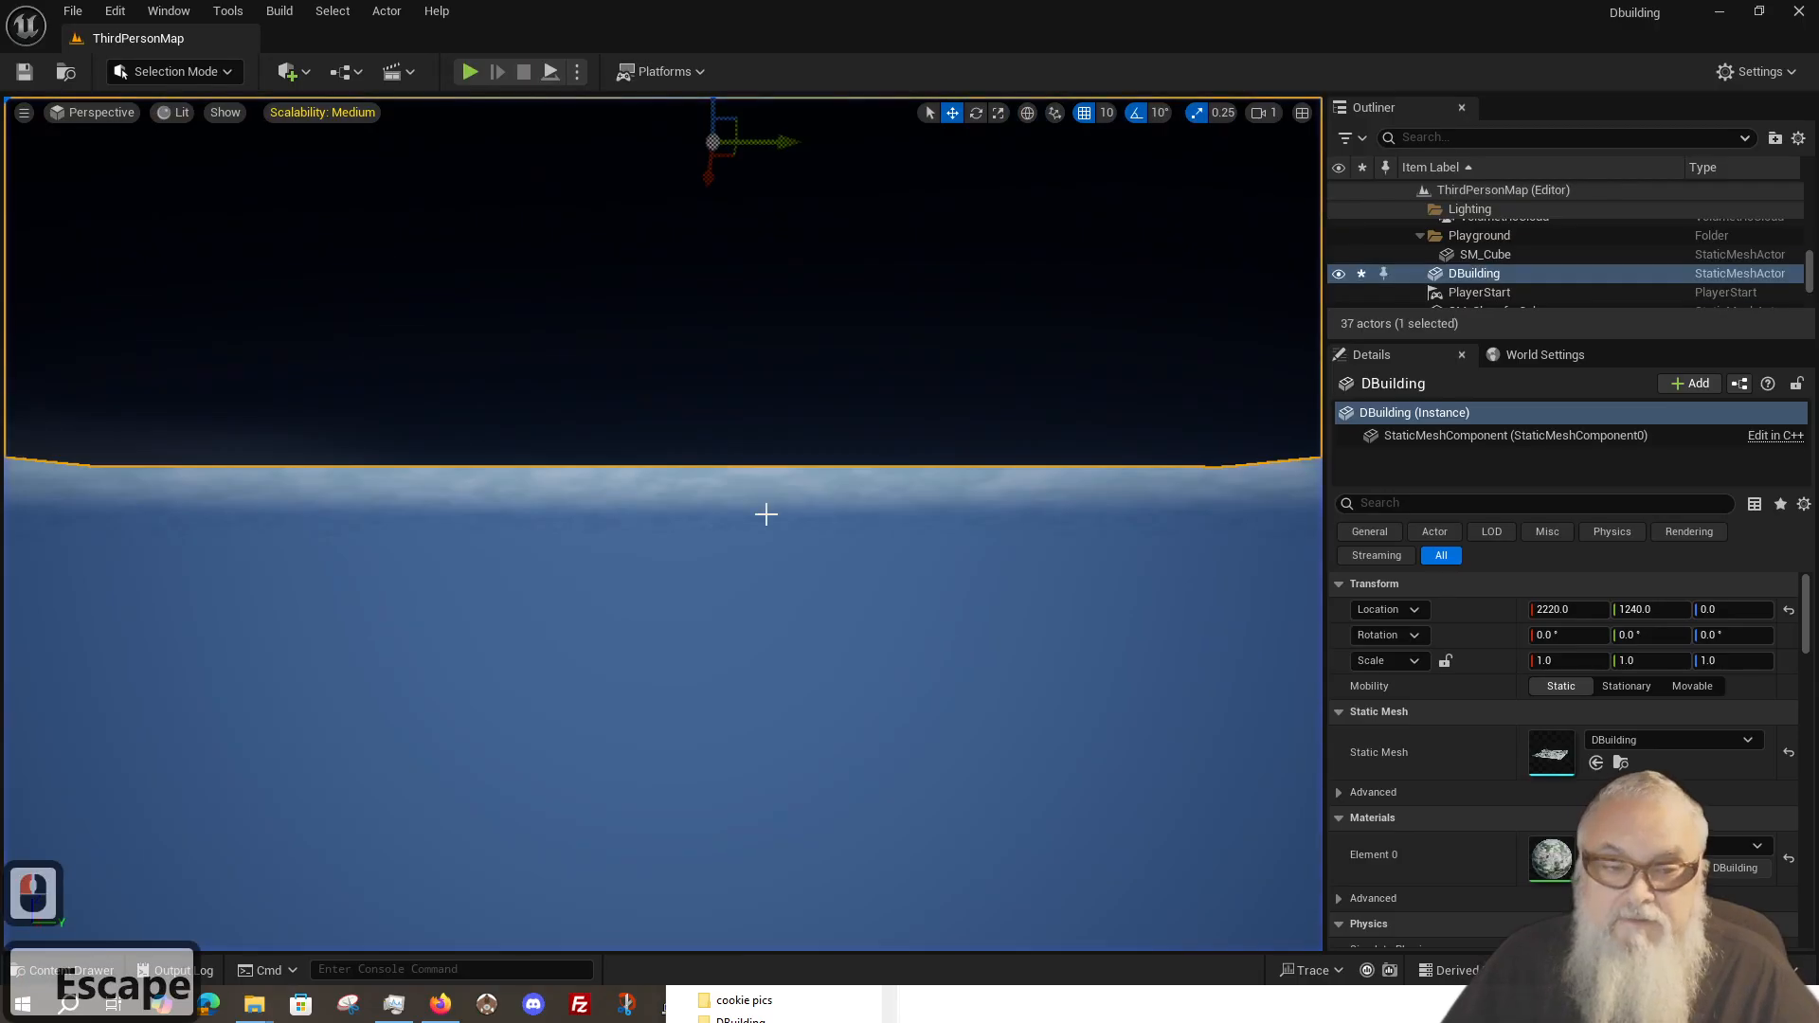
middle_click_drag(767, 515, 890, 56)
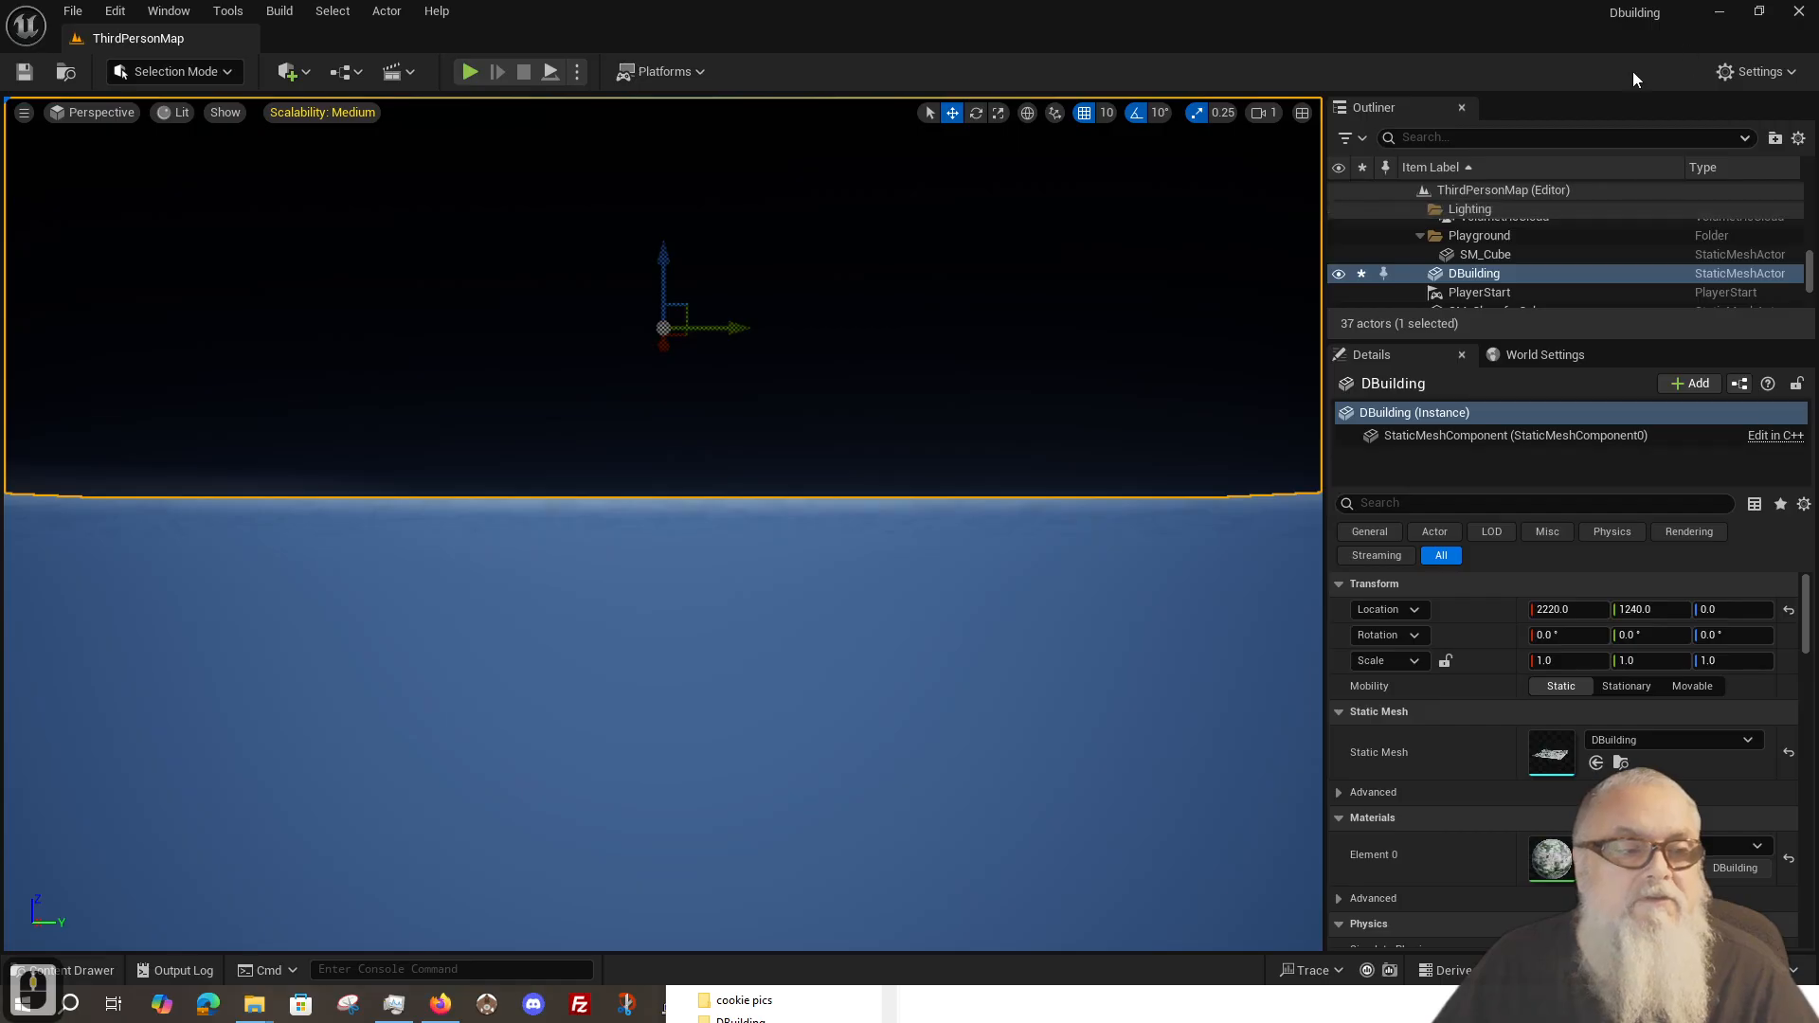
Step: Raise the PlayerStart above the building and set its Z location to 2000
left_click(1487, 291)
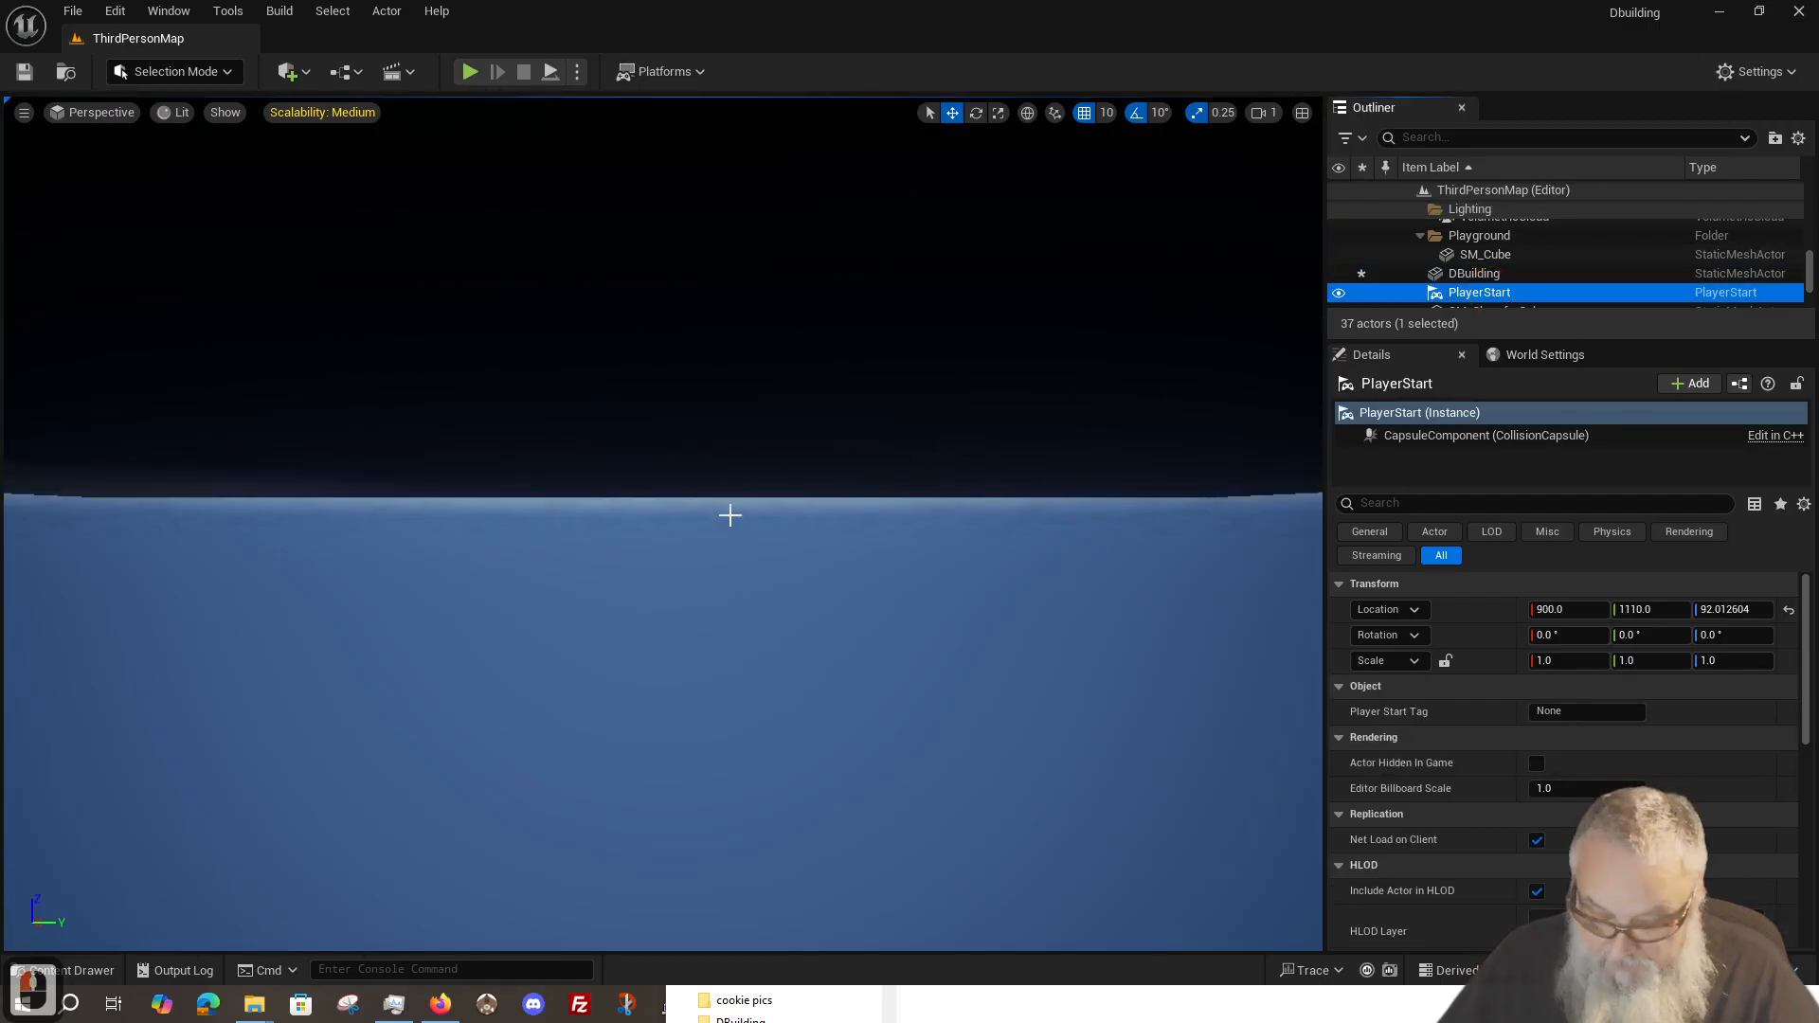
key("f")
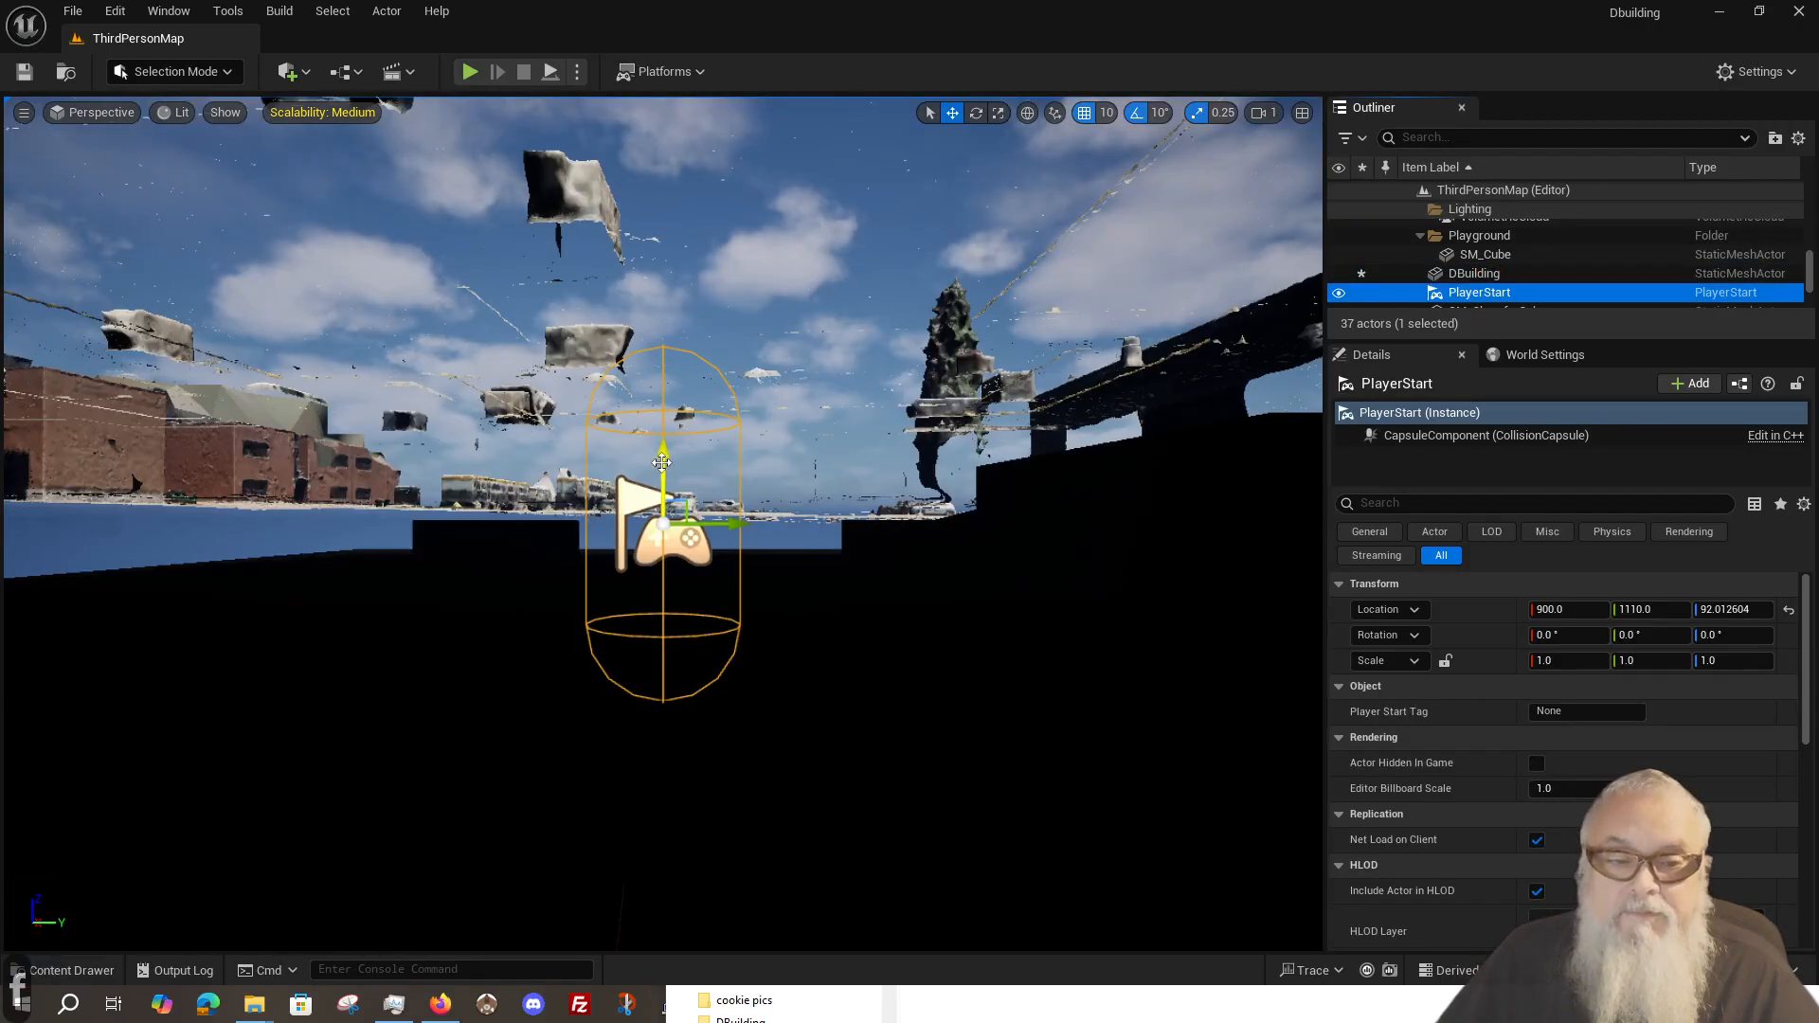
left_click_drag(661, 455, 755, 288)
scroll(755, 288, "down", 20)
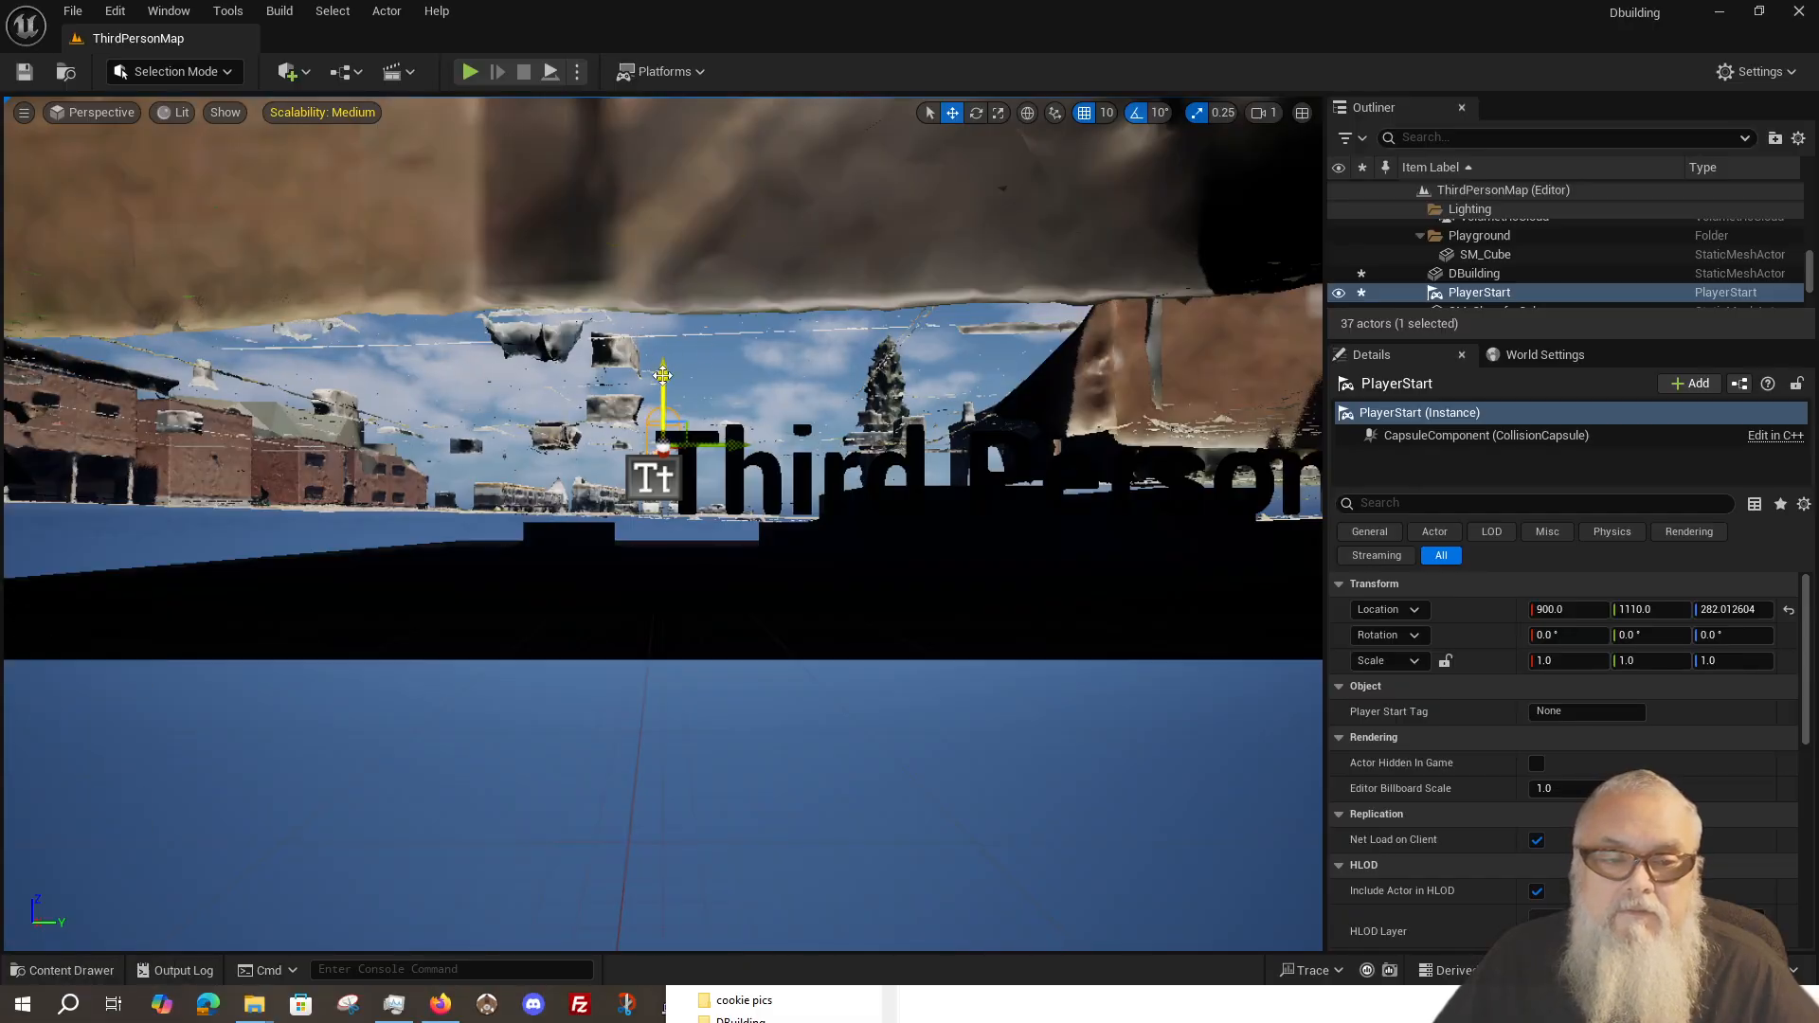
left_click_drag(666, 374, 736, 111)
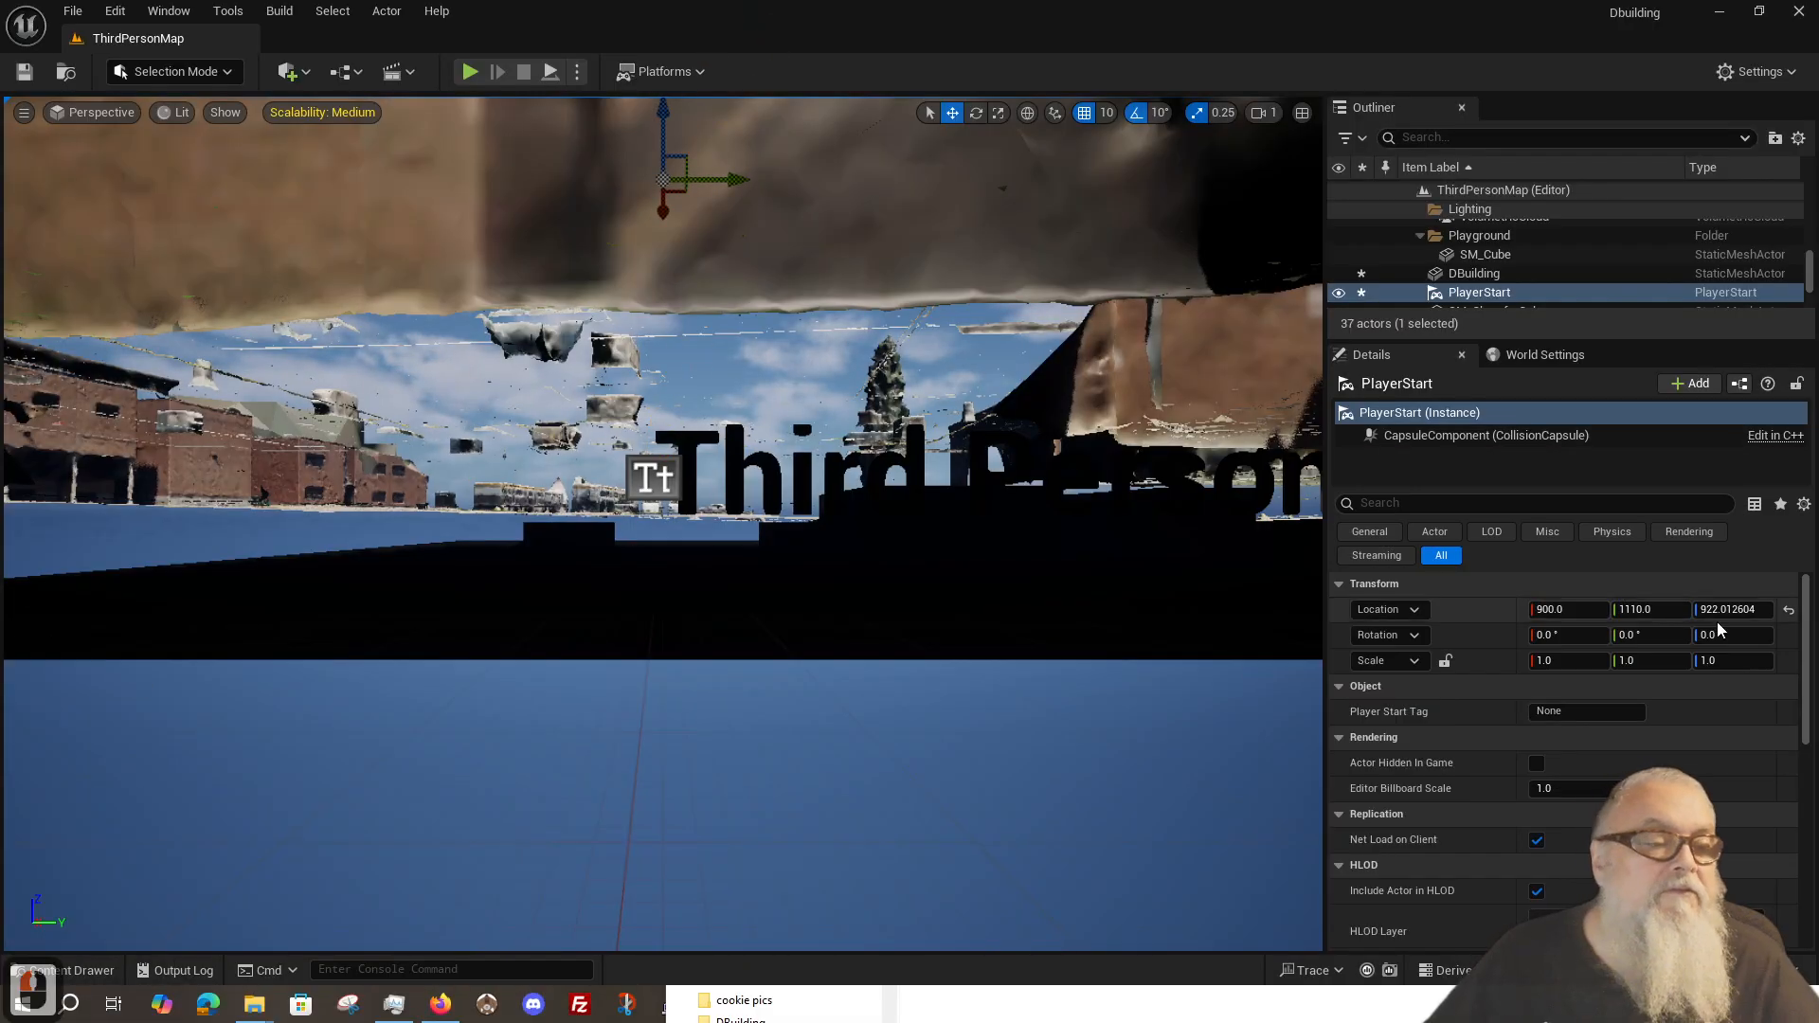
left_click(1705, 610)
type("2000")
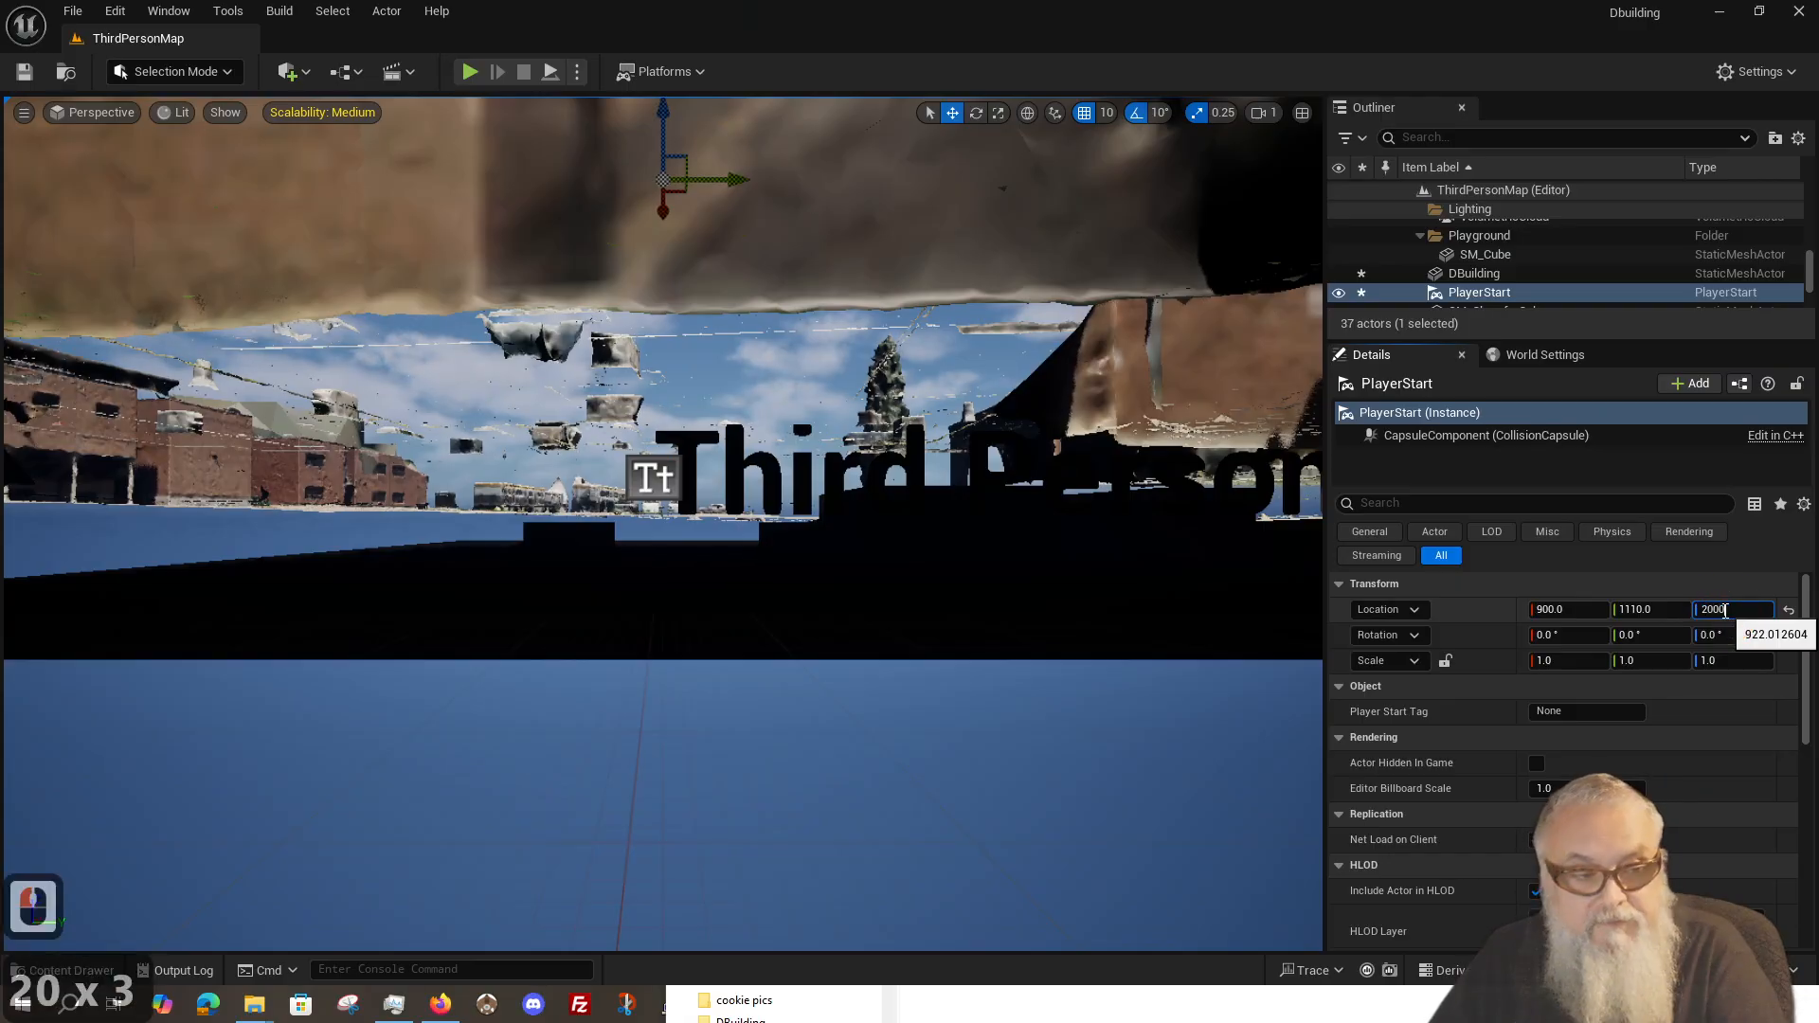
key("Return")
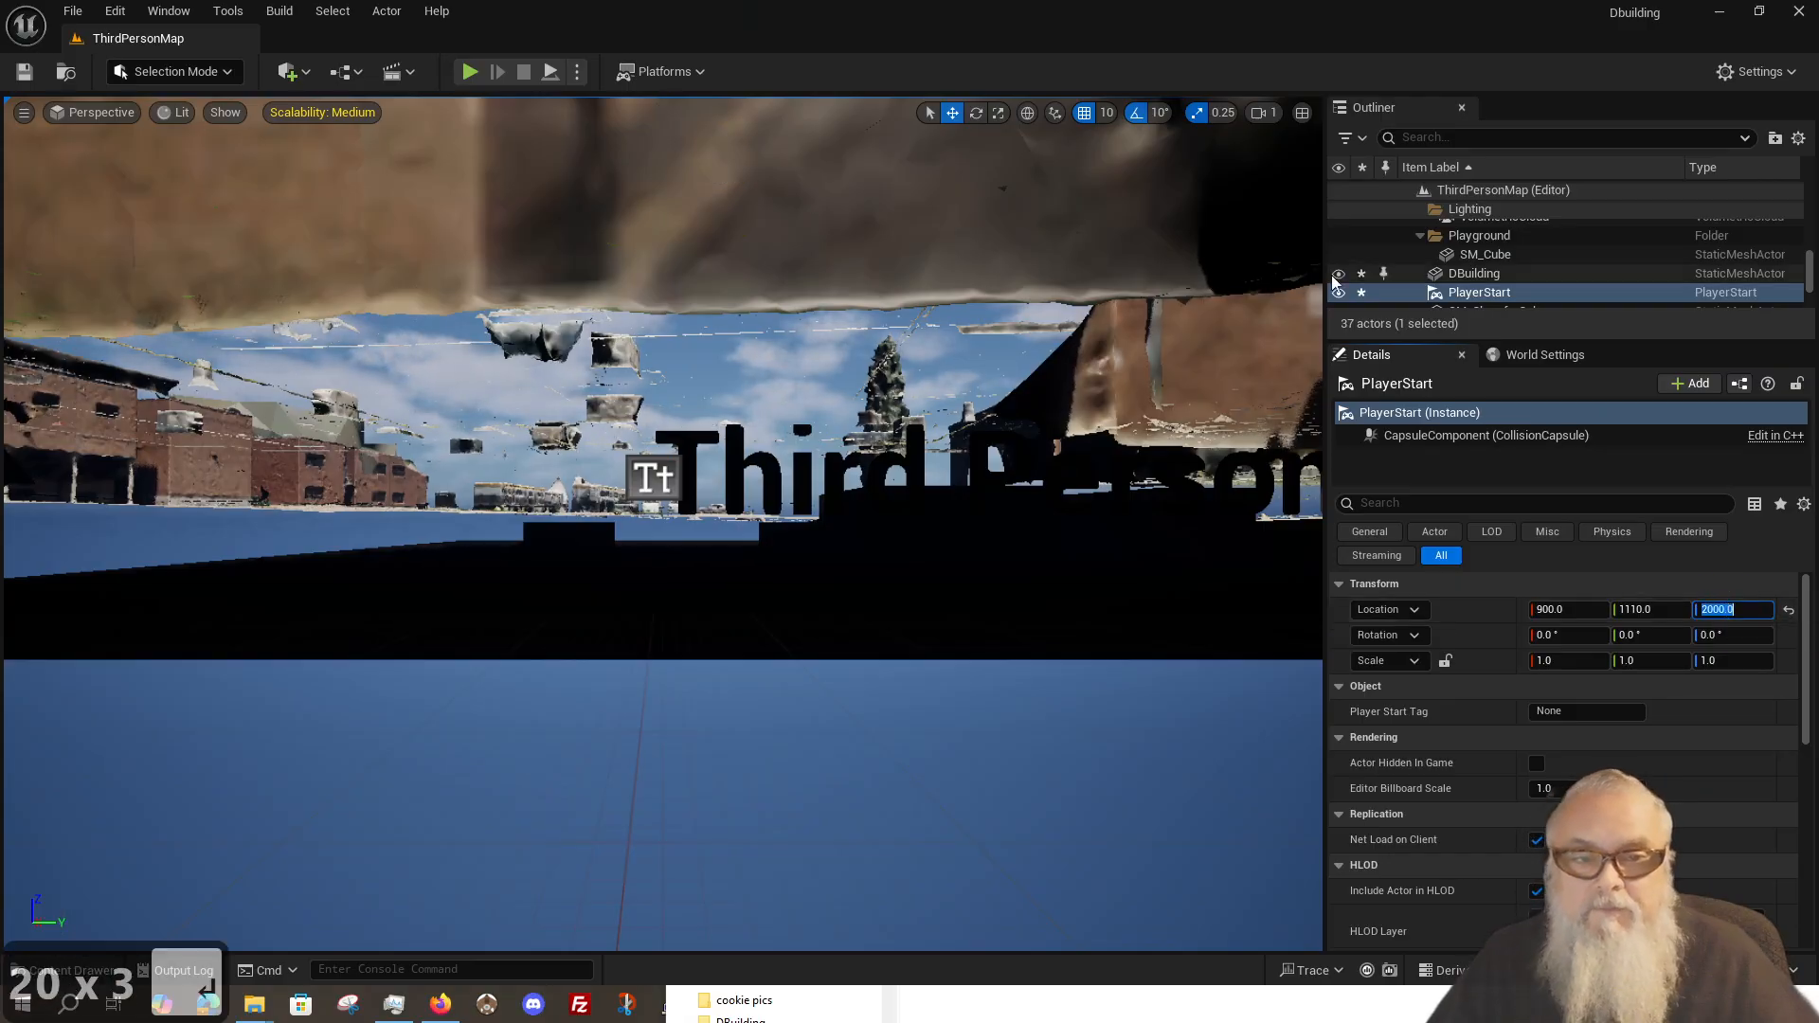
Step: Play the level in the editor, walk the character forward above the roof to test the spawn height, and stop the session
left_click(470, 72)
left_click(573, 197)
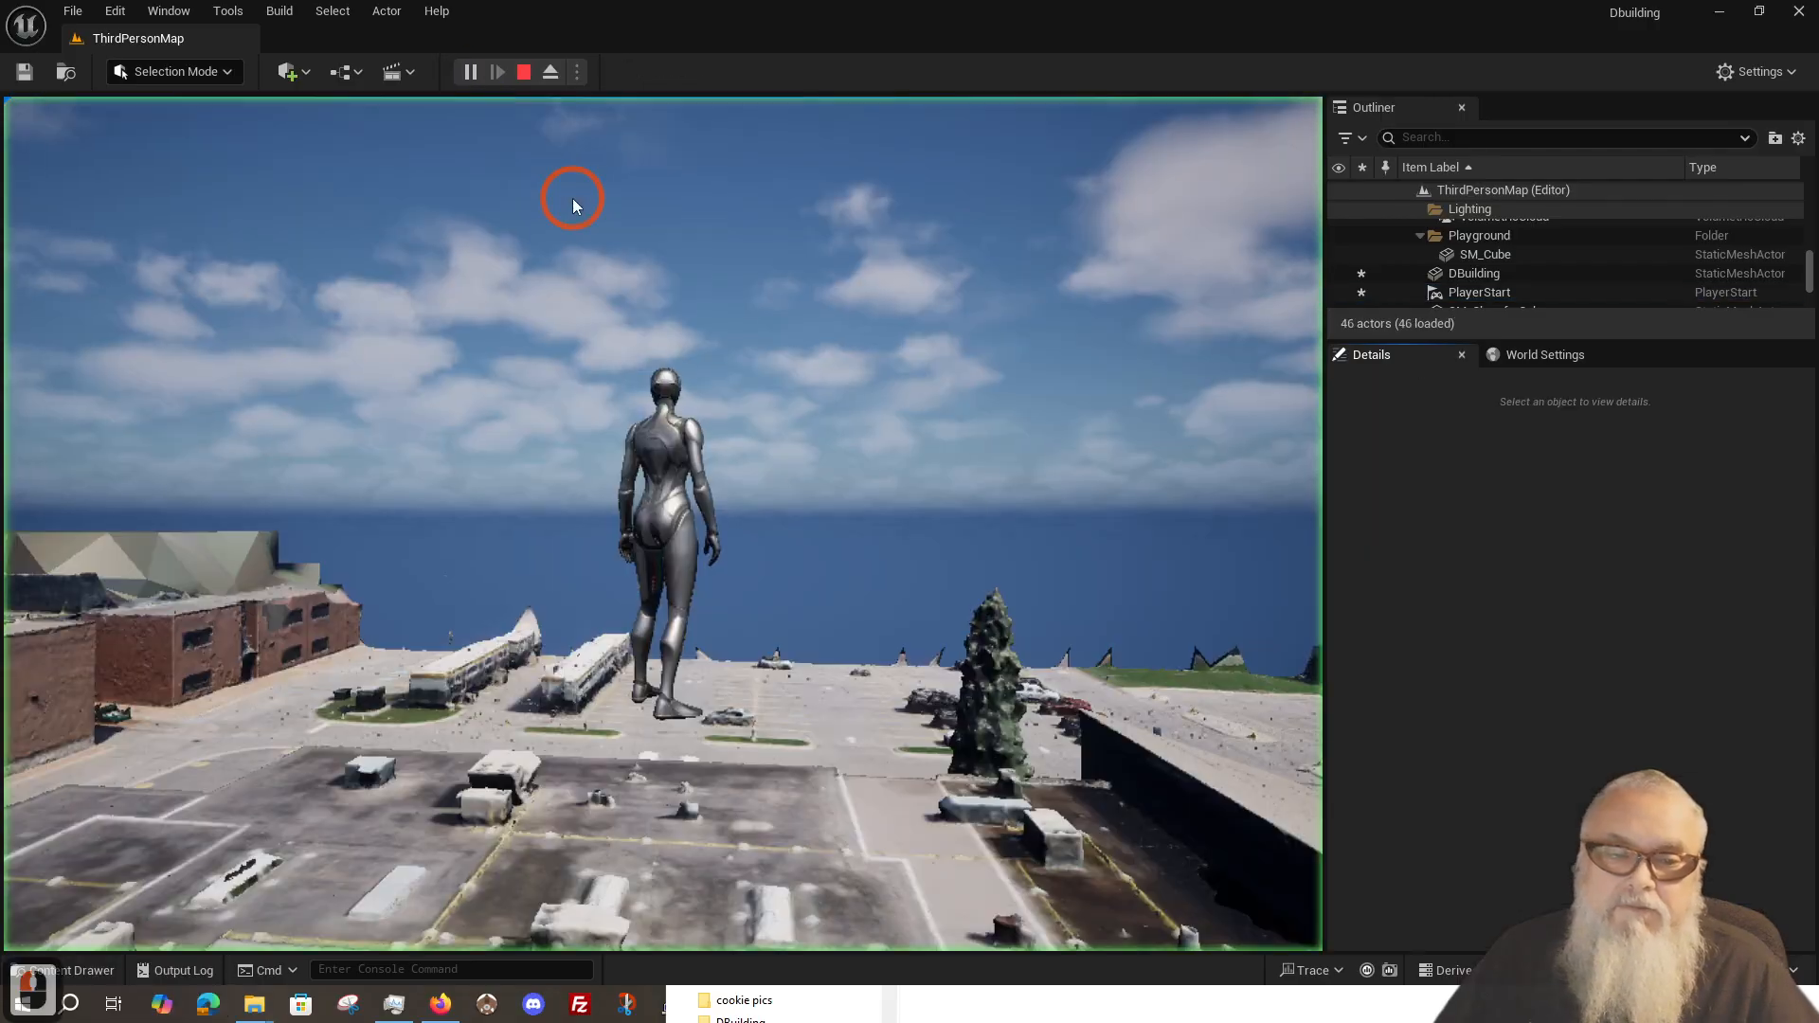
left_click(620, 362)
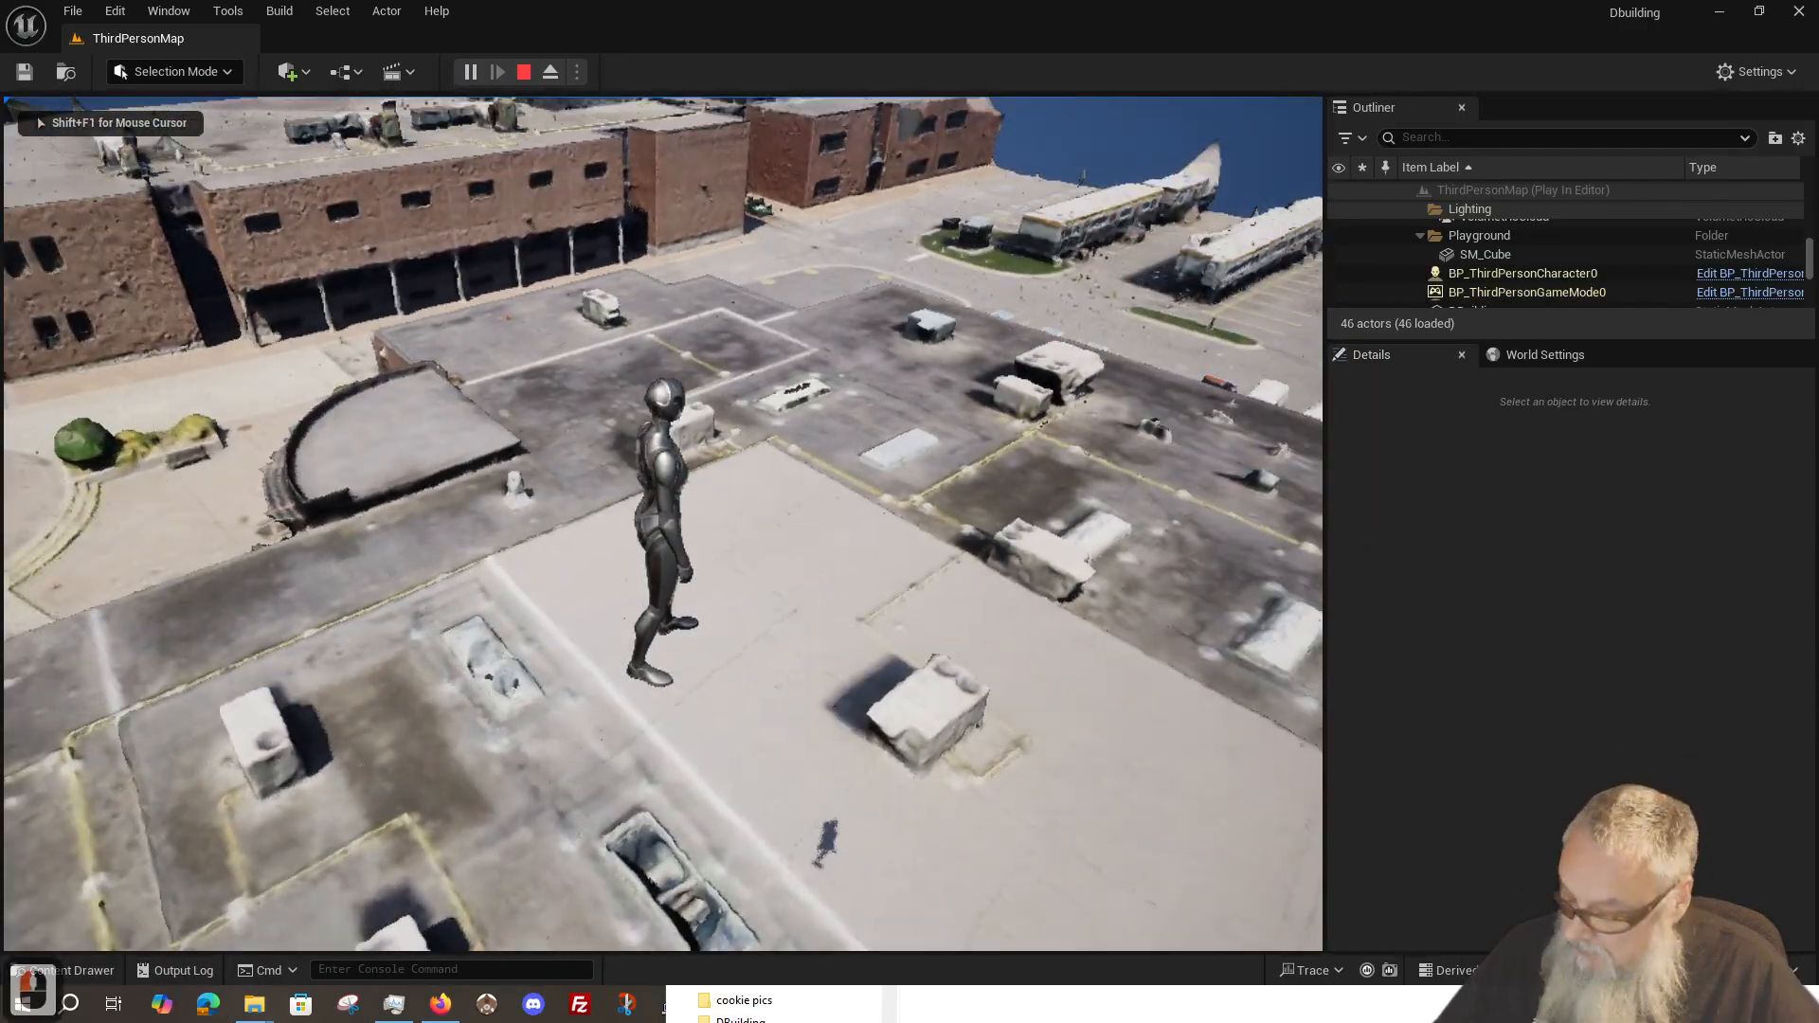
key("w")
key("w")
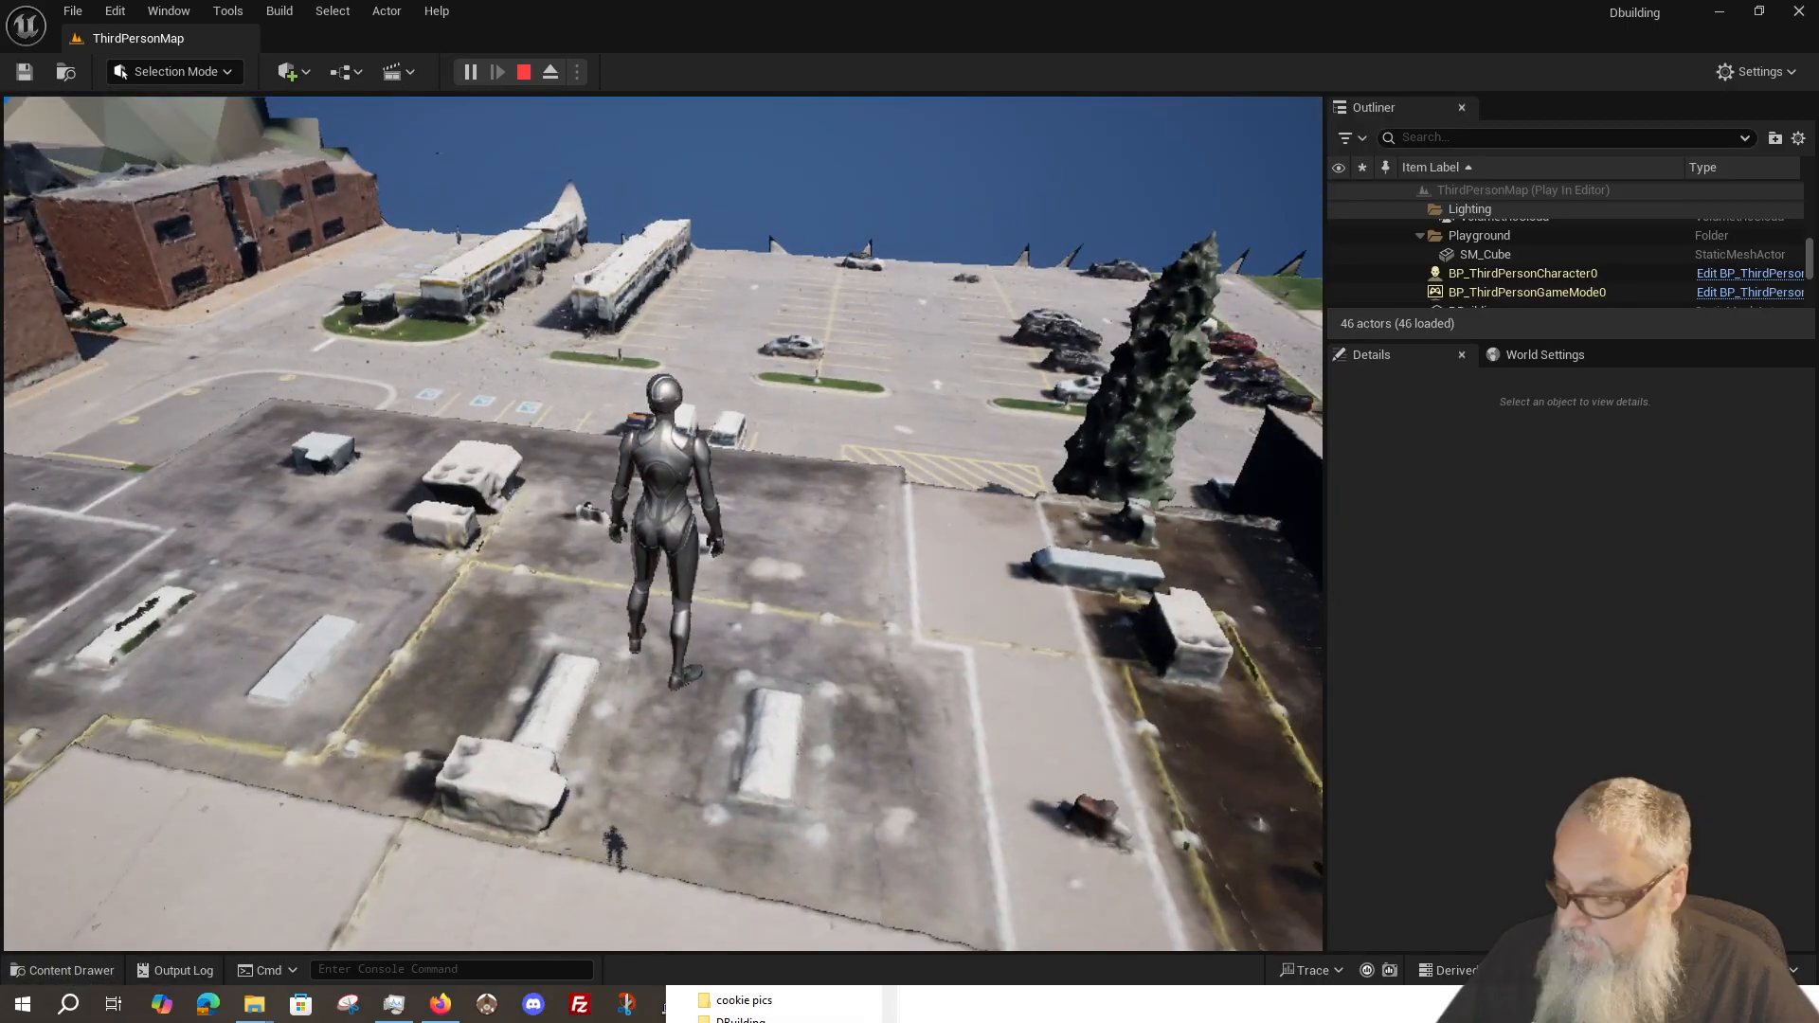
key("Escape")
scroll(870, 721, "up", 4)
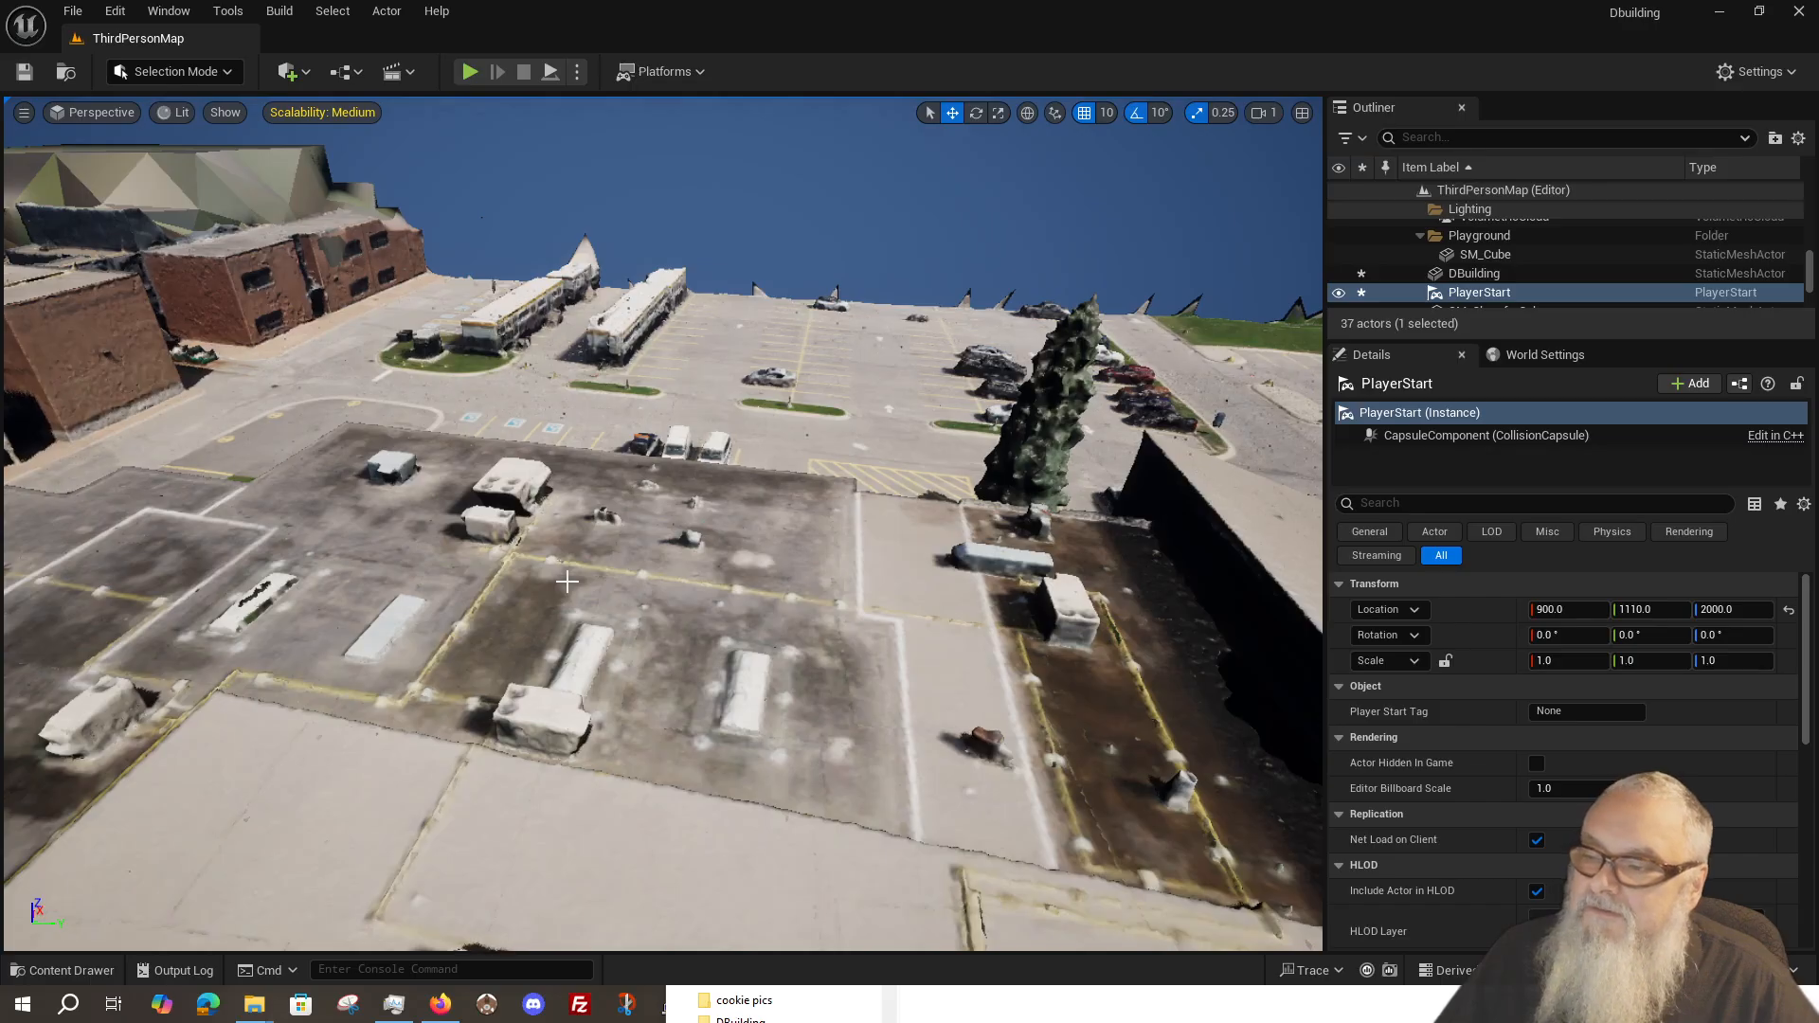
Step: Start a play session and display the collision geometry with the console command "show collision"
left_click(726, 537)
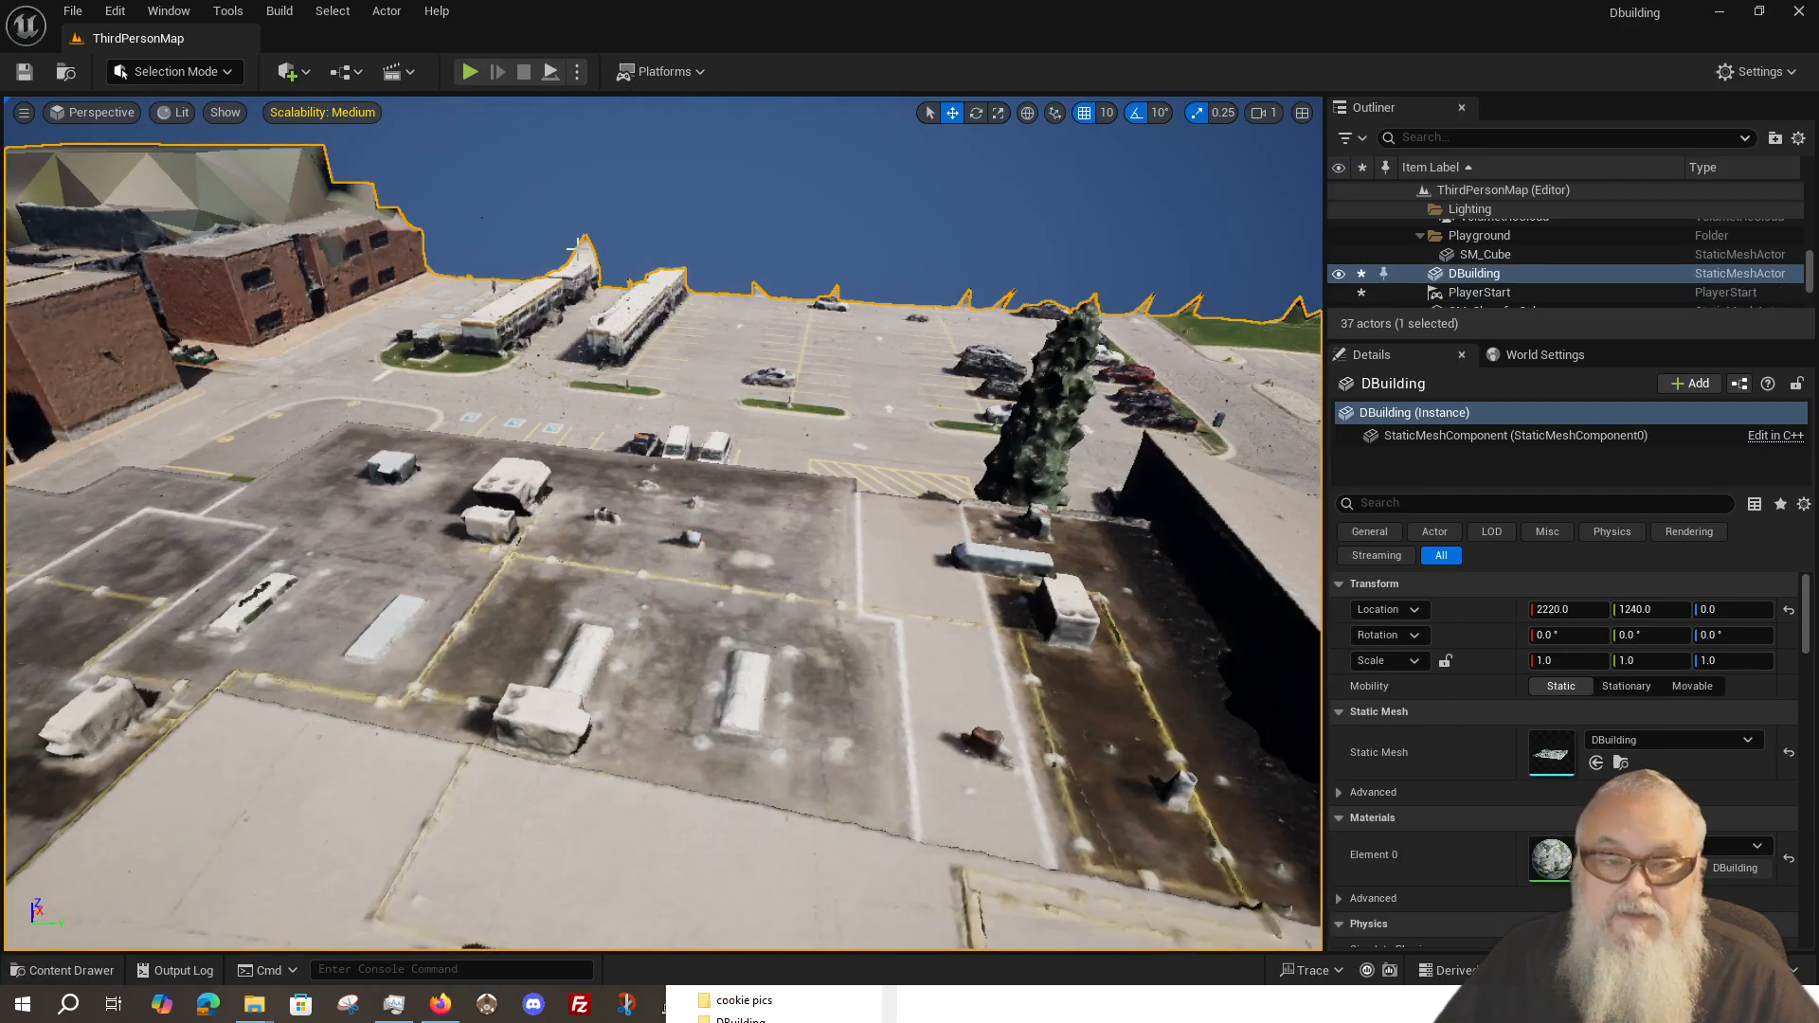
left_click(471, 72)
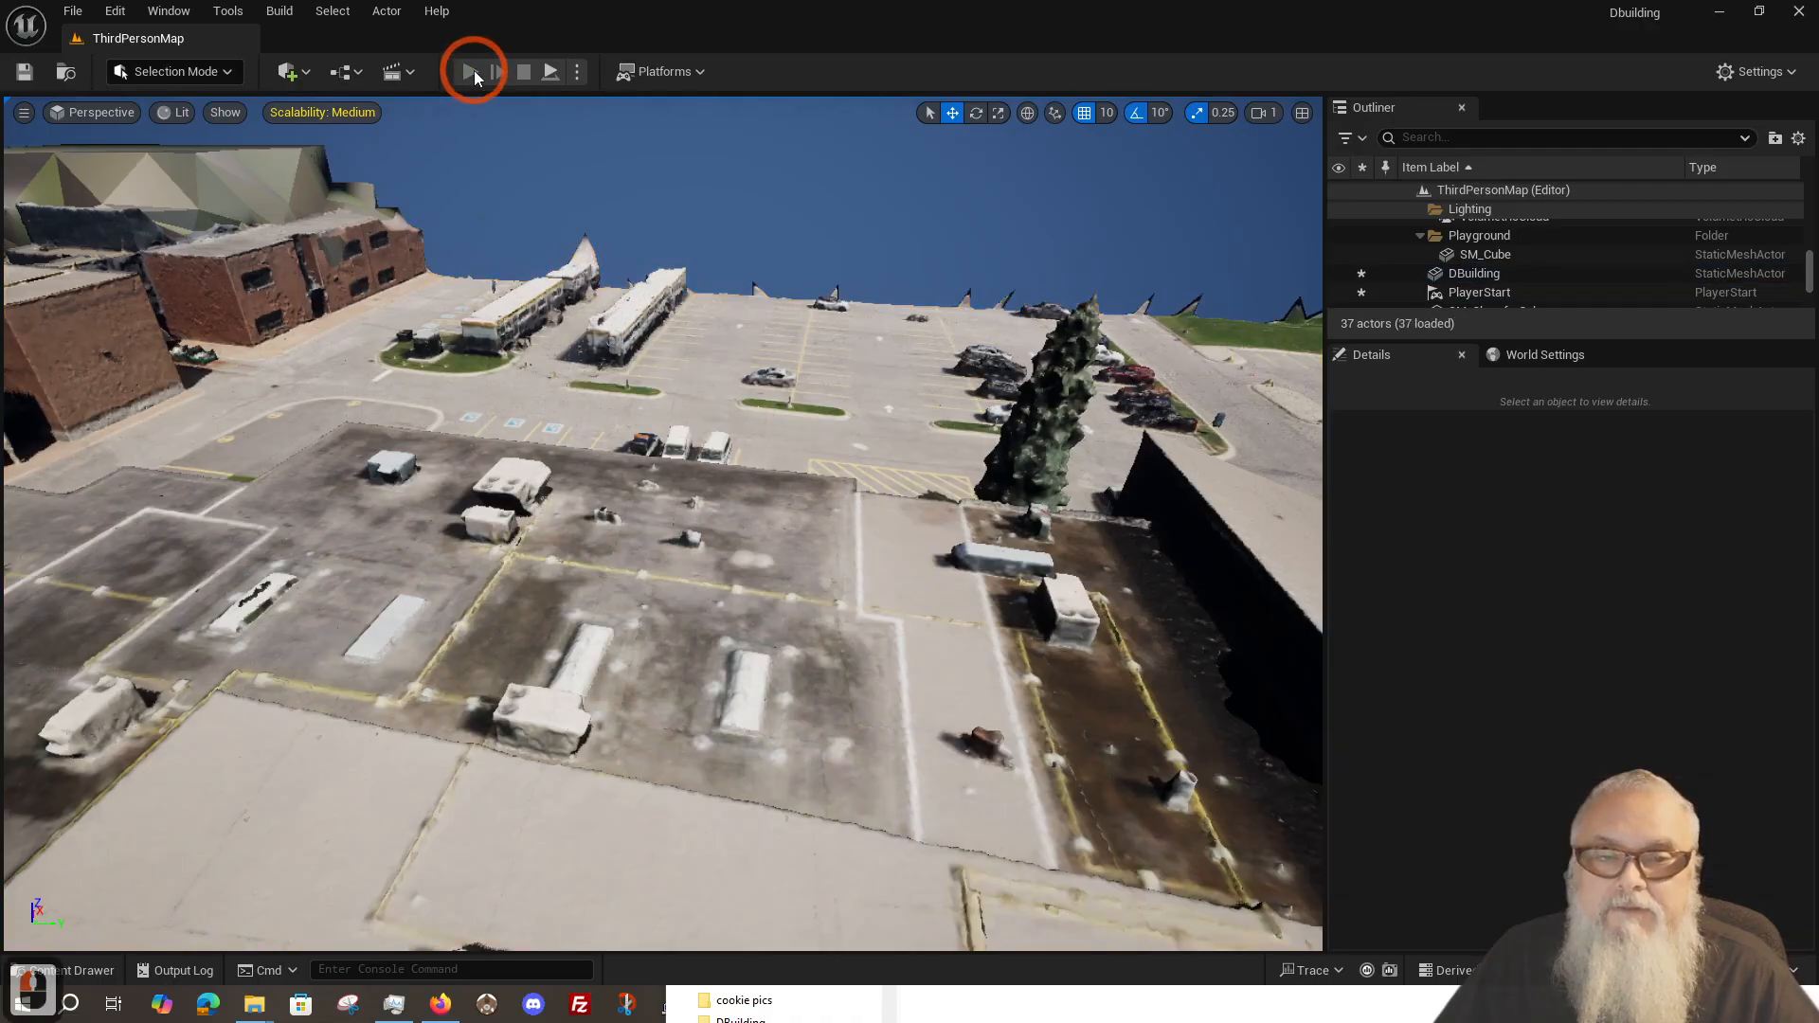
key("grave")
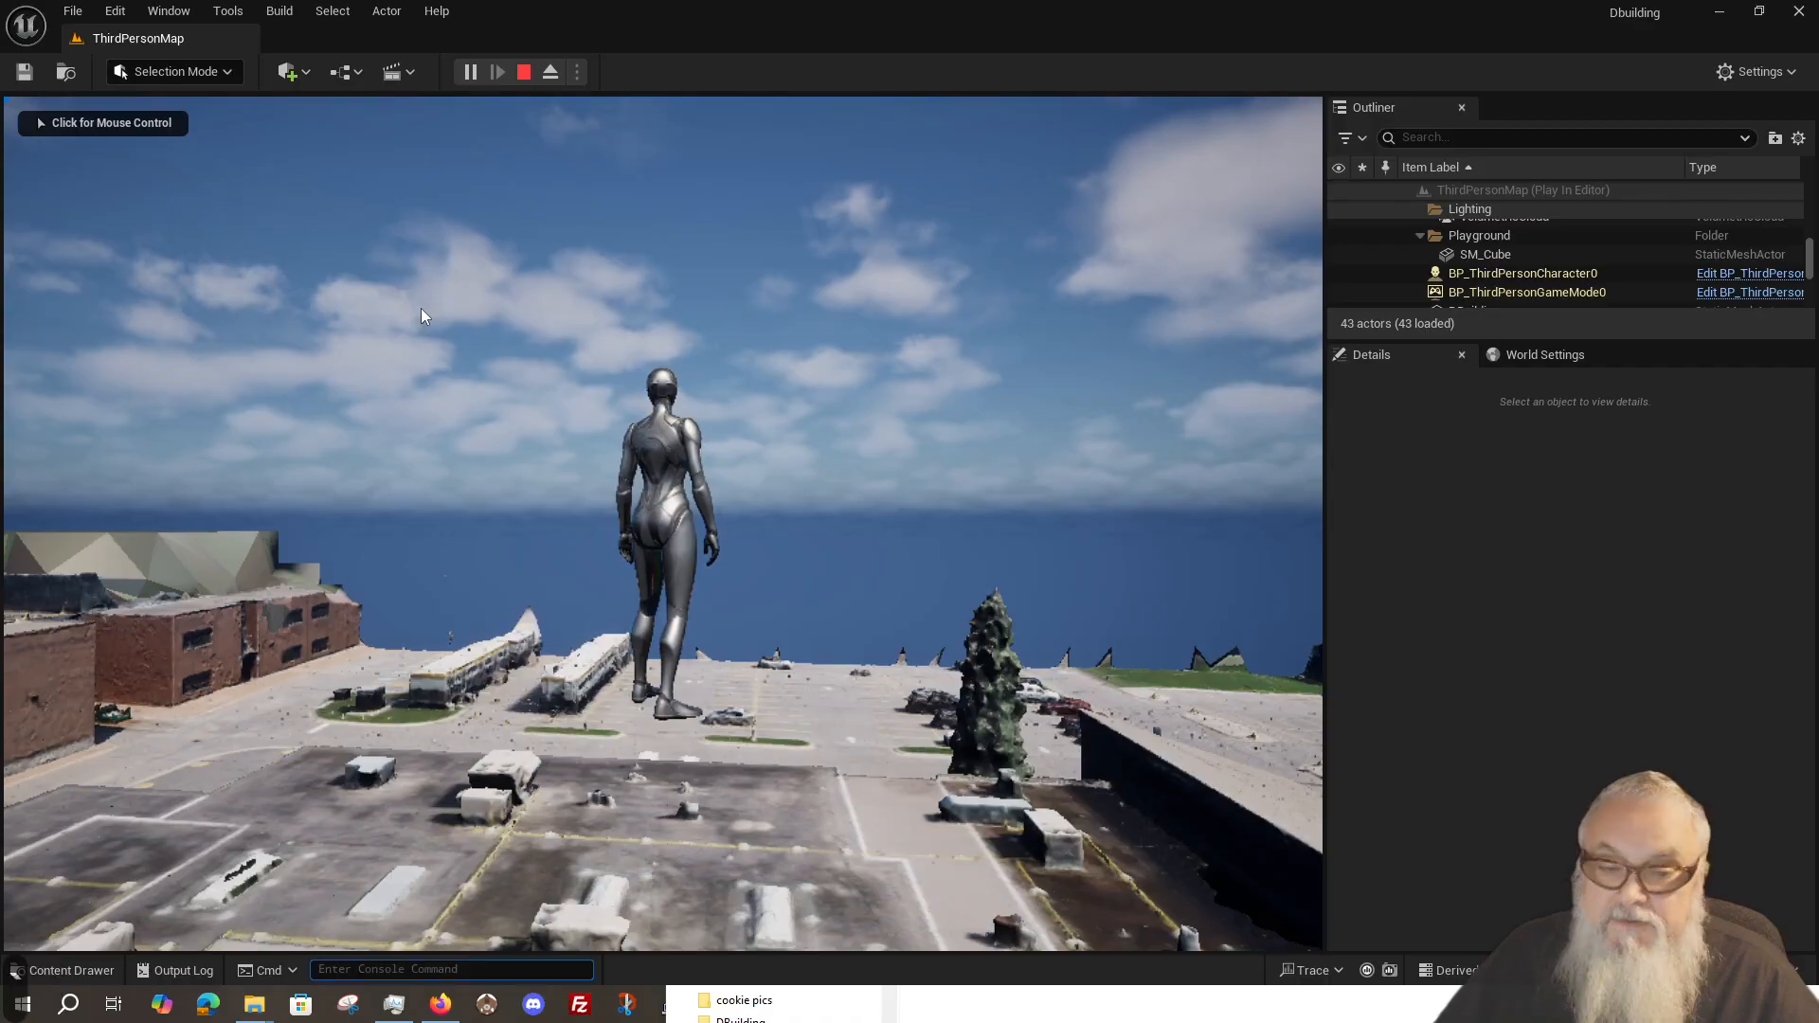
type("show c")
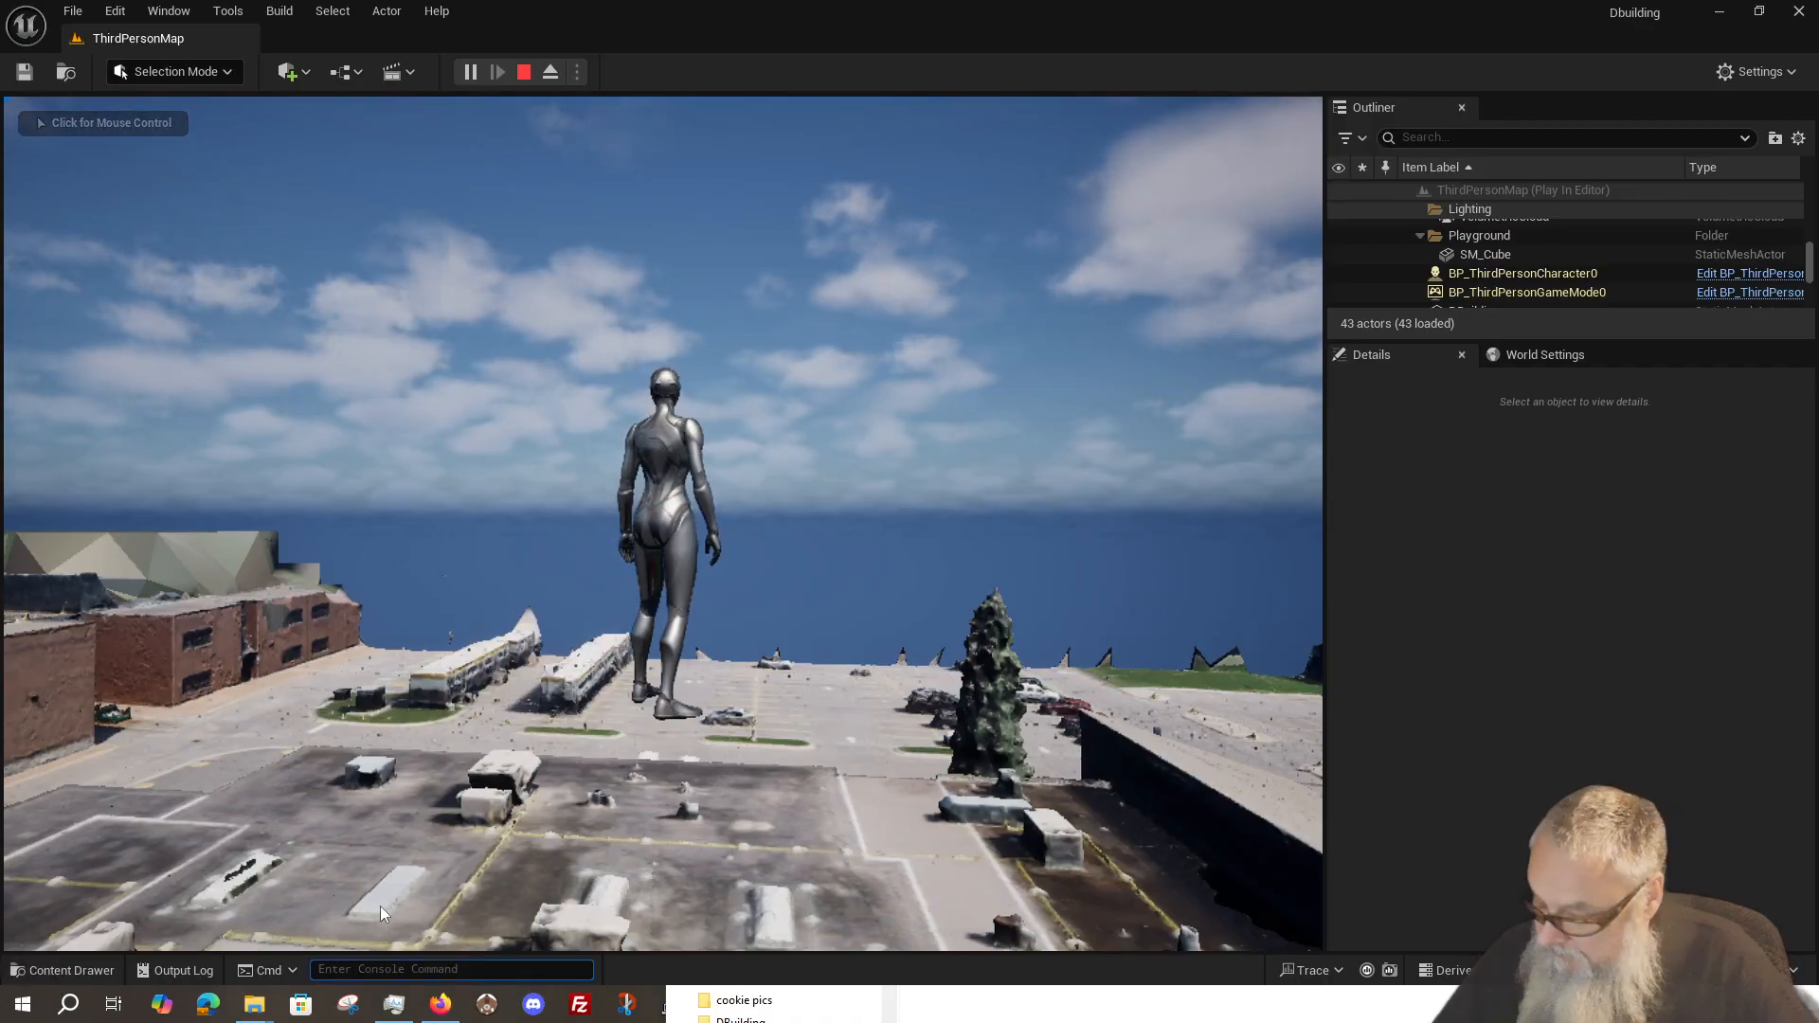
type("ollision")
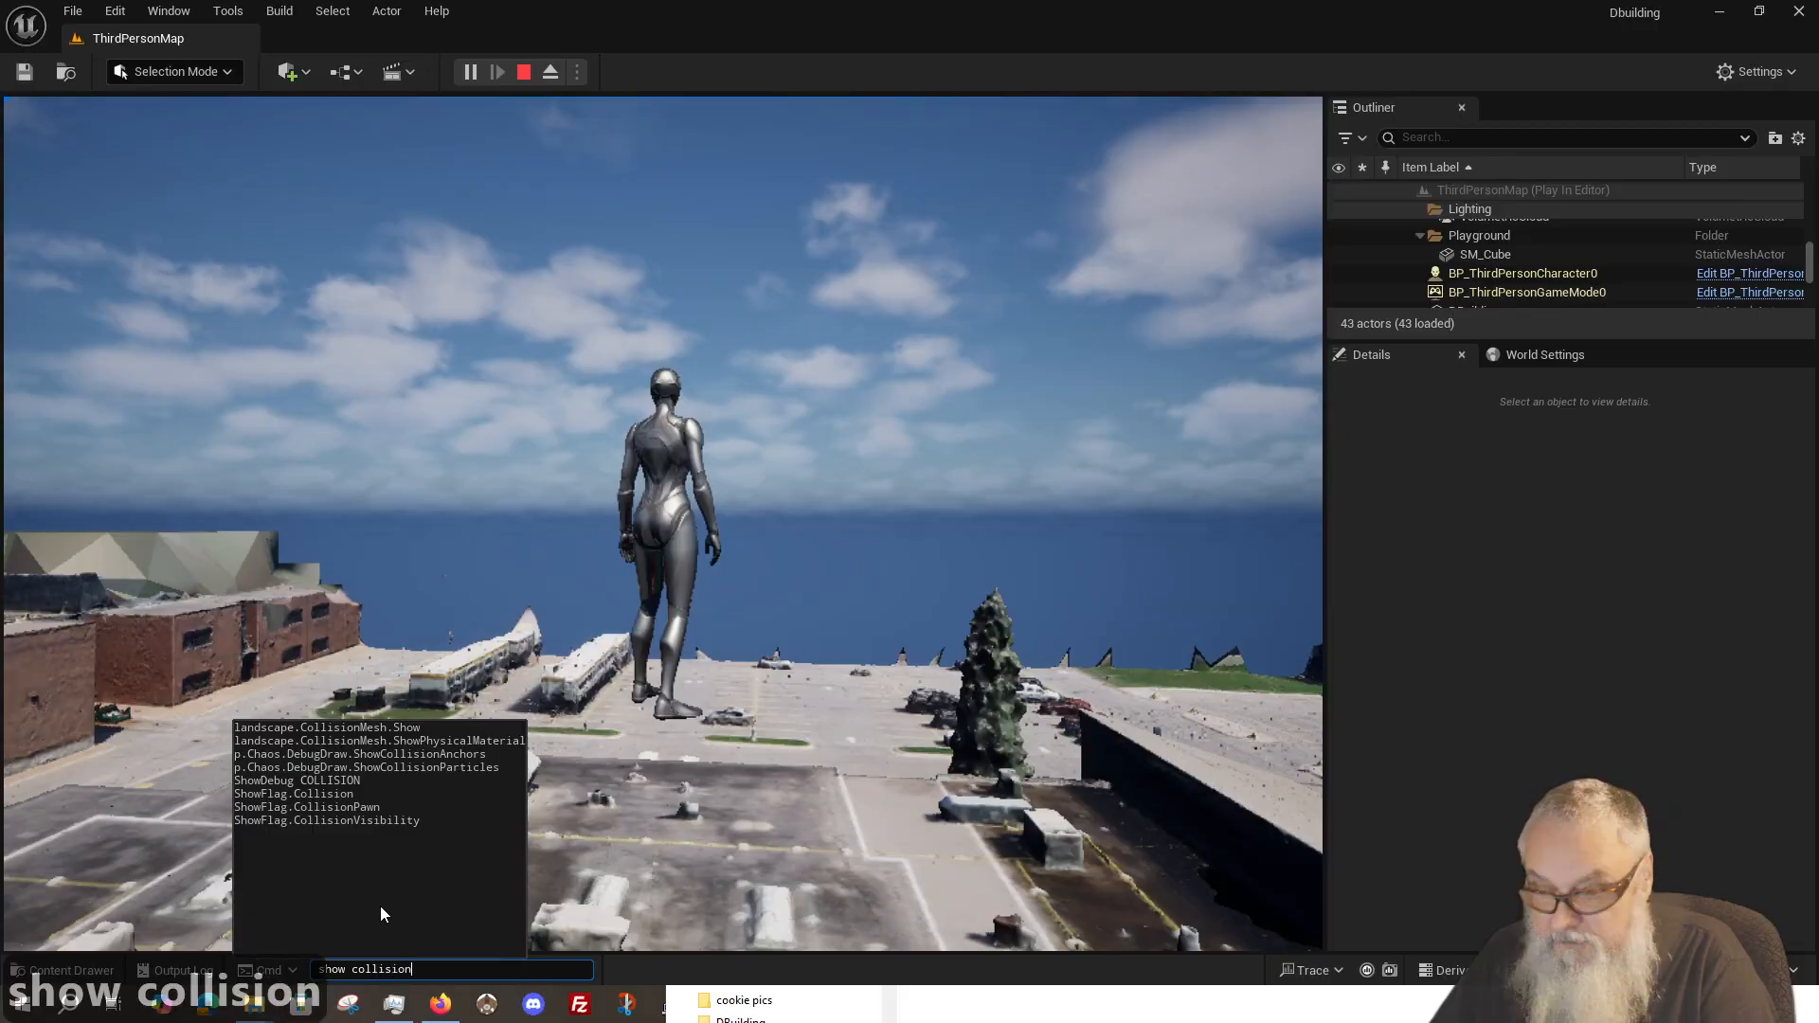
key("Return")
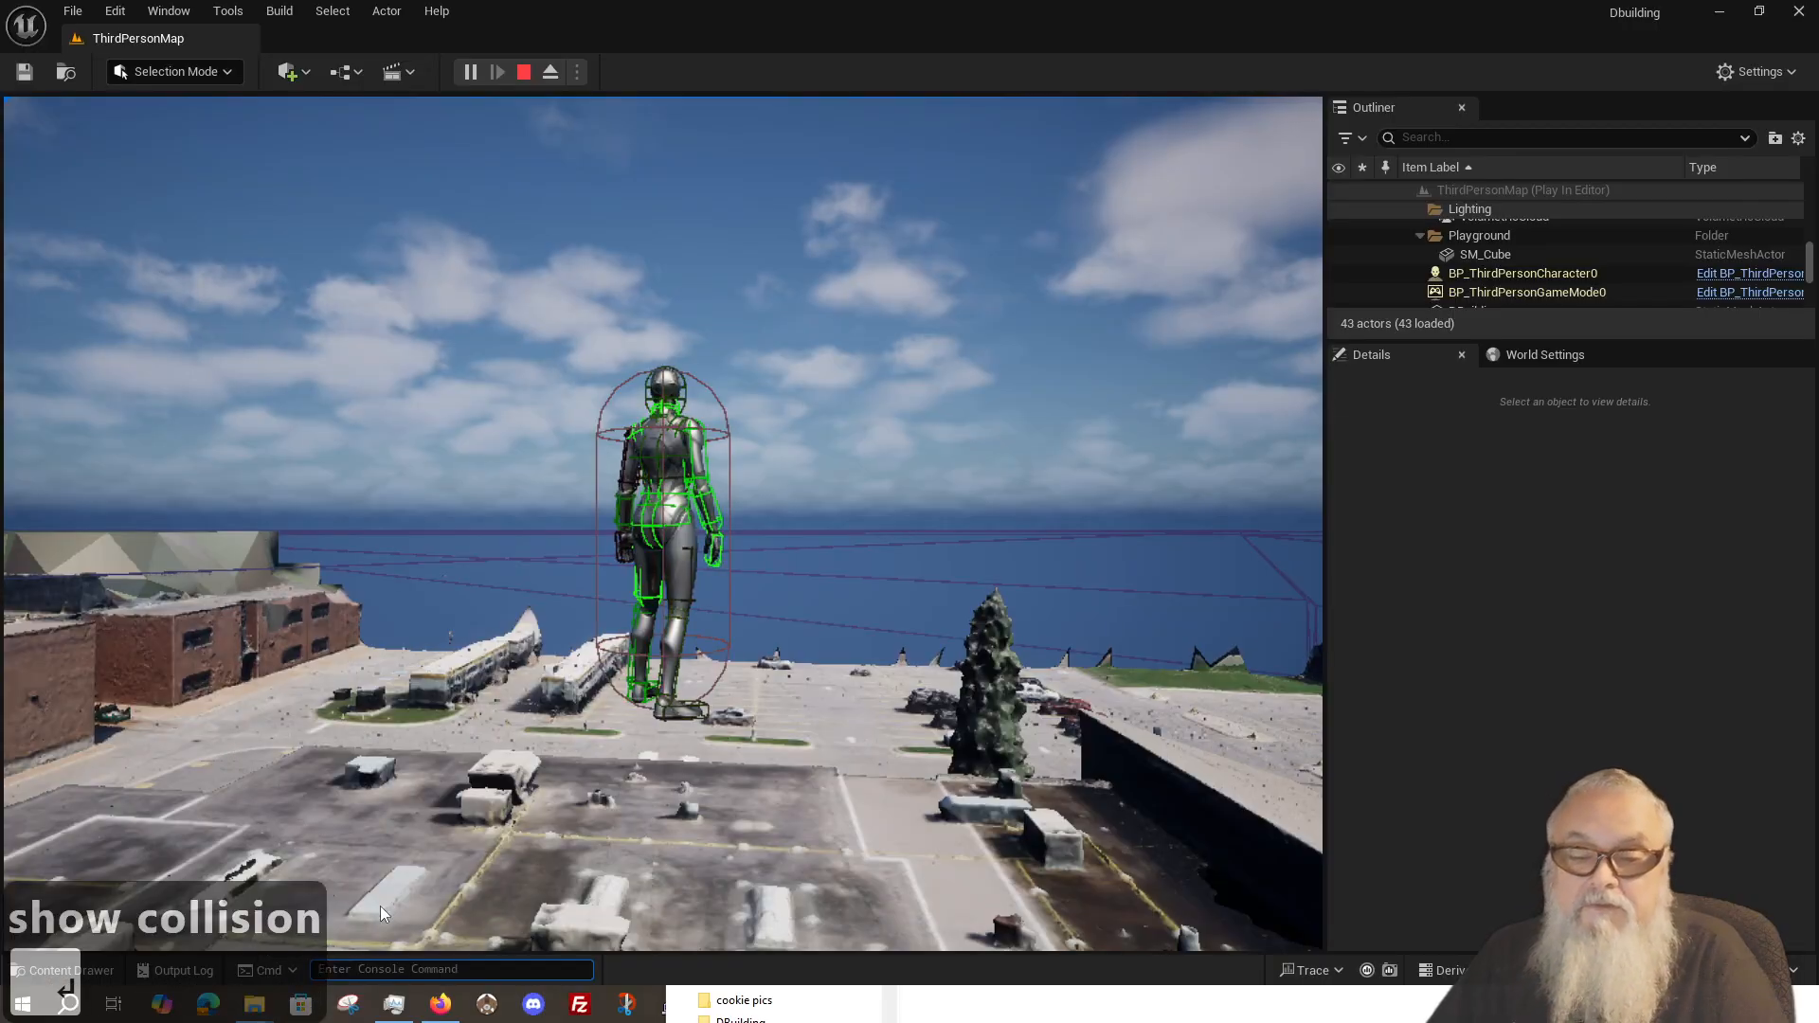
Step: Walk the character across the rooftop towards the parking lot to inspect the collision display, and stop the play session
left_click(771, 485)
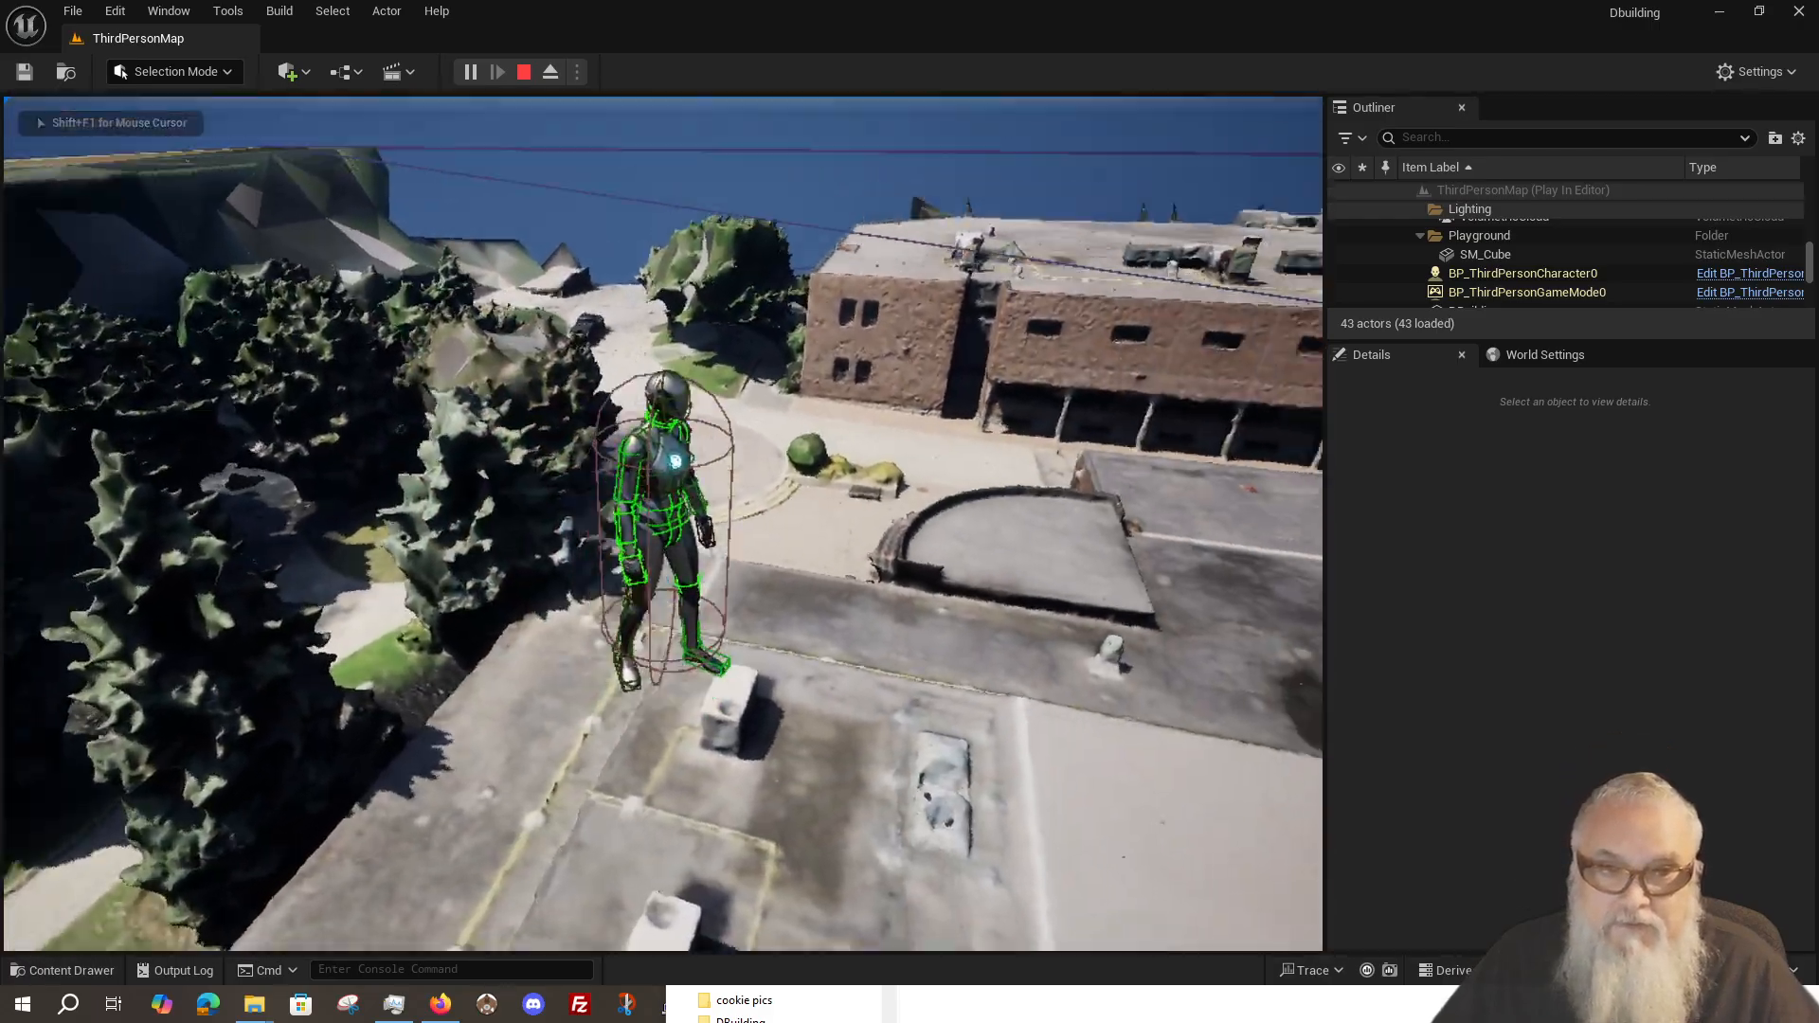
key("w")
key("w")
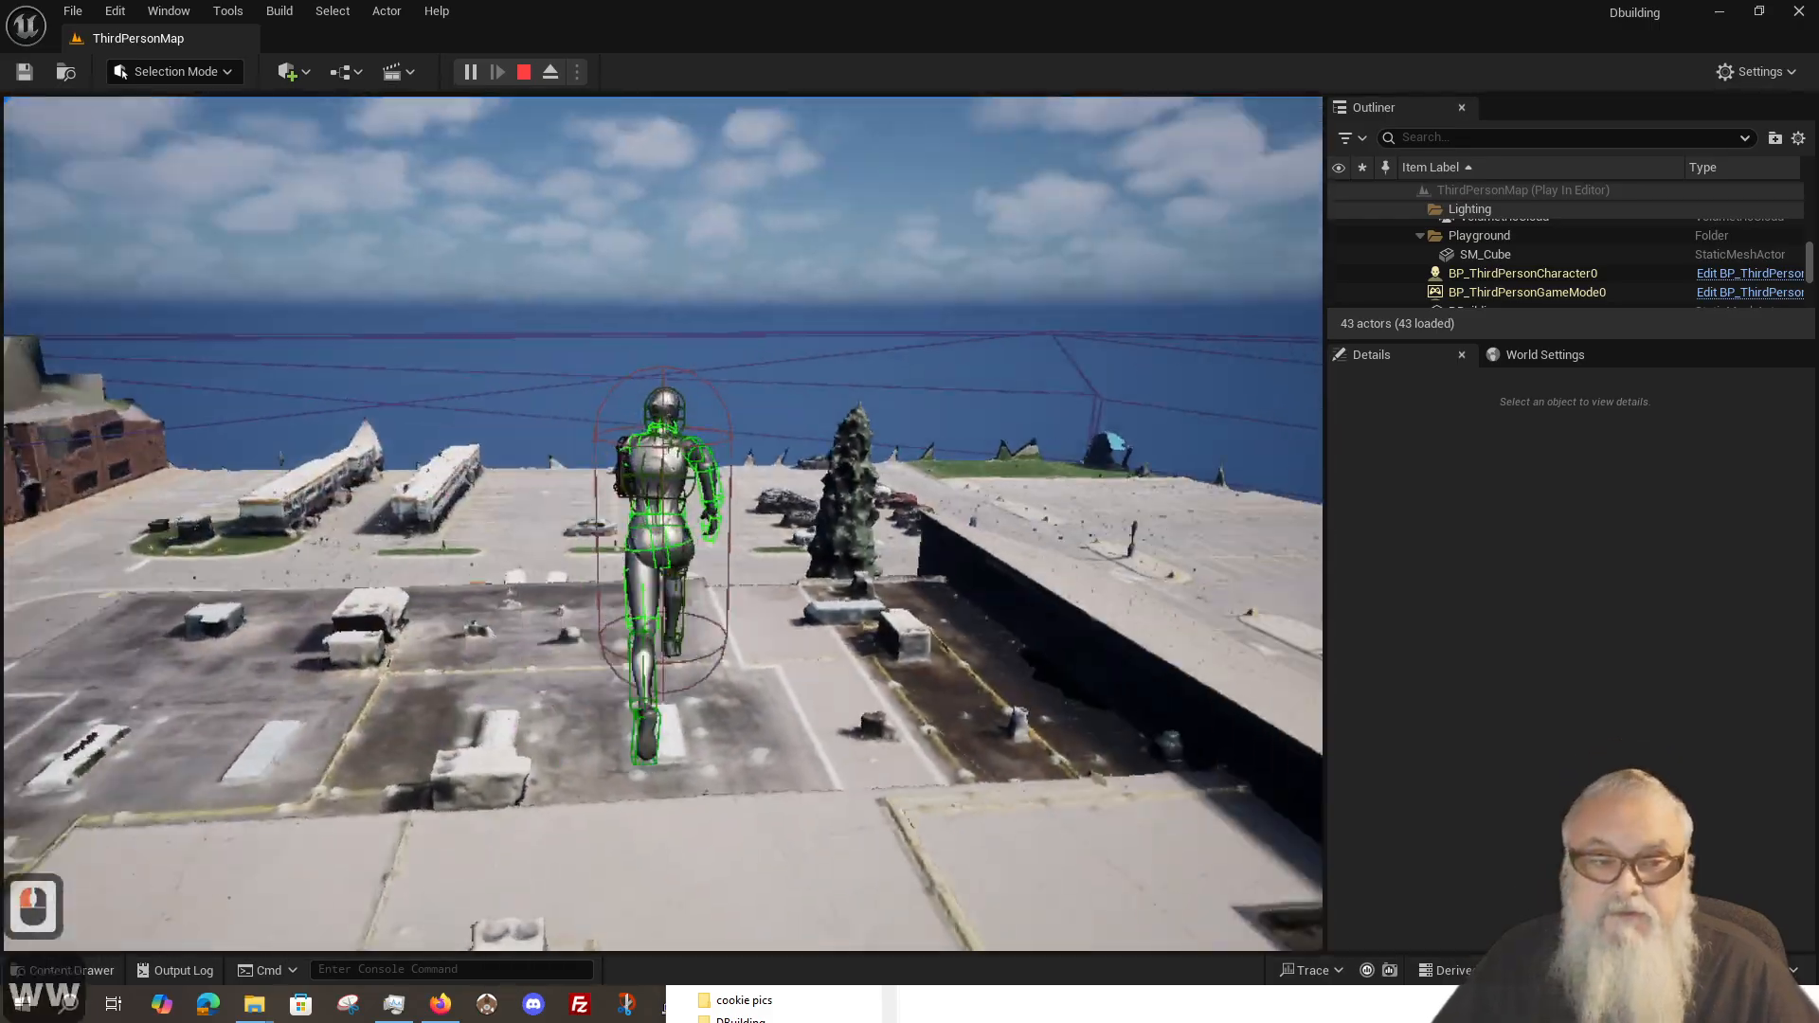
key("w")
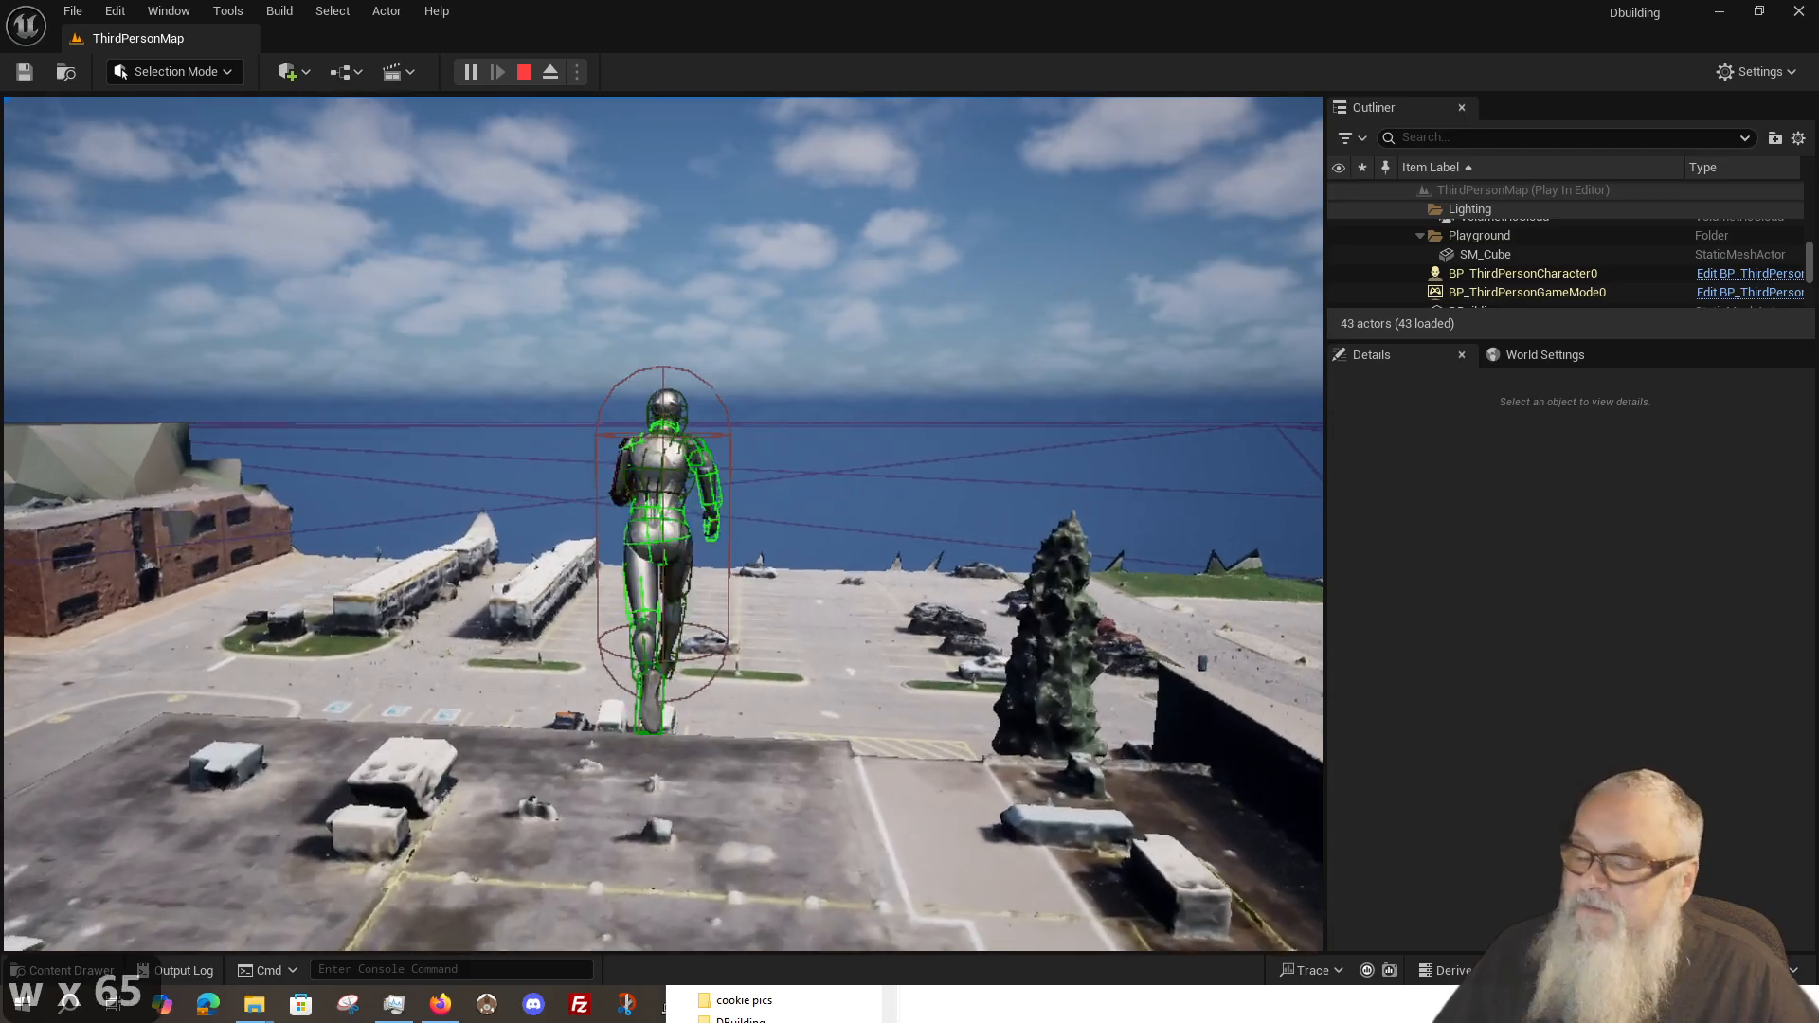
key("w")
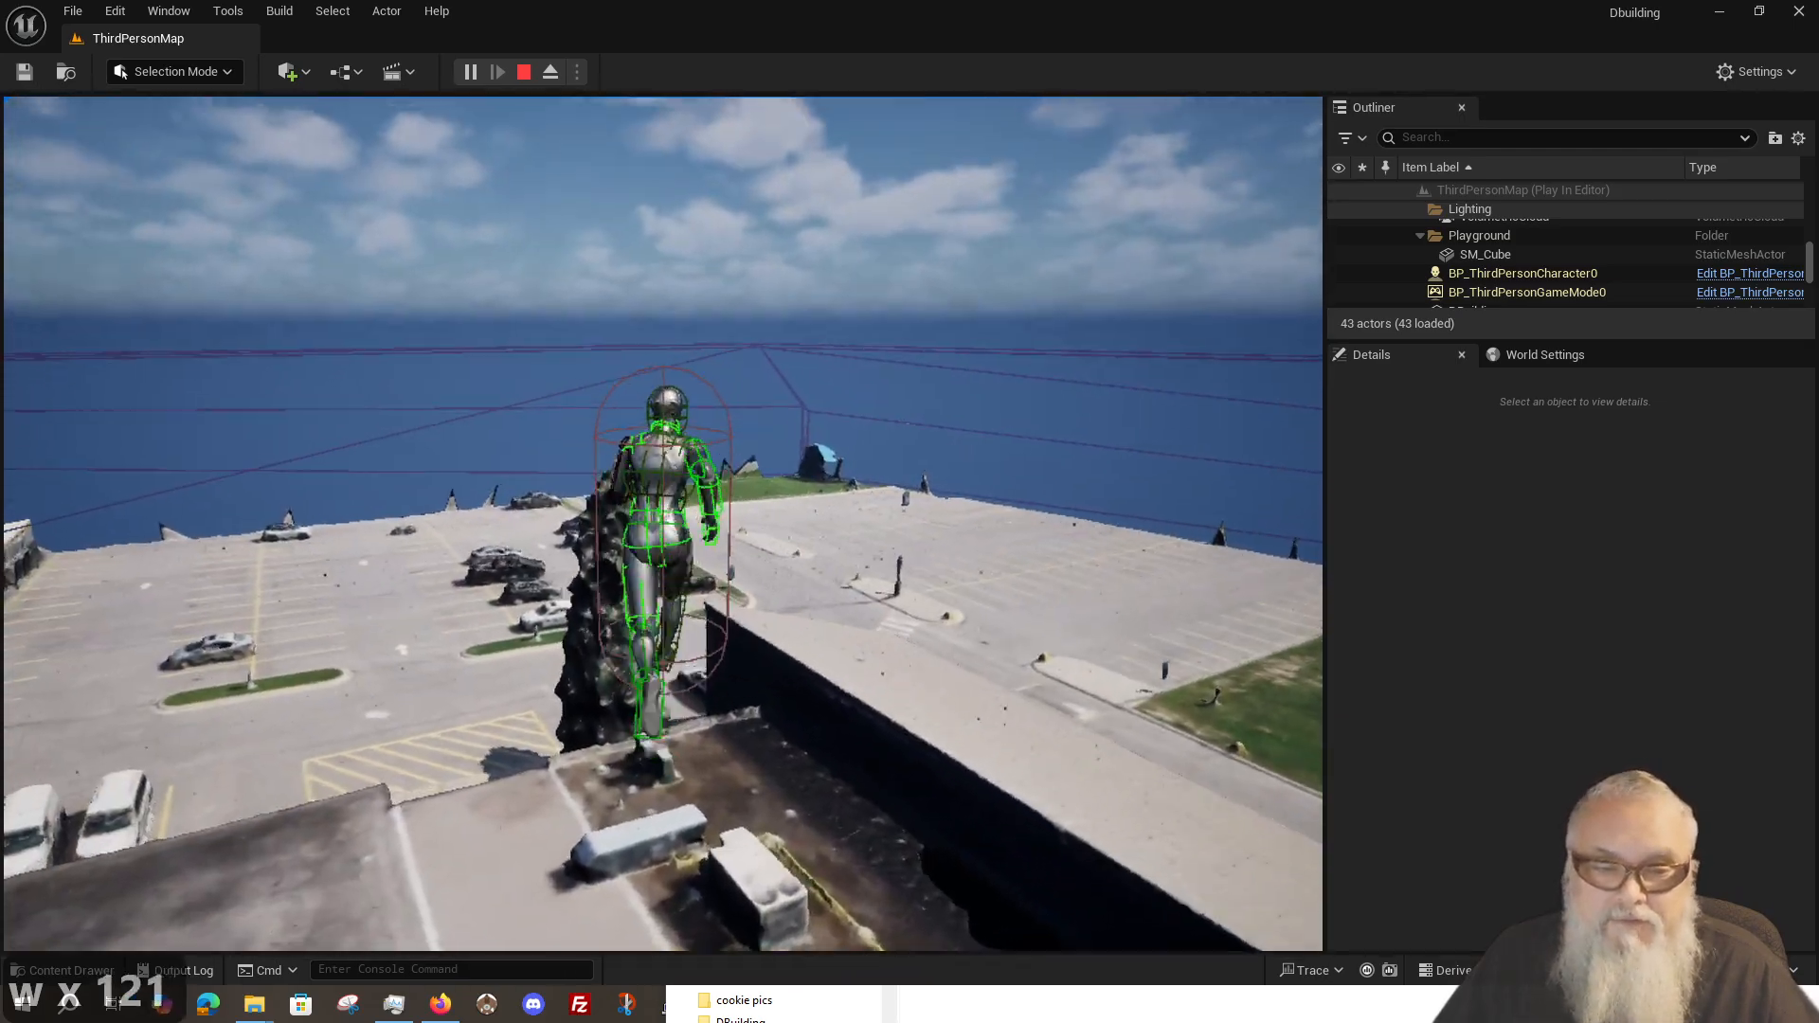
key("w")
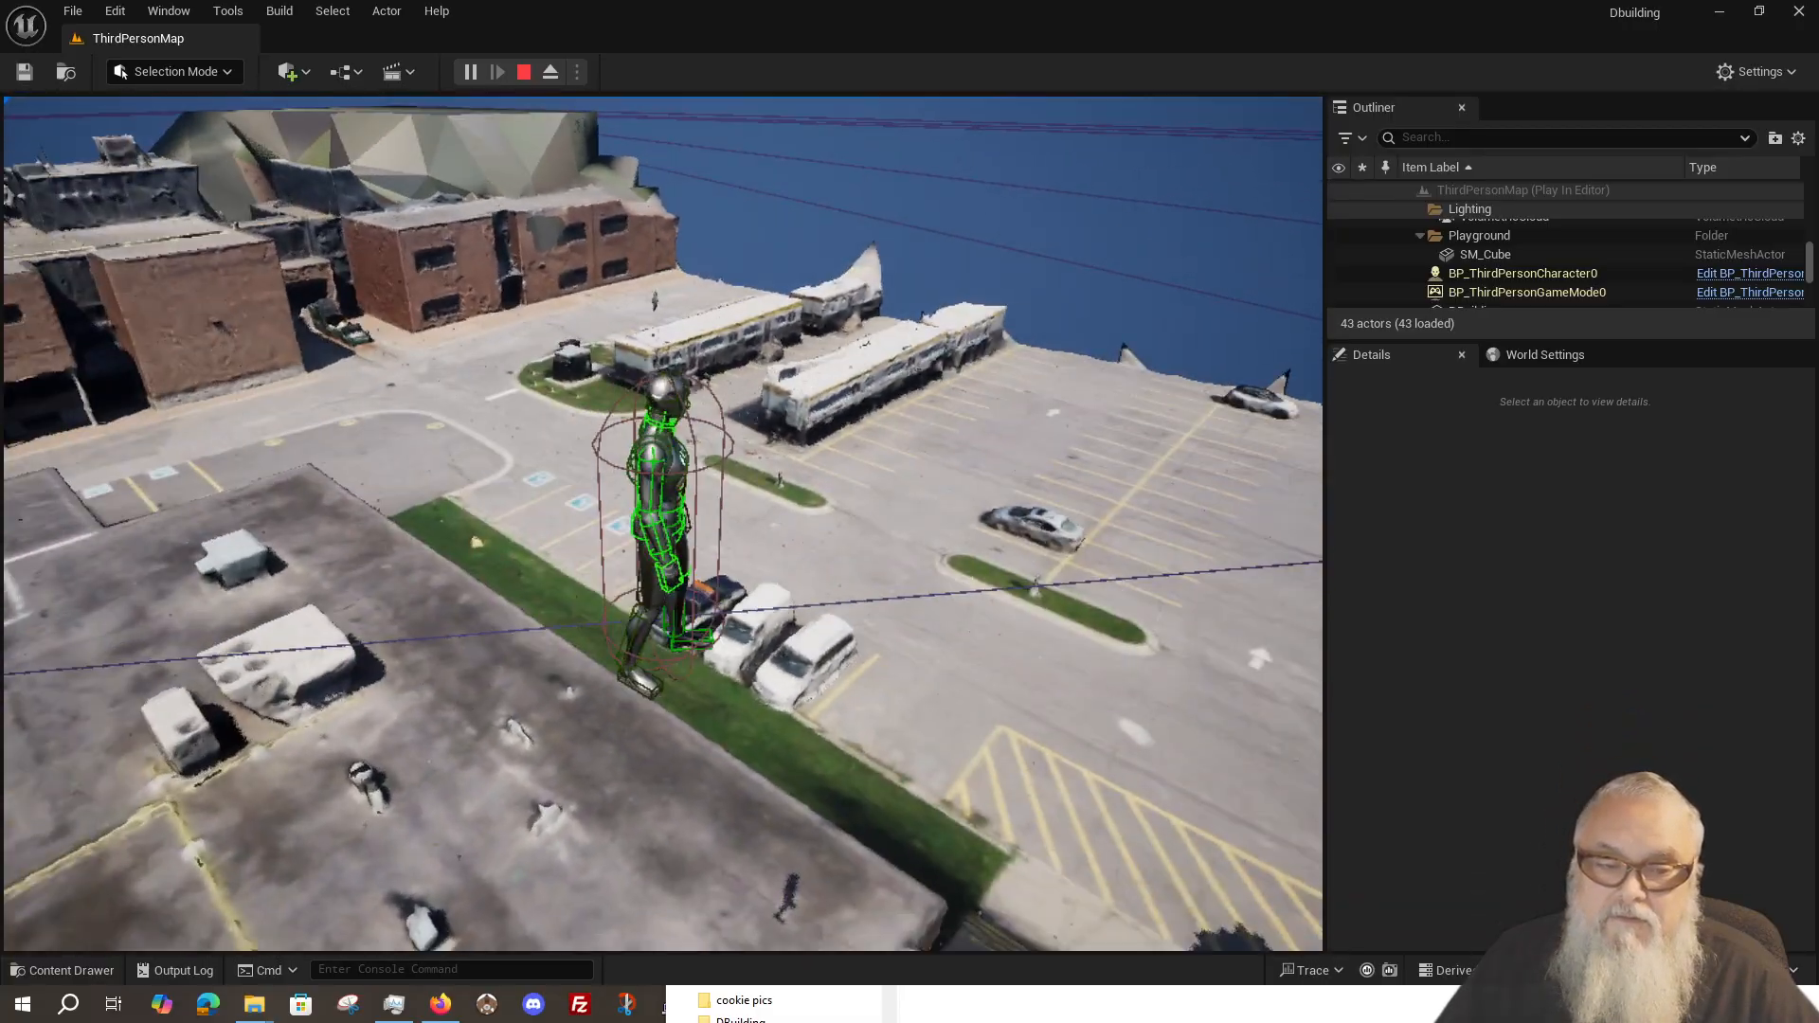
key("Escape")
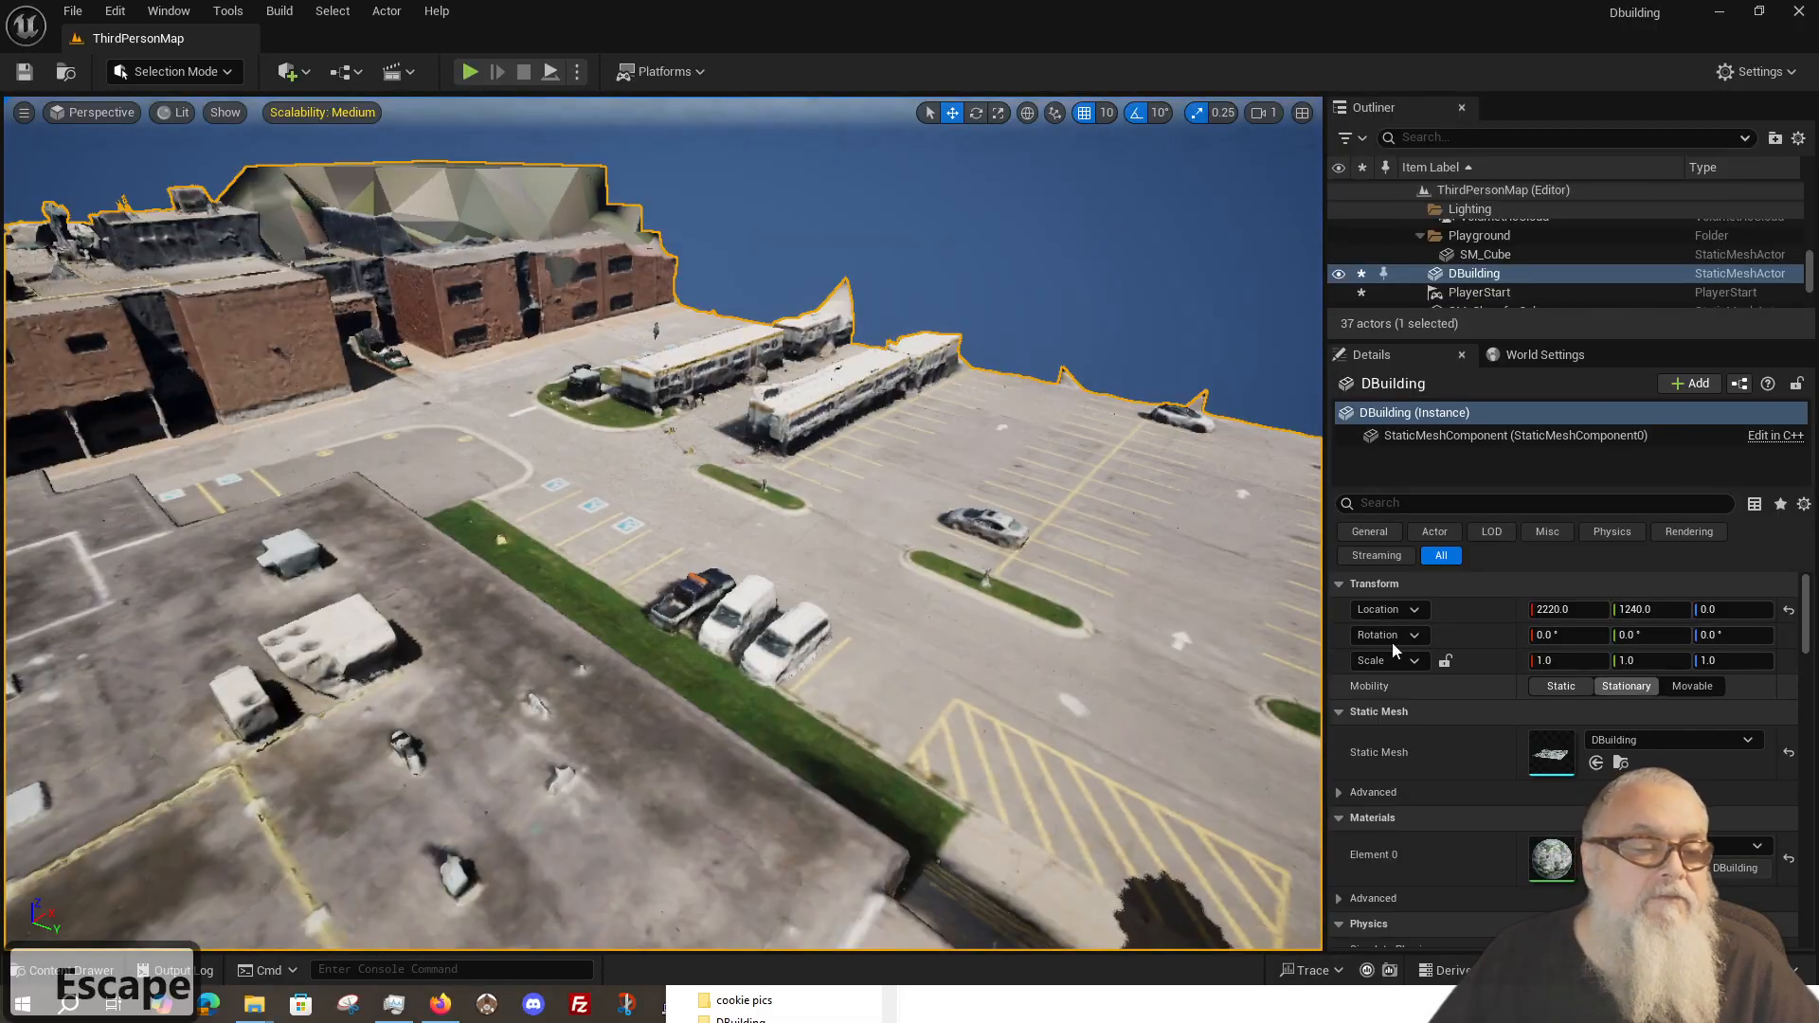
Step: Set the PlayerStart's Z location to 1000 and test the spawn position in a short play session
left_click(1512, 294)
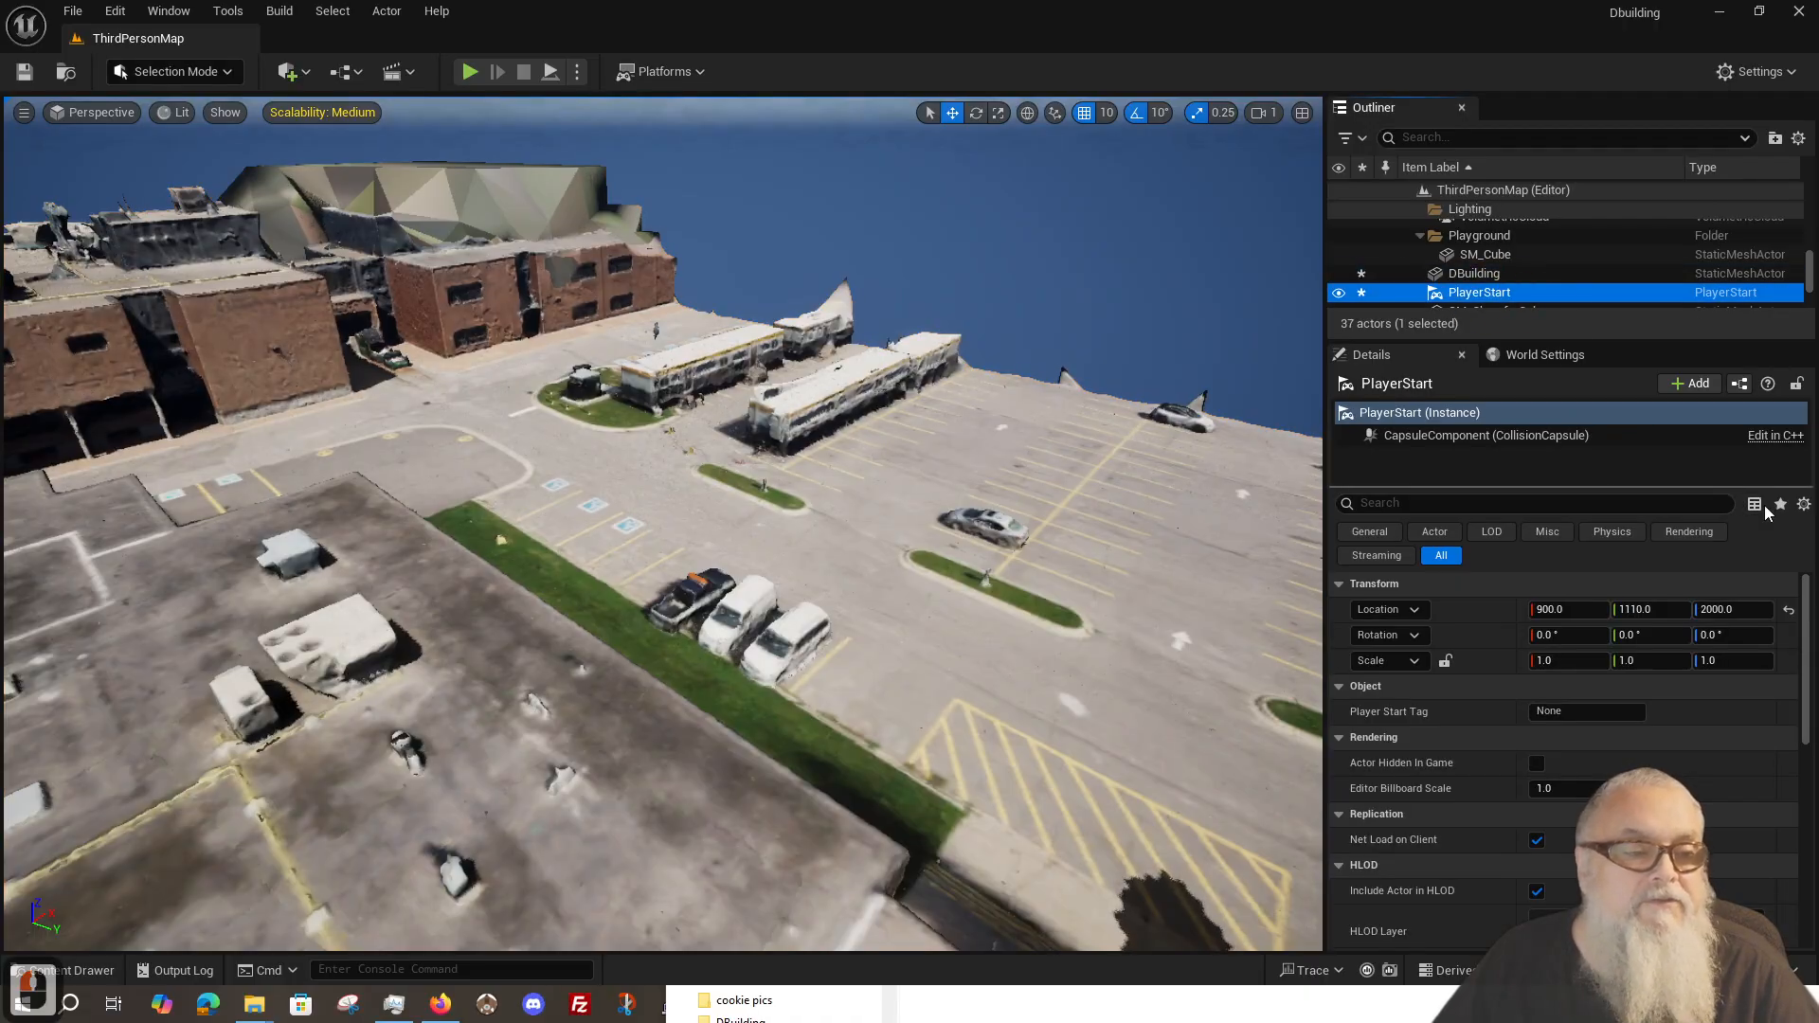
left_click(1715, 609)
type("1000")
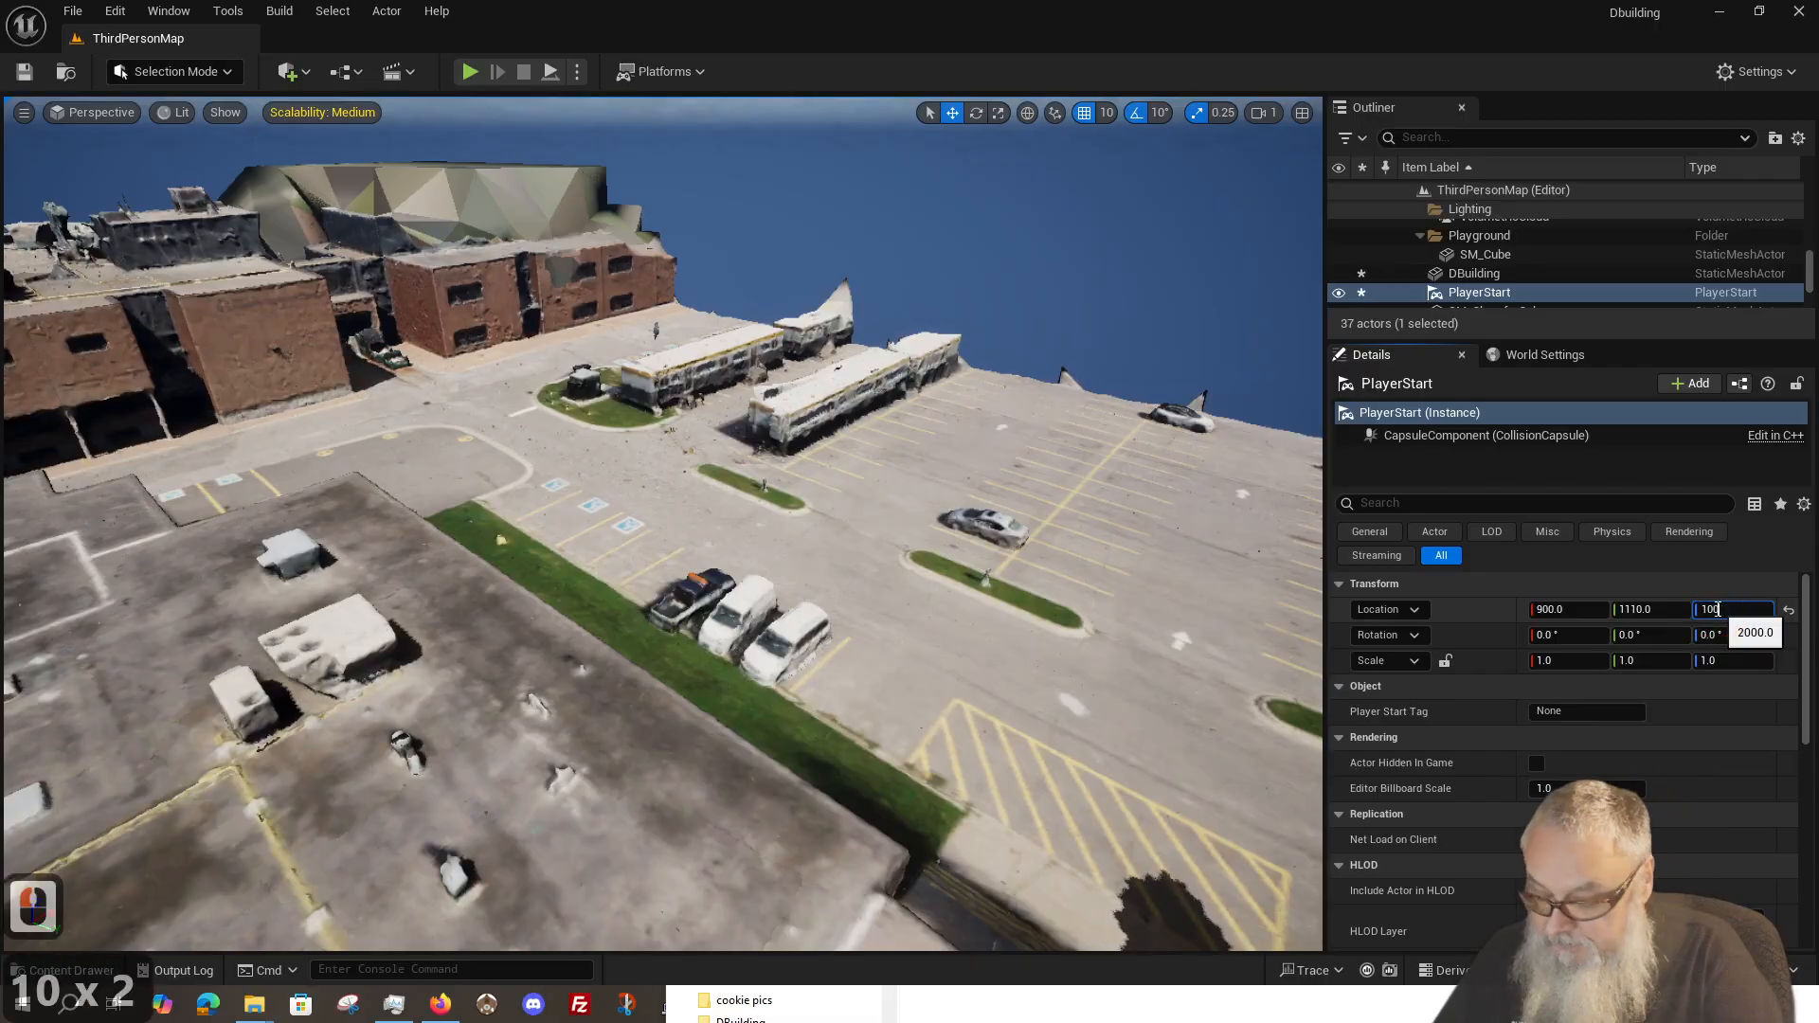
key("Return")
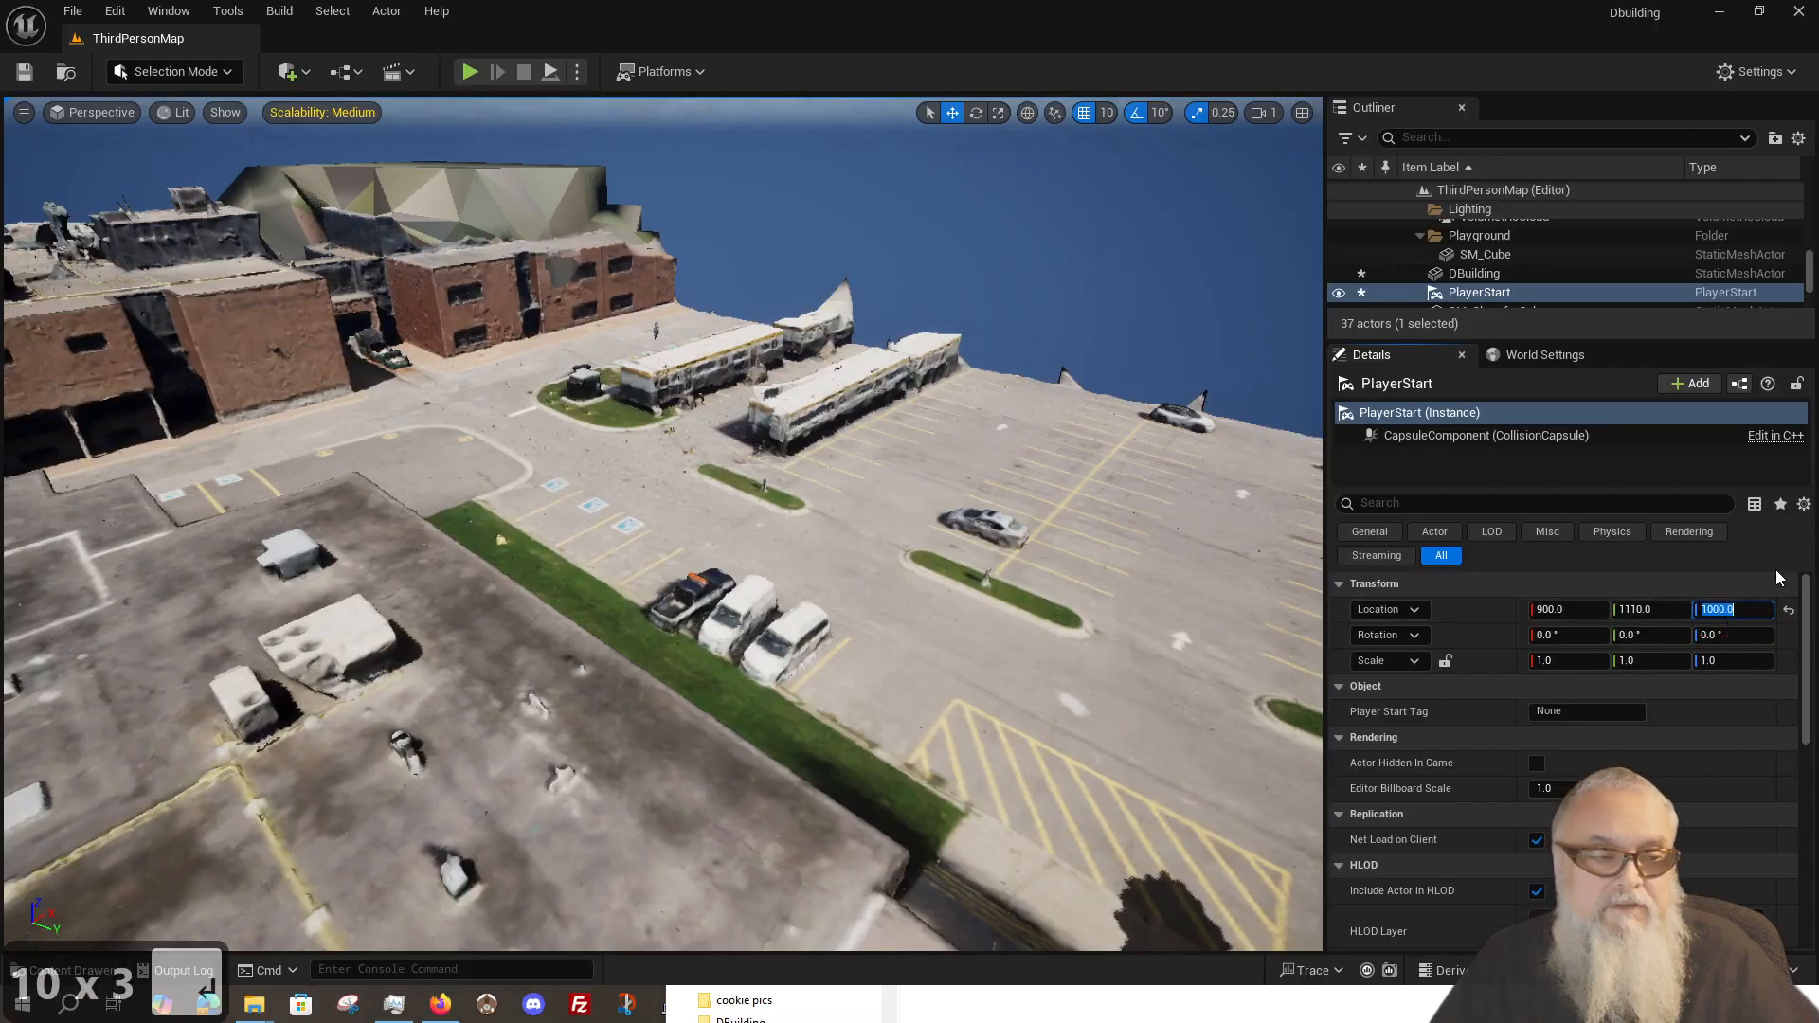
left_click(470, 72)
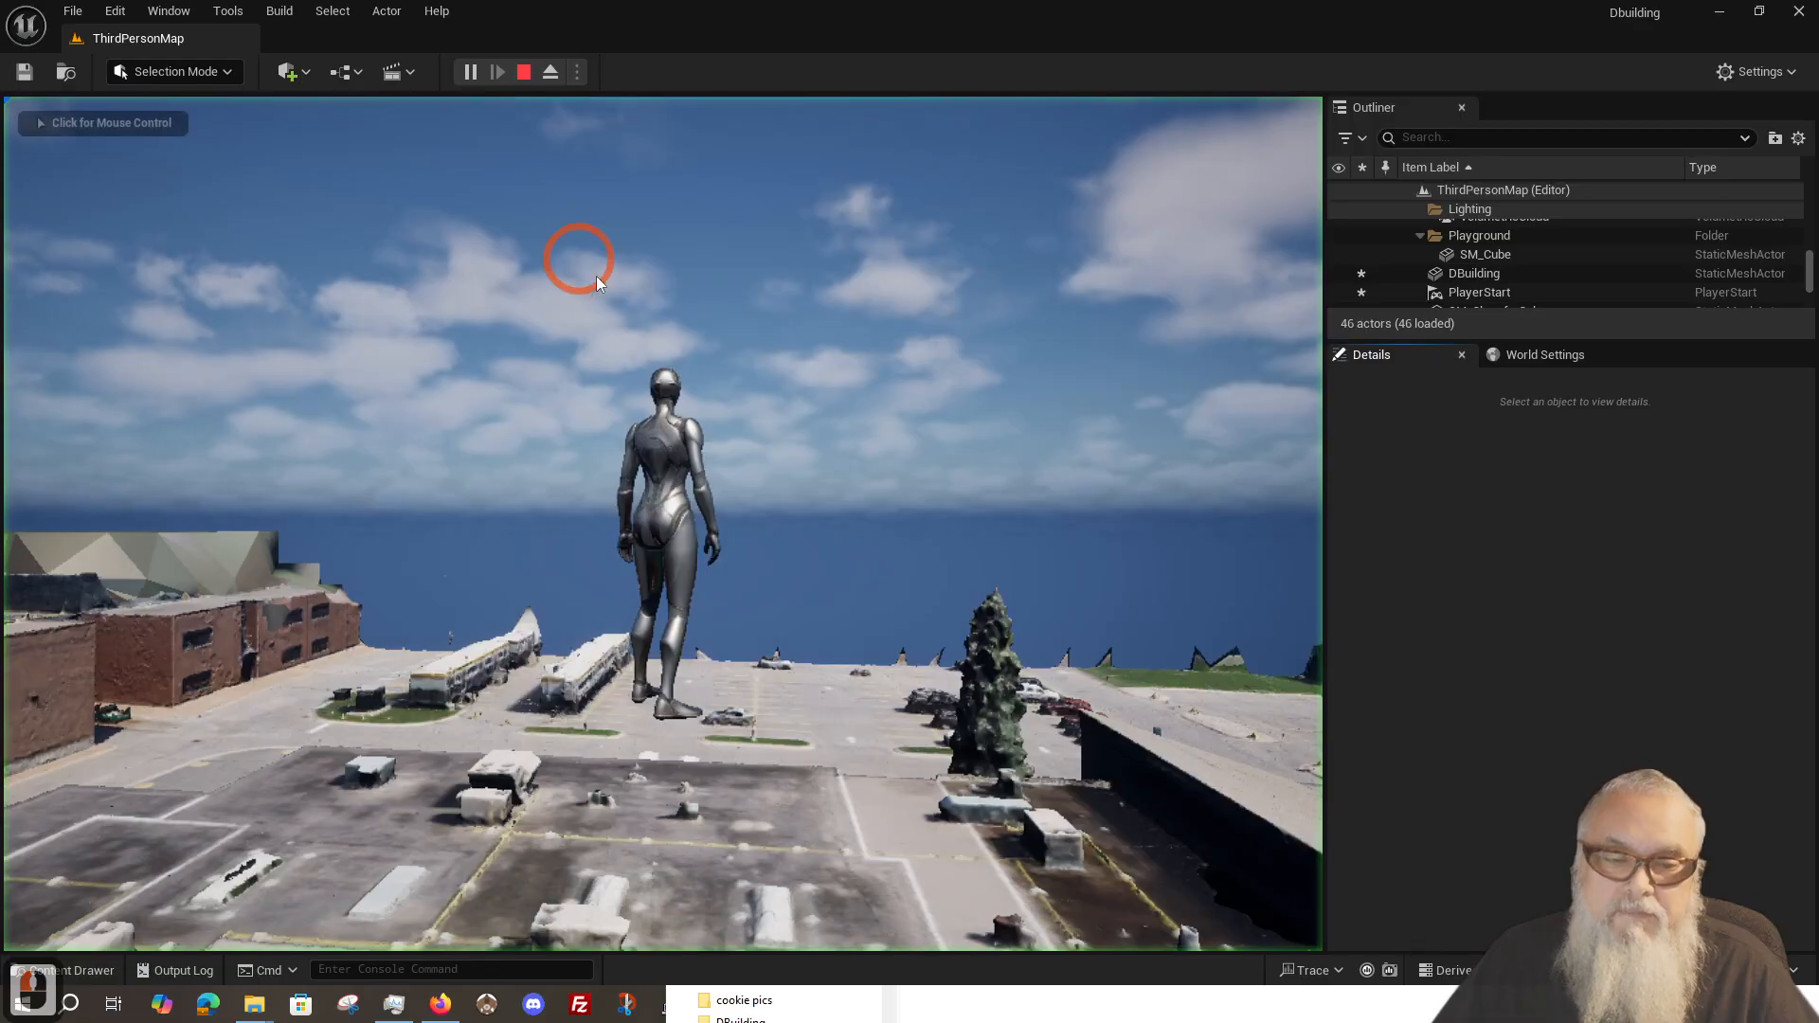
key("Escape")
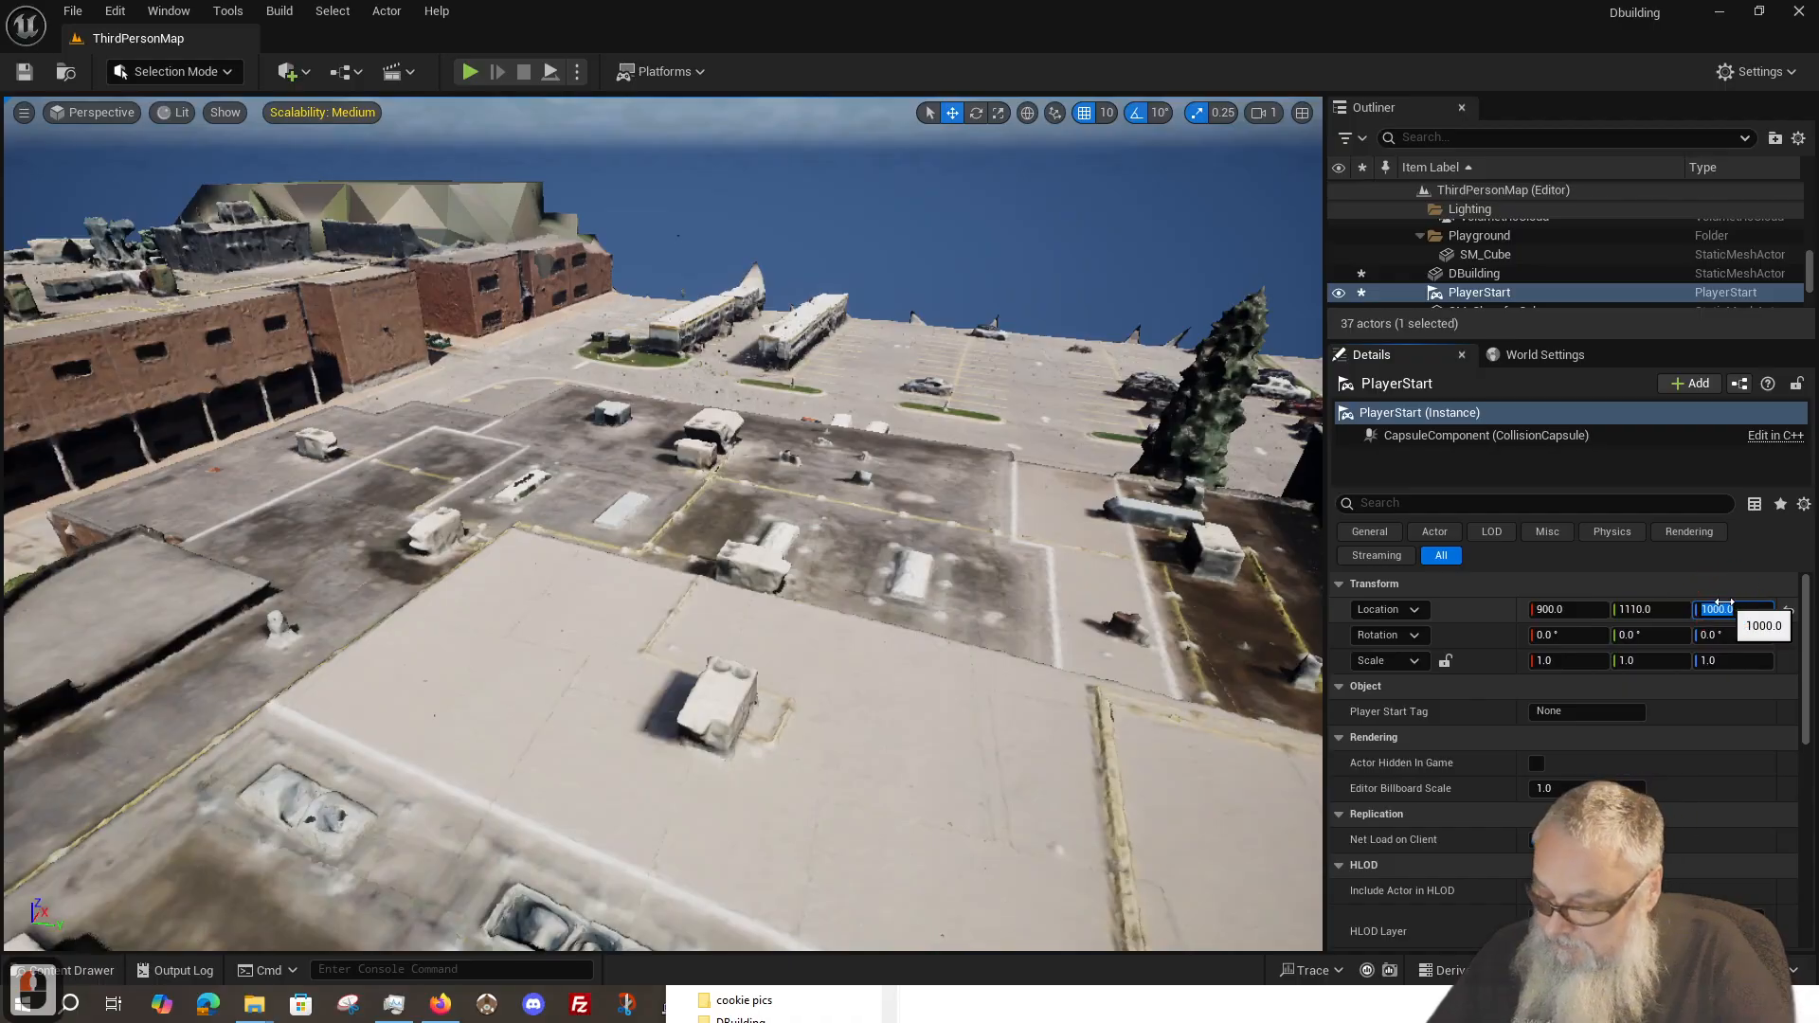
Step: Set the PlayerStart's Z location to 500 and test the spawn position in a short play session
type("500")
key("Return")
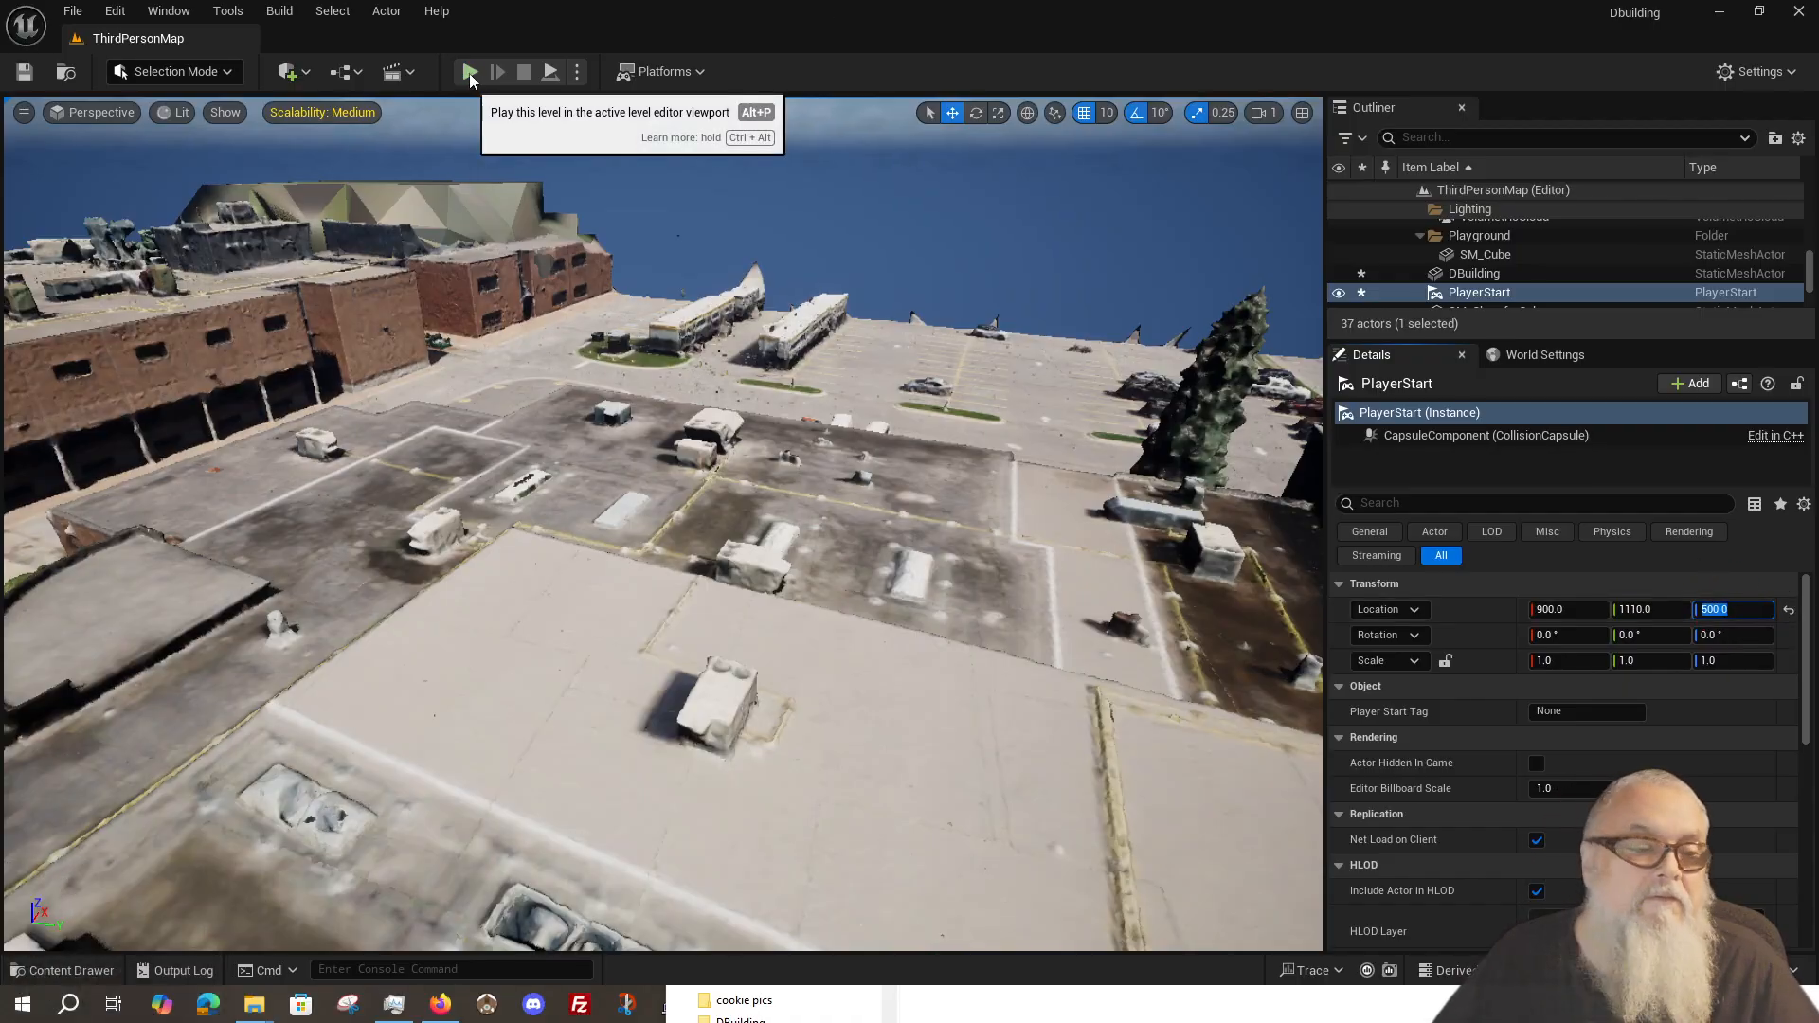
left_click(470, 72)
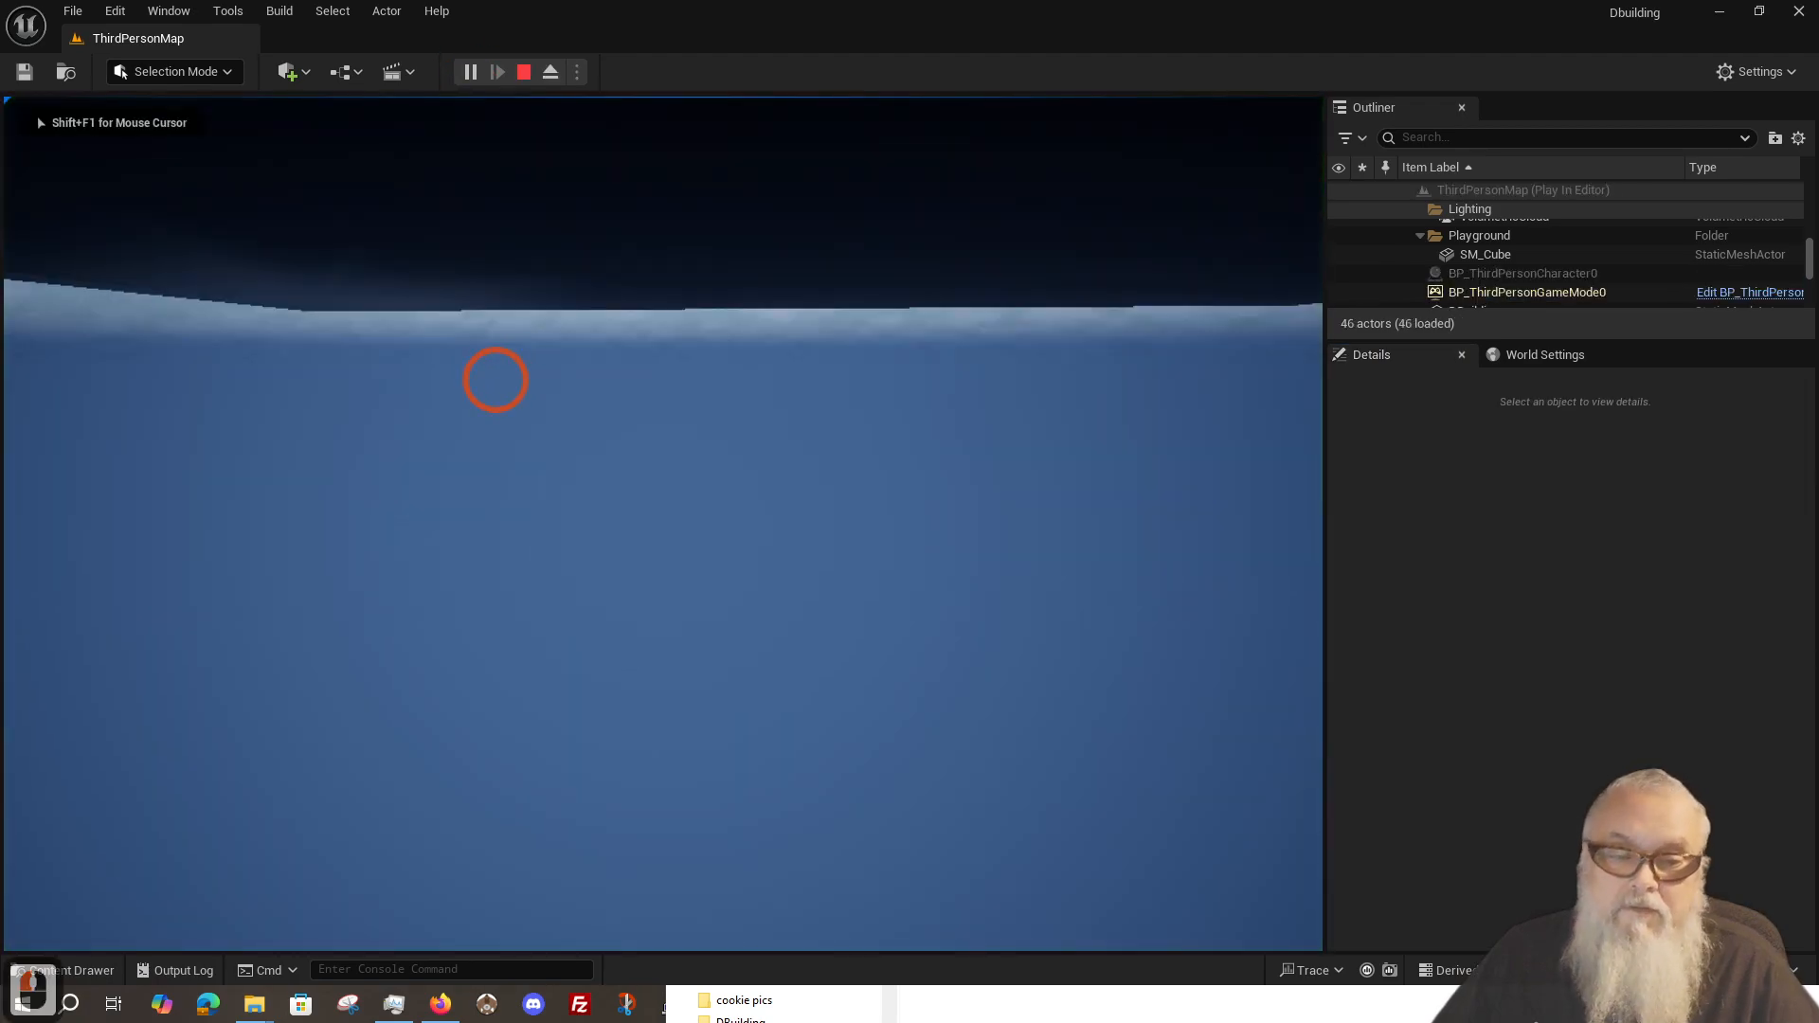
key("Escape")
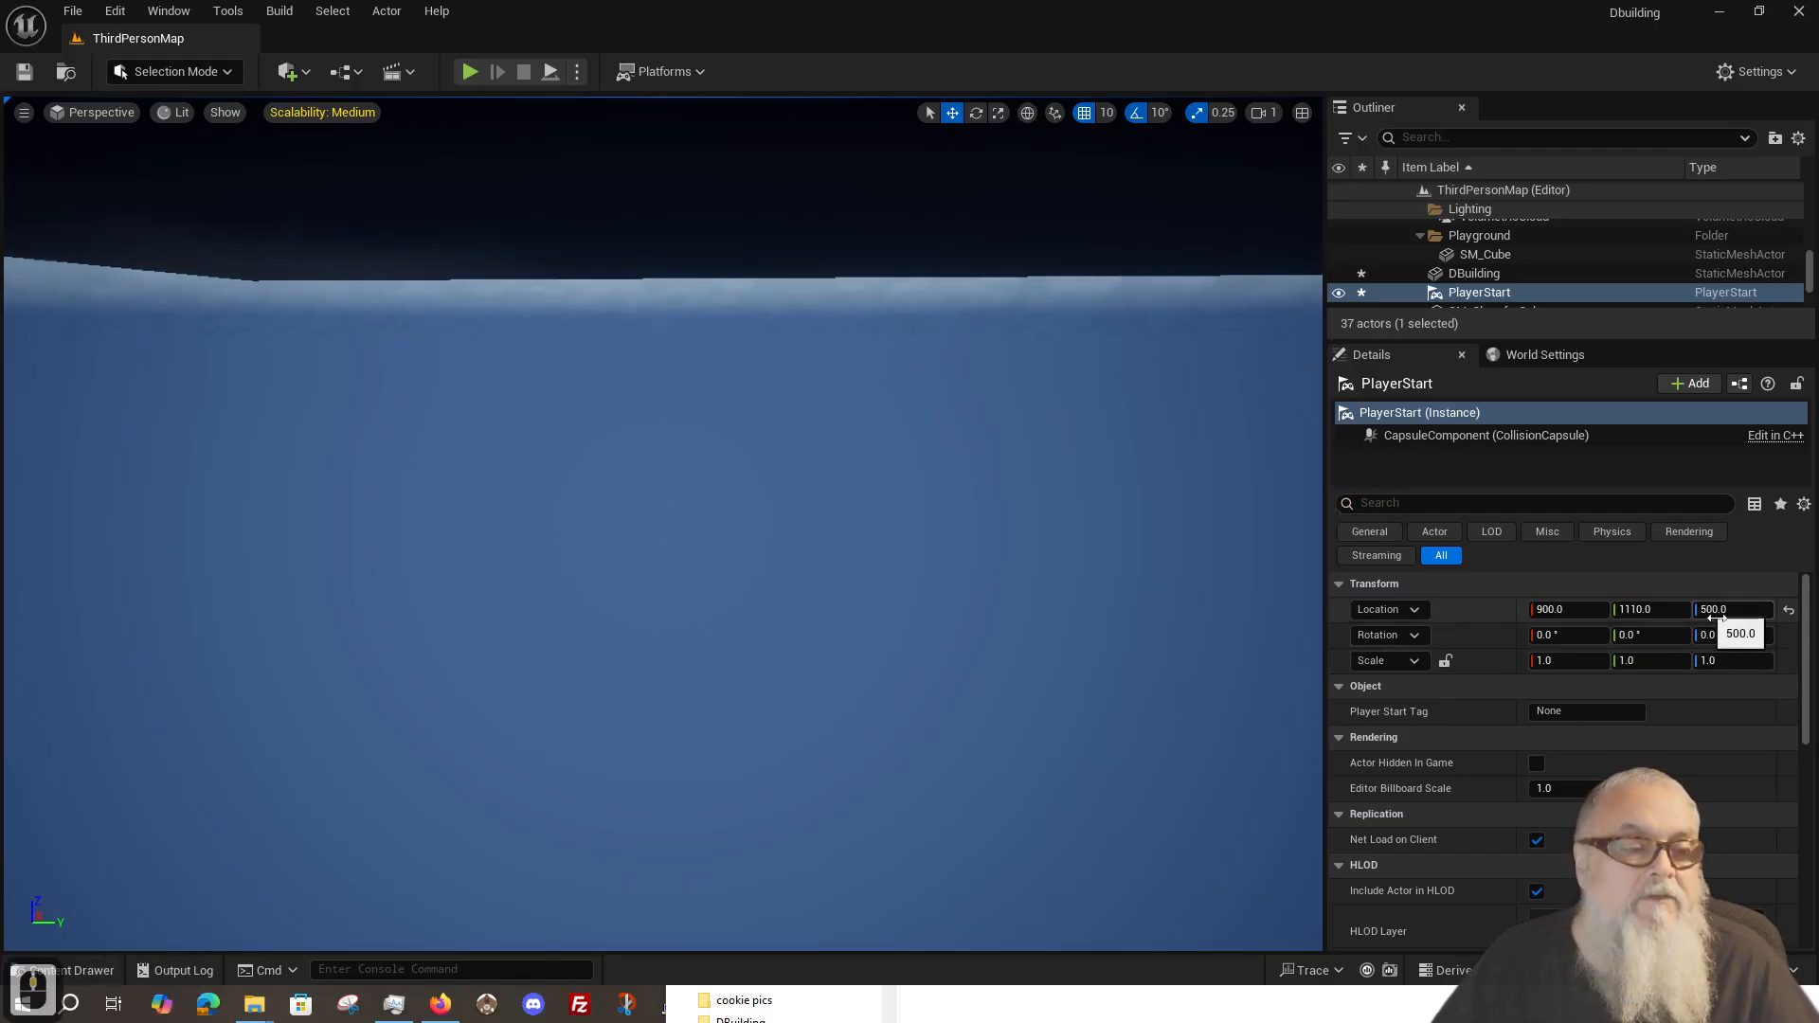
Step: Set the PlayerStart's Z location to 1500 and test the spawn position in a short play session
left_click(1723, 611)
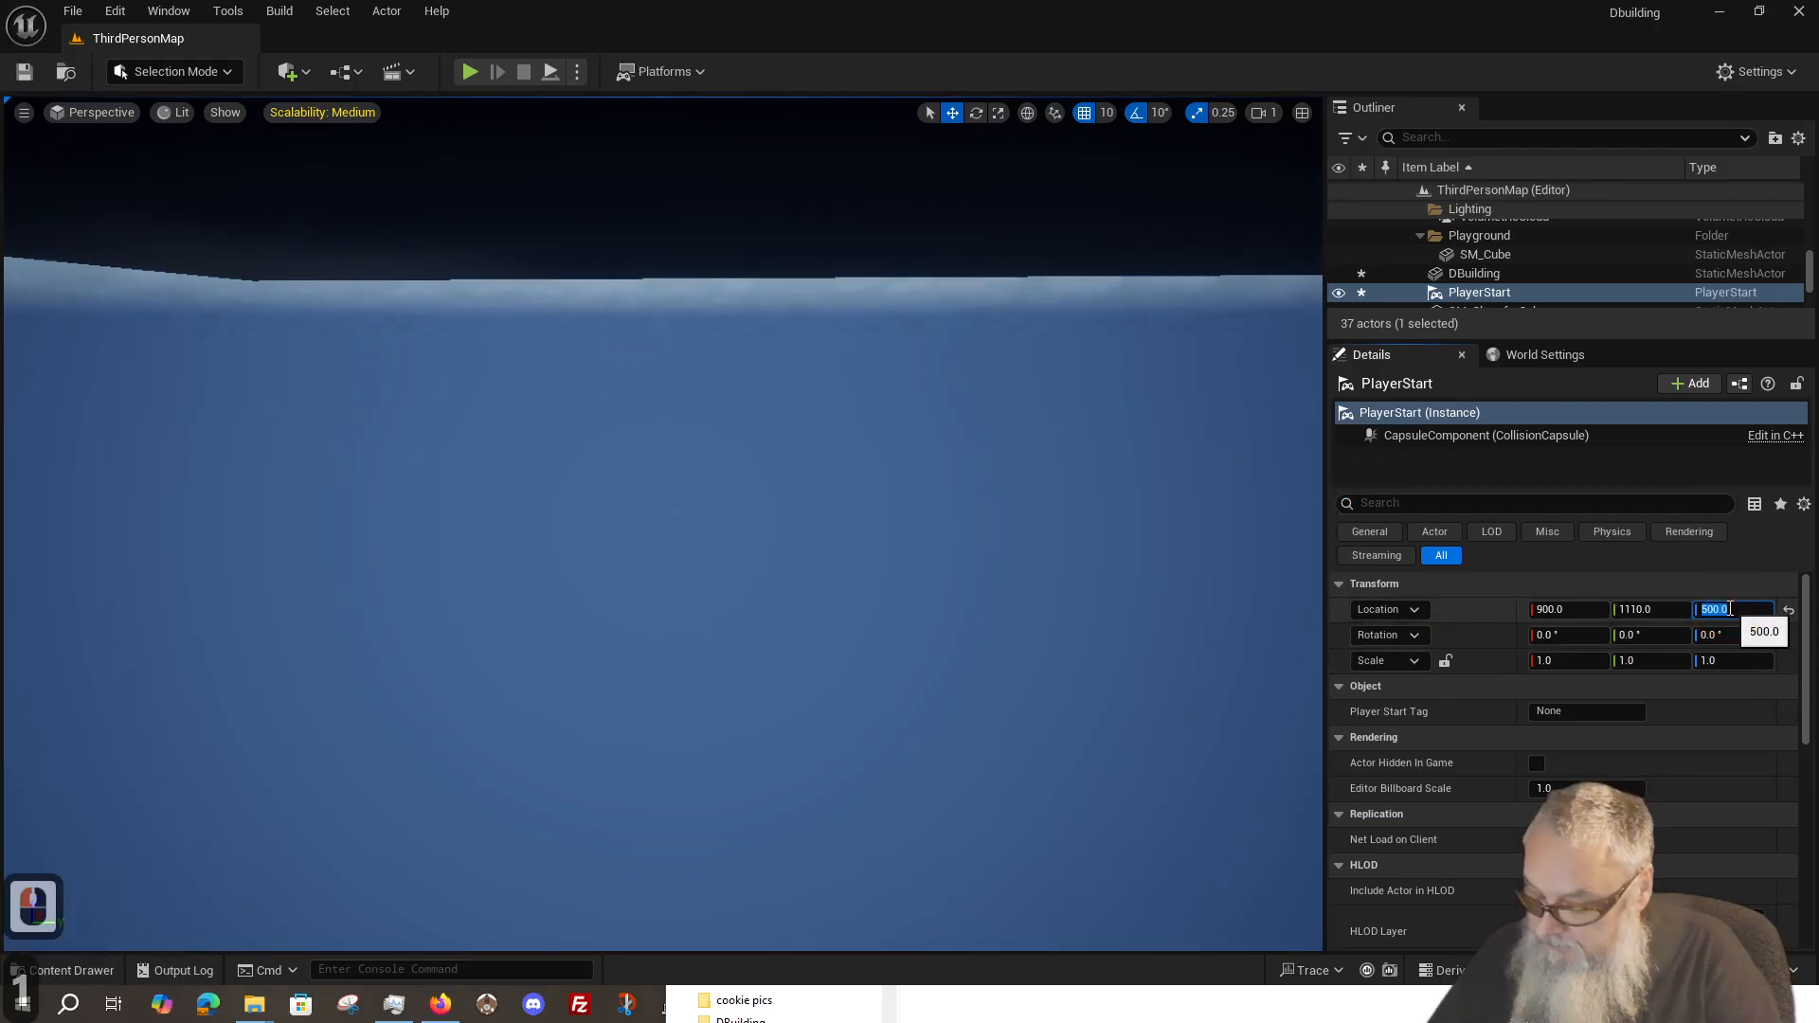
type("1500")
key("Return")
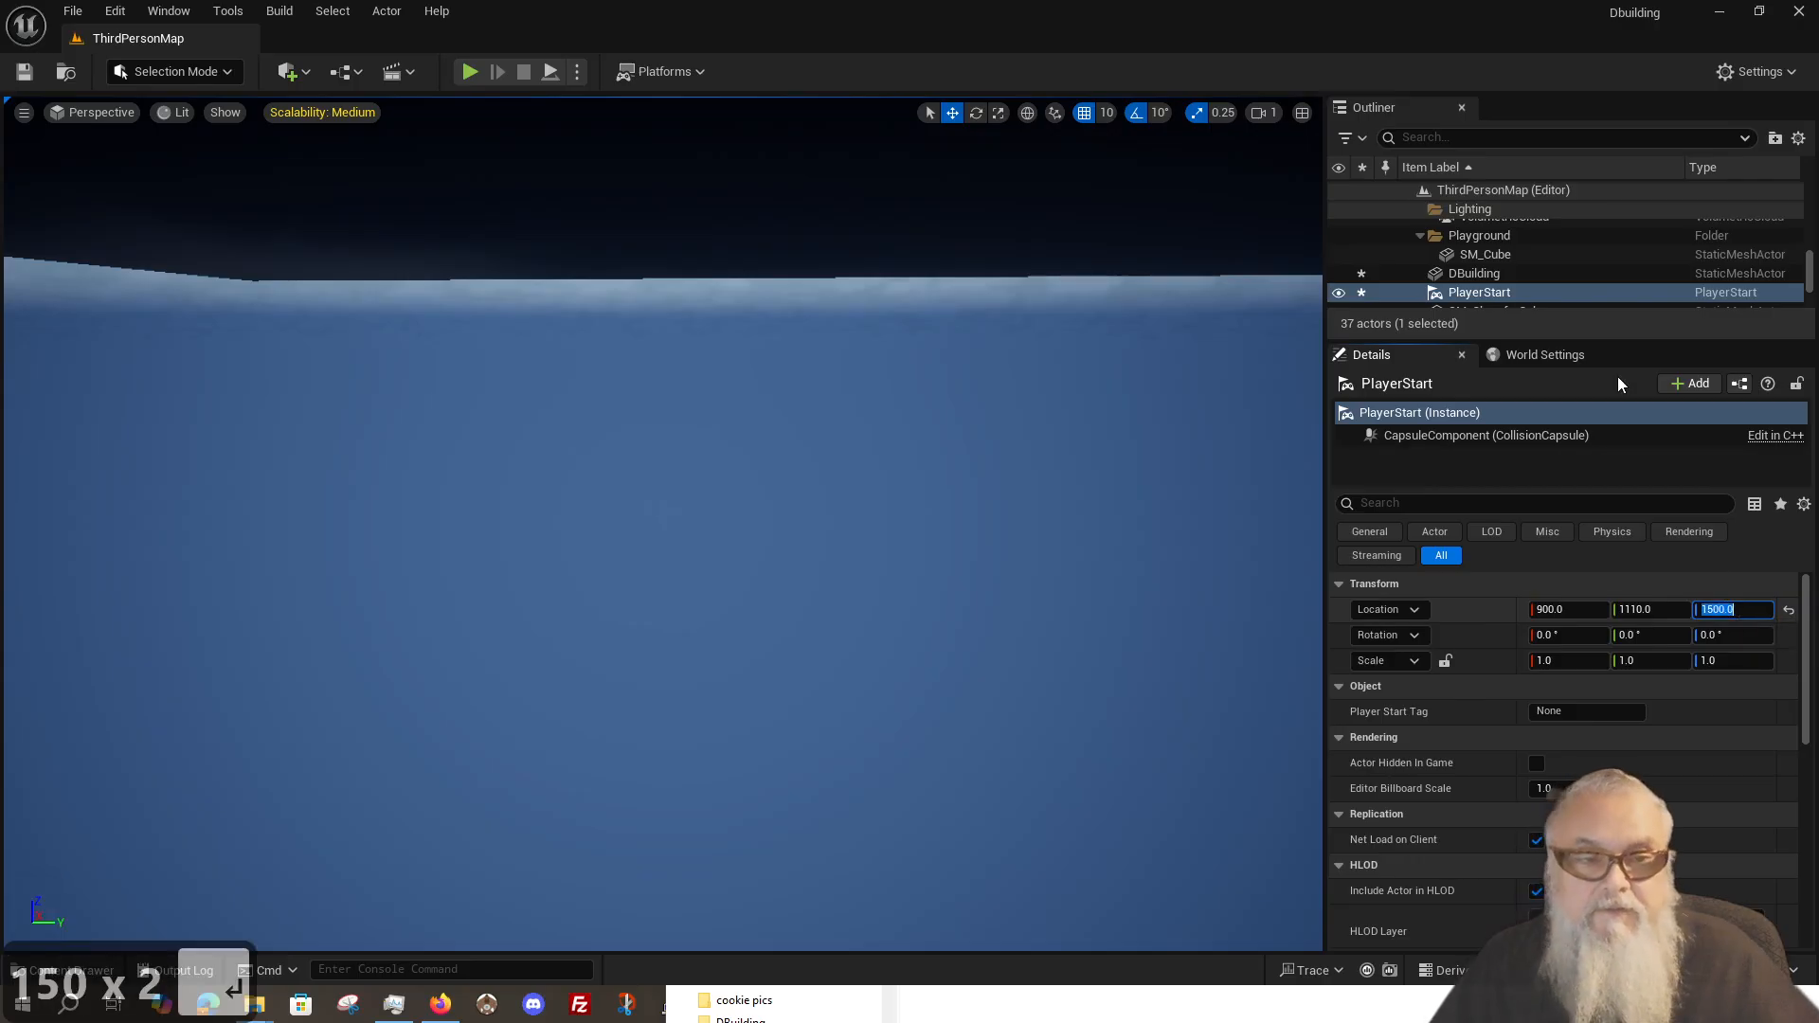
left_click(470, 71)
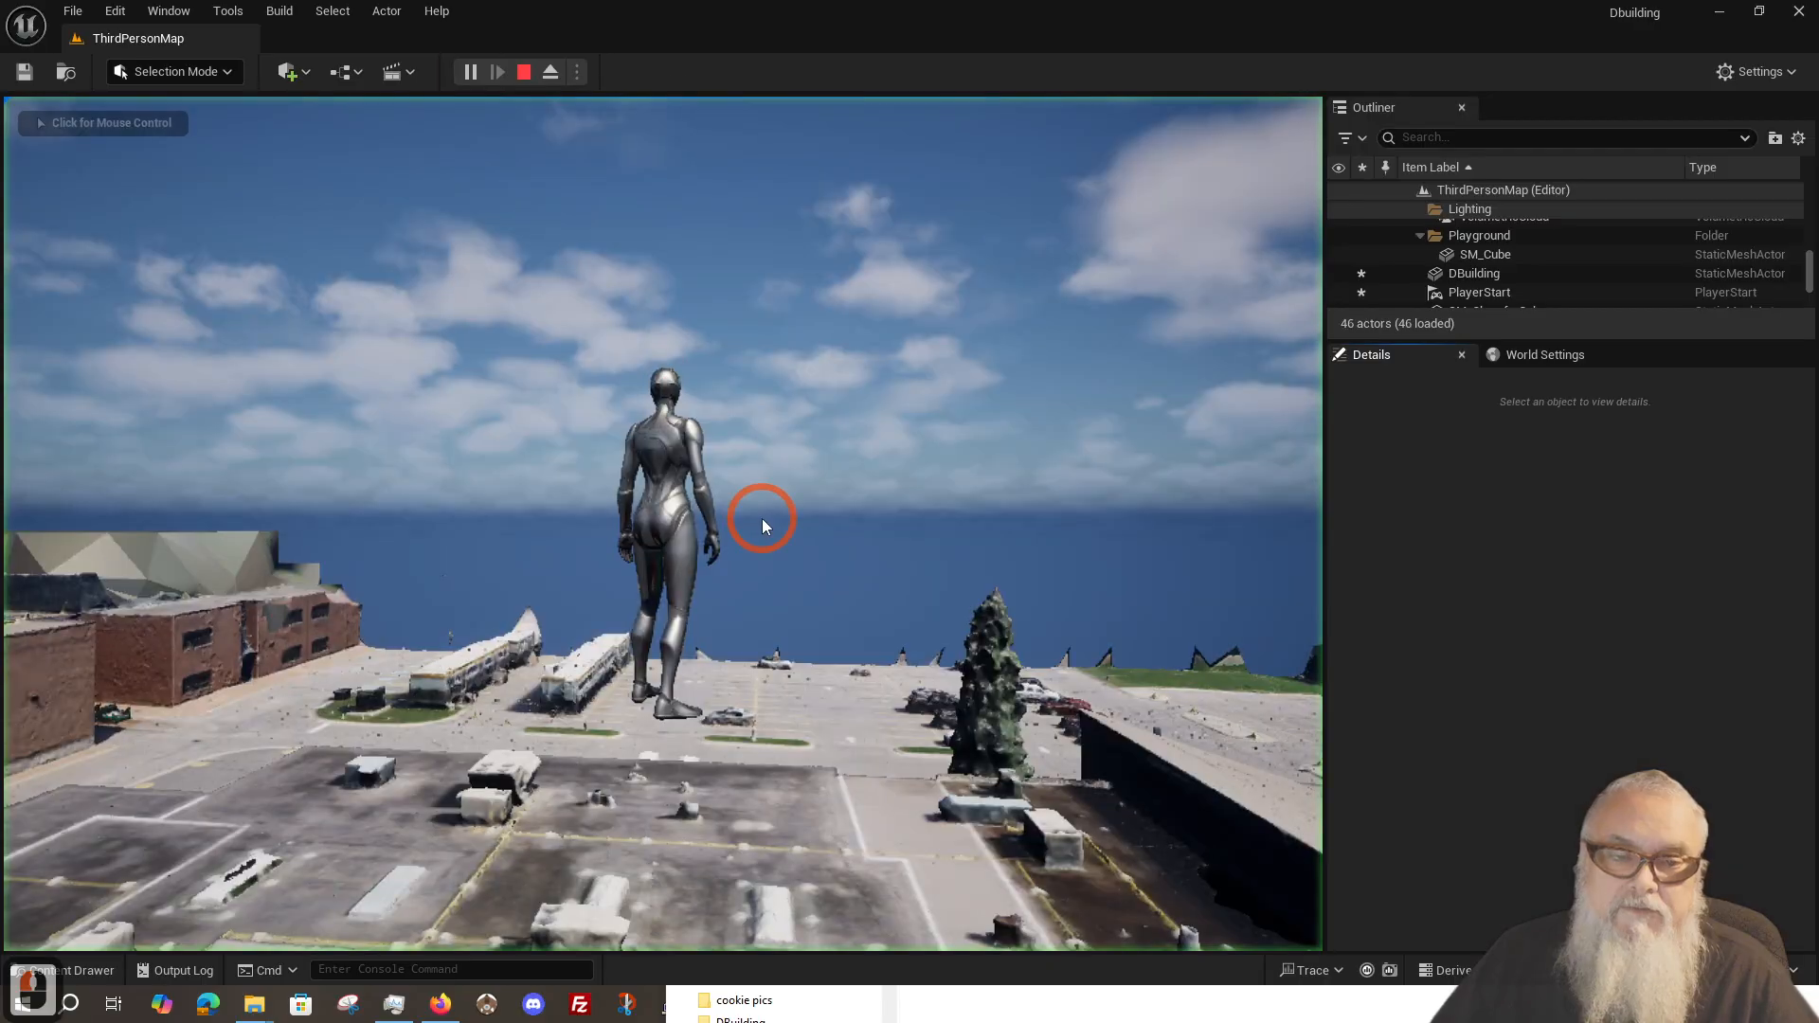
key("Escape")
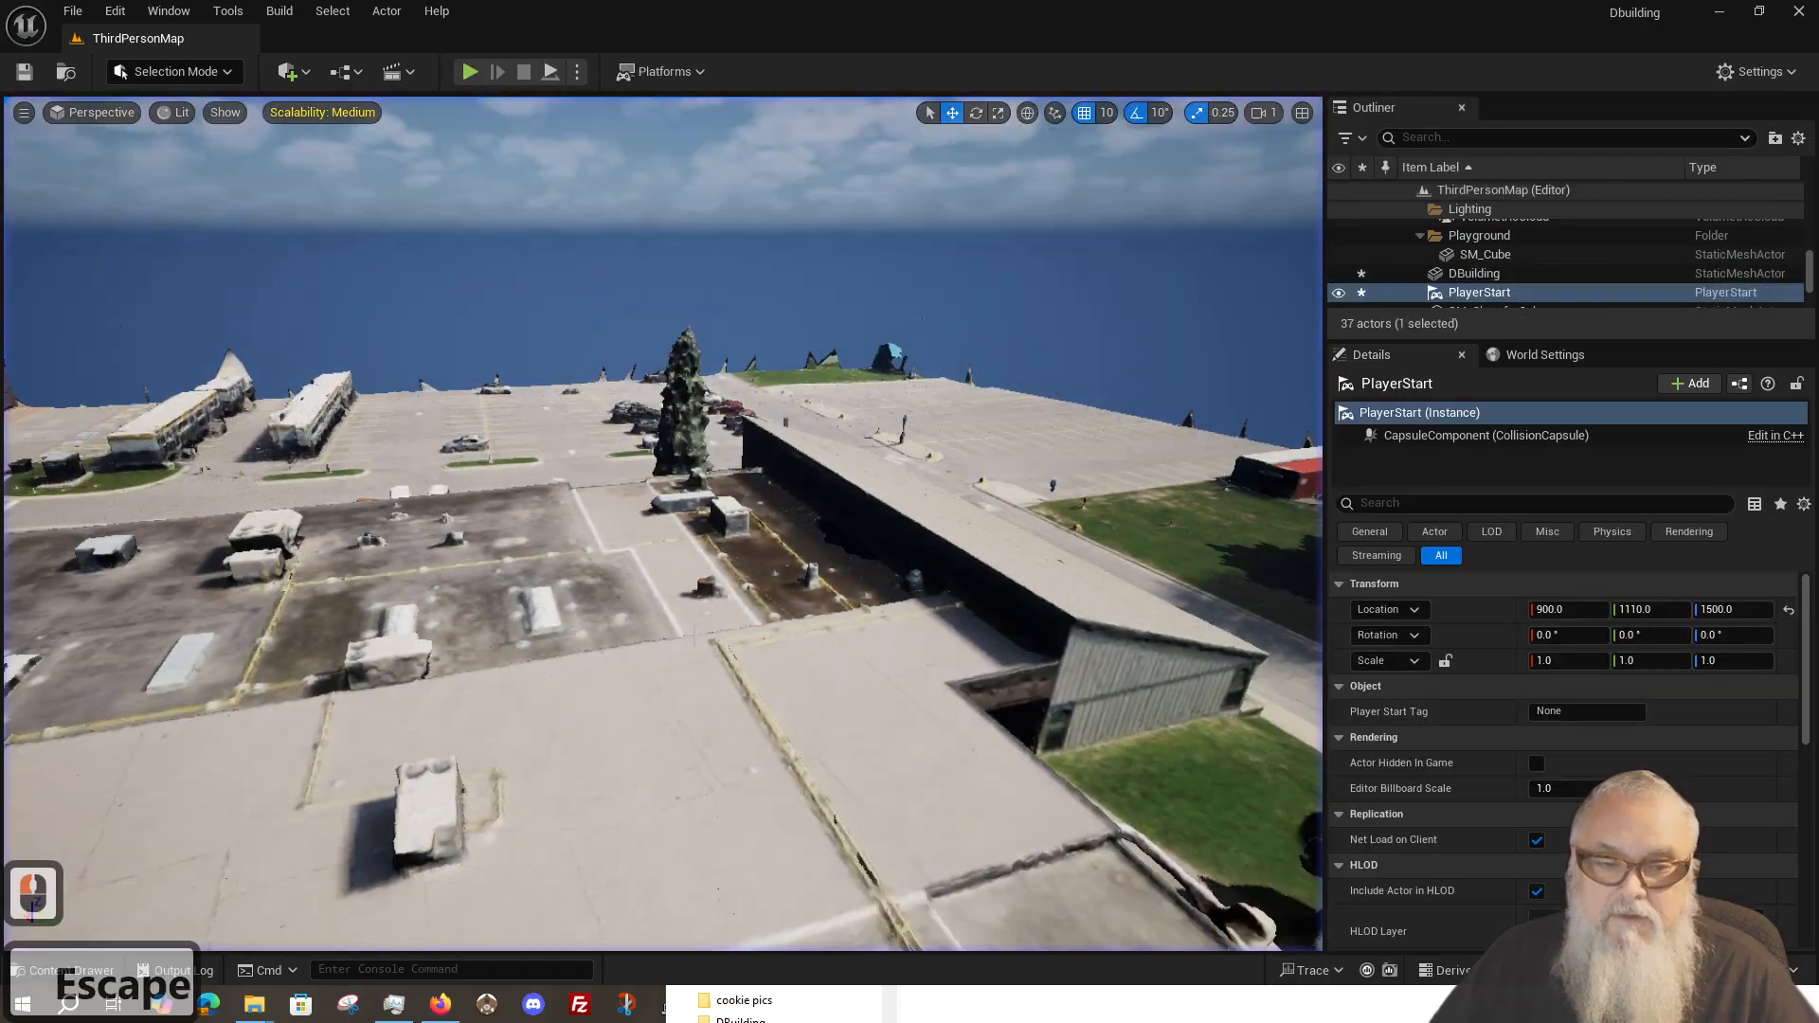
scroll(777, 559, "up", 11)
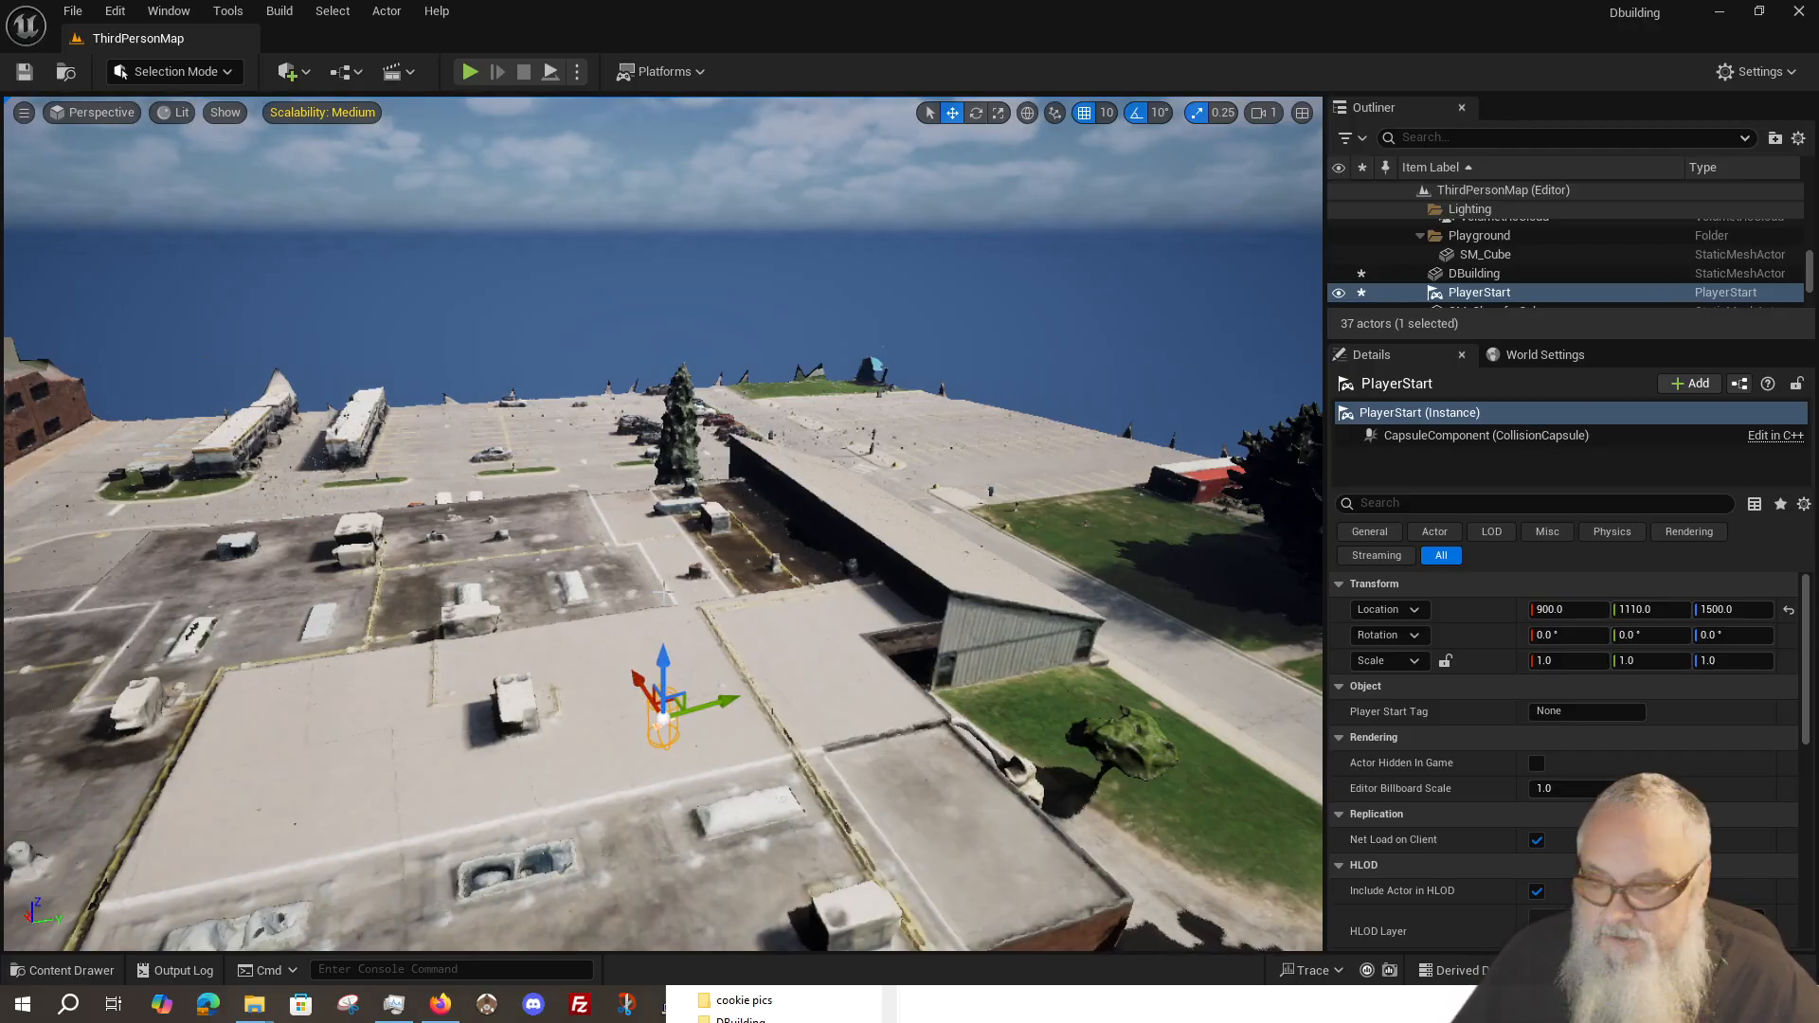
Step: Open the DBuilding static mesh in its editor, dock it beside the level tab, and frame the whole mesh
key("ctrl+space")
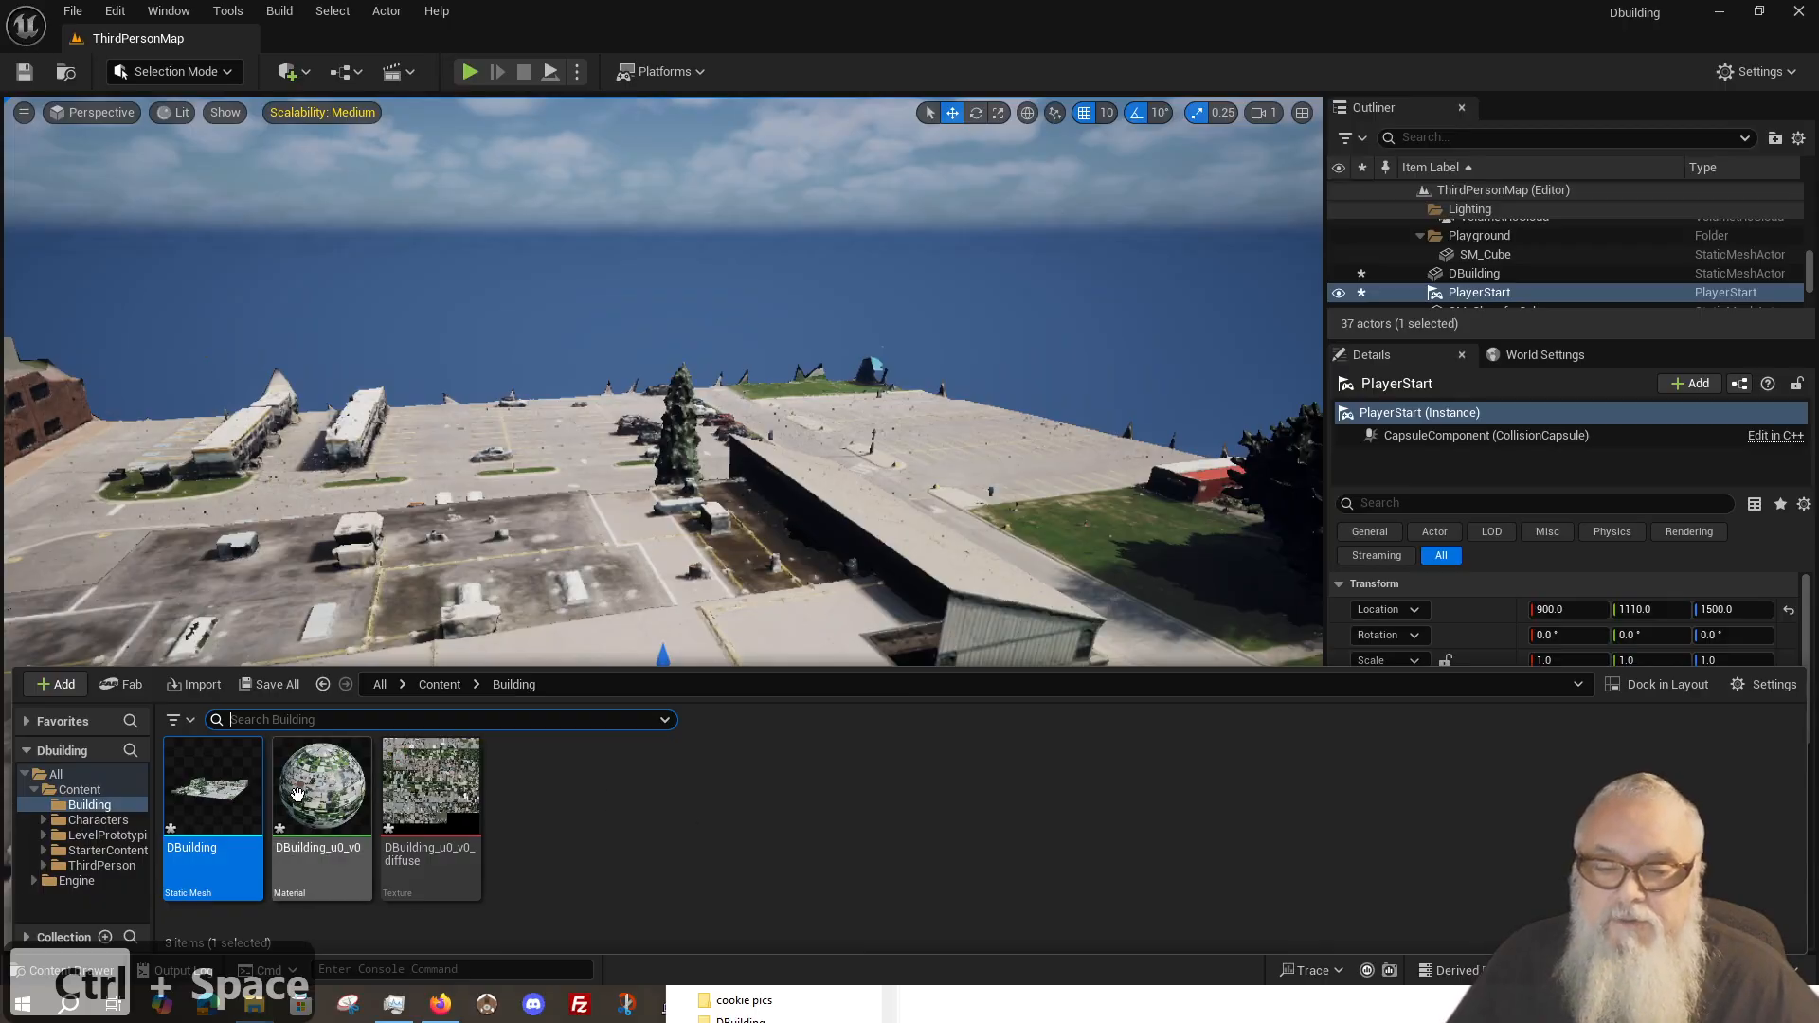
double_click(215, 812)
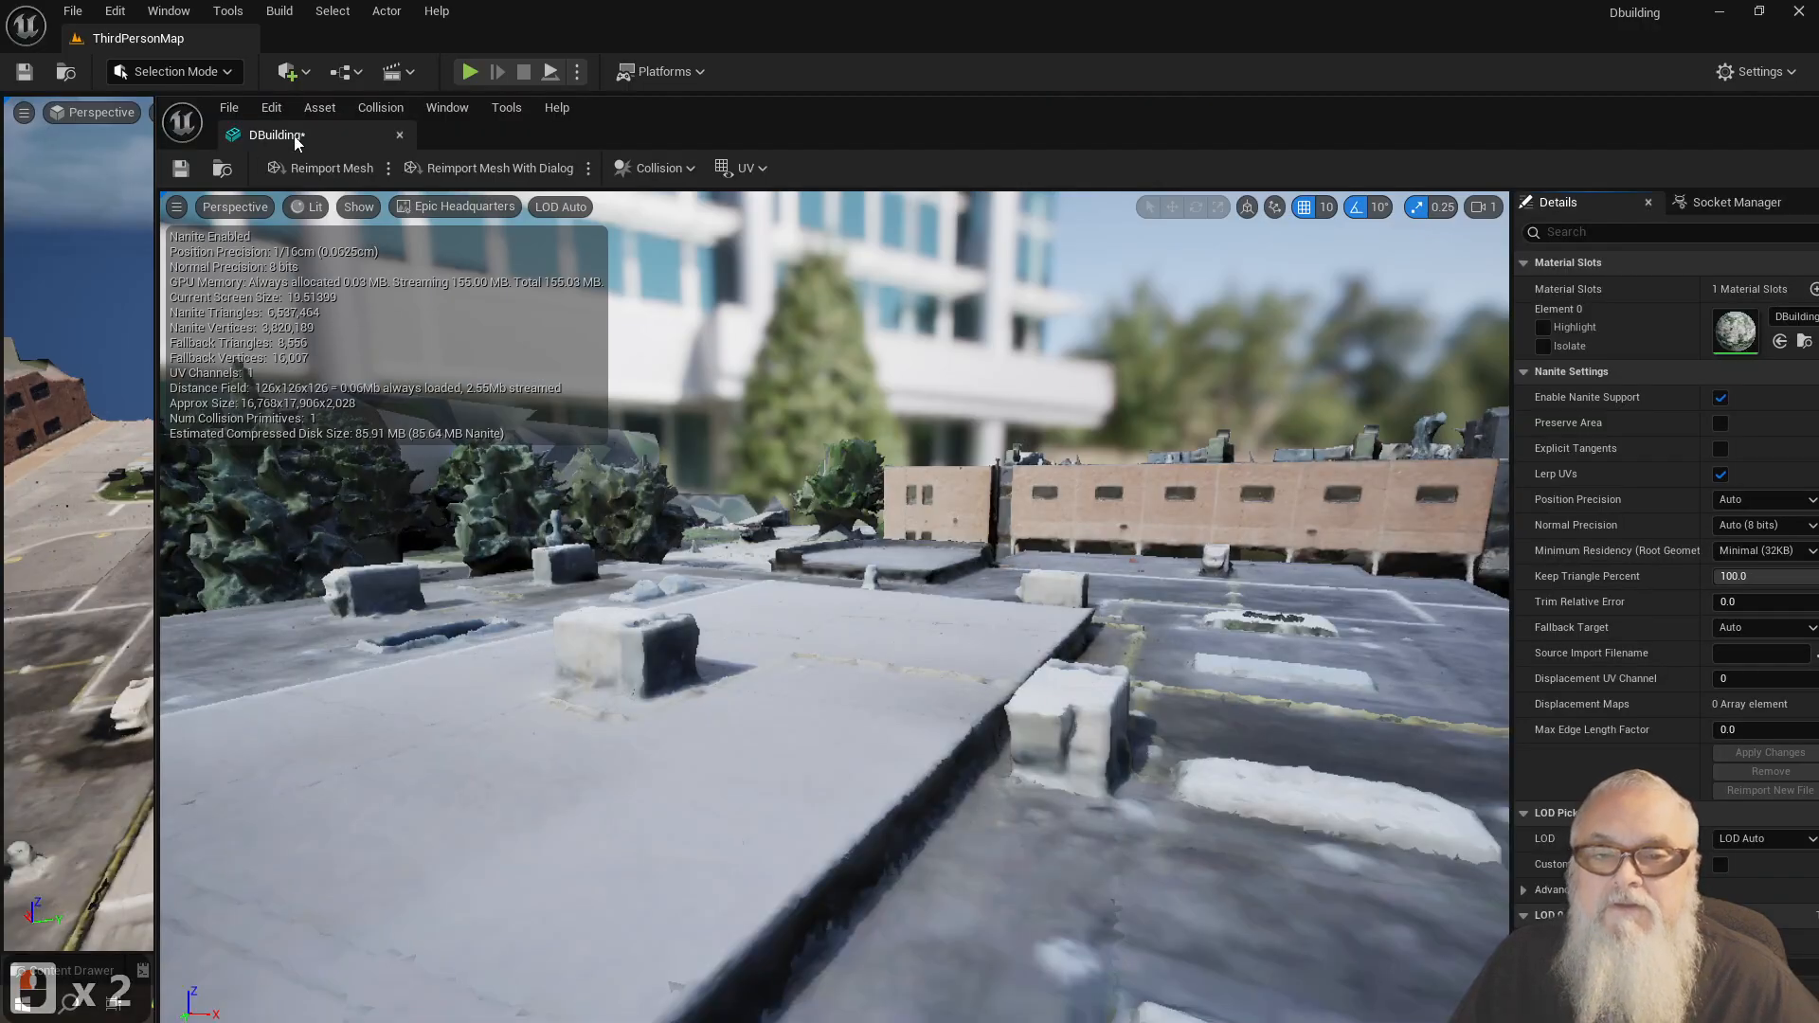
left_click_drag(295, 141, 356, 42)
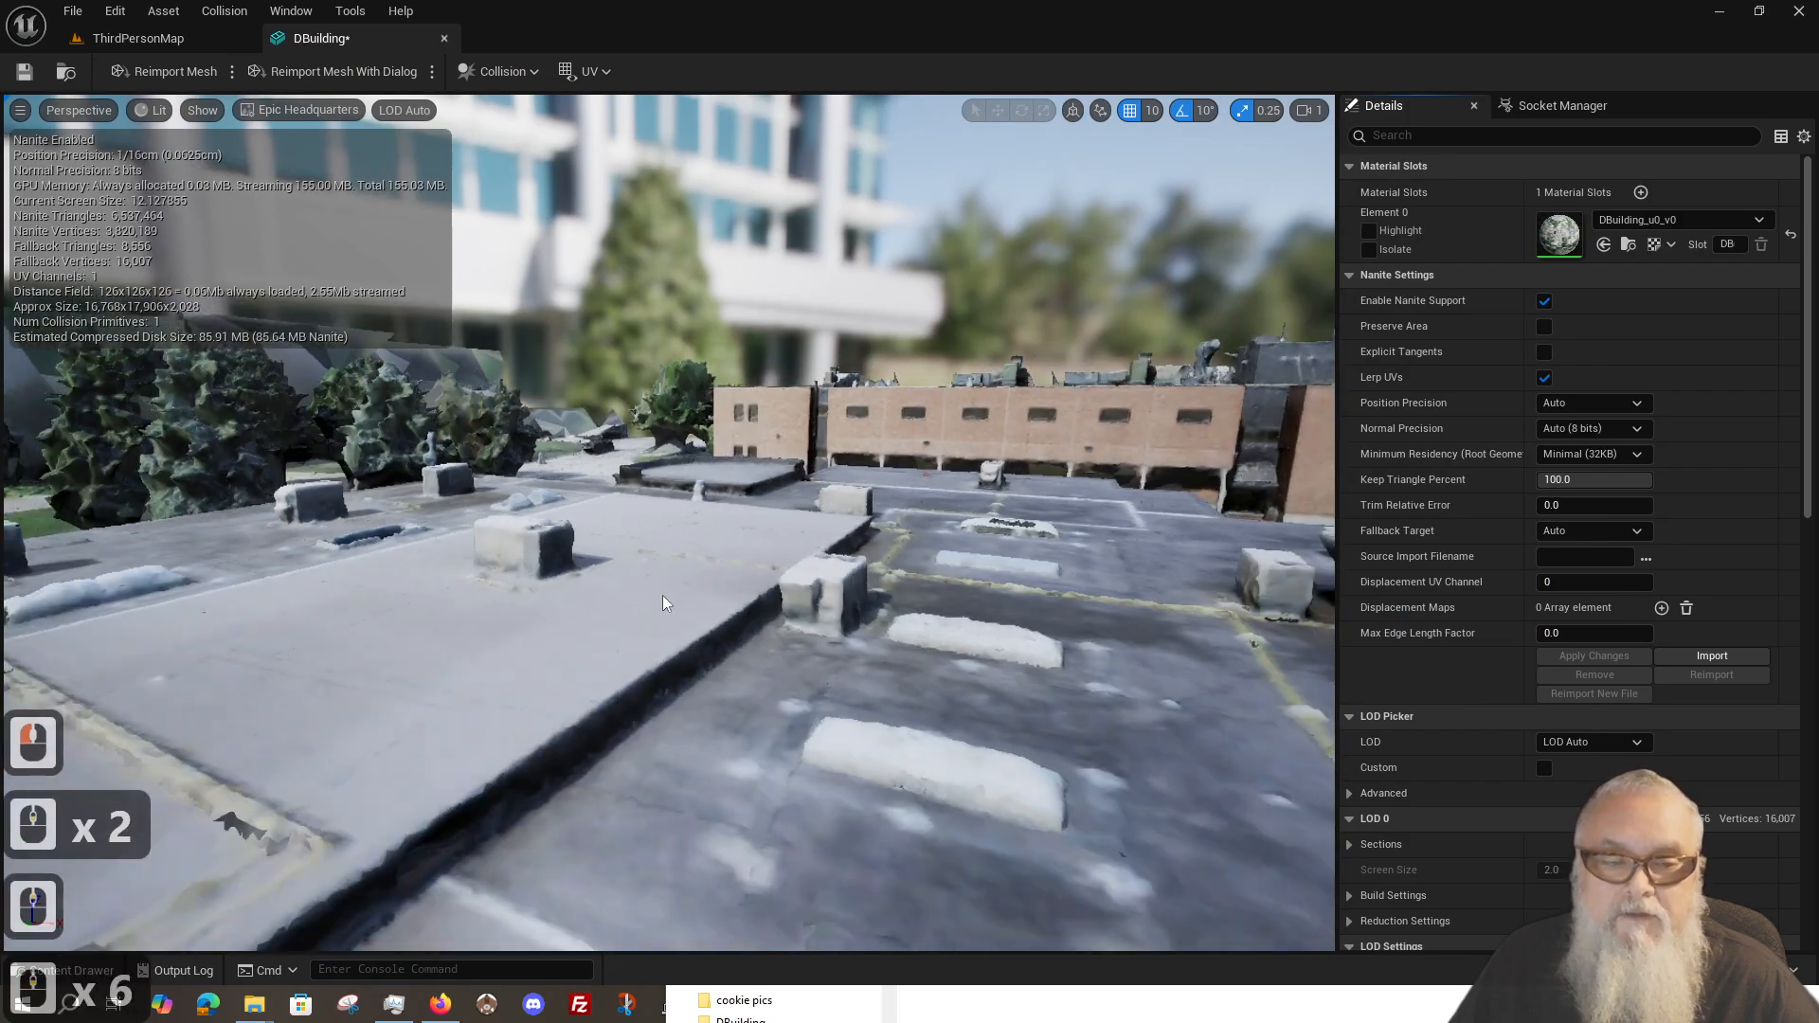
left_click(641, 606)
left_click(776, 562)
left_click(568, 607)
left_click(630, 599)
key("f")
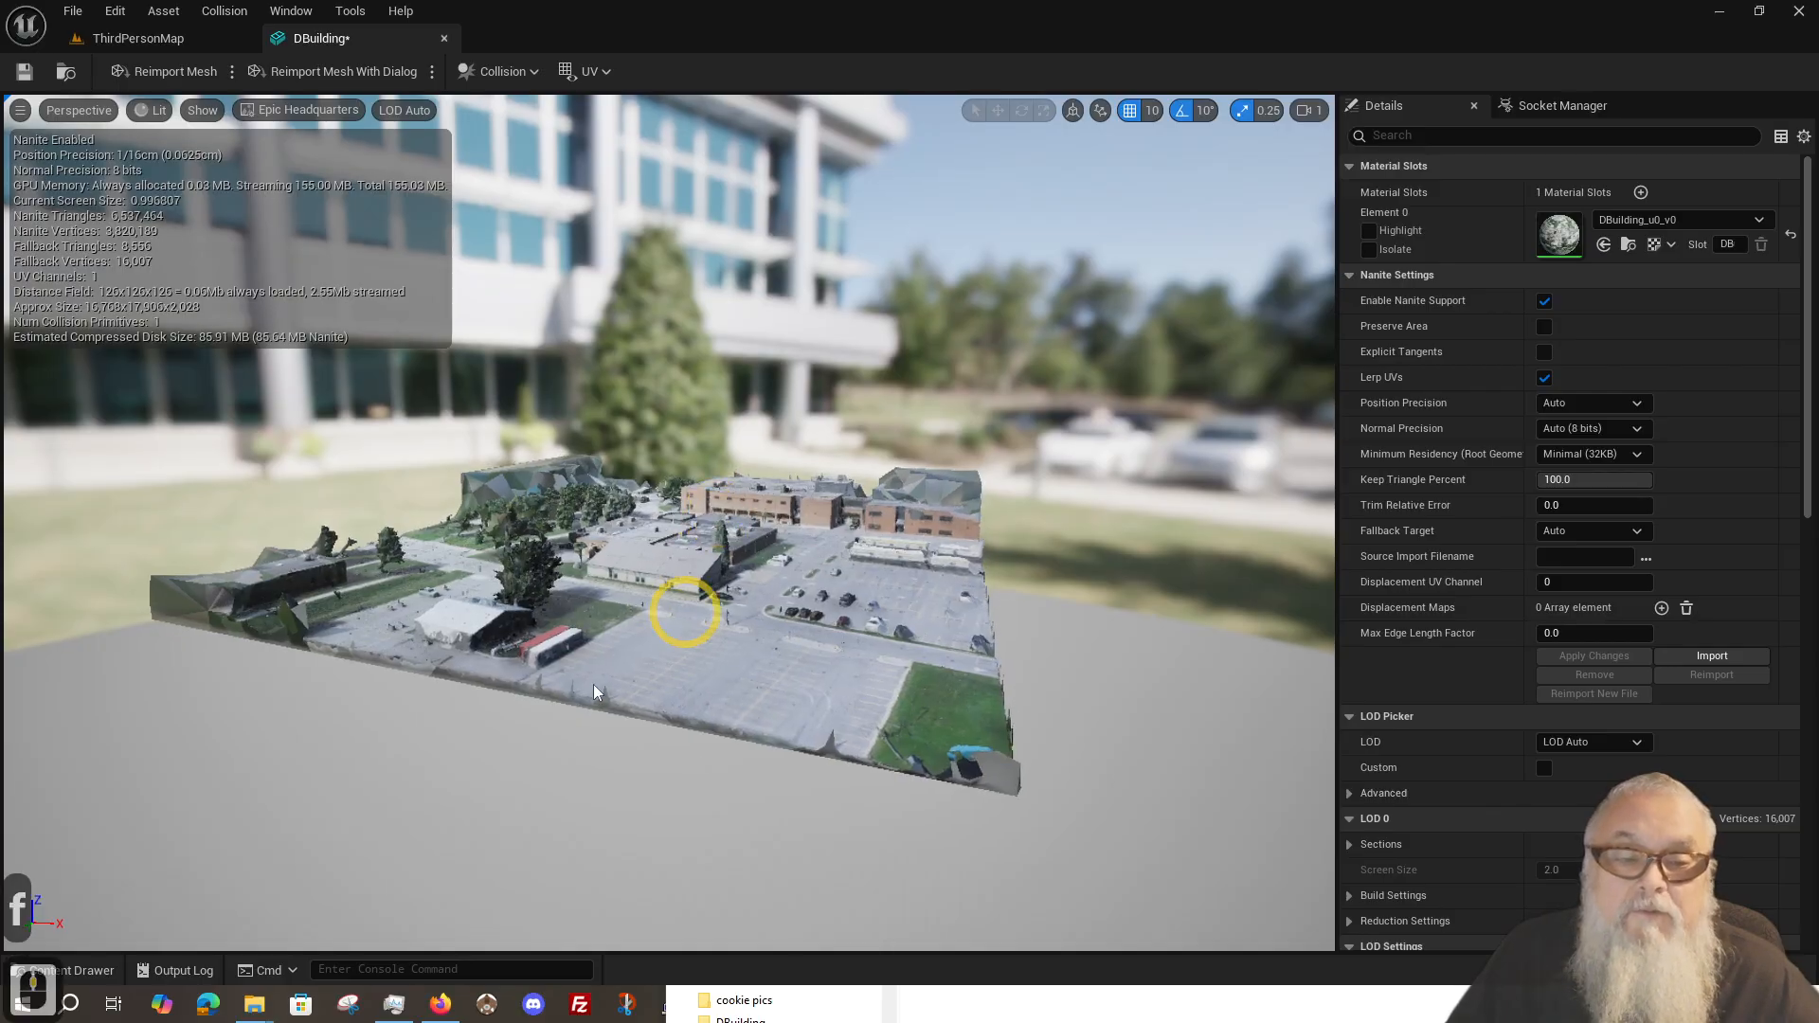
Step: Display both the simple collision and the complex collision of the DBuilding mesh in the preview
left_click(203, 110)
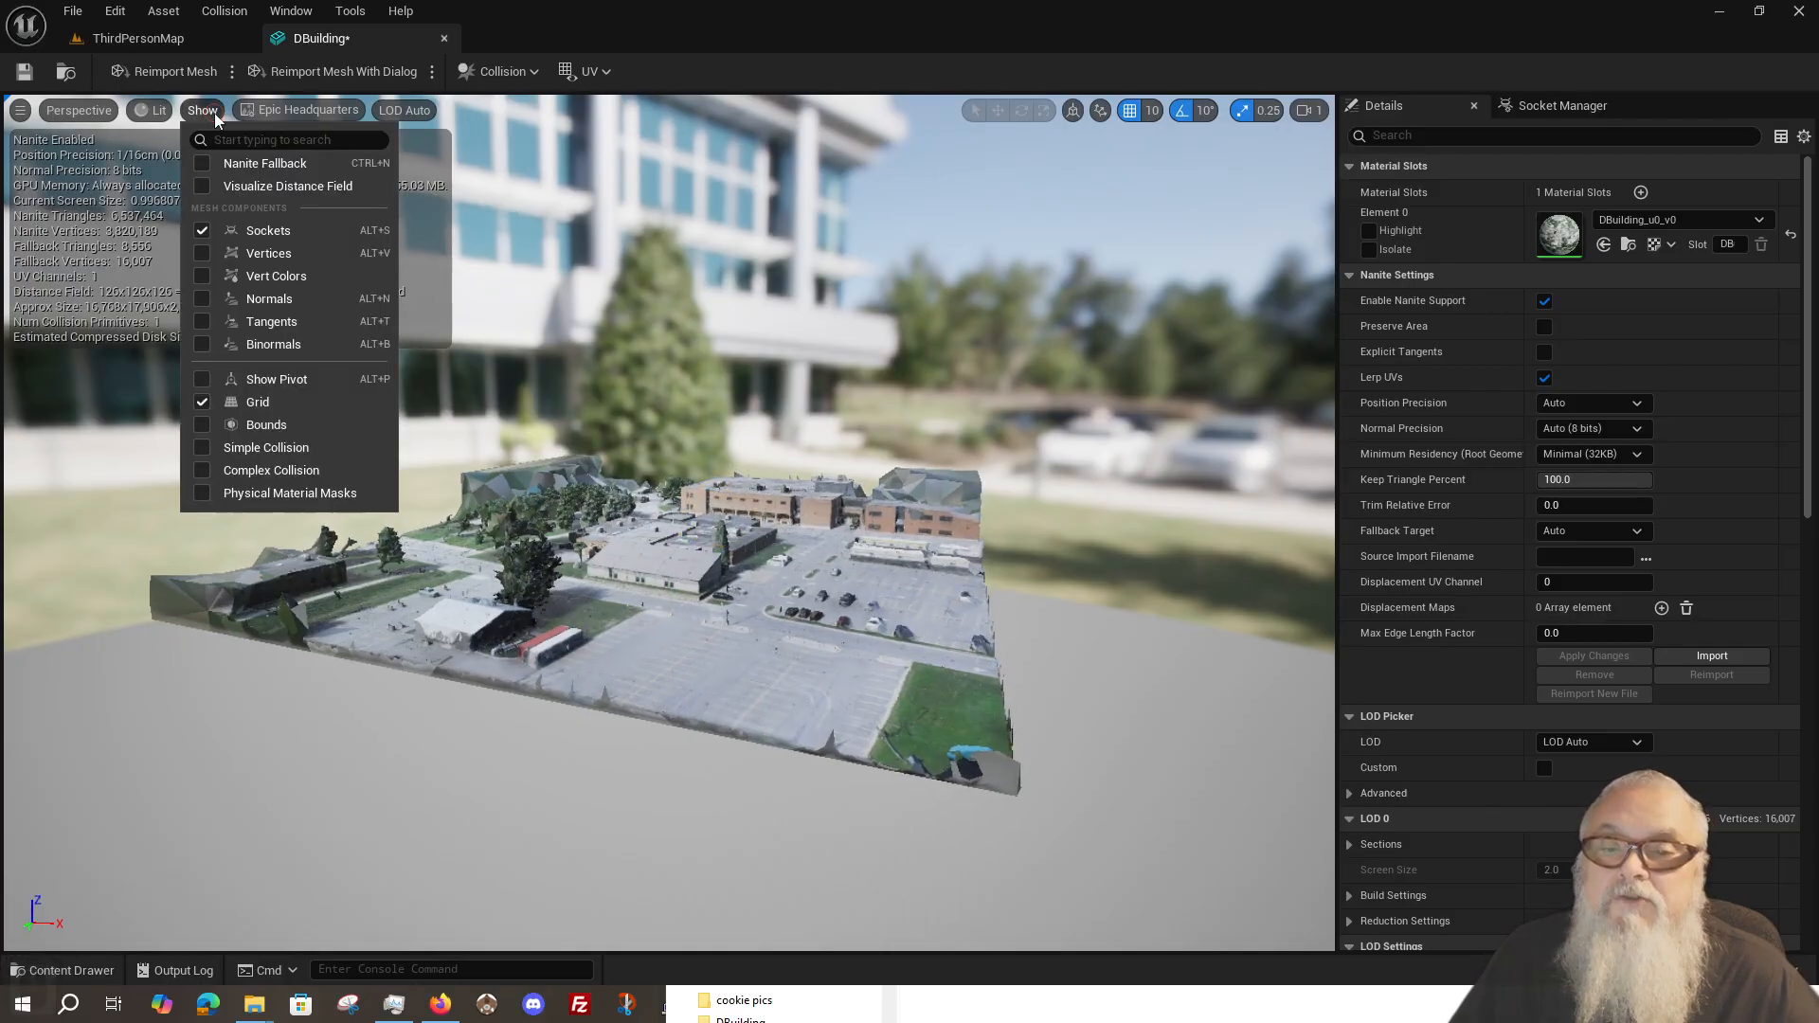
left_click(254, 399)
left_click(246, 442)
left_click(754, 633)
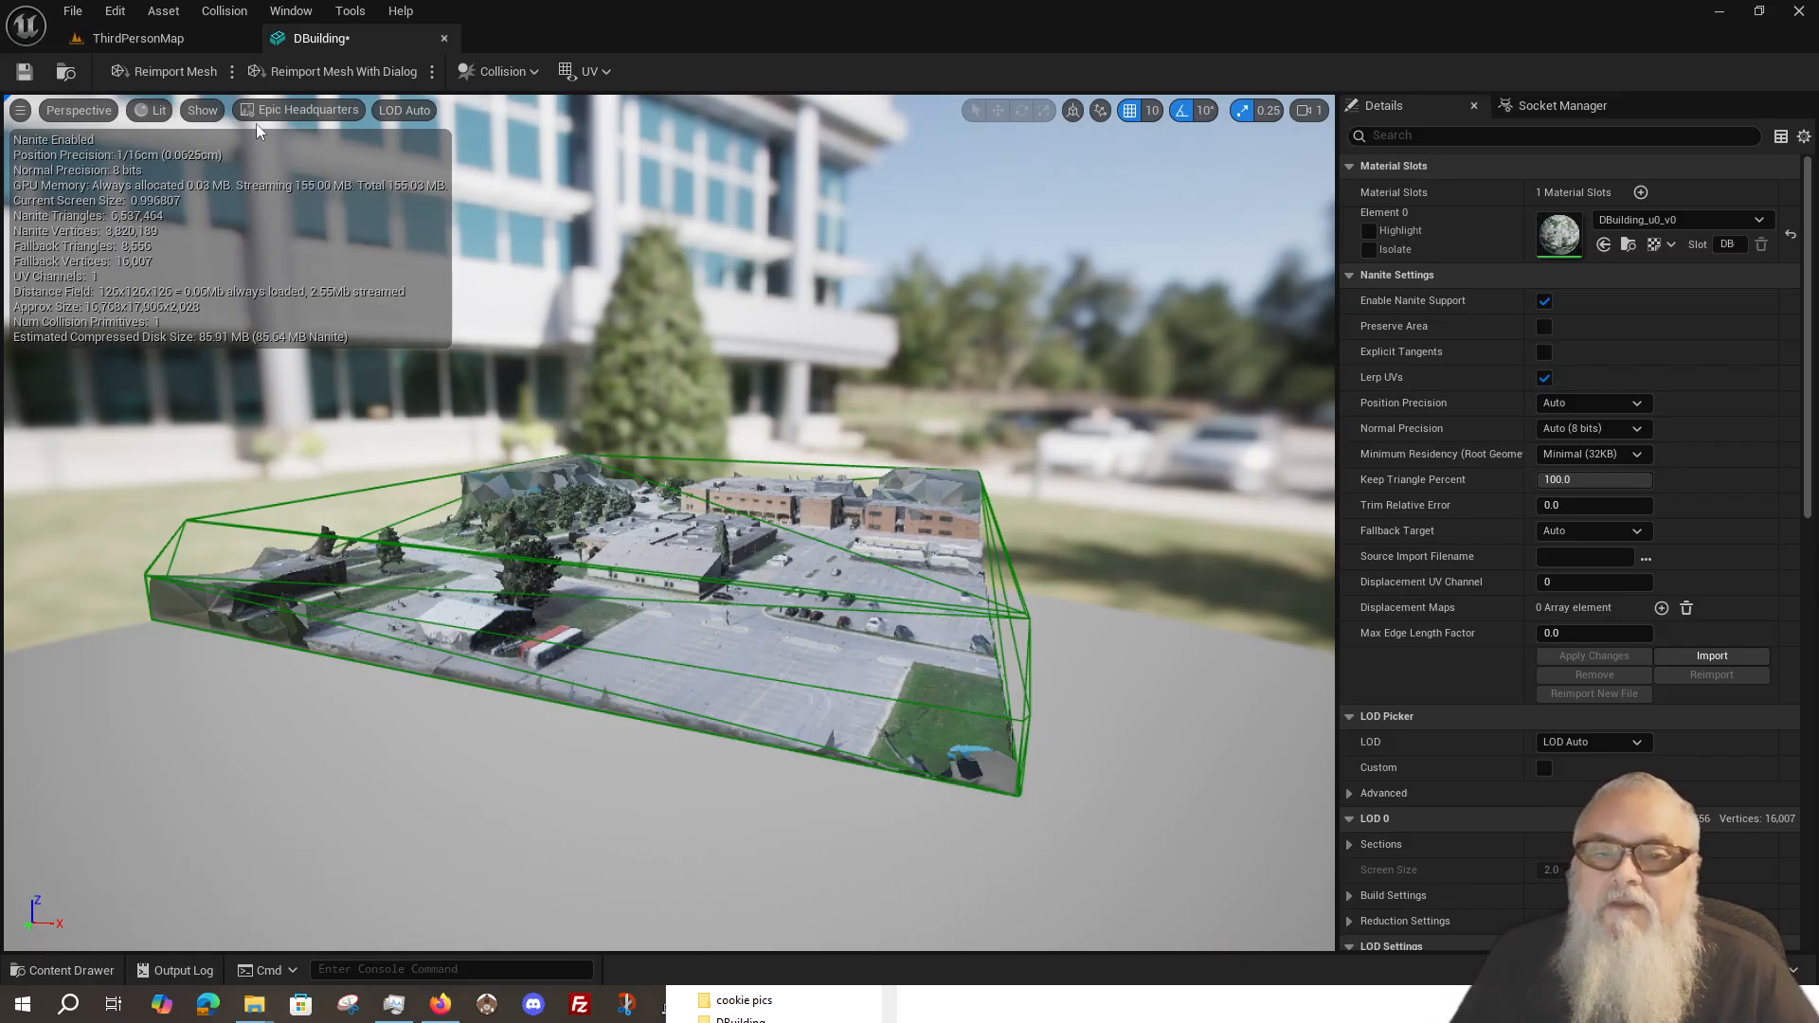
left_click(199, 110)
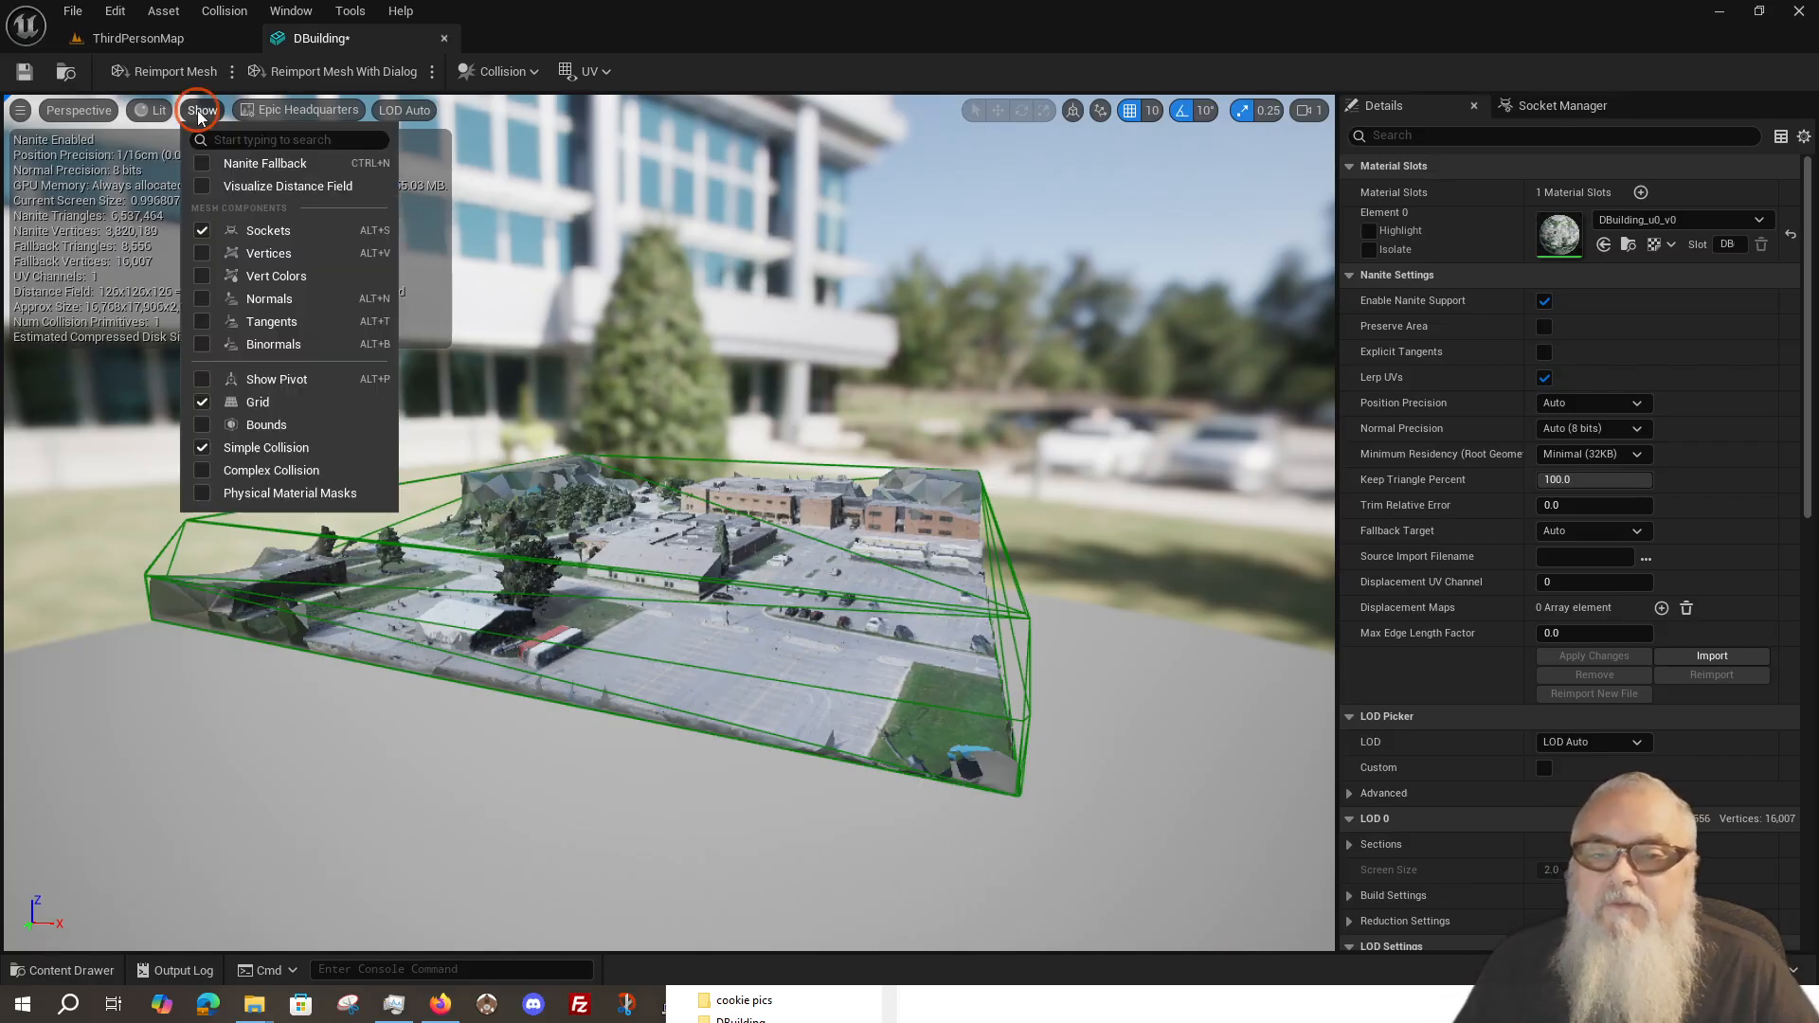
left_click(202, 471)
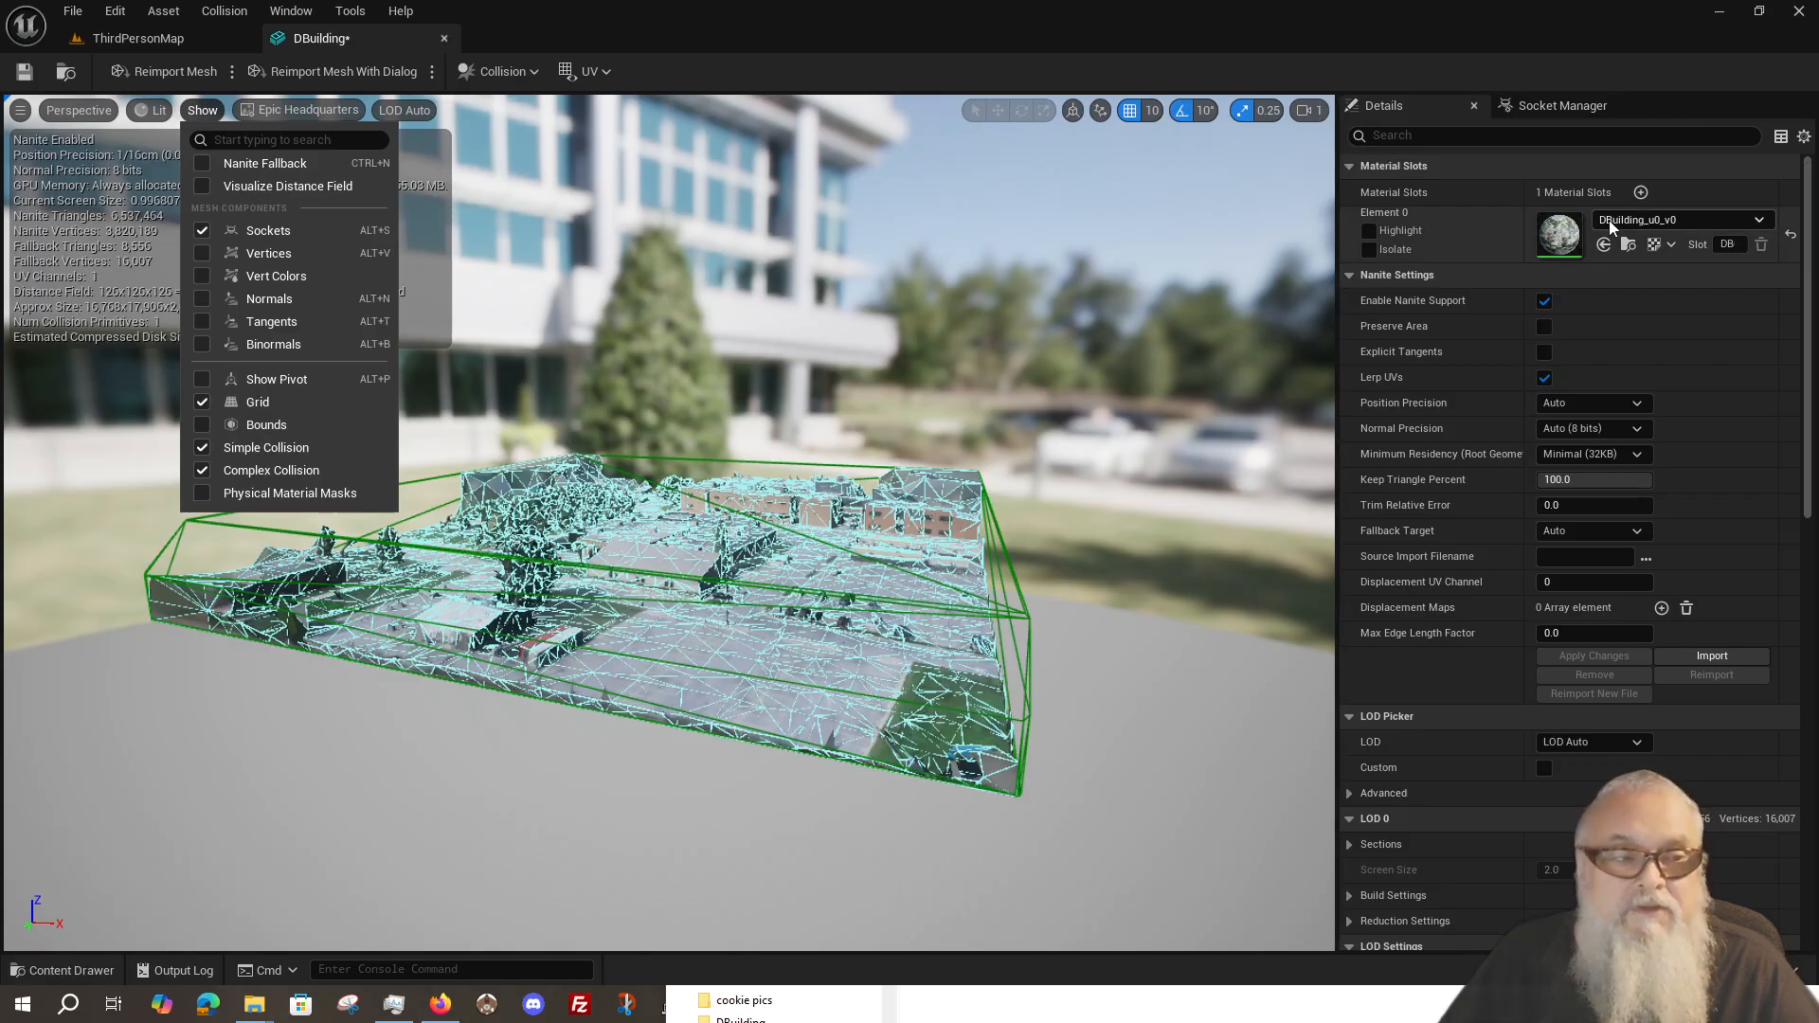
Step: Filter the mesh details for "complex", set Collision Complexity to Use Complex Collision As Simple, and save the mesh
left_click(1467, 136)
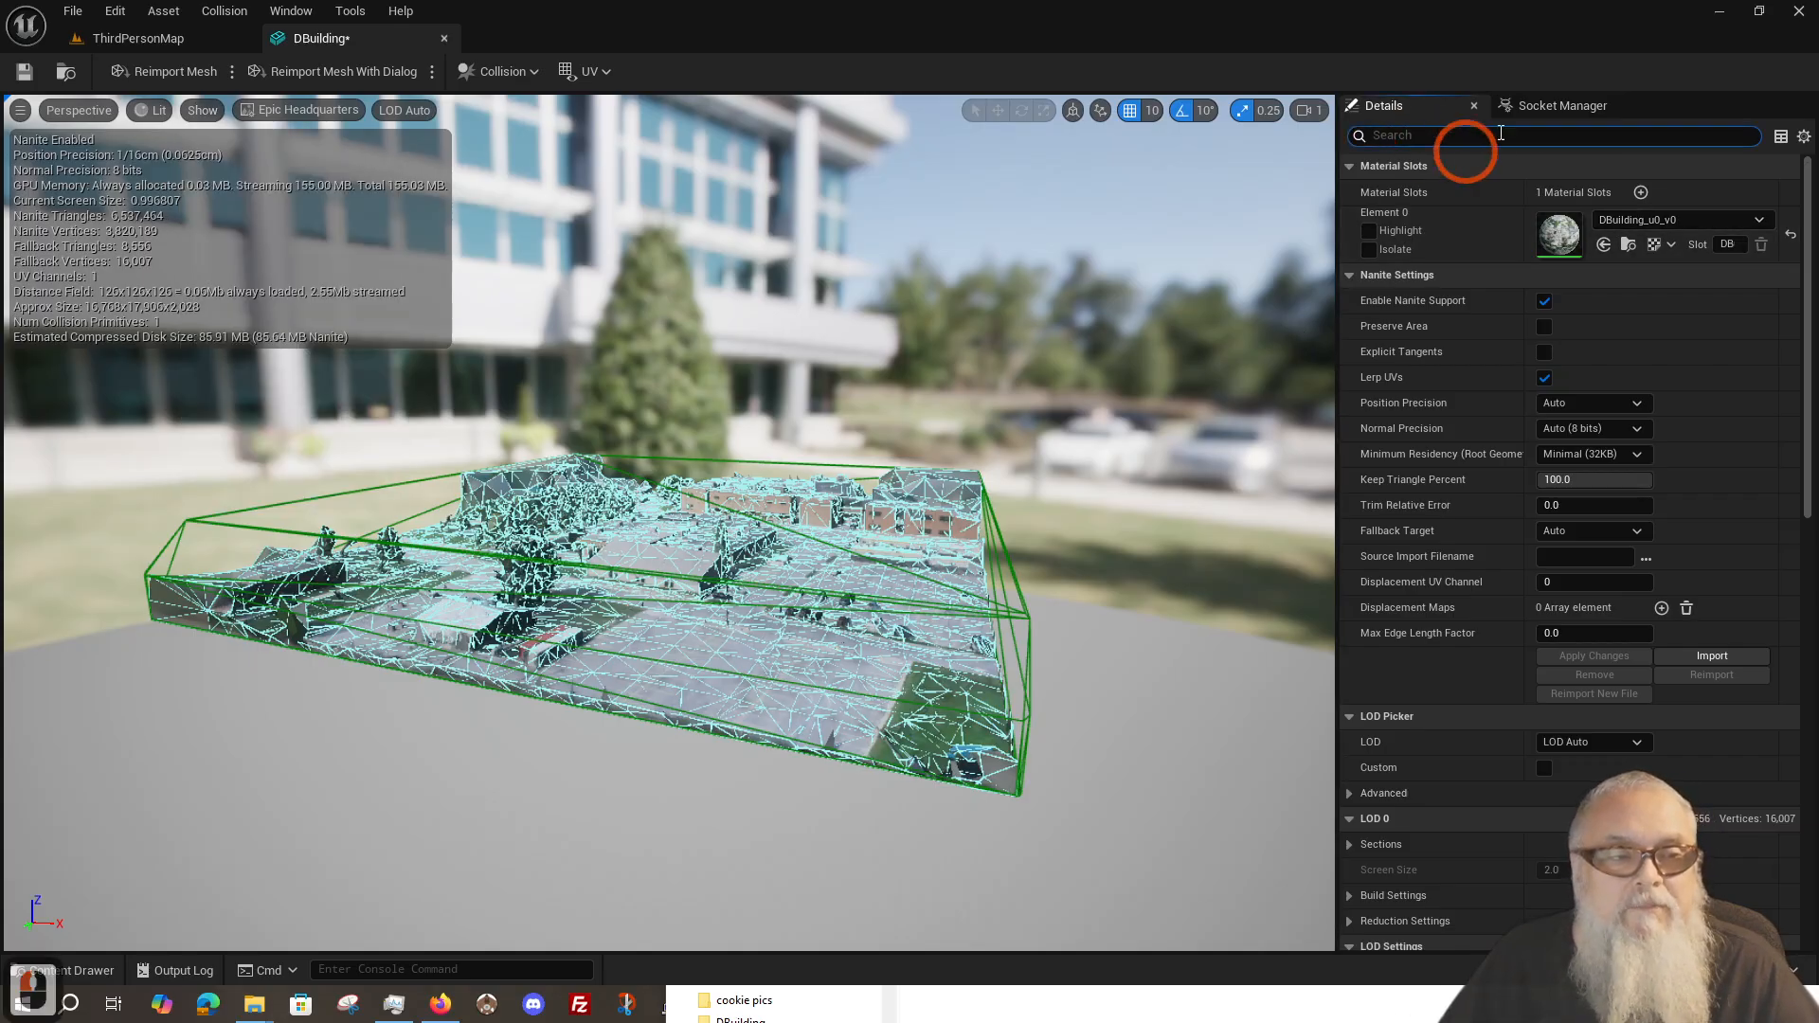
type("com")
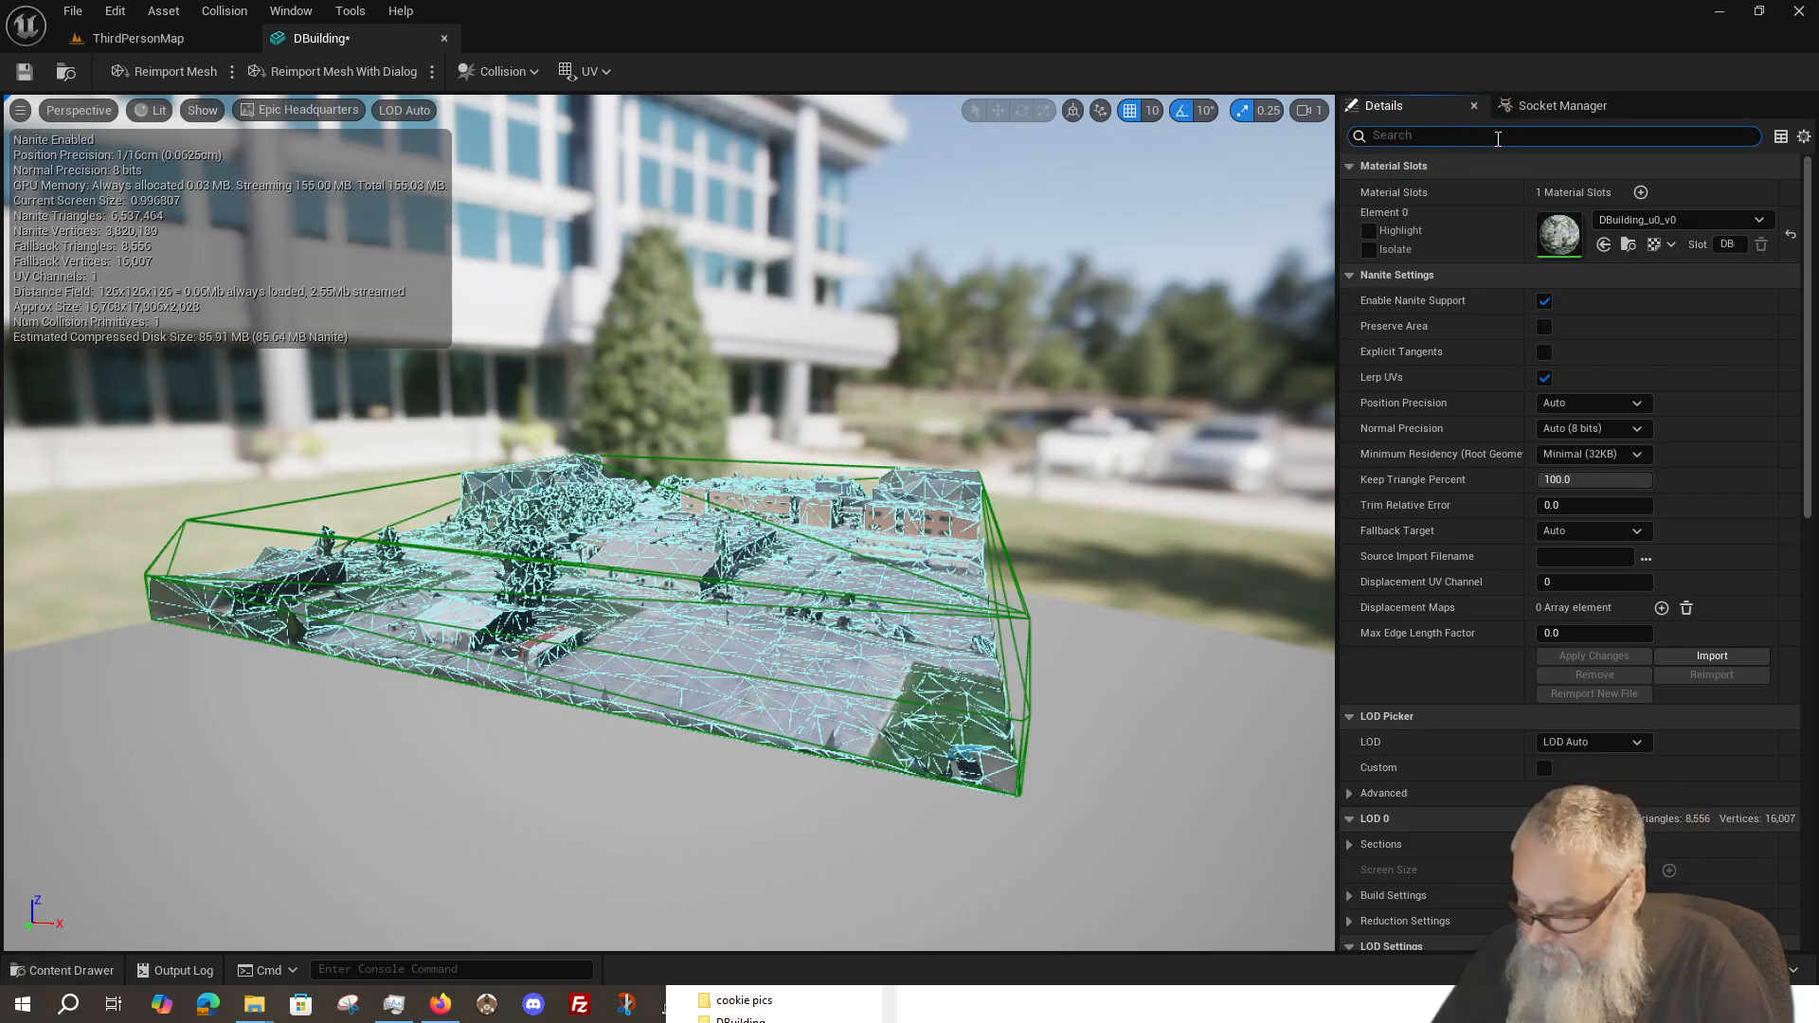
type("plex")
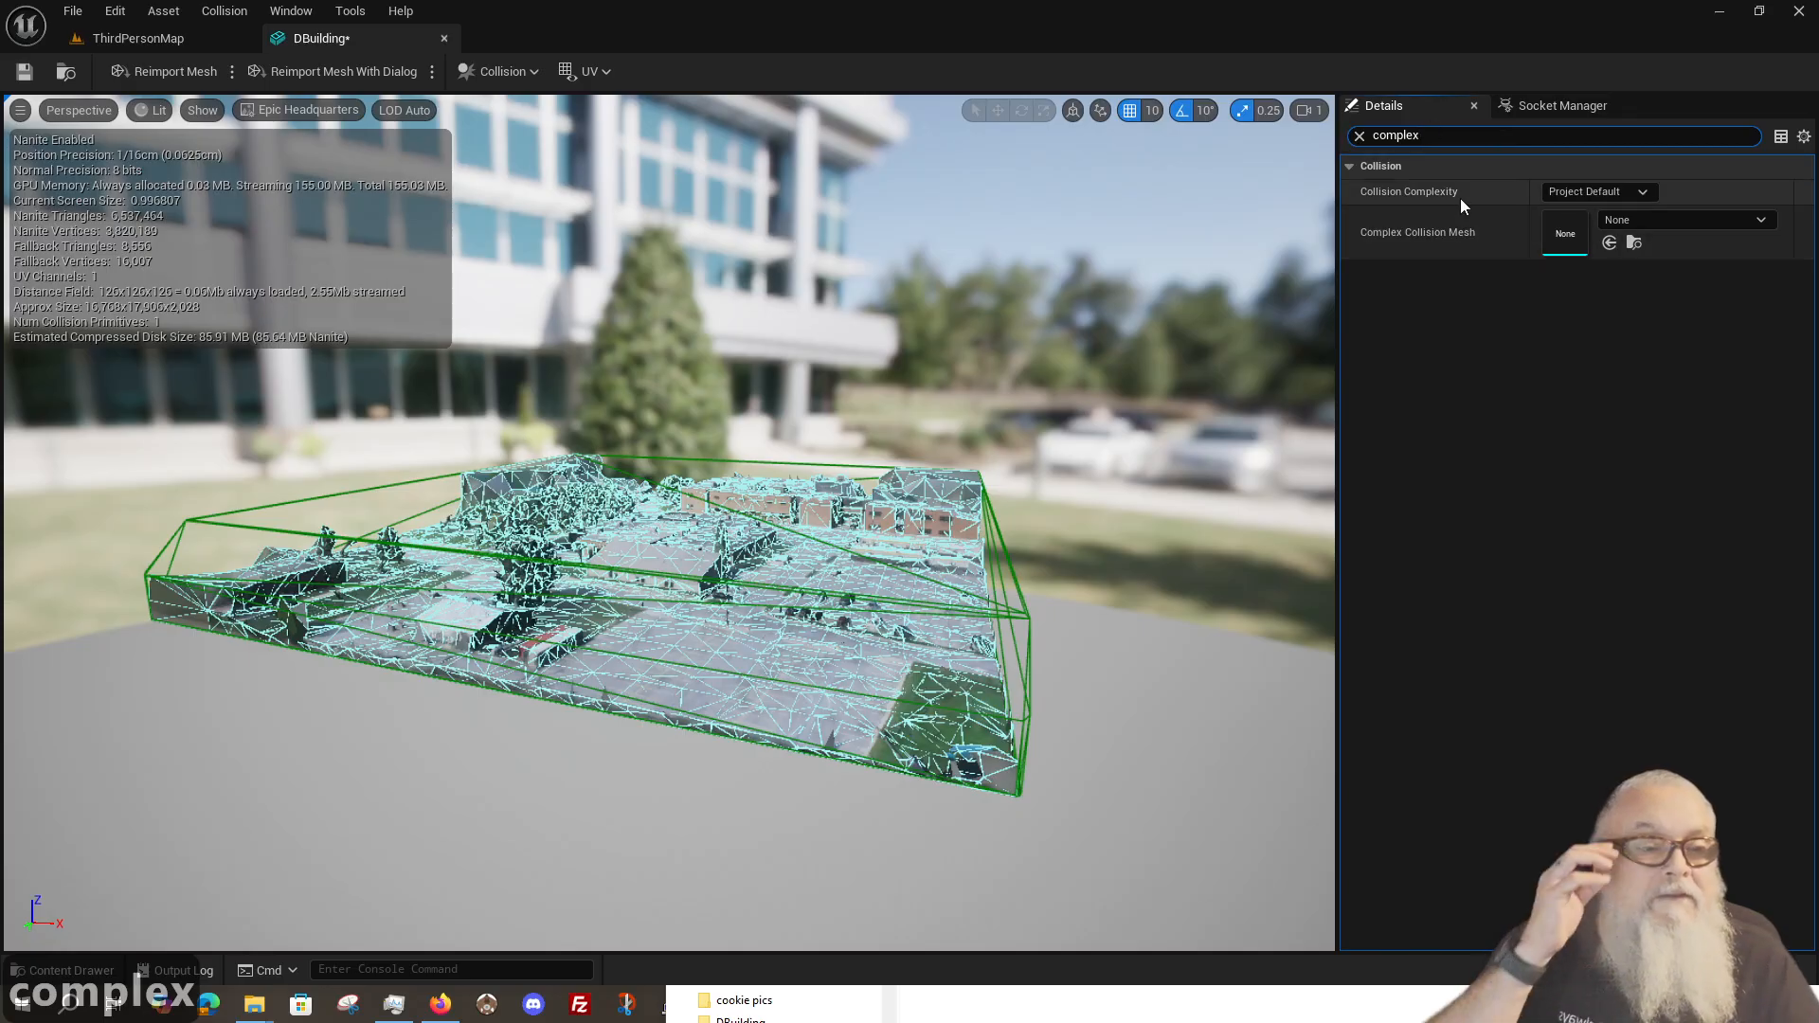
left_click(1574, 196)
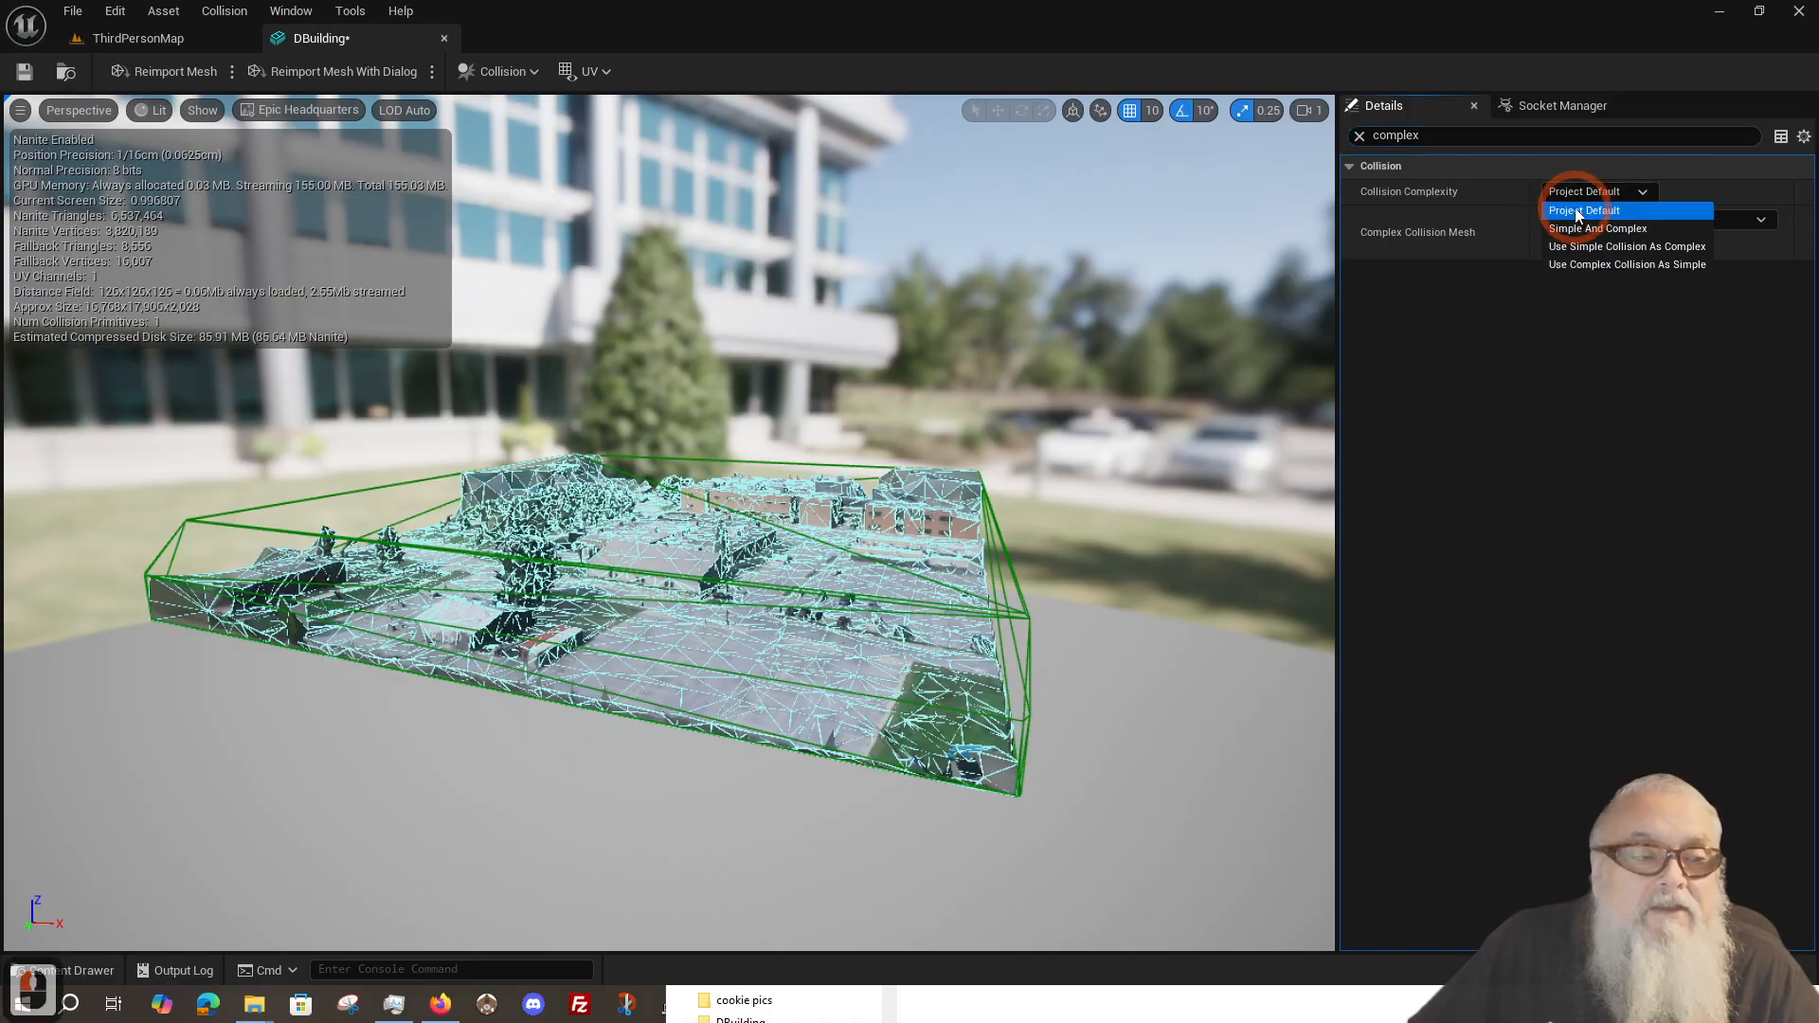
left_click(1578, 265)
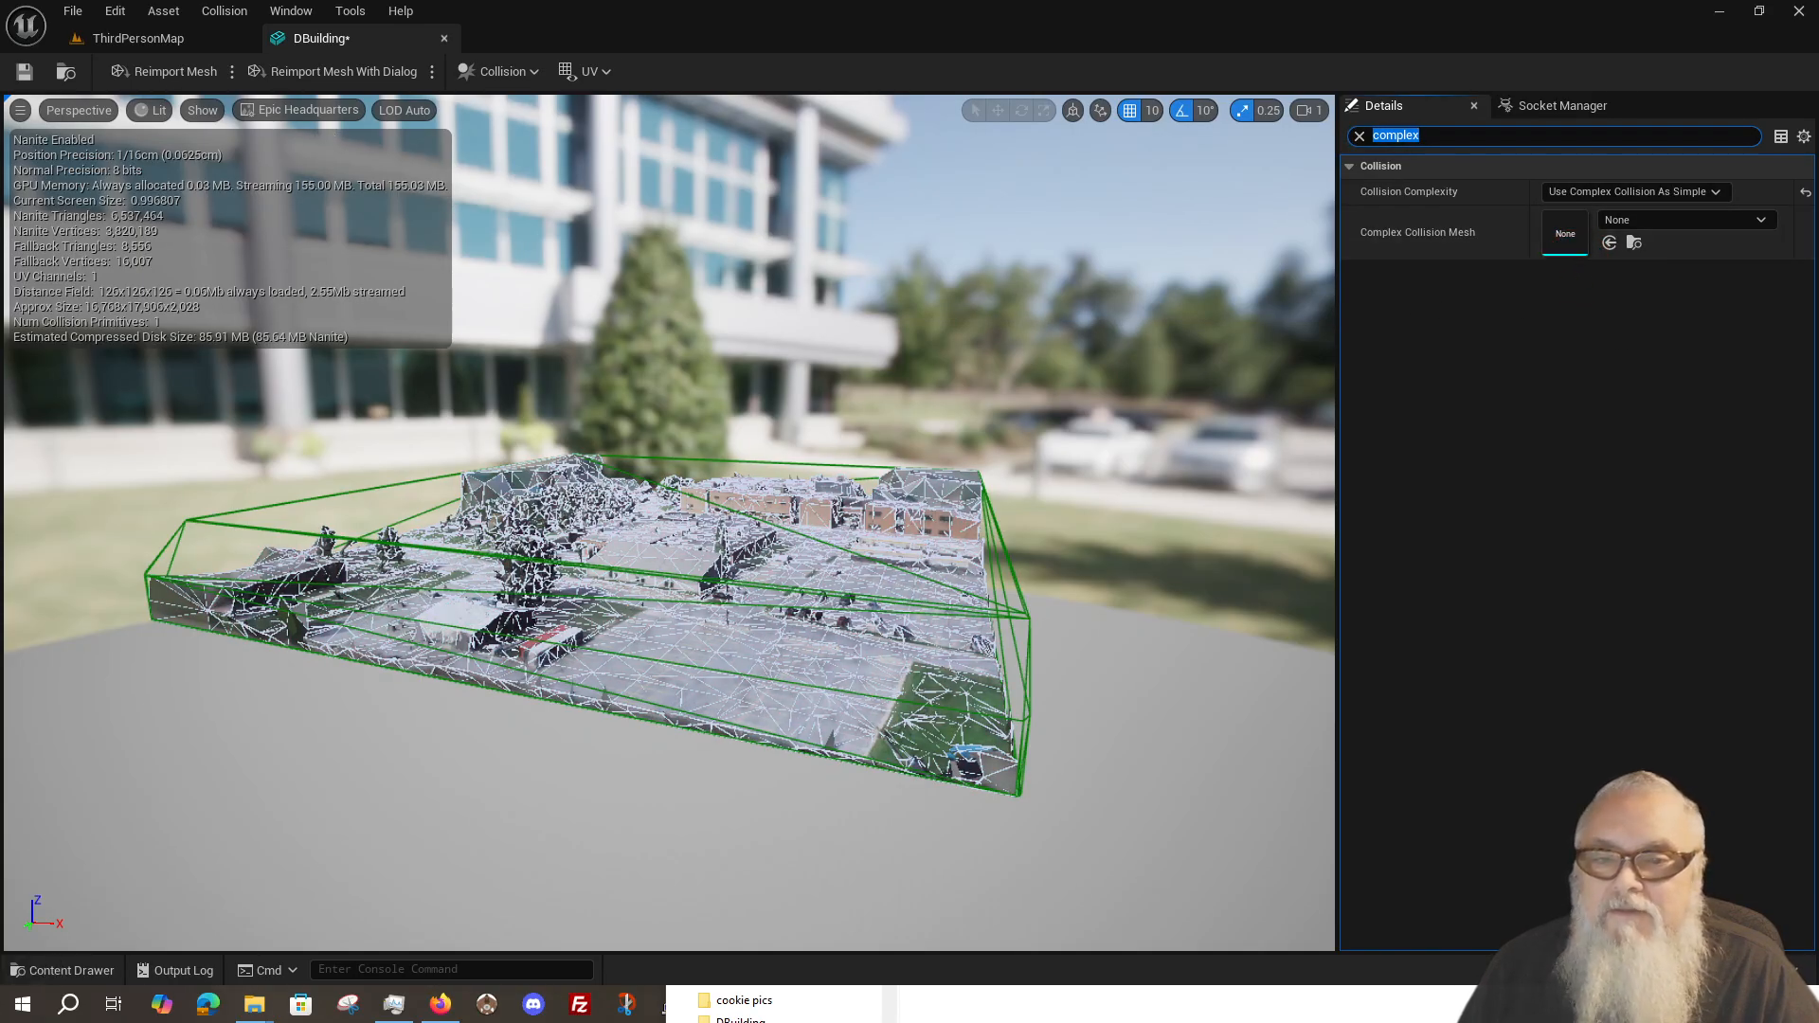
left_click(25, 73)
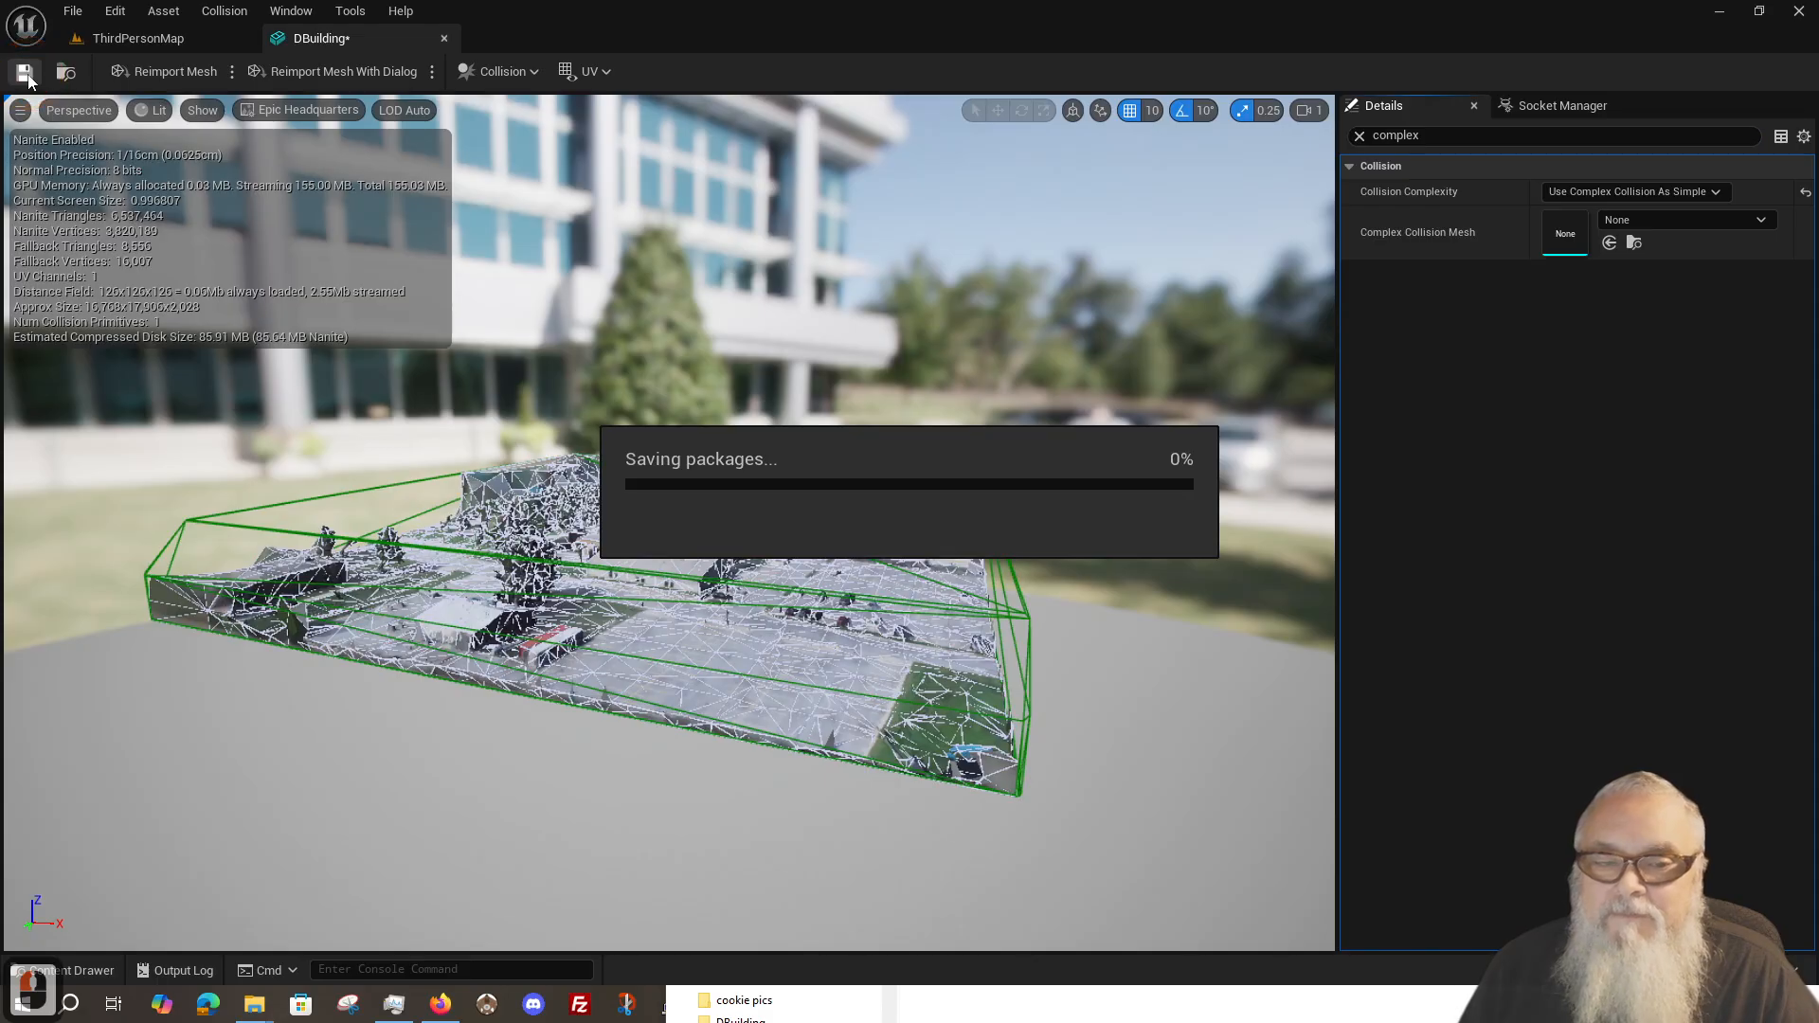
Step: Start a play session in ThirdPersonMap and run the character across the rooftop and down into the parking lot
left_click(142, 38)
left_click(466, 72)
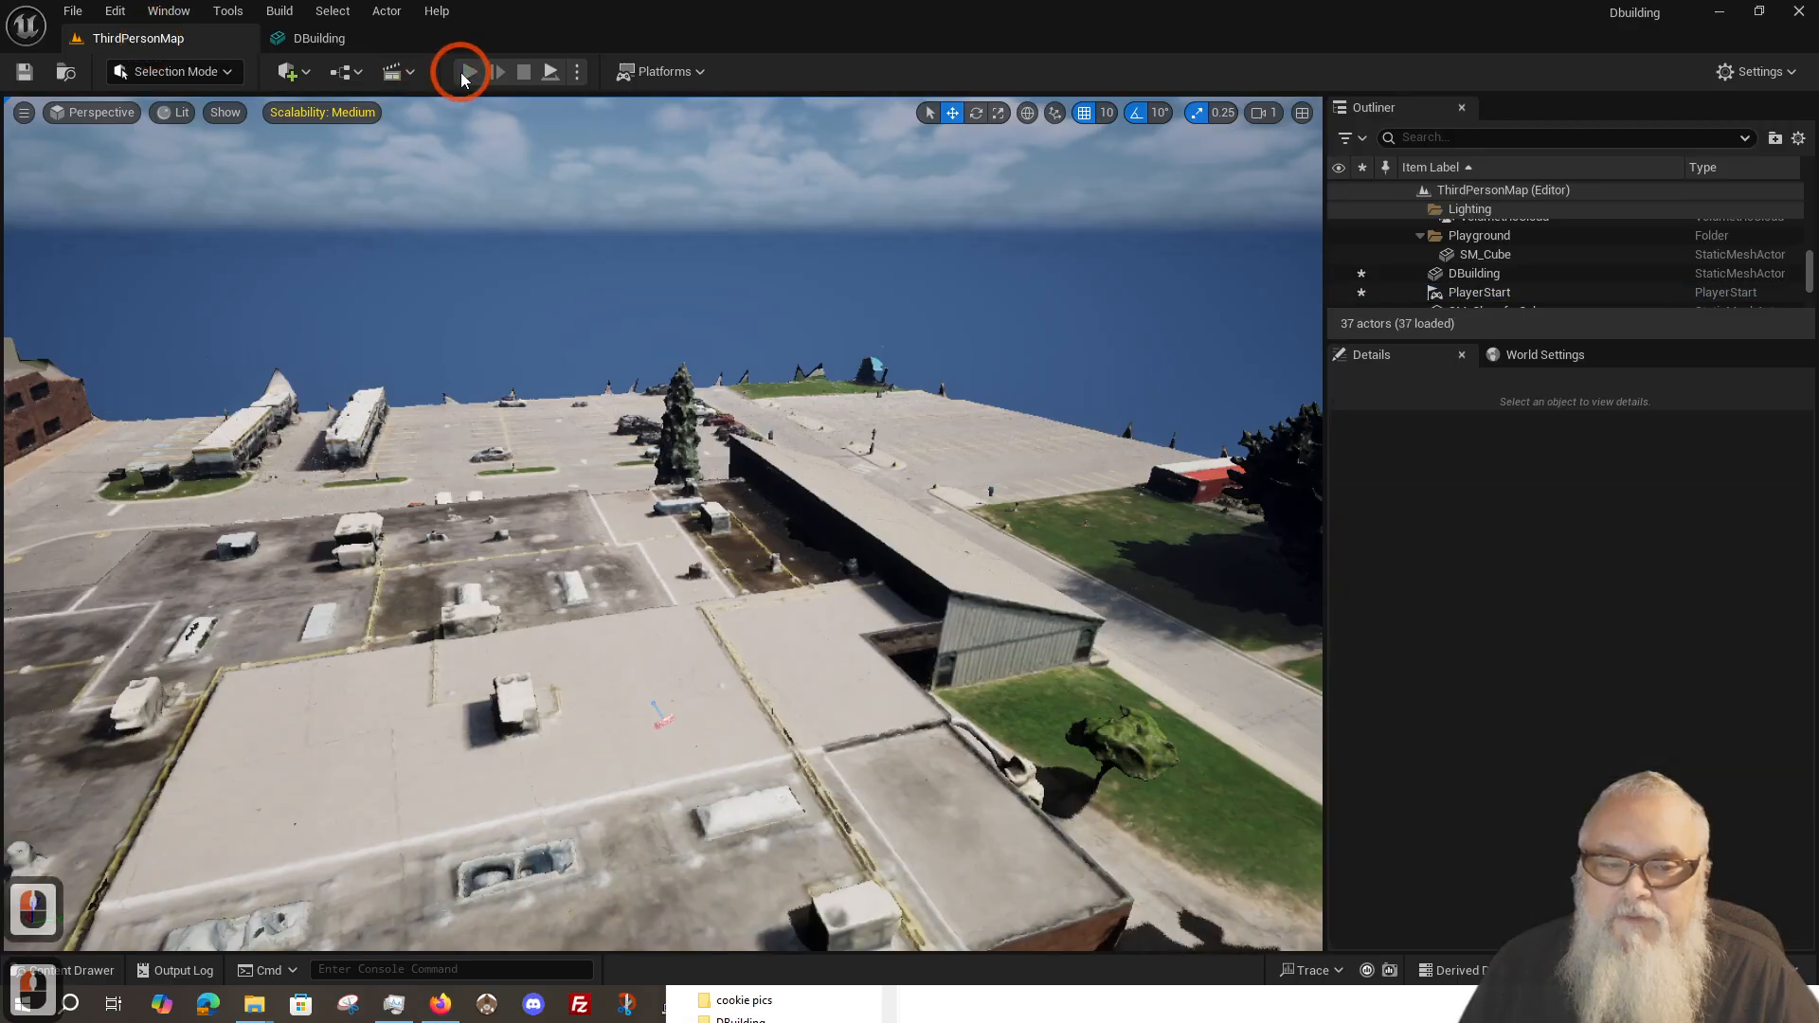
left_click(474, 321)
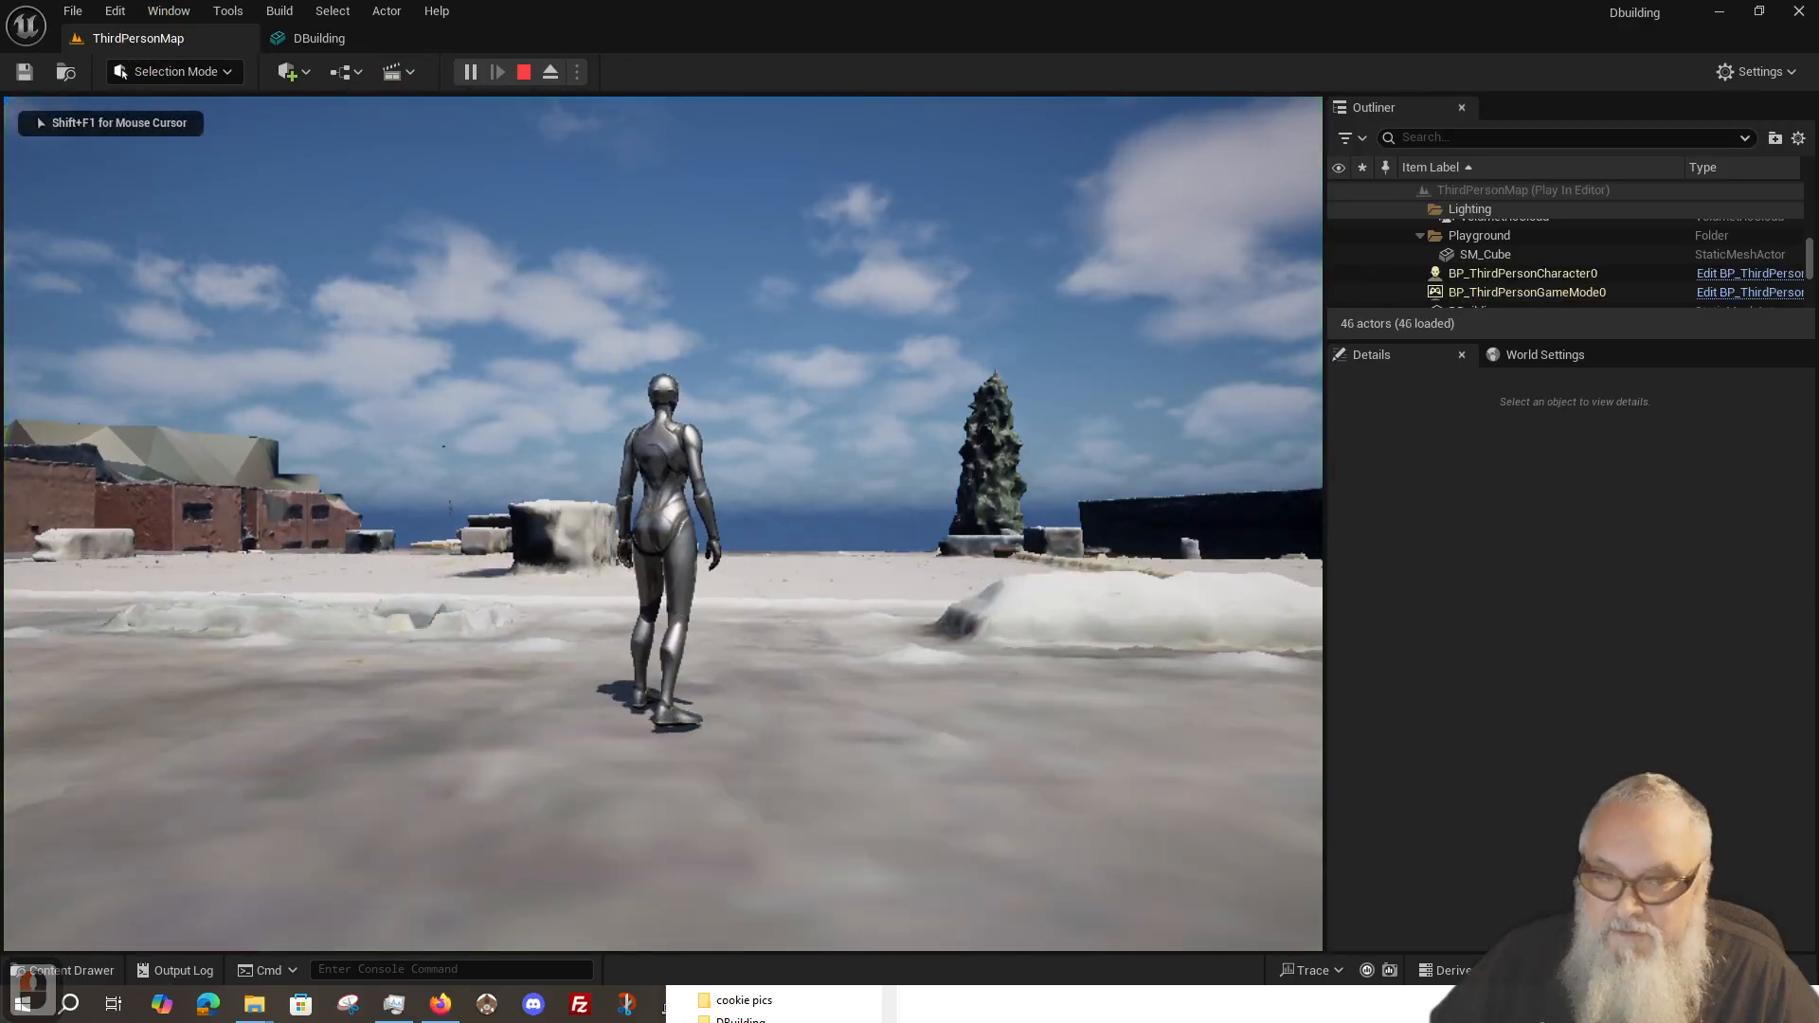
key("w")
key("w")
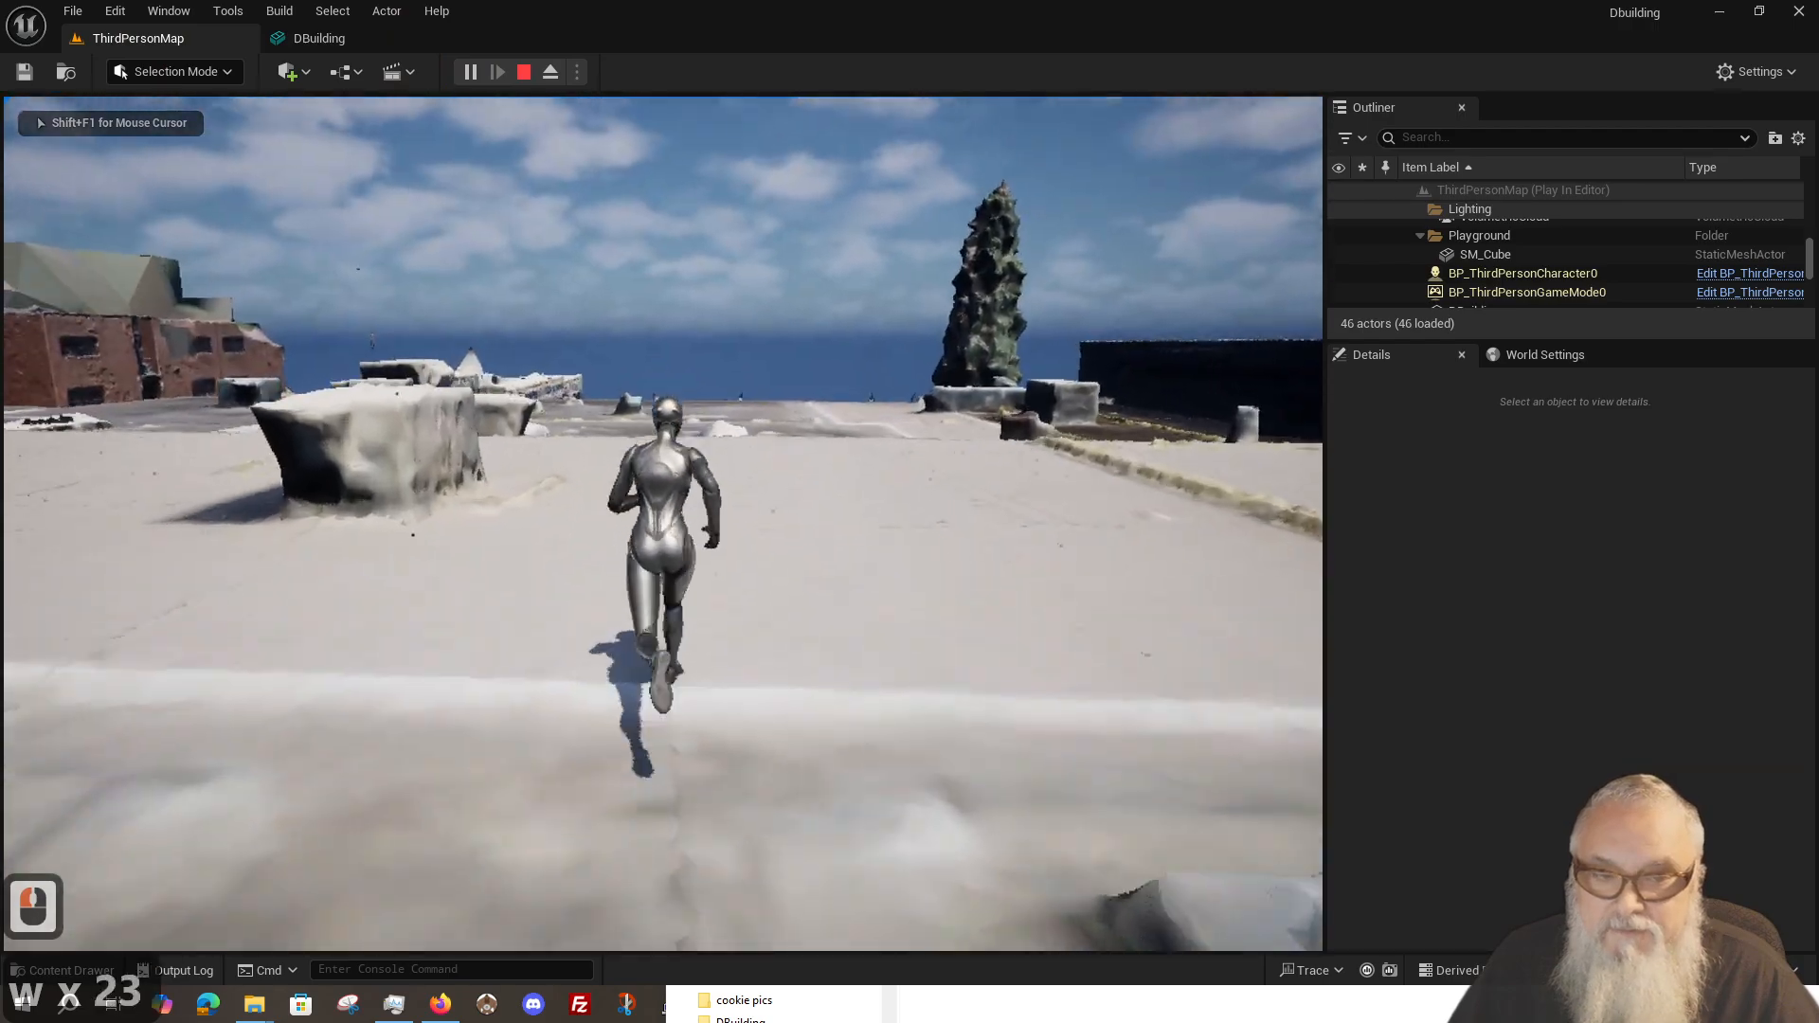
key("w")
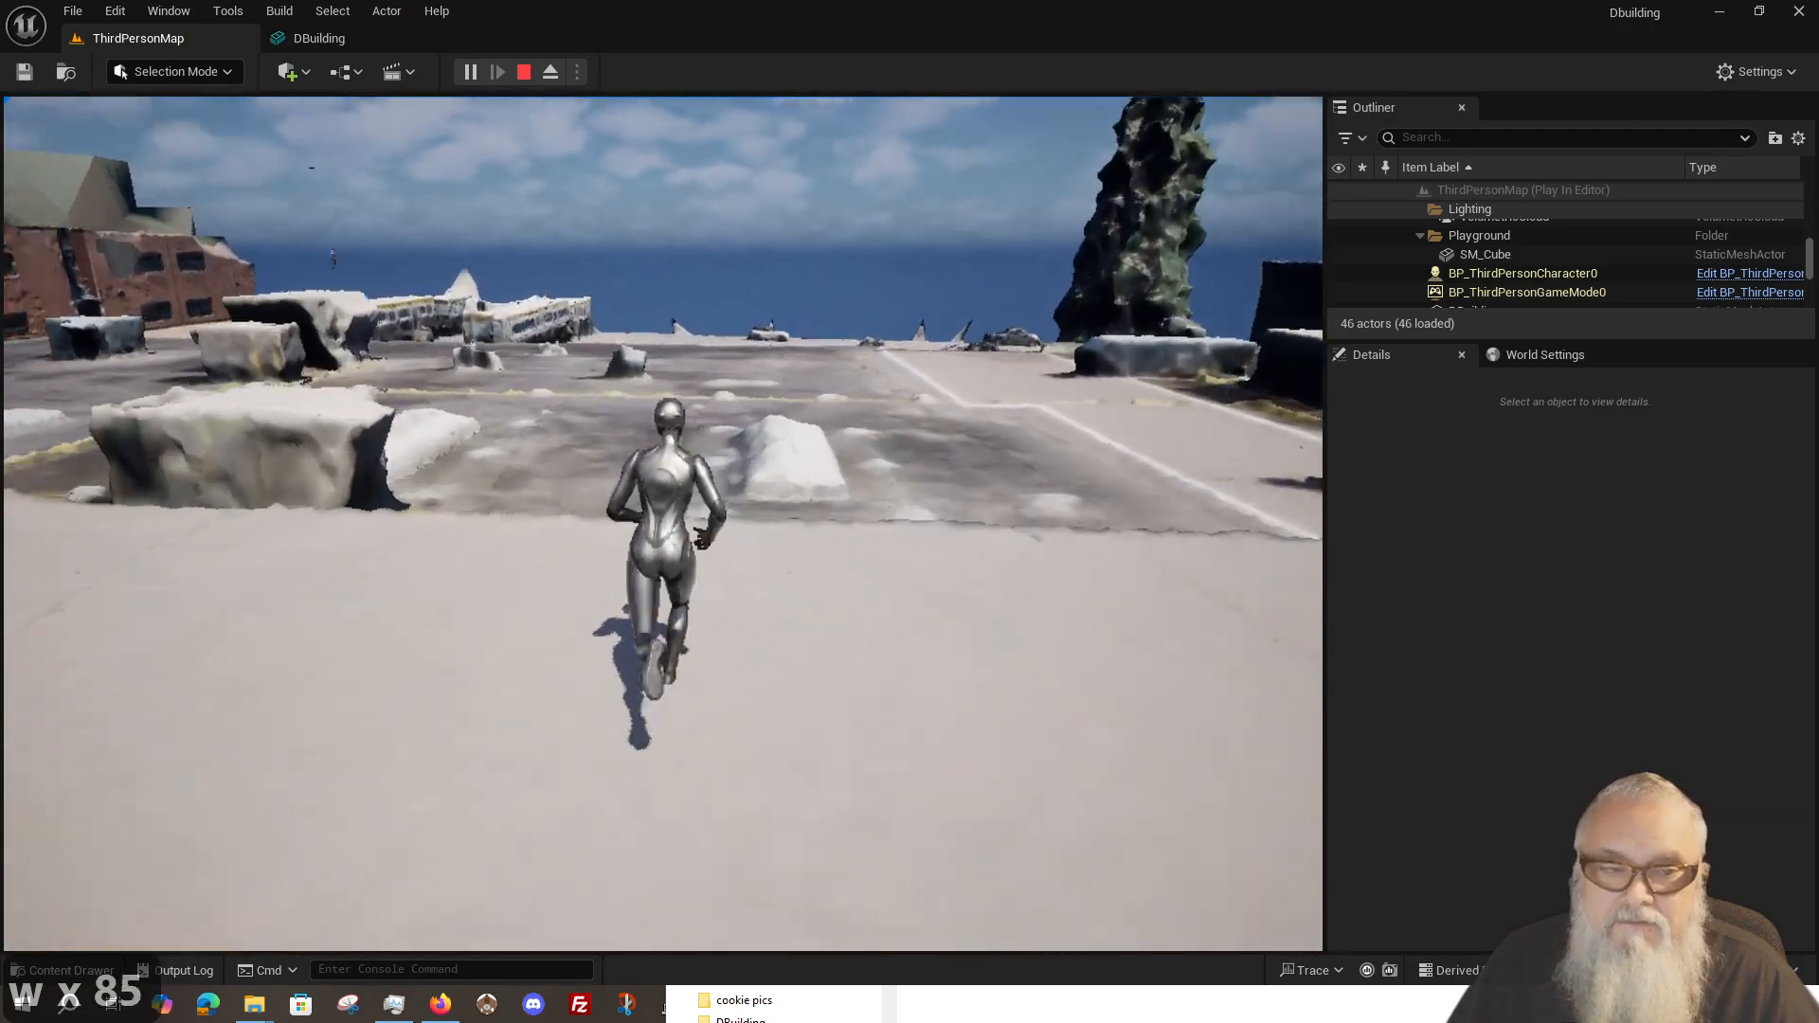
key("w")
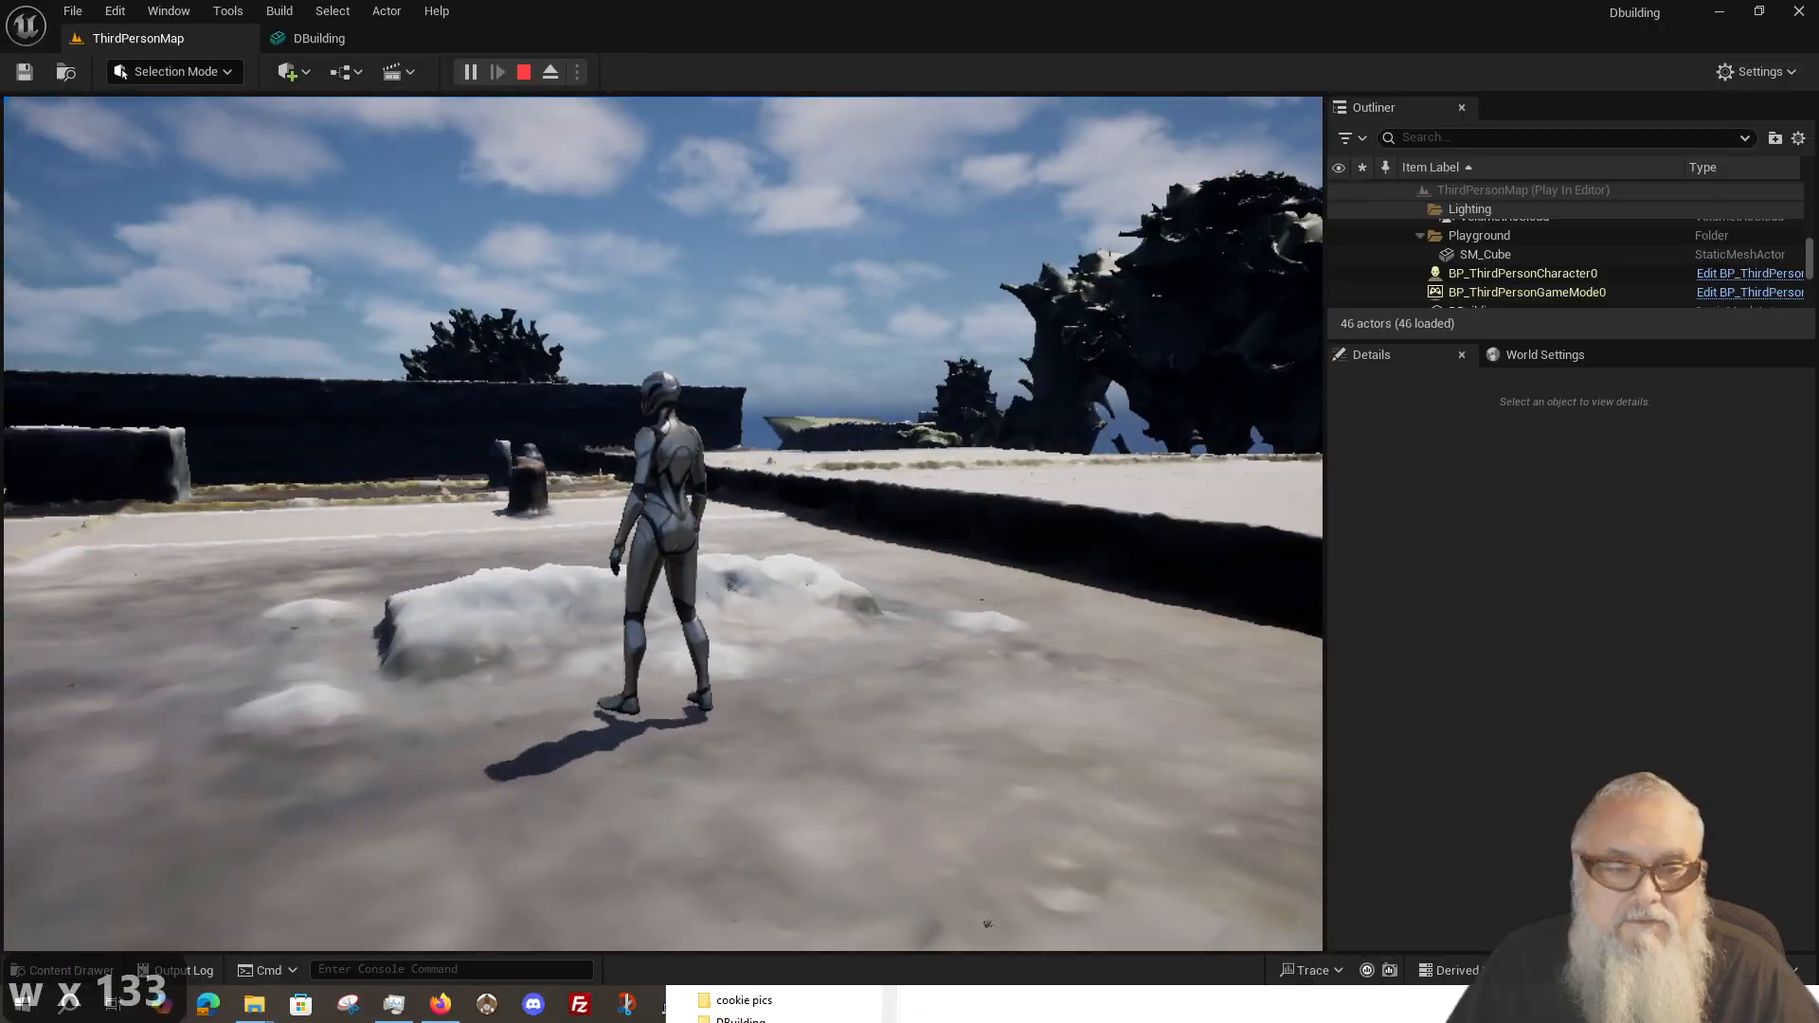
key("w")
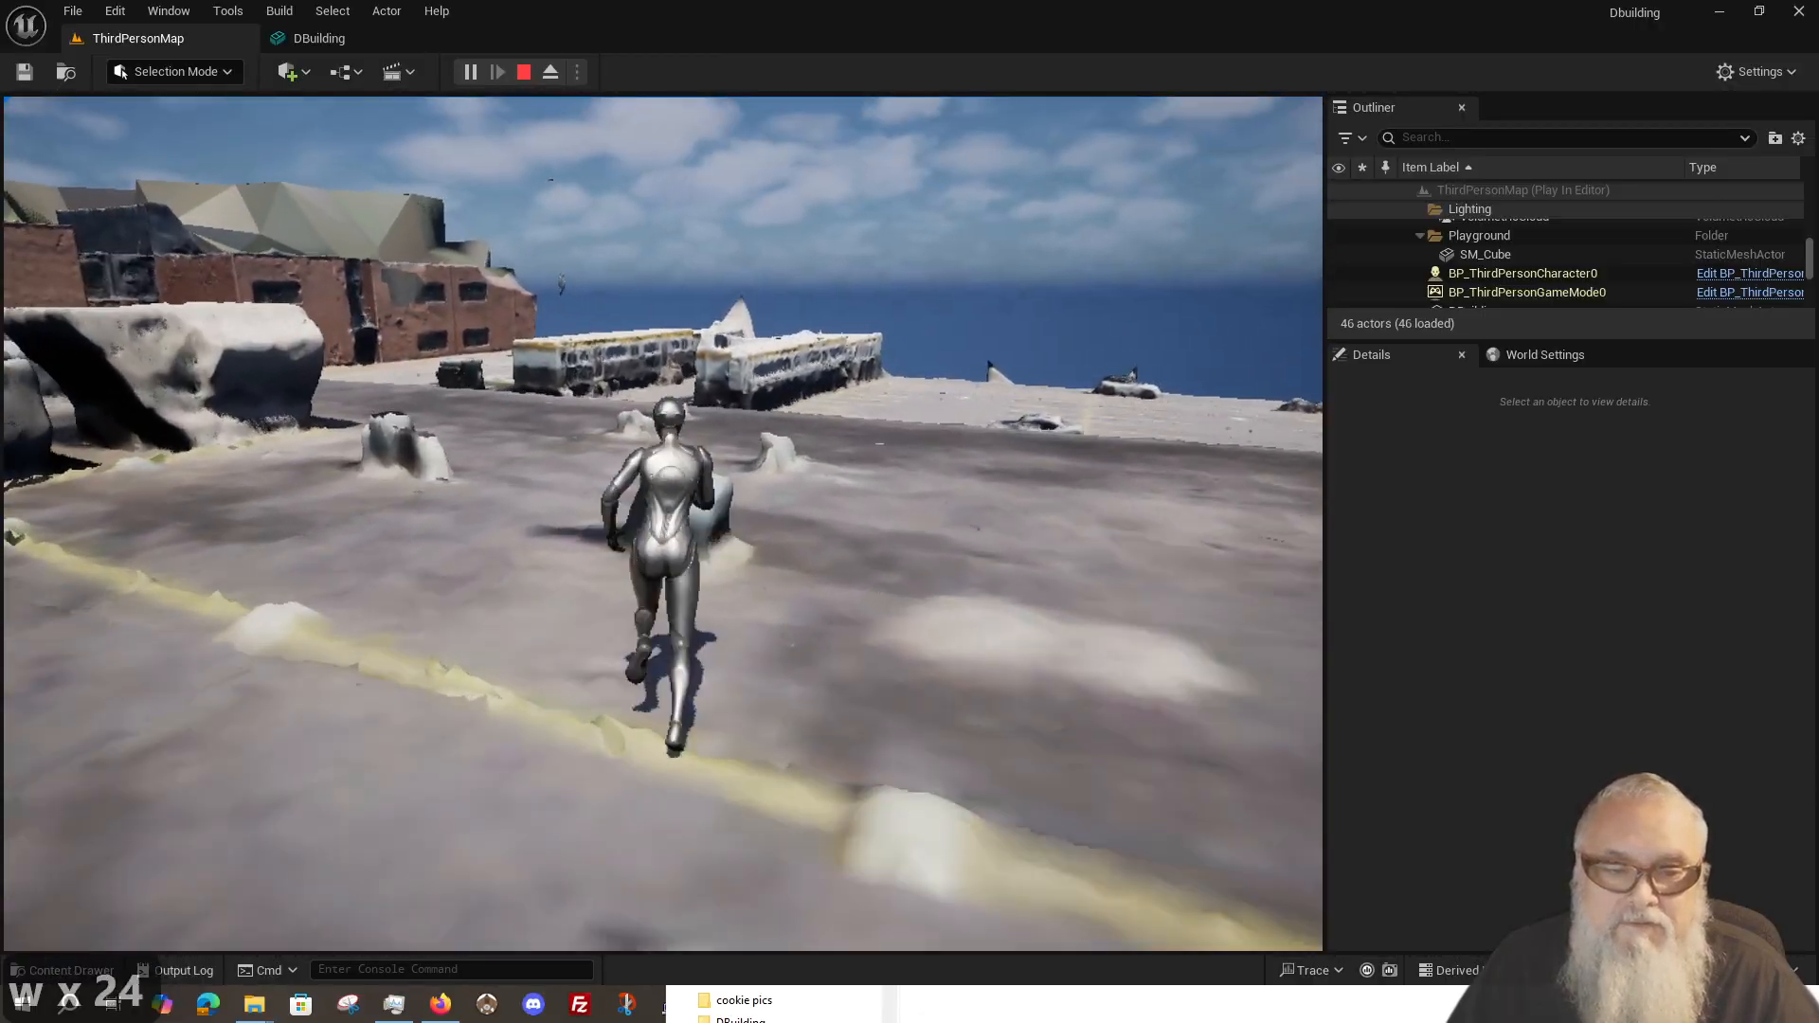
key("w")
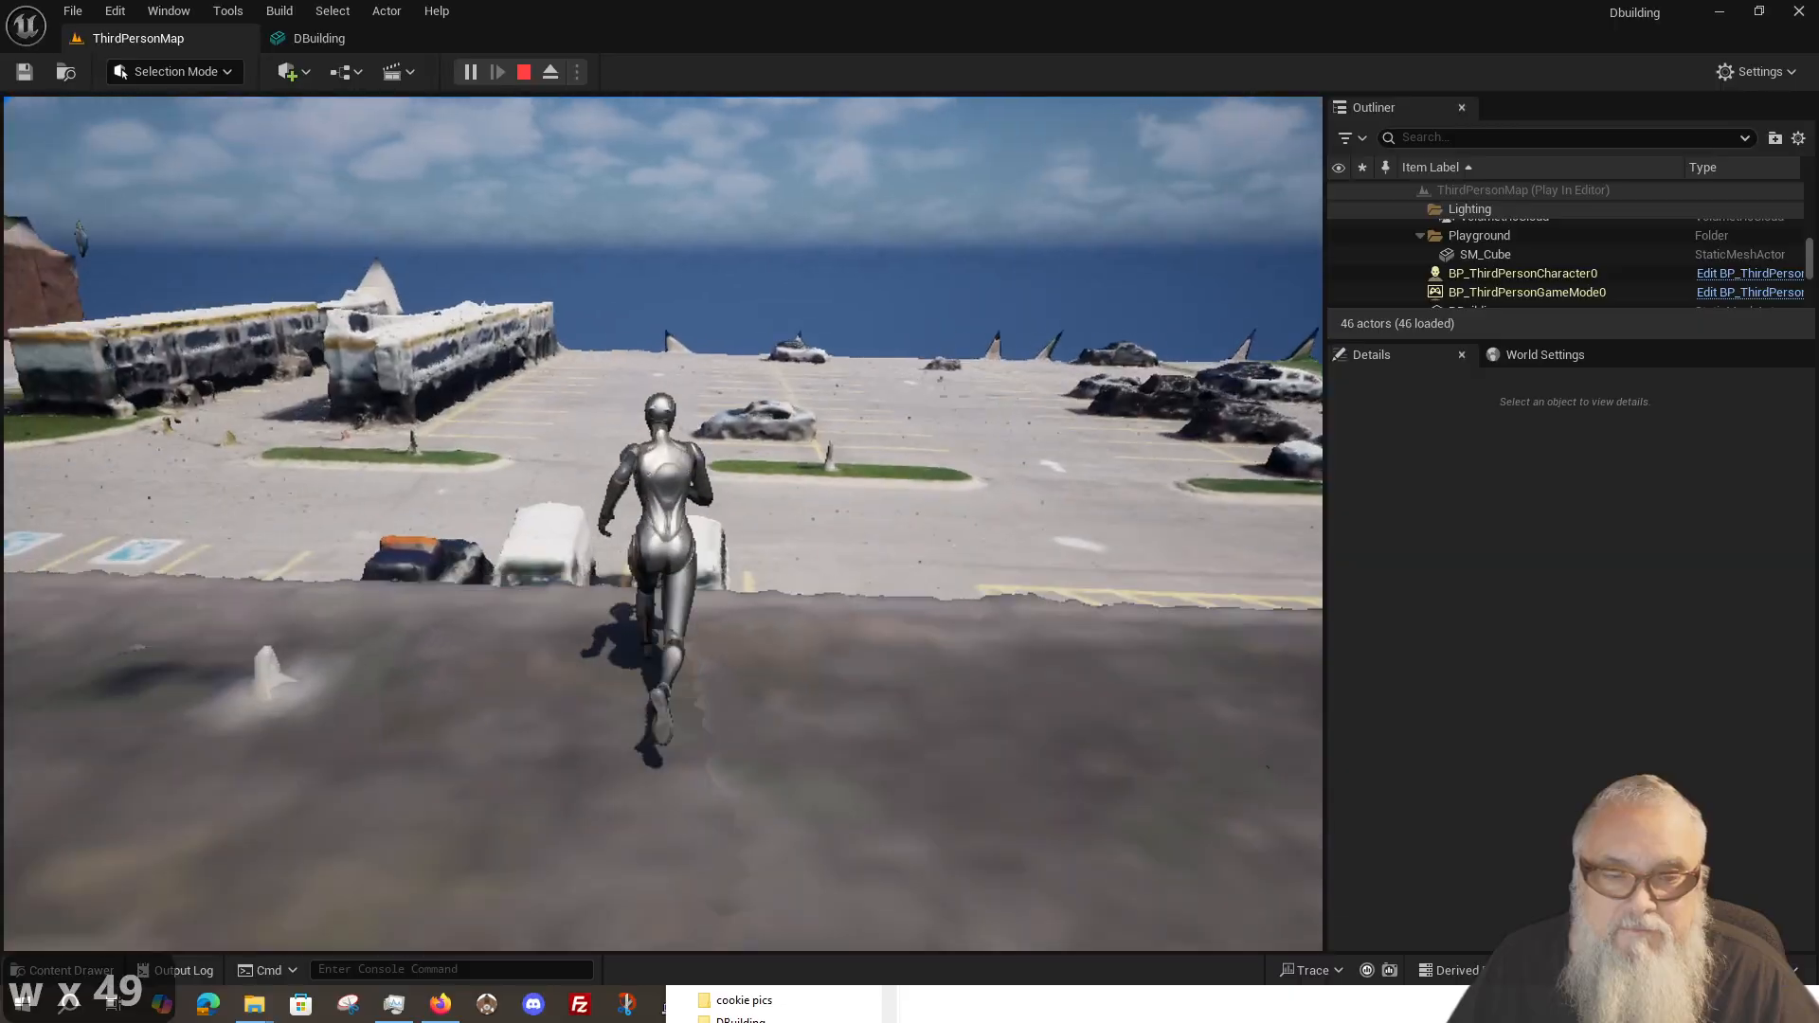
key("w")
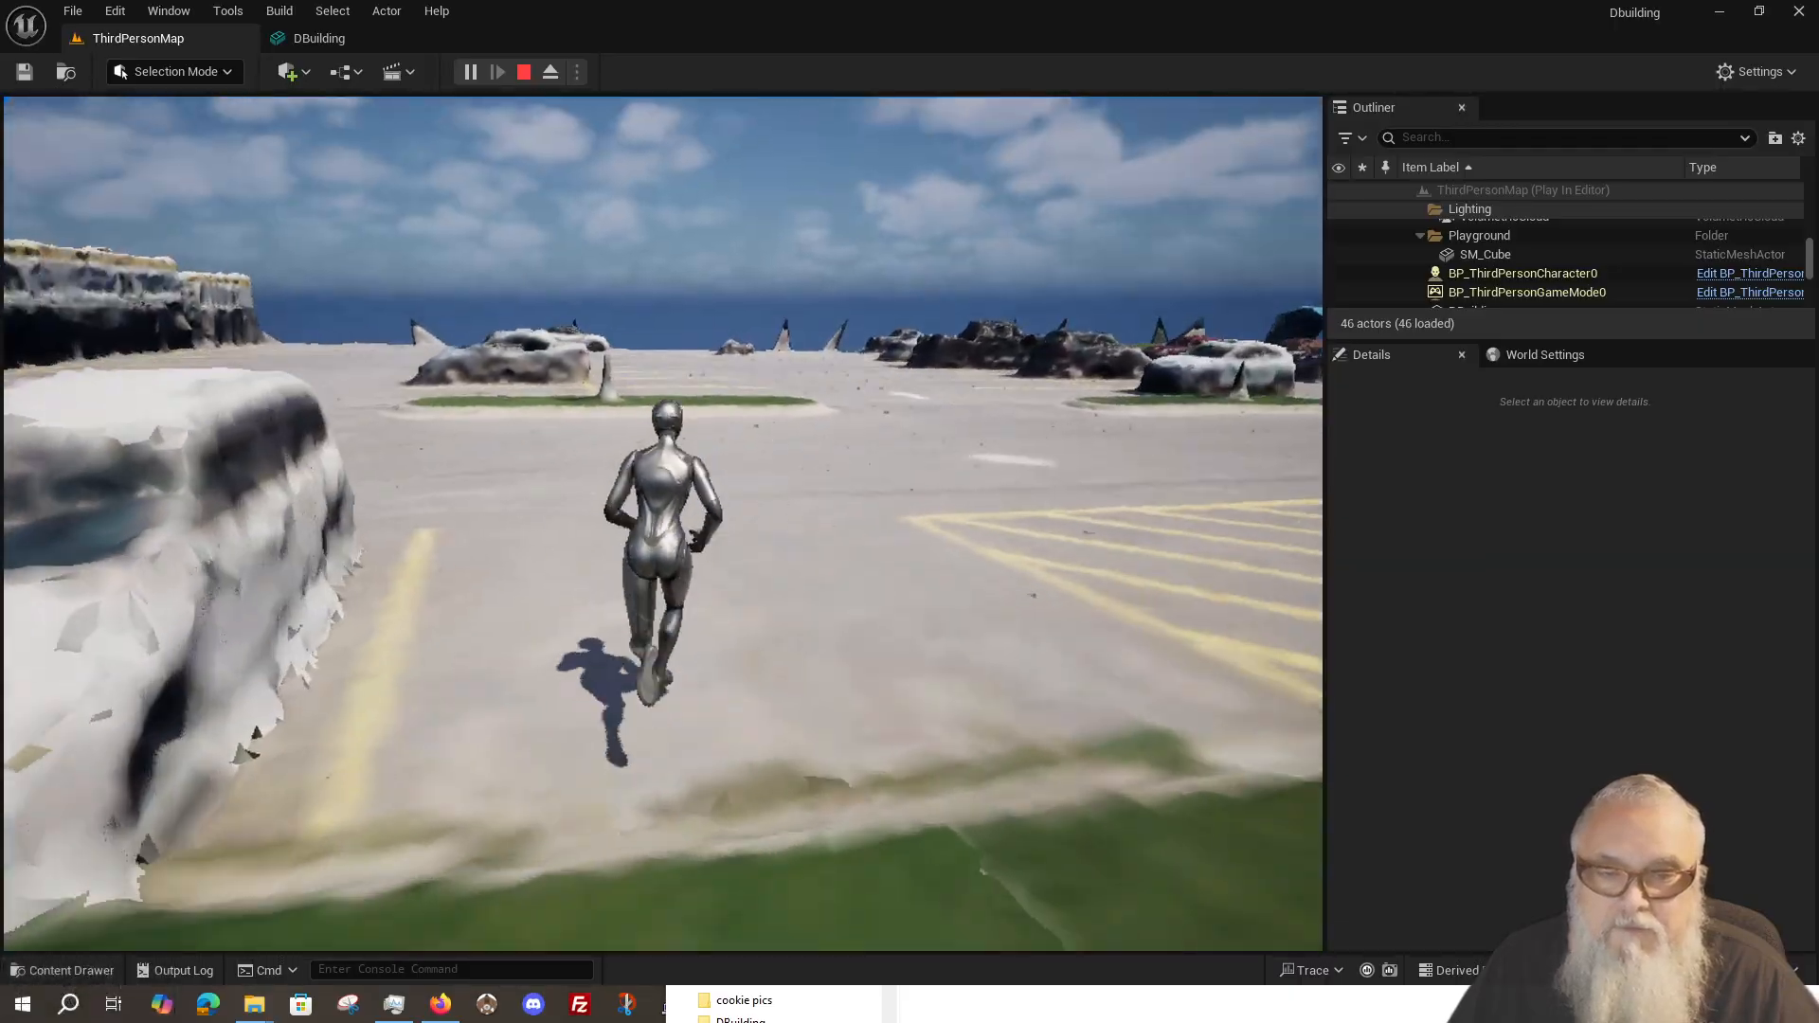
Step: Run the character through the parking lot past the parked cars and grass islands to test ground collision
key("w")
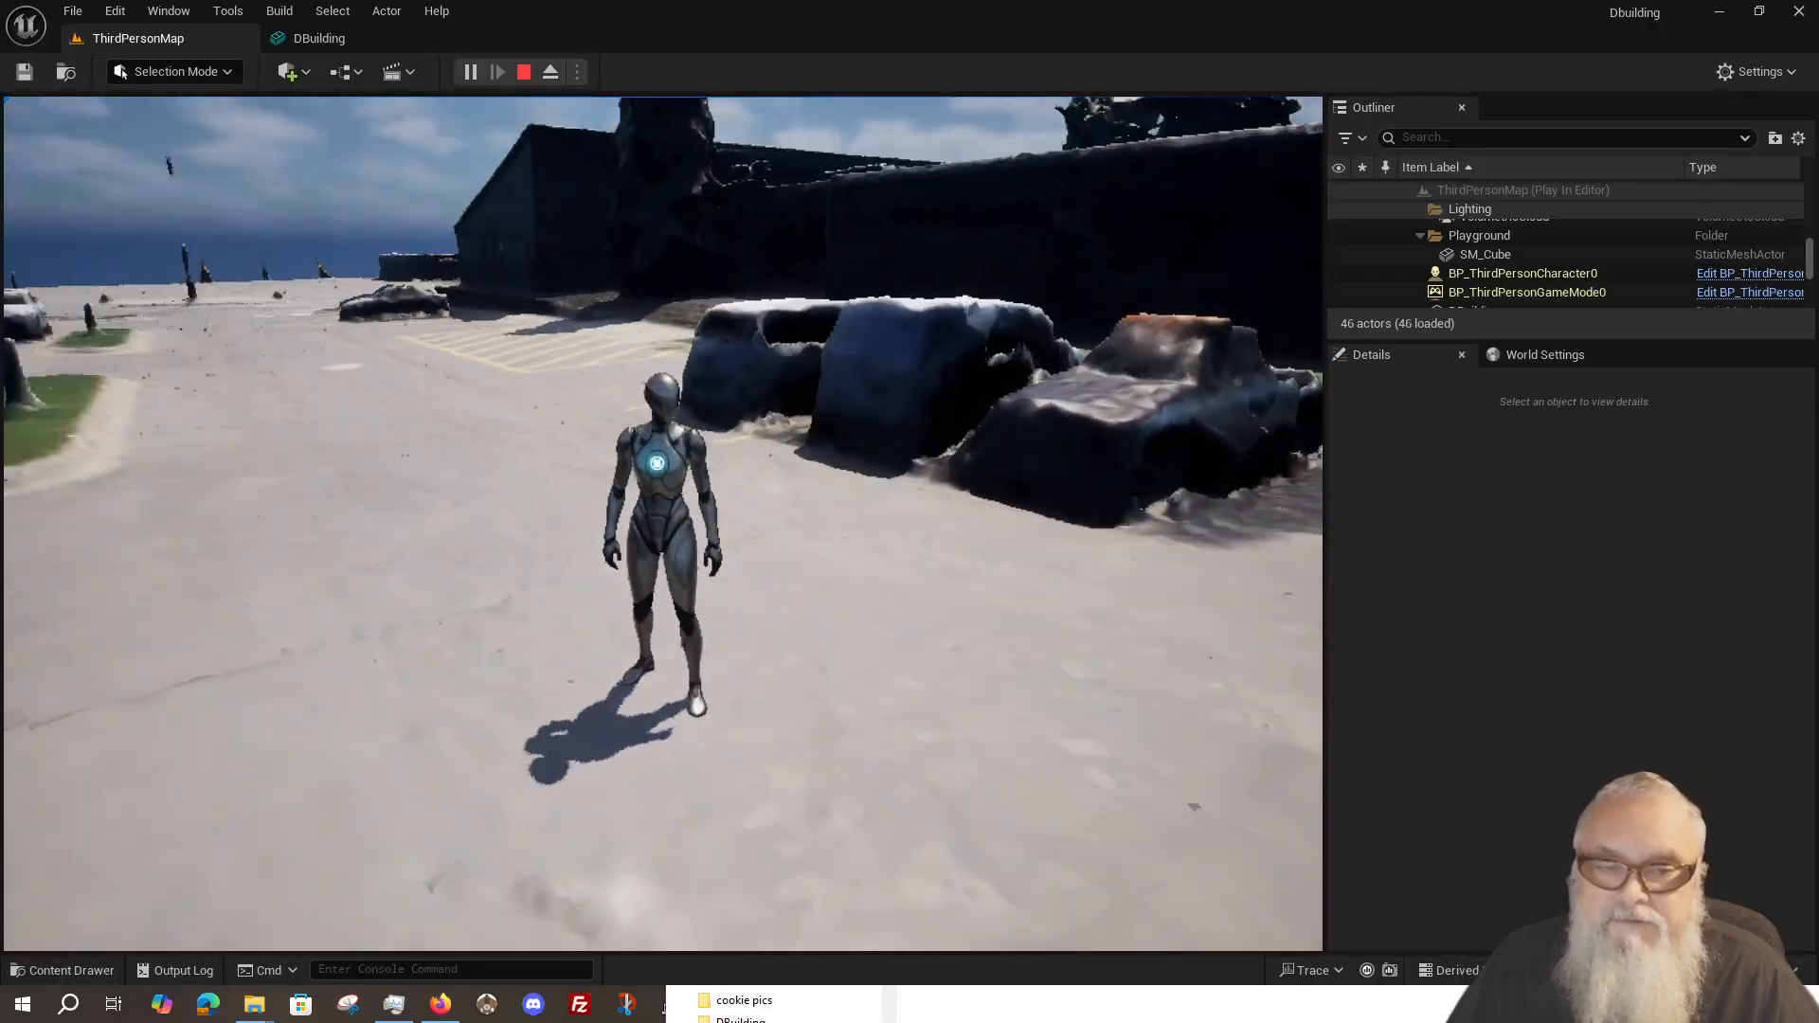
key("w")
key("w")
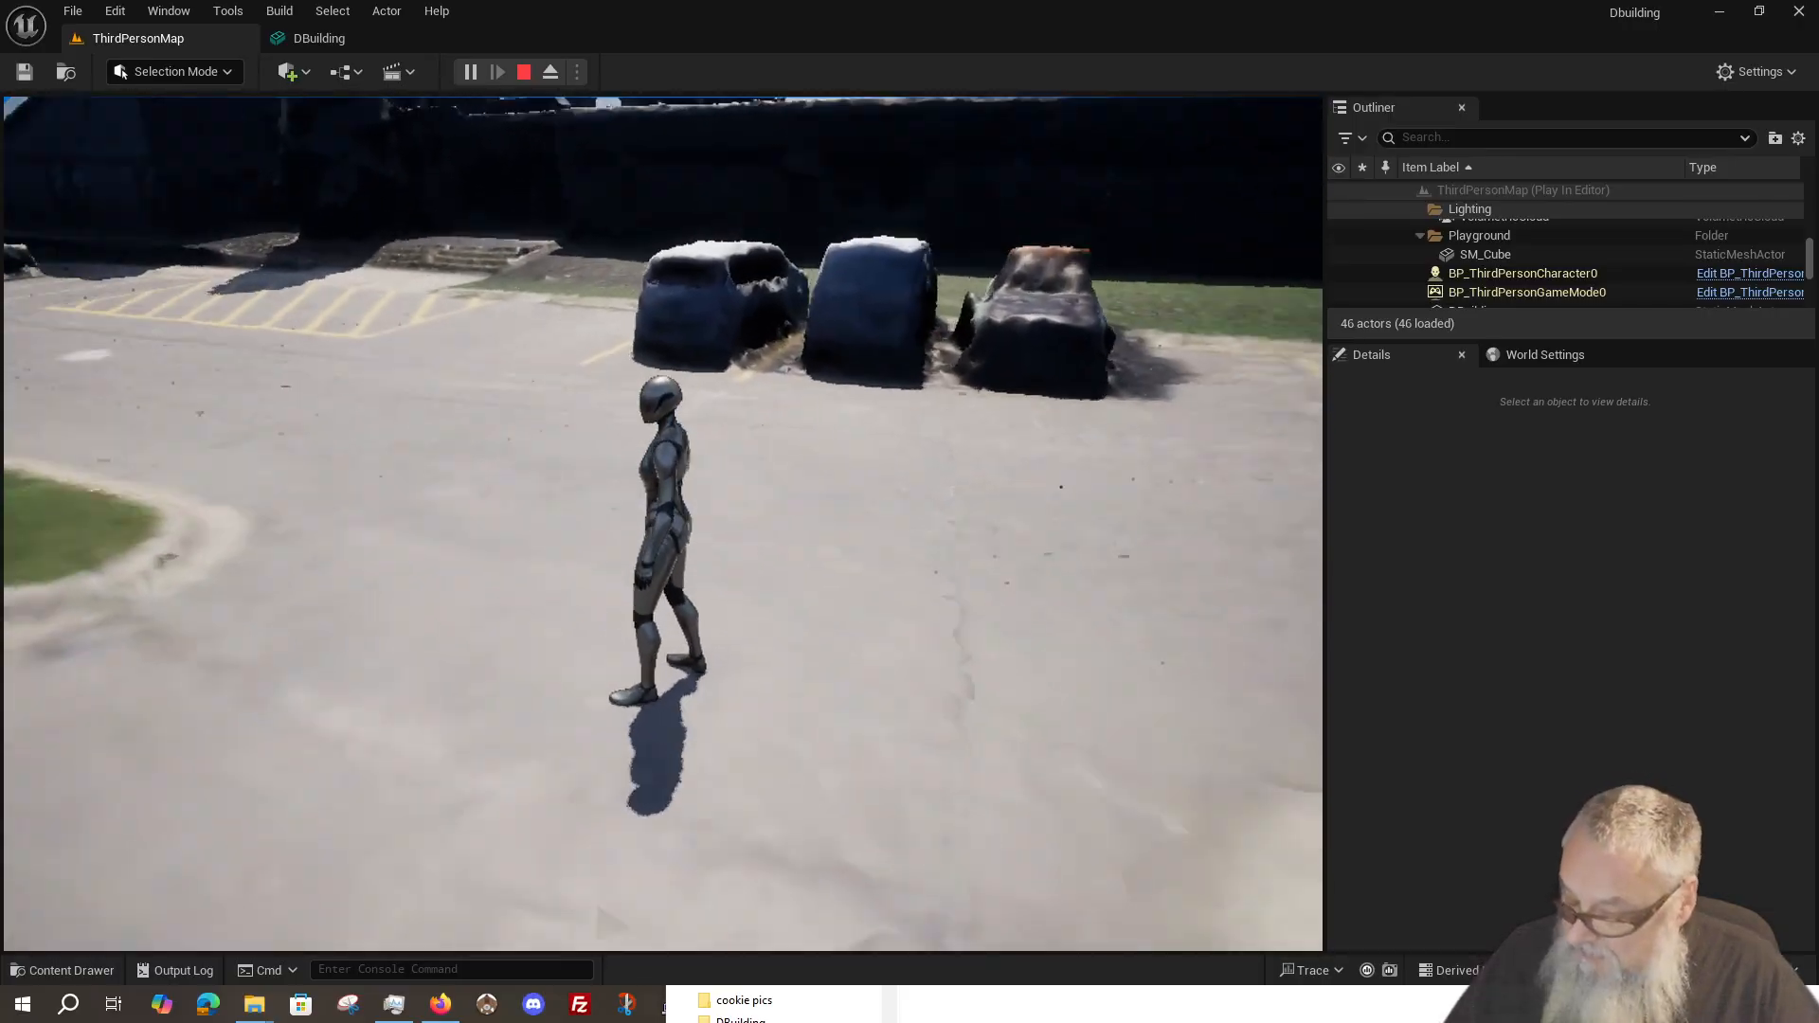
key("w")
key("w")
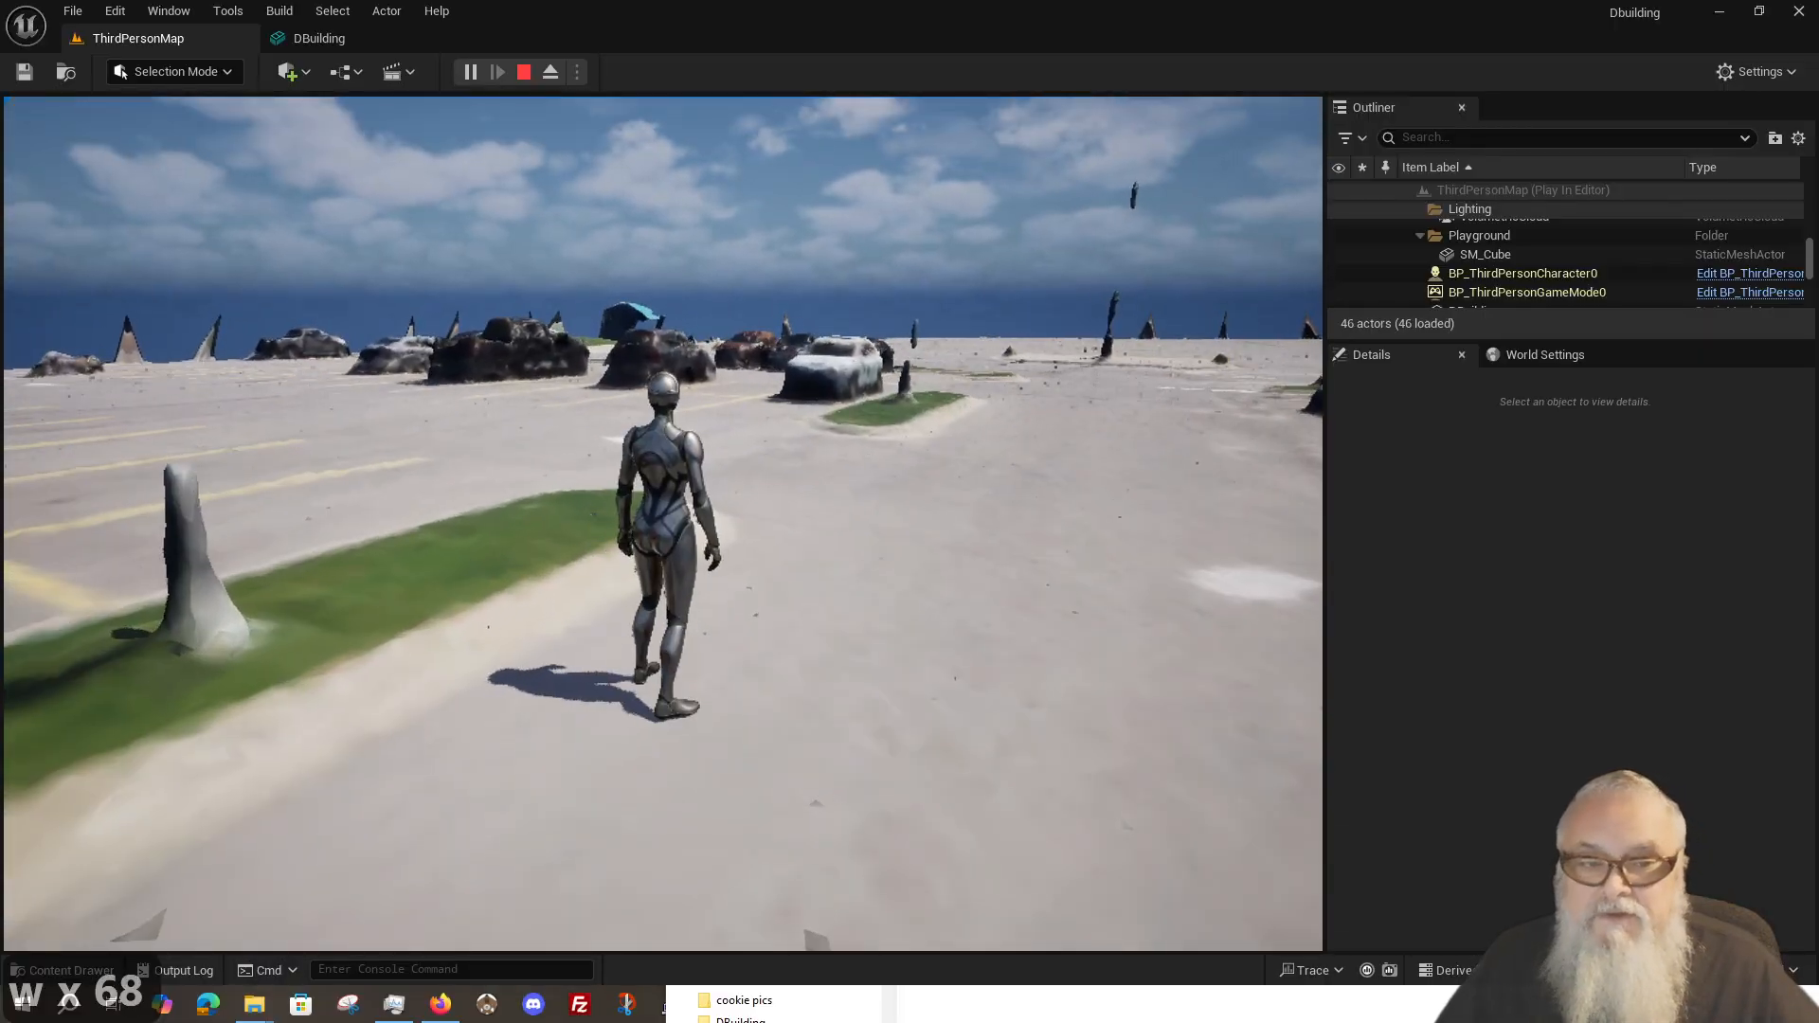
key("w")
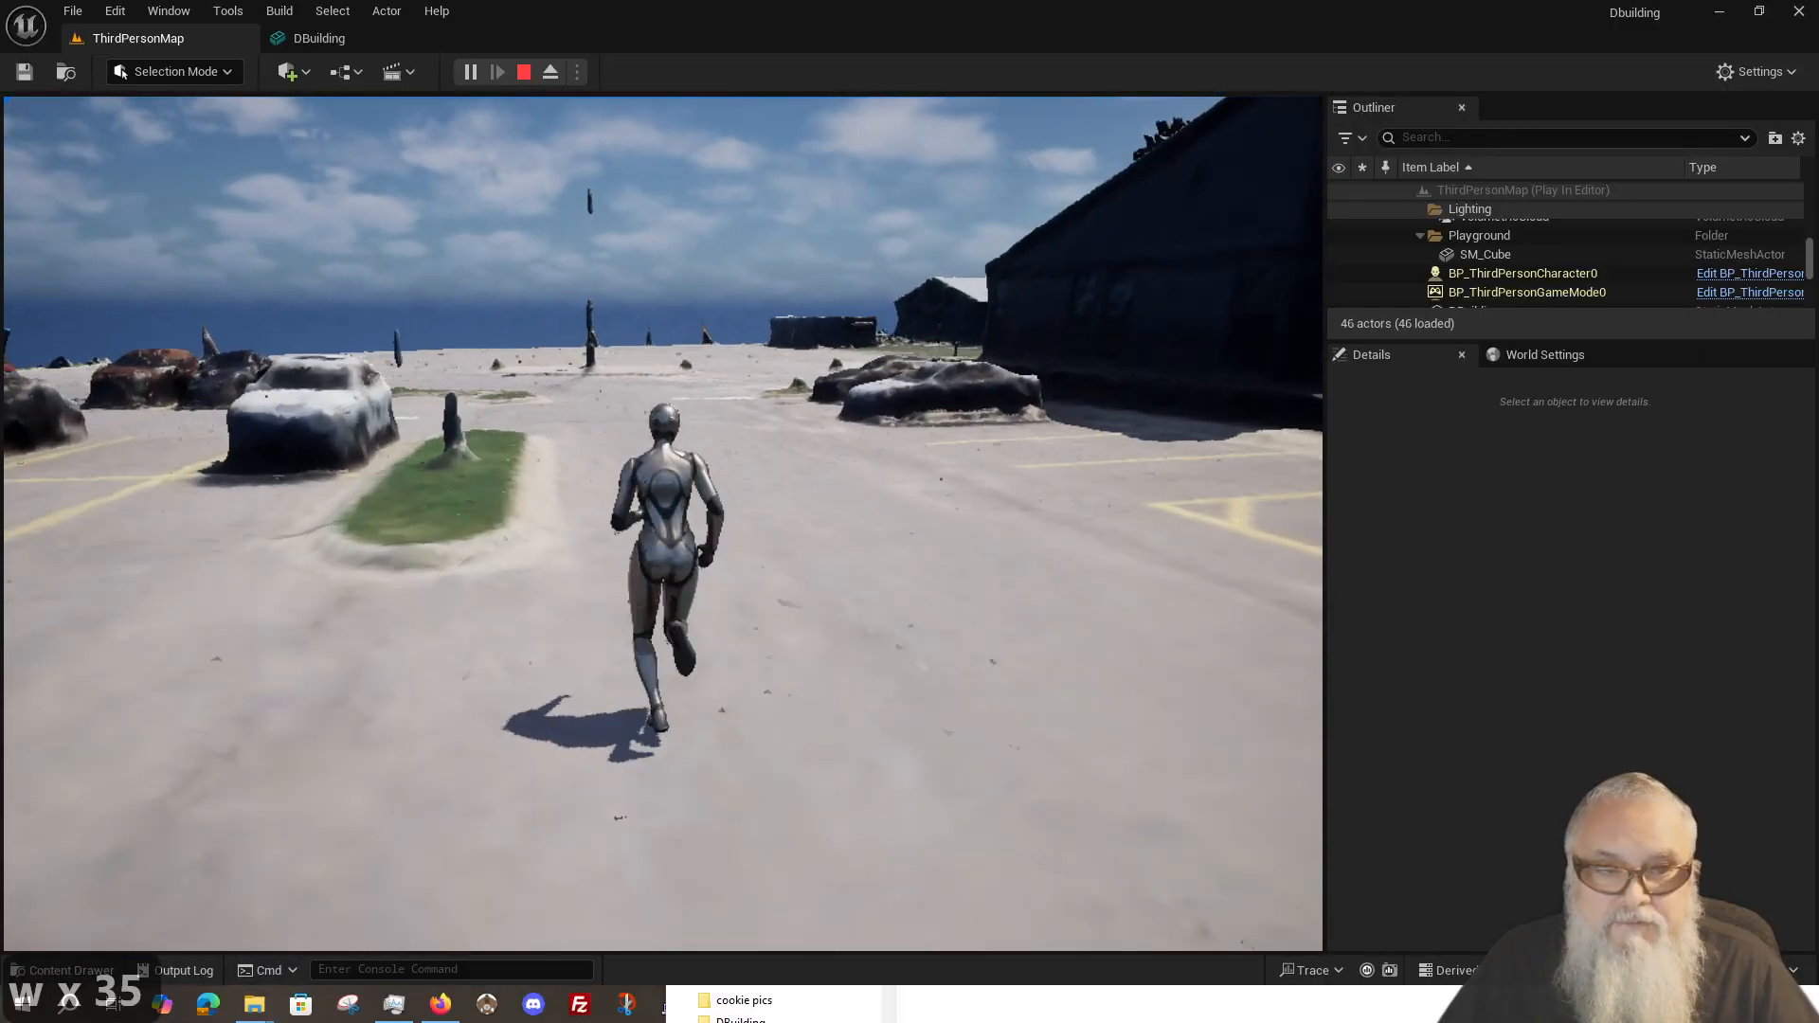
key("w")
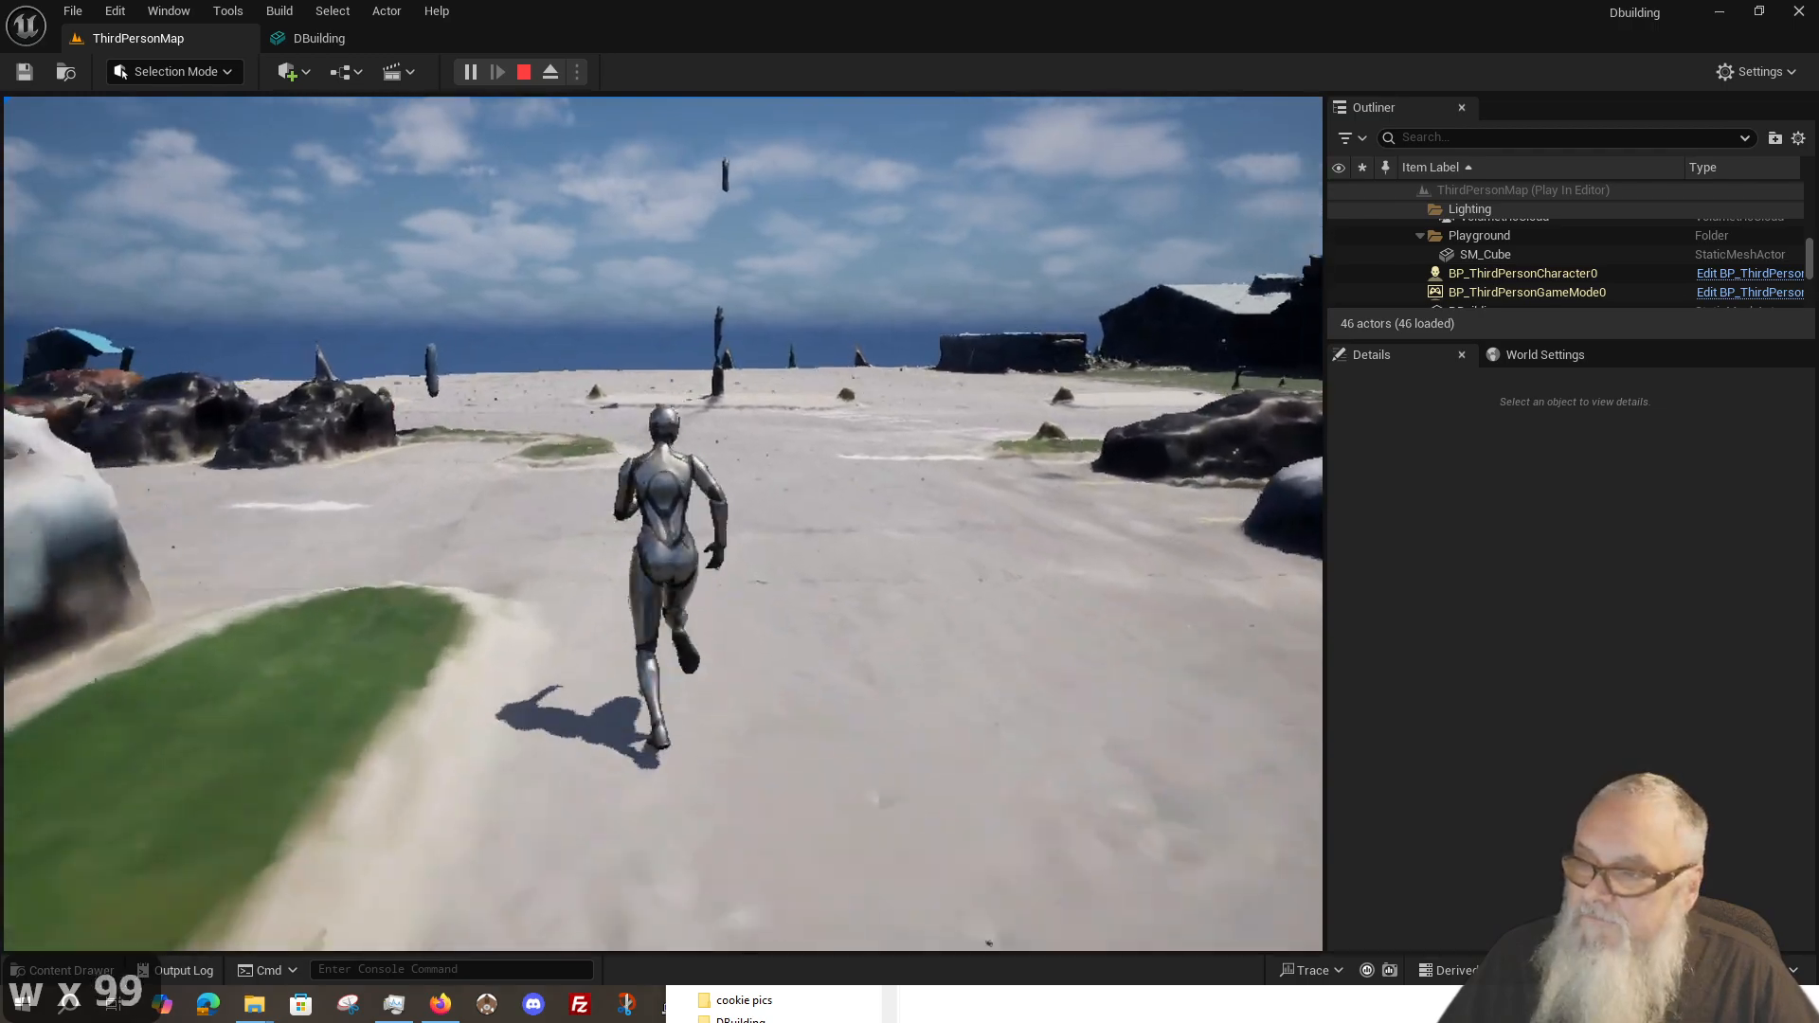
Step: Run the character onto the white car parked beside the building and jump on it to test its collision
key("w")
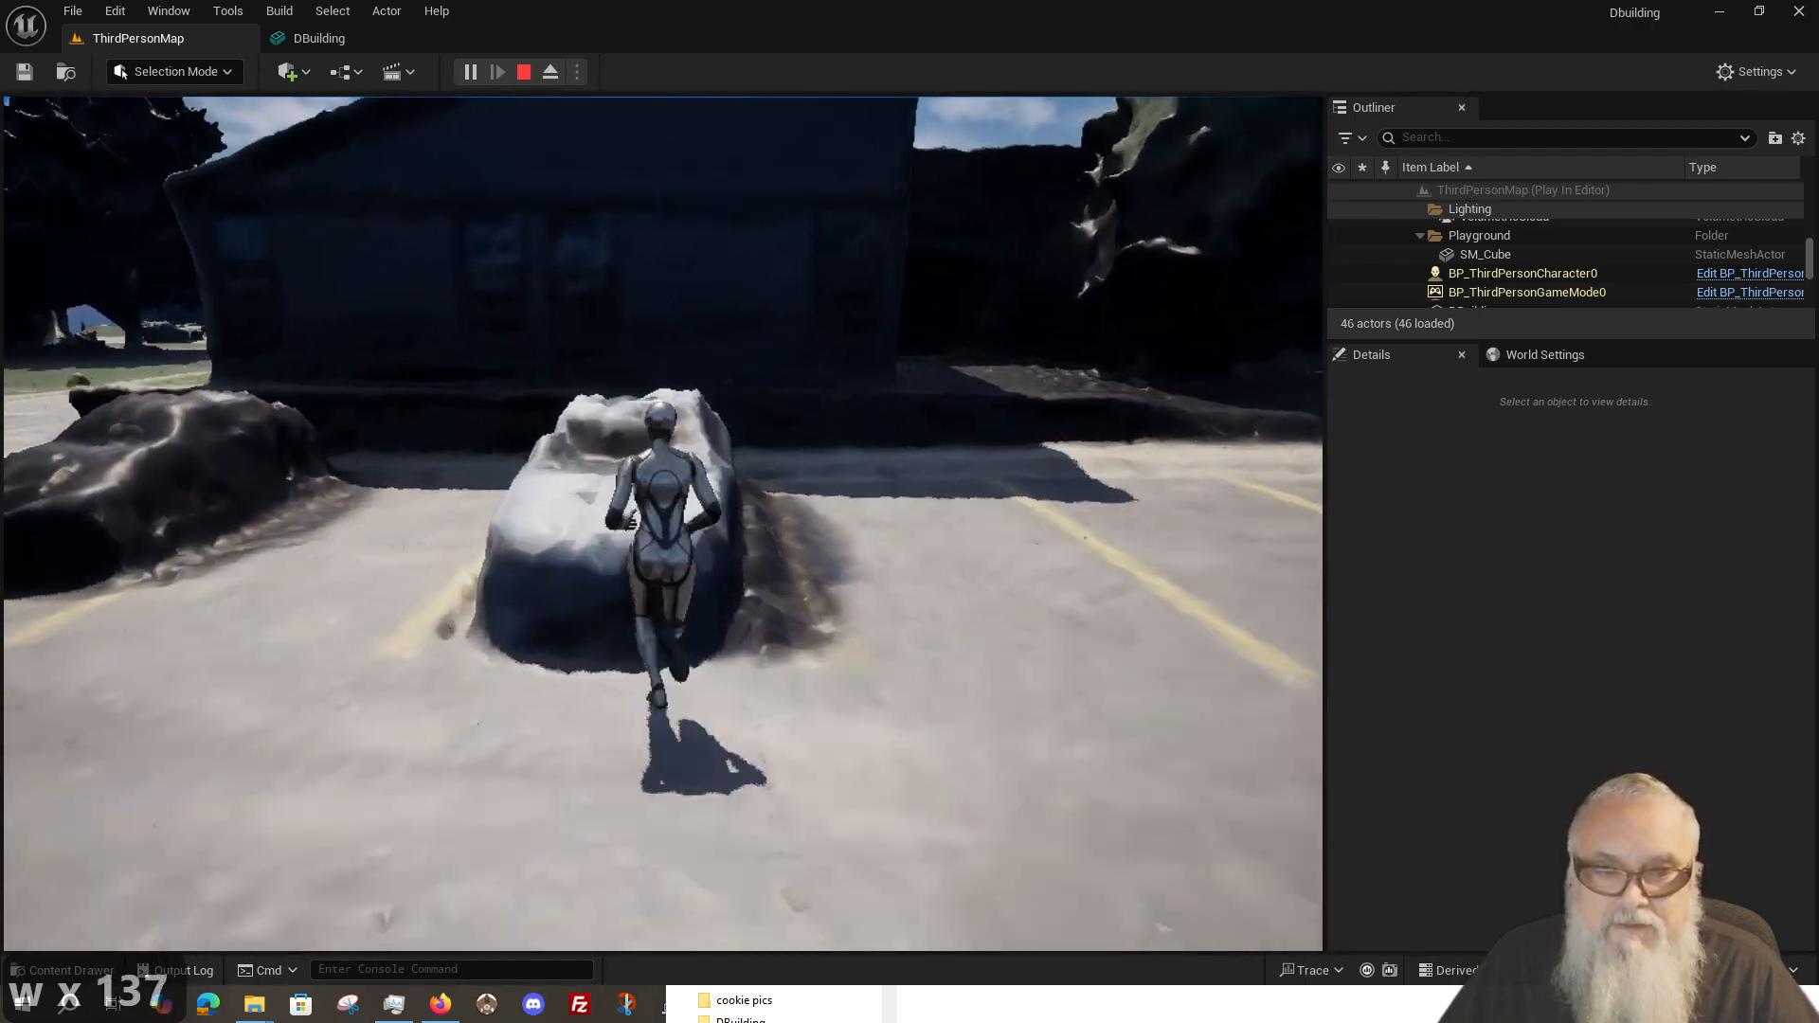
key("w")
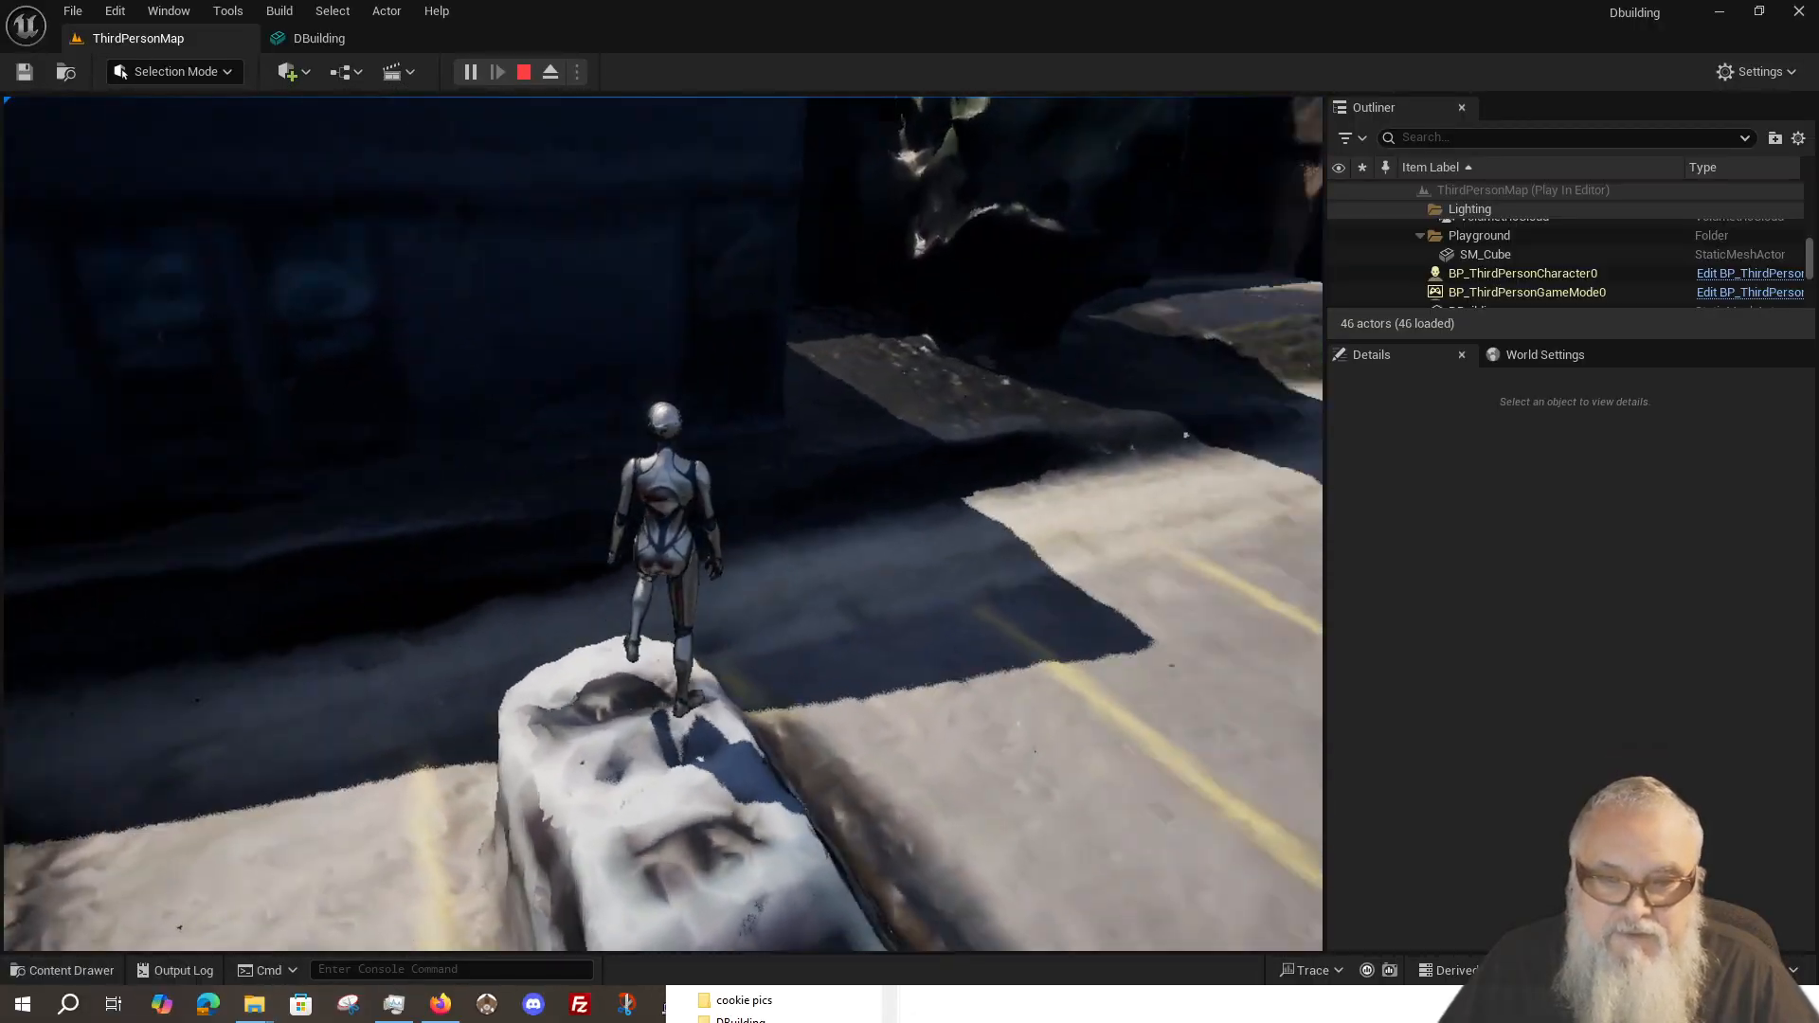
key("w")
key("space")
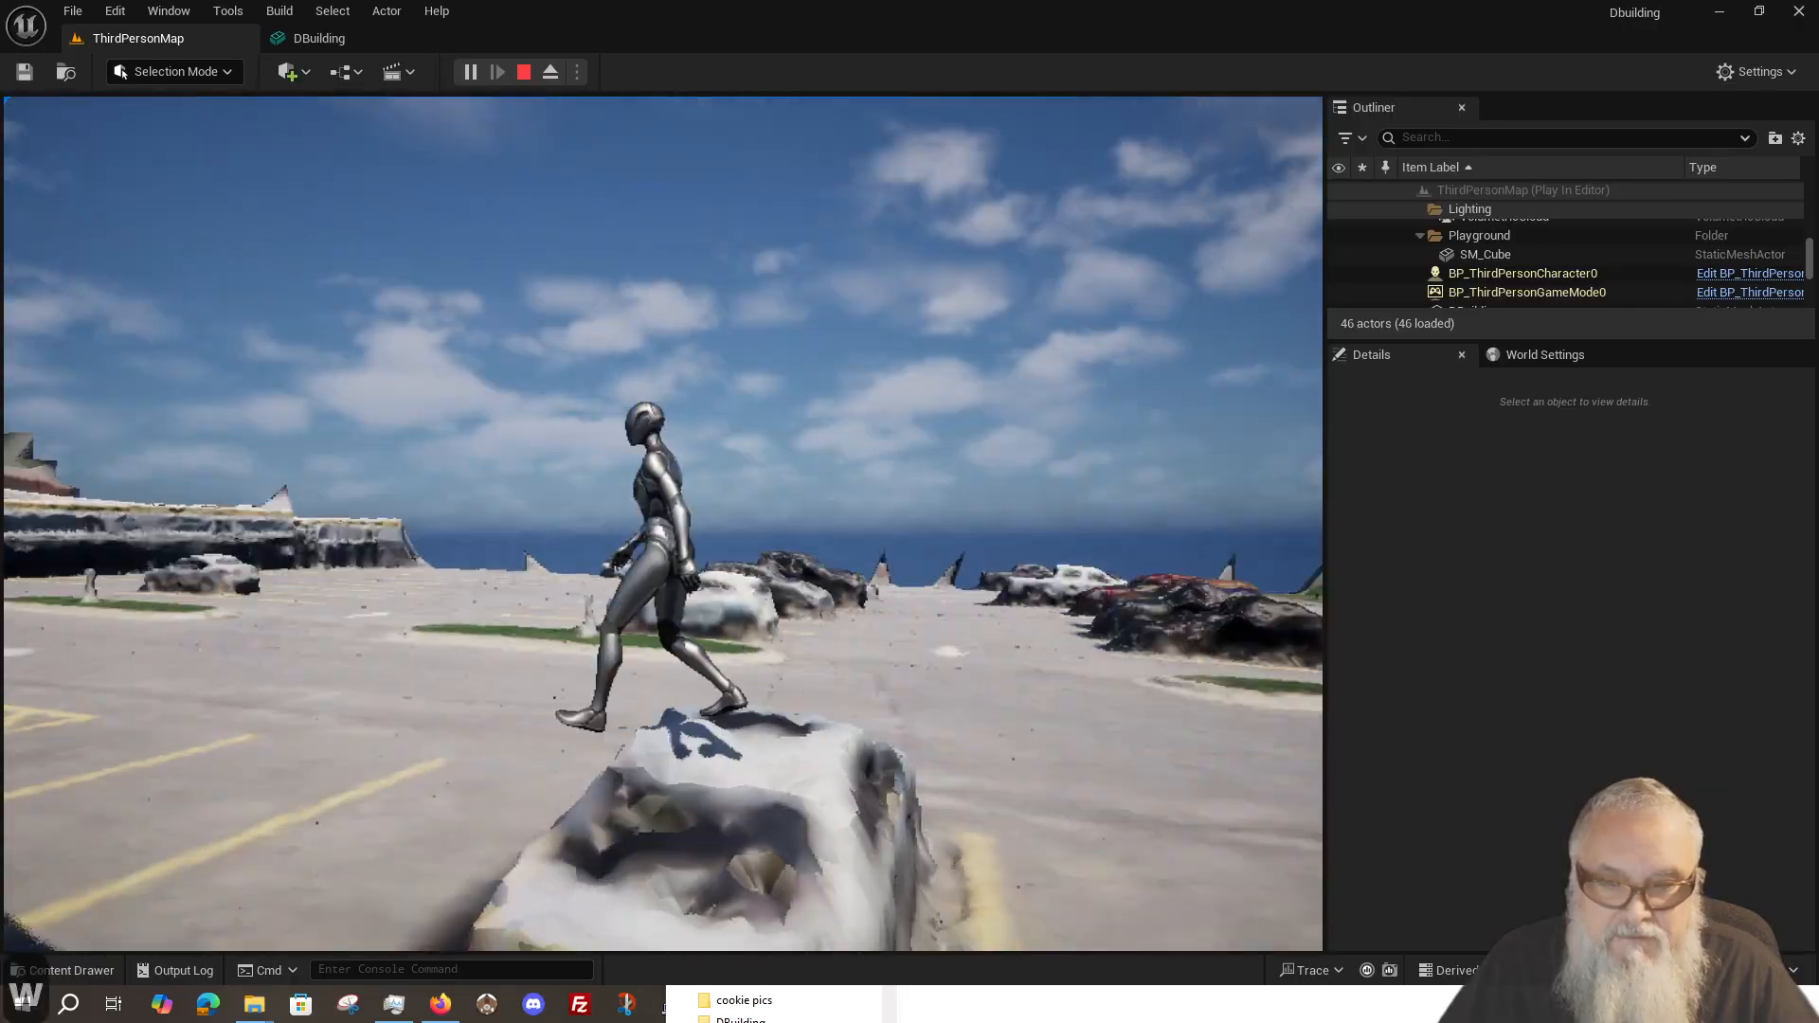
Step: Run and jump the character among the cars in the middle of the lot, and stop the play session
key("w")
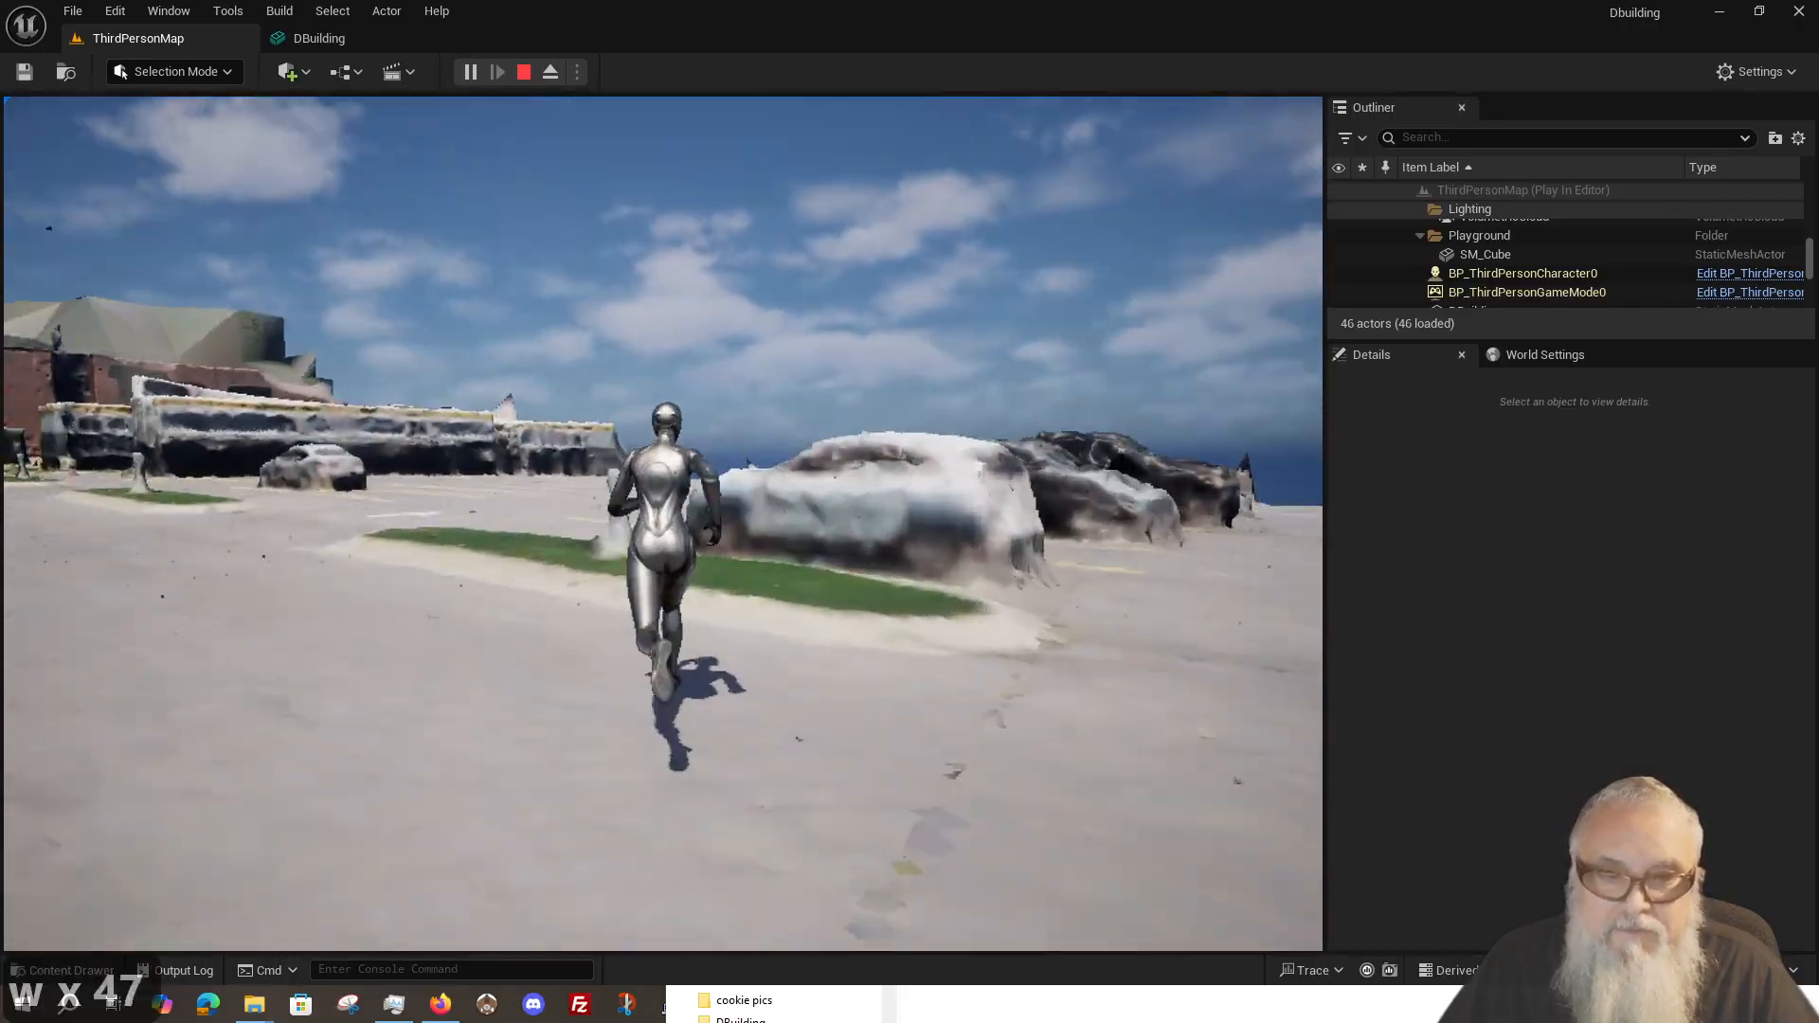
key("w")
key("space")
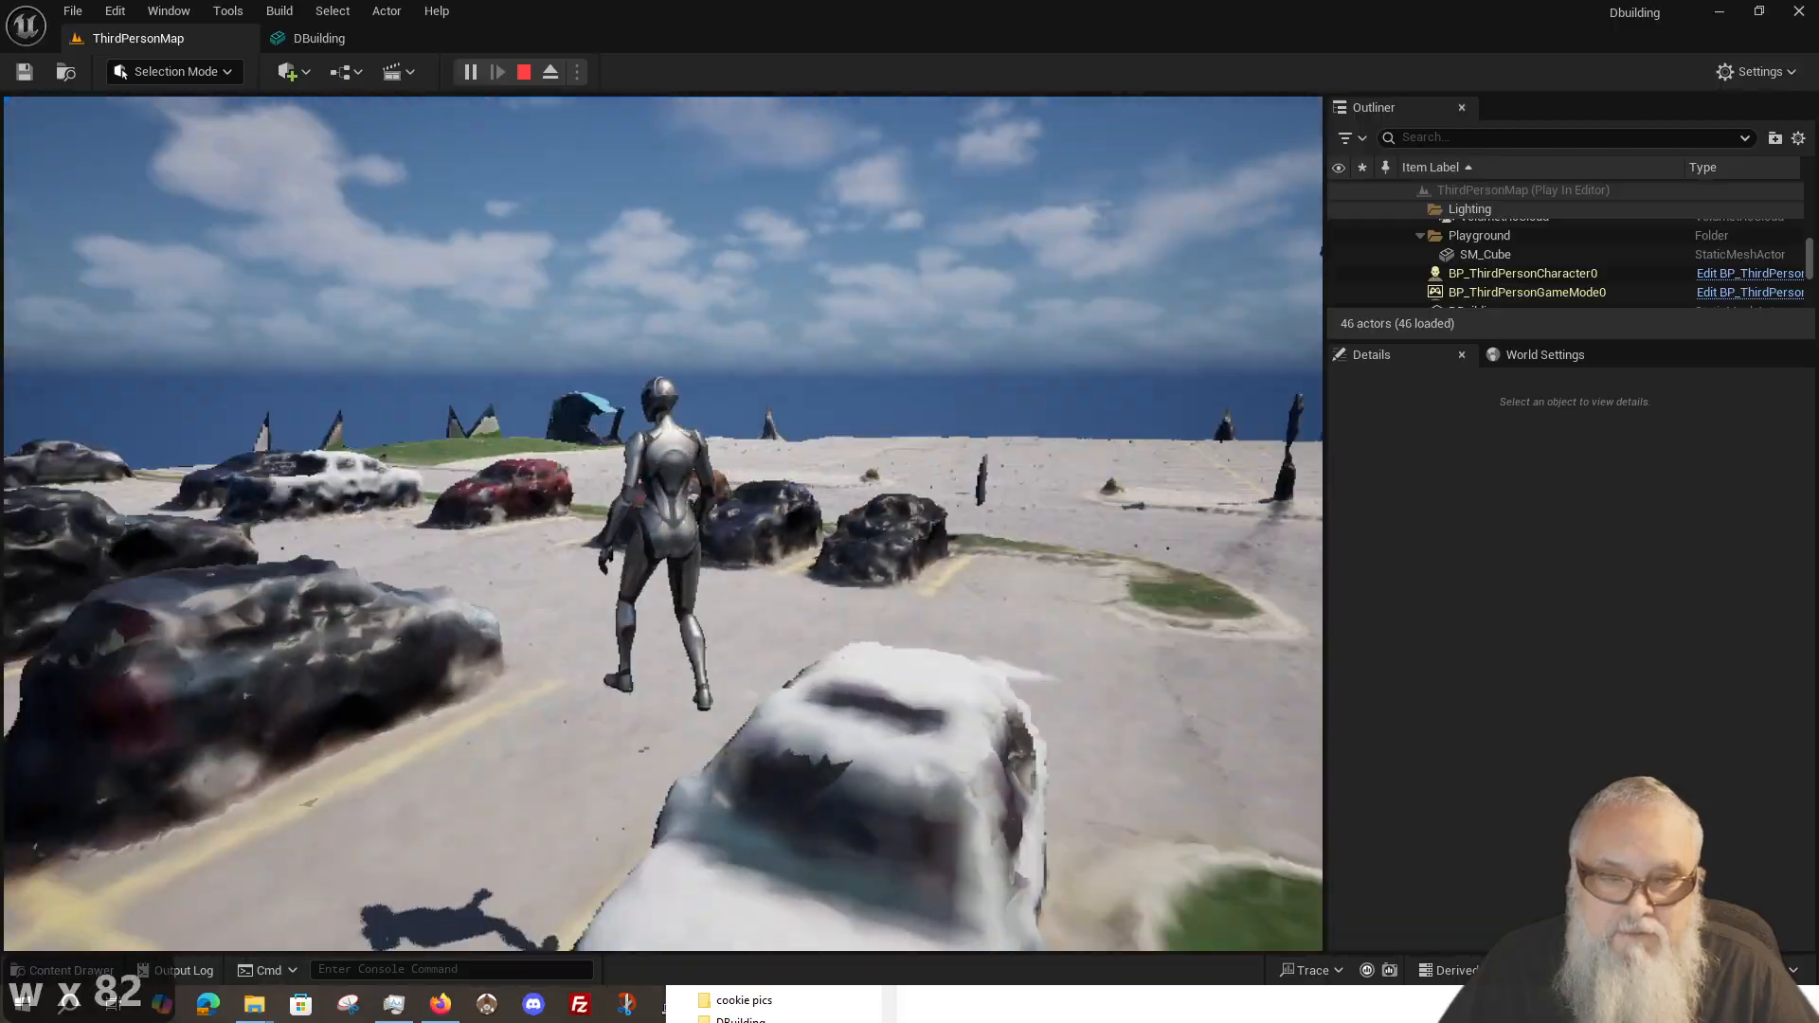
key("w")
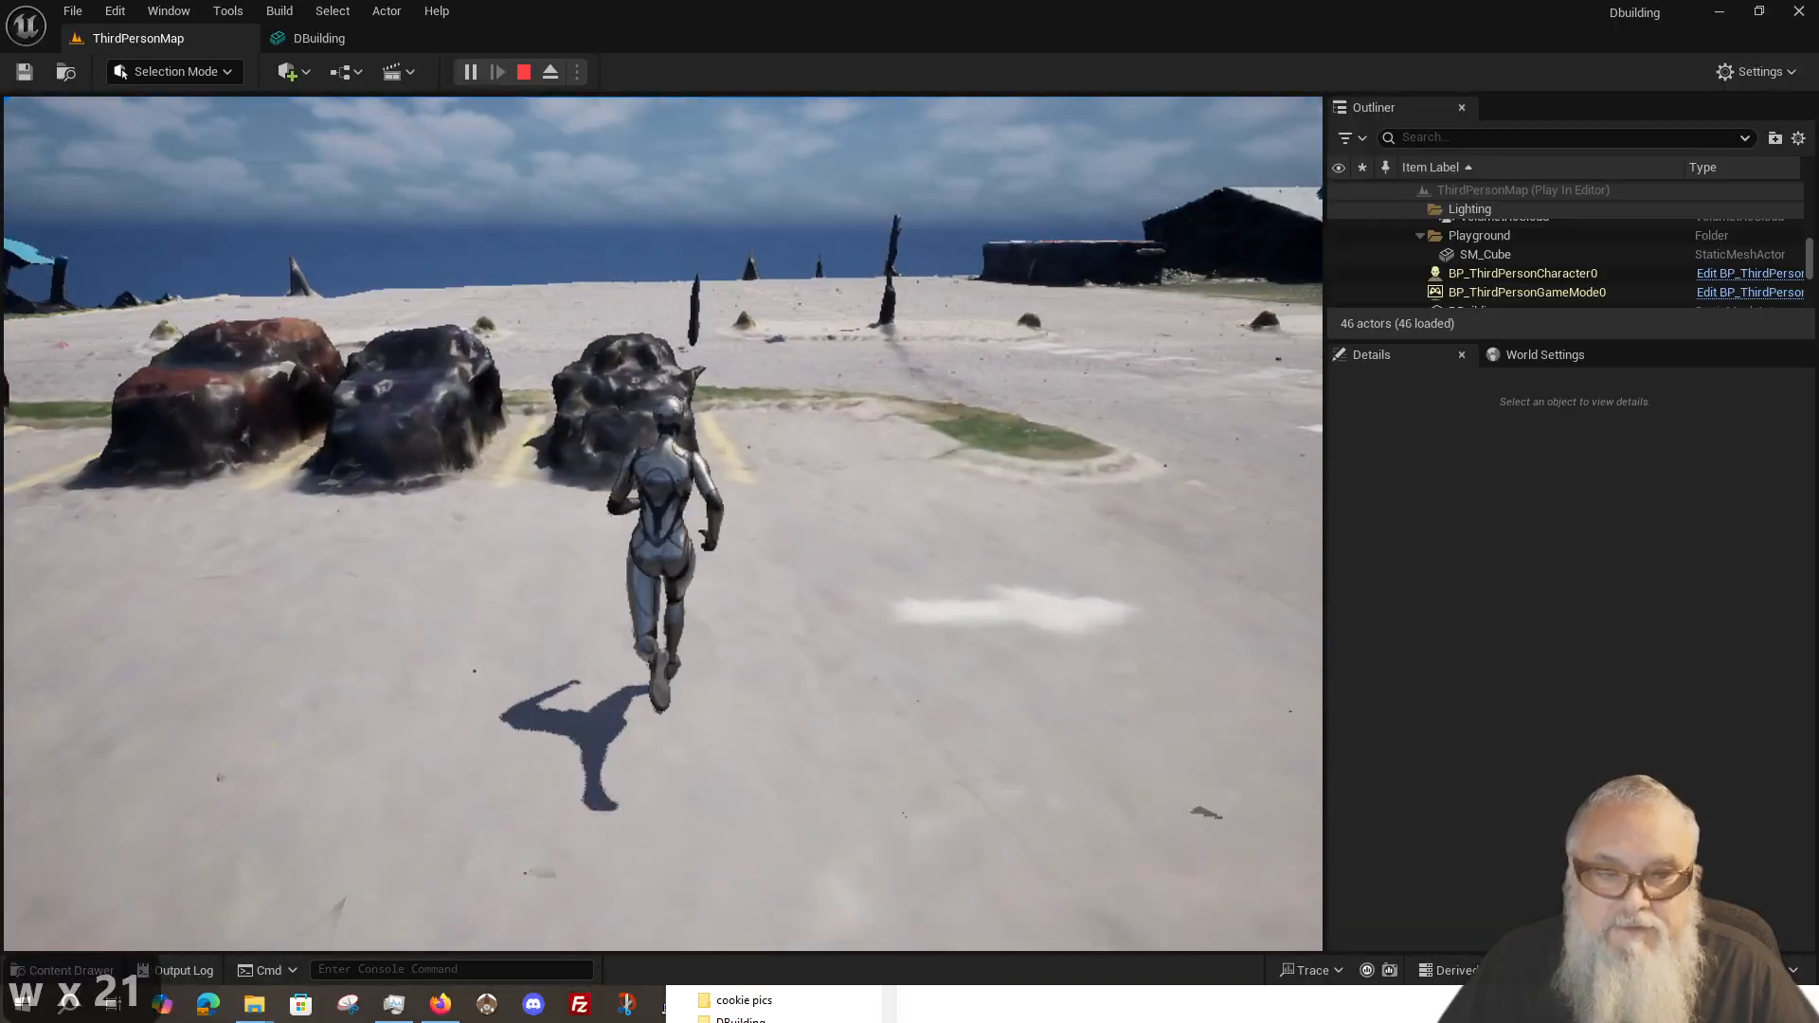
key("w")
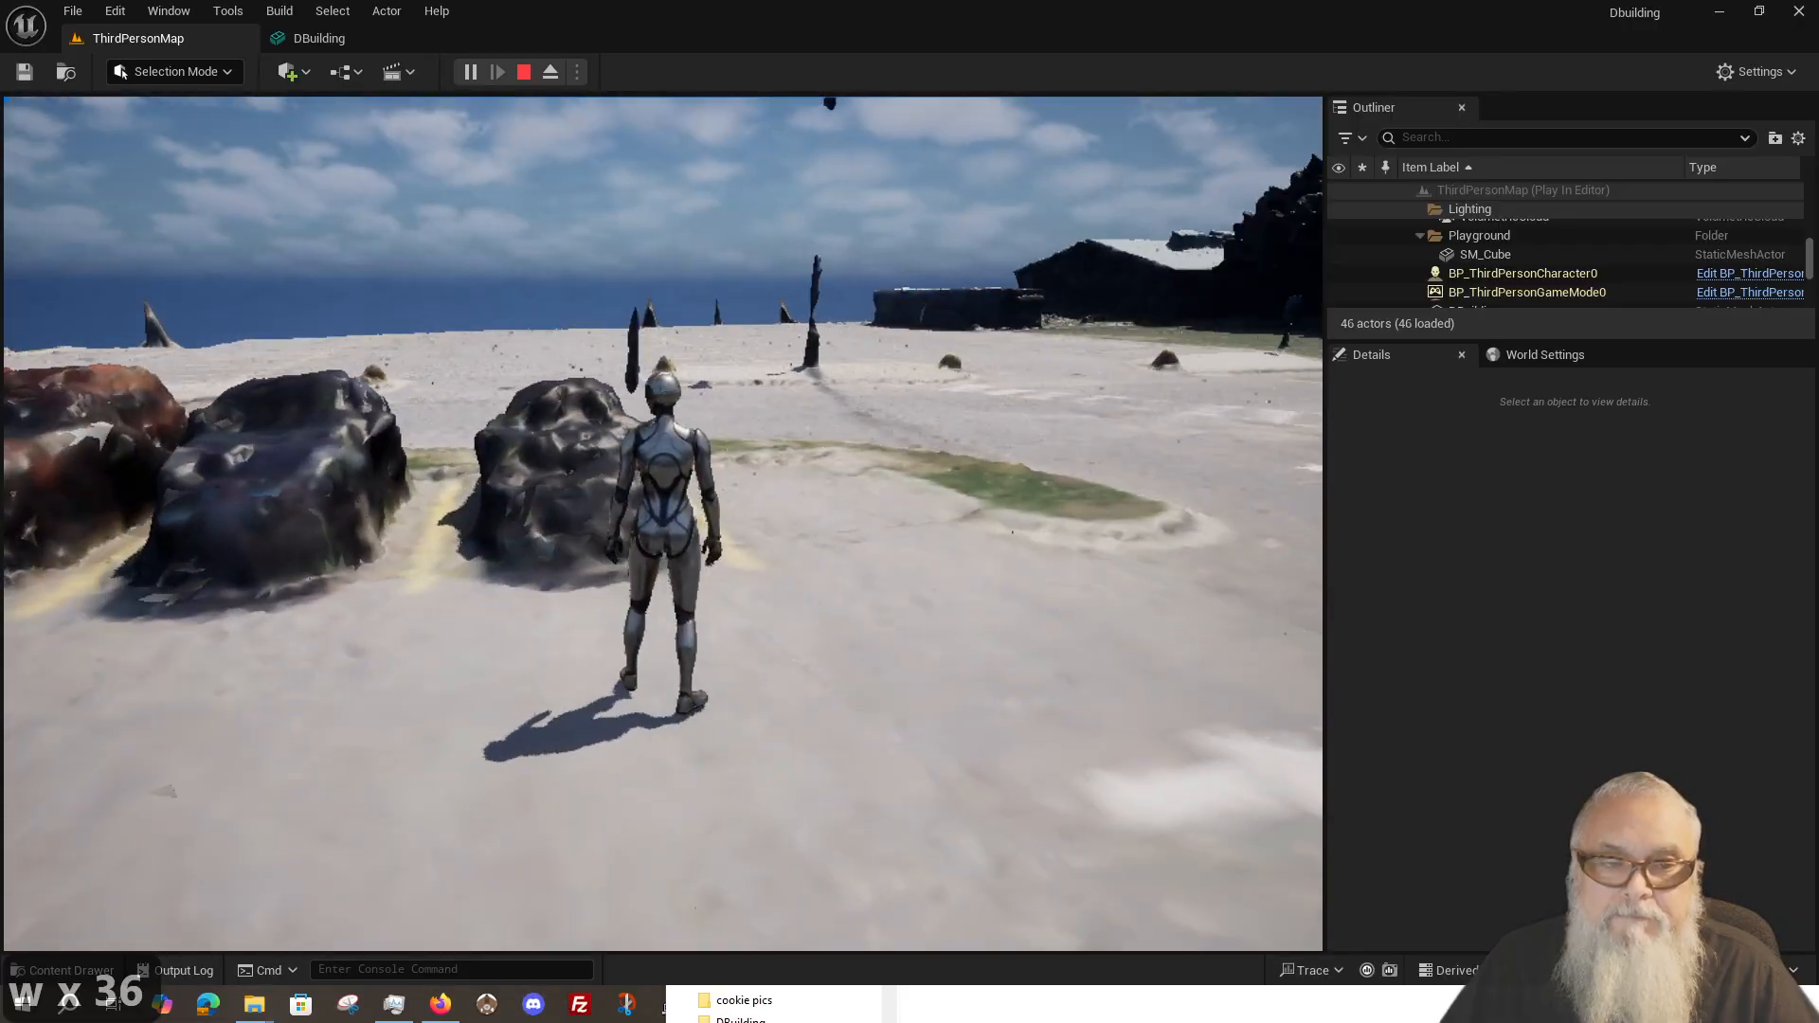
key("Escape")
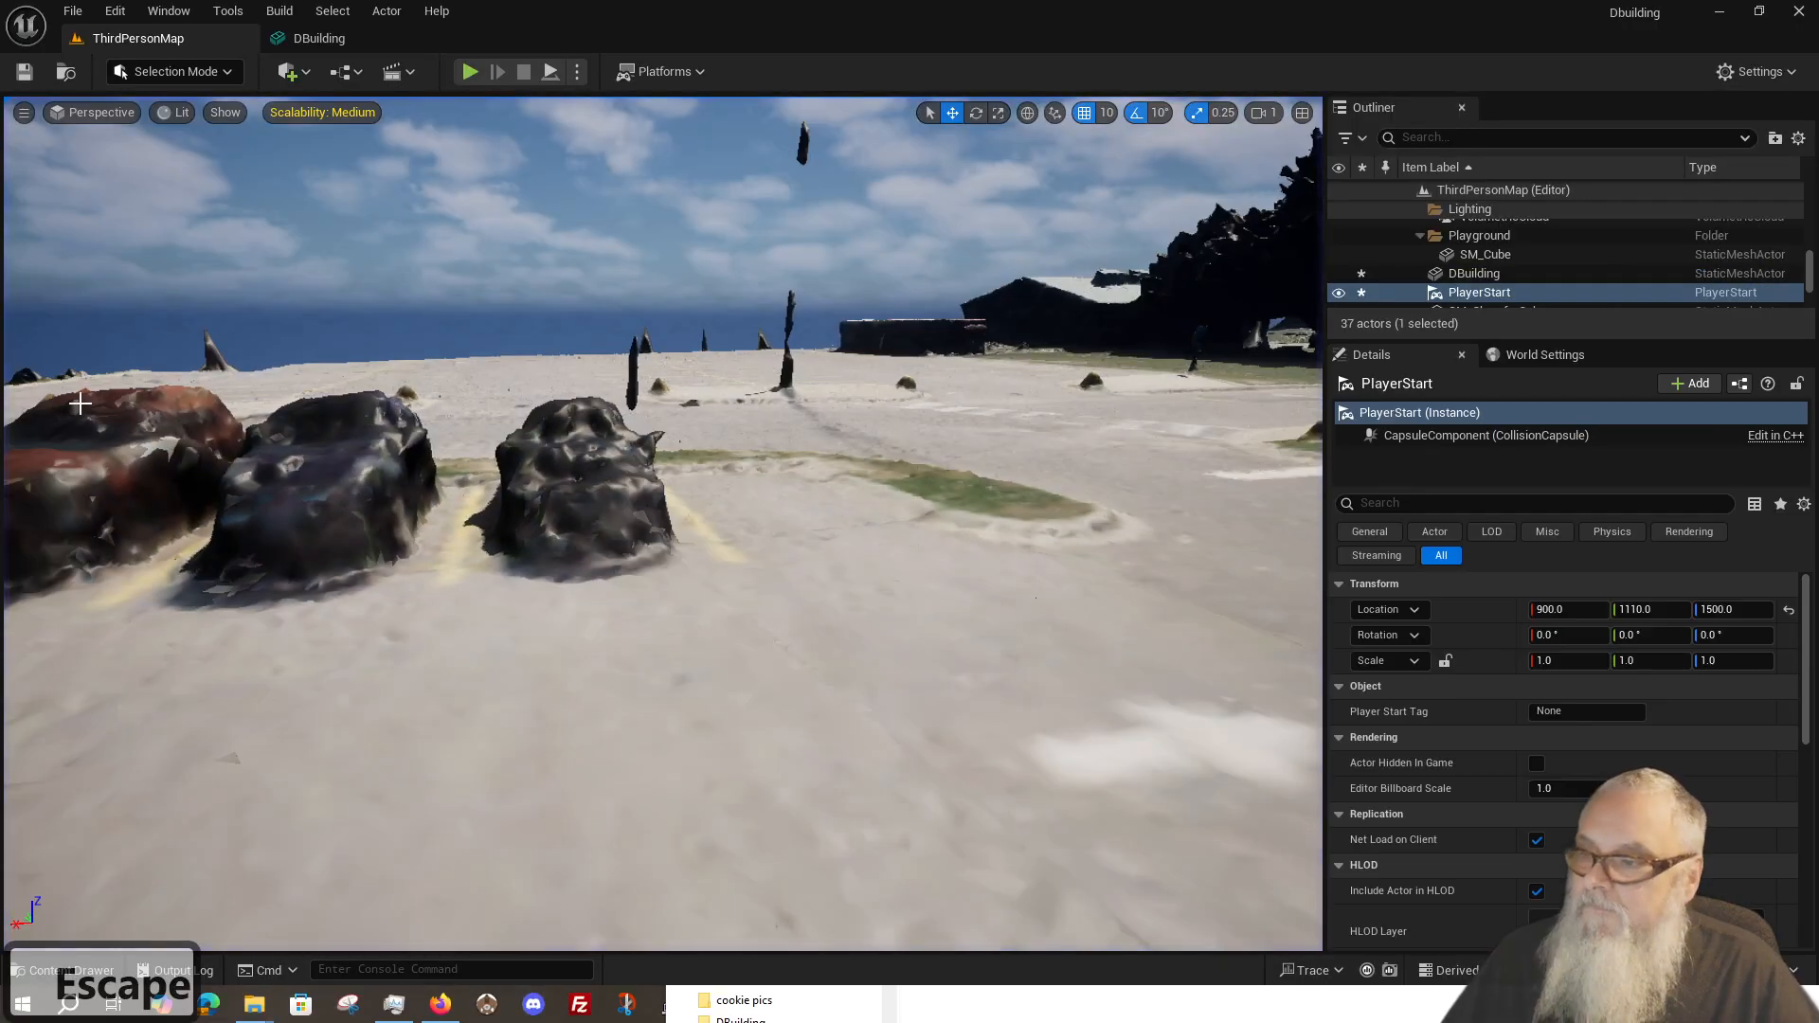